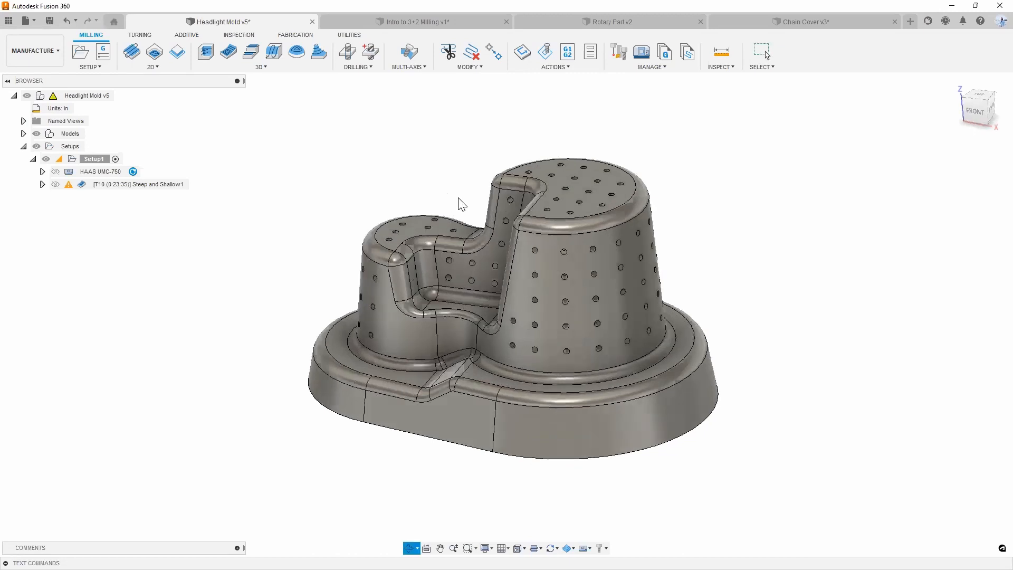
{"action": "scroll", "coordinate": [495, 234], "scroll_direction": "down", "scroll_amount": 2}
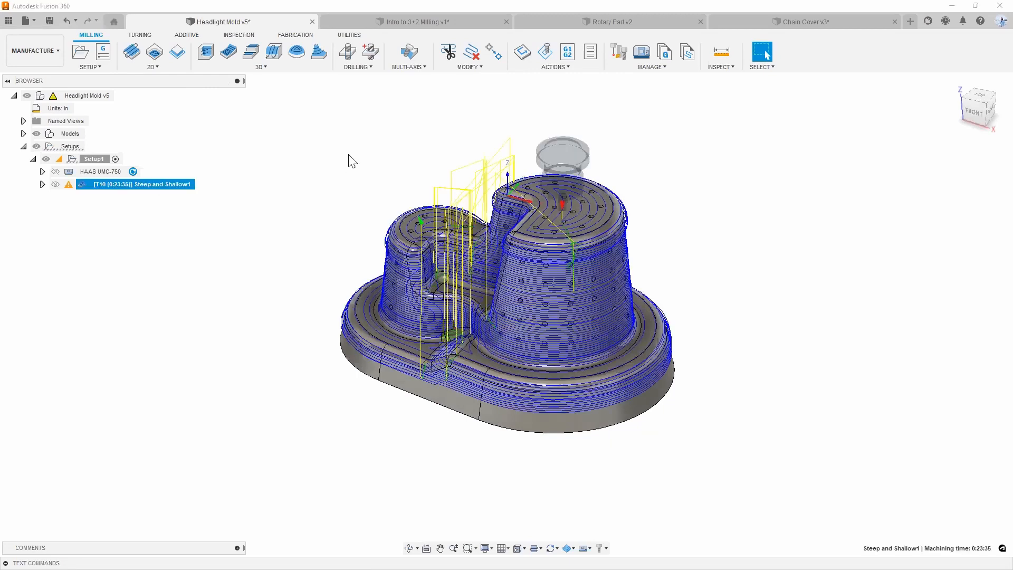
{"action": "left_click", "coordinate": [366, 137]}
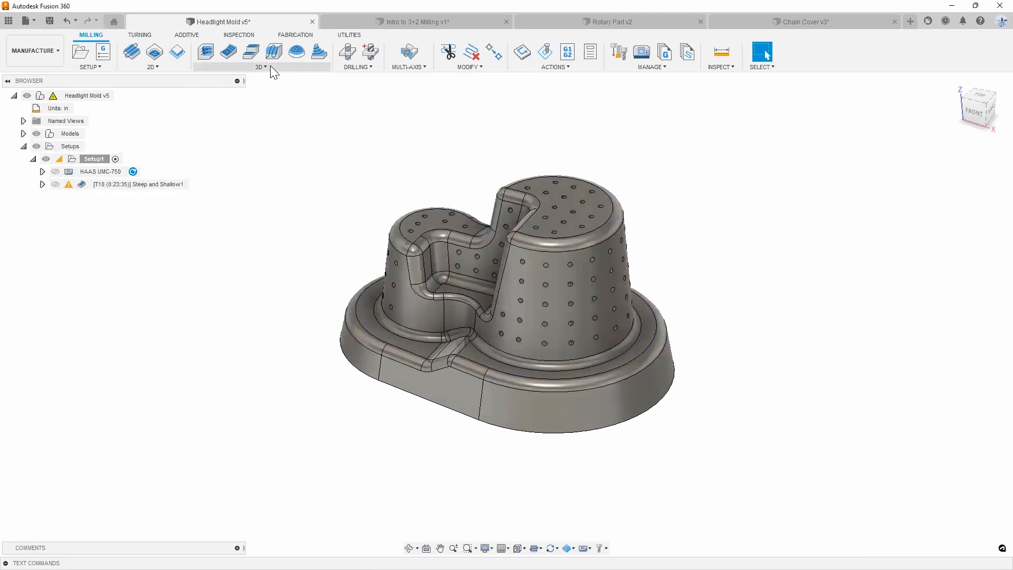
{"action": "left_click", "coordinate": [269, 68]}
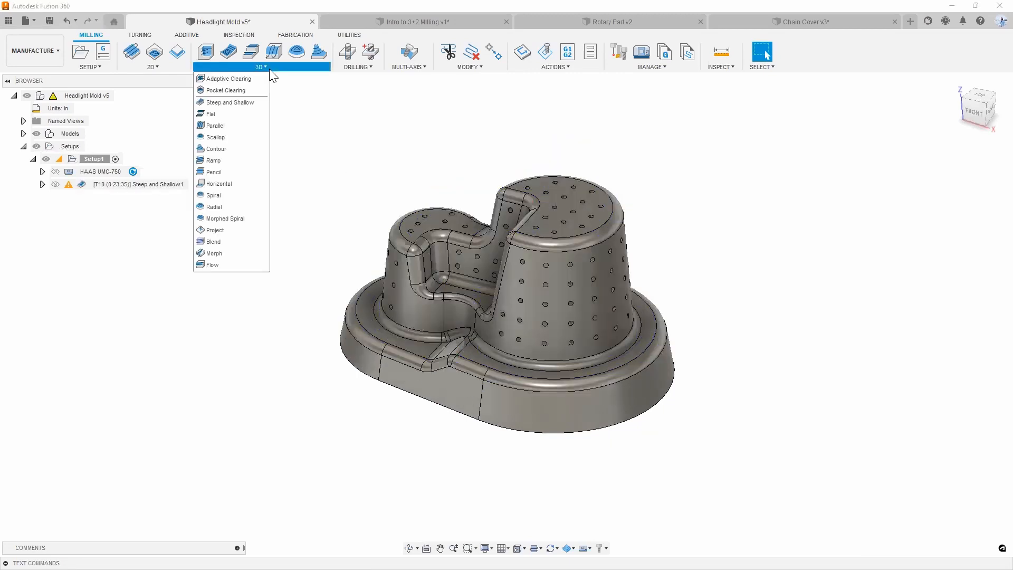
{"action": "left_click", "coordinate": [409, 68]}
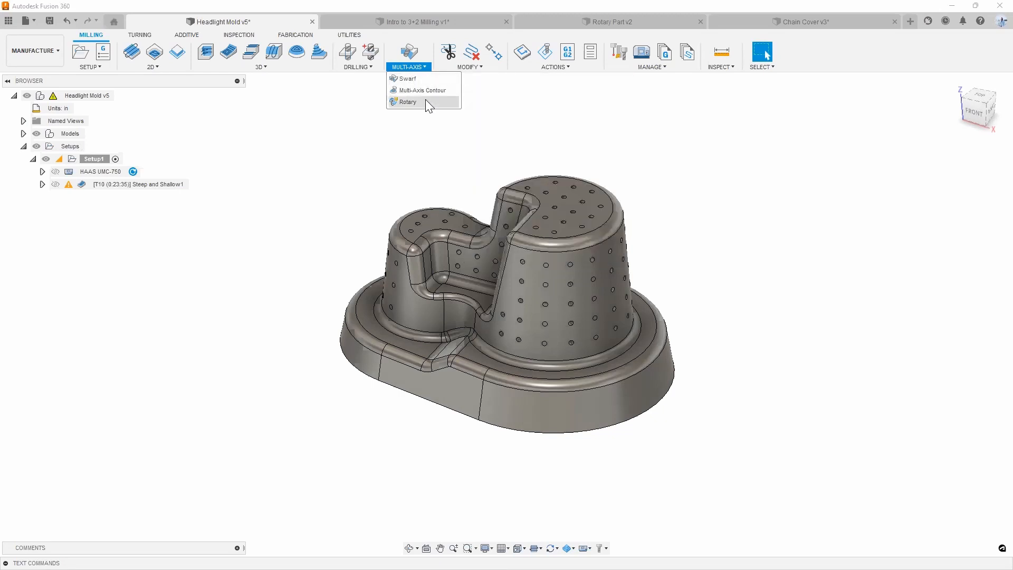
{"action": "left_click", "coordinate": [340, 154]}
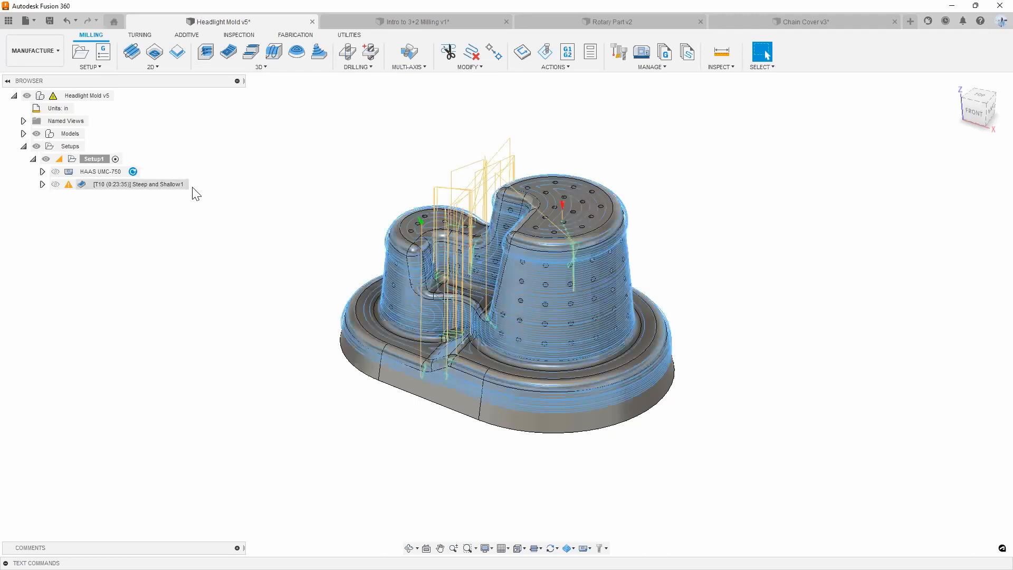
{"action": "scroll", "coordinate": [495, 238], "scroll_direction": "up", "scroll_amount": 3}
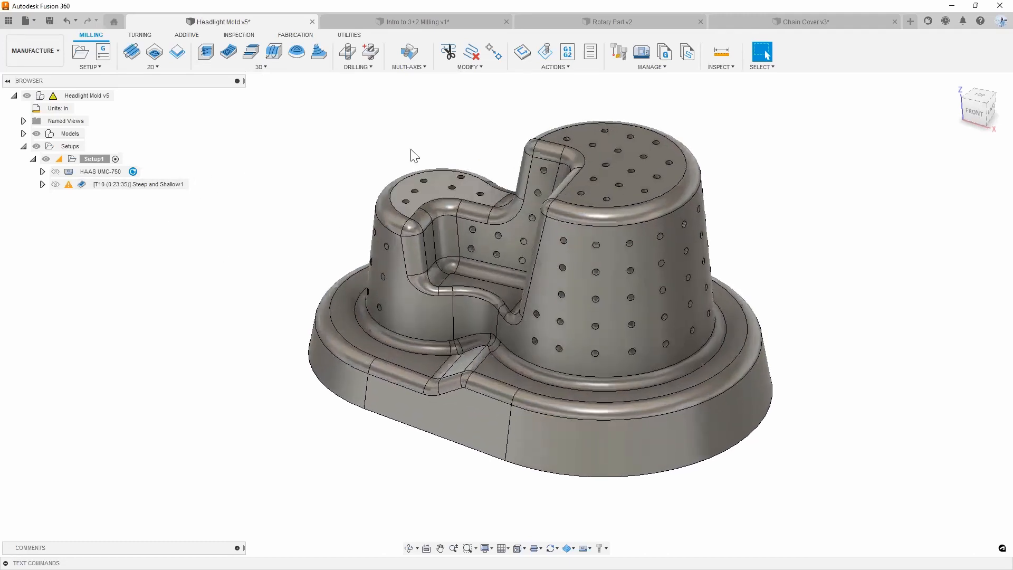
{"action": "left_click", "coordinate": [294, 66]}
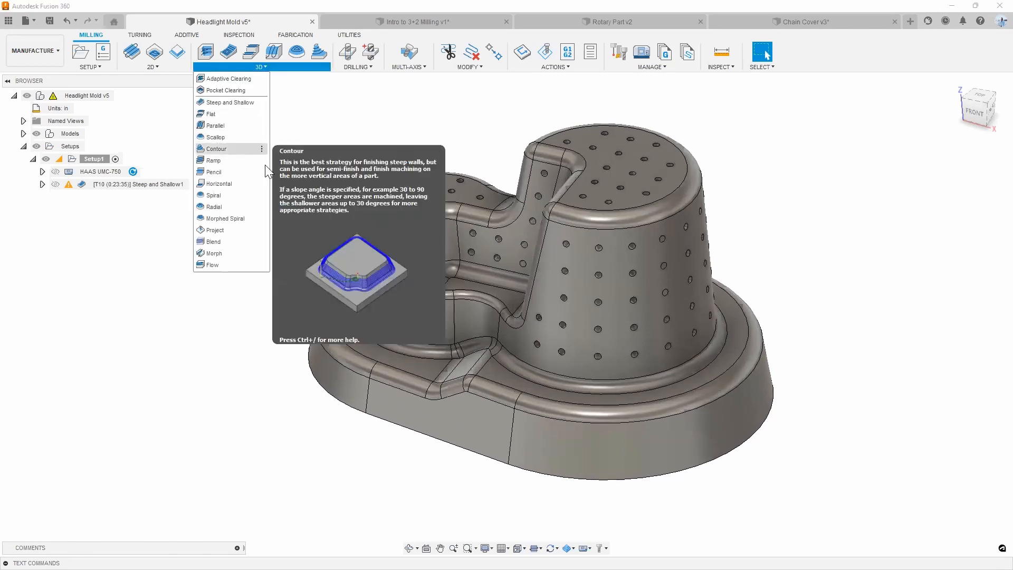
{"action": "left_click", "coordinate": [228, 147]}
{"action": "scroll", "coordinate": [566, 170], "scroll_direction": "up", "scroll_amount": 3}
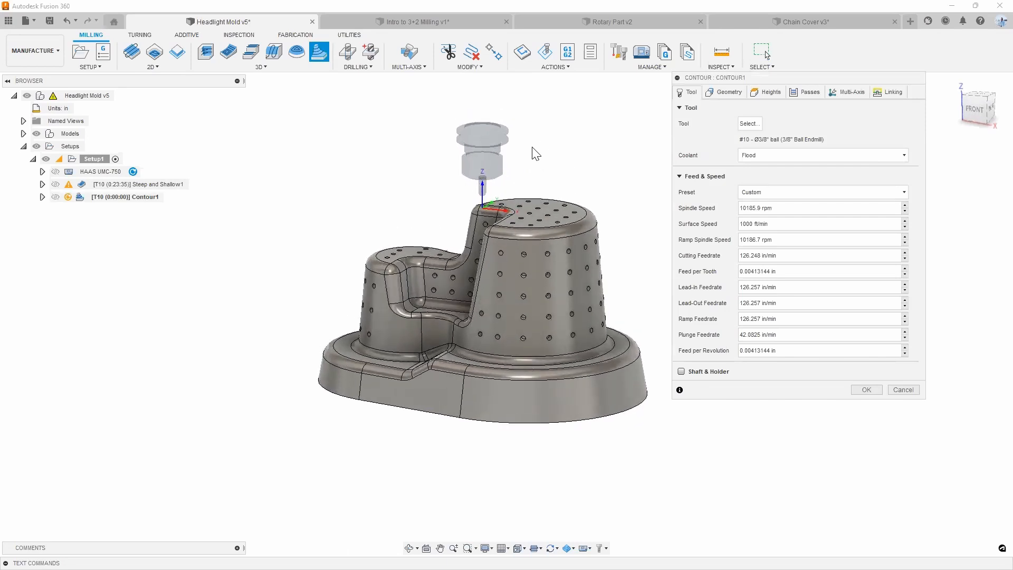
{"action": "scroll", "coordinate": [546, 153], "scroll_direction": "up", "scroll_amount": 1}
{"action": "middle_click_drag", "start_coordinate": [546, 153], "coordinate": [559, 186], "text": "shift"}
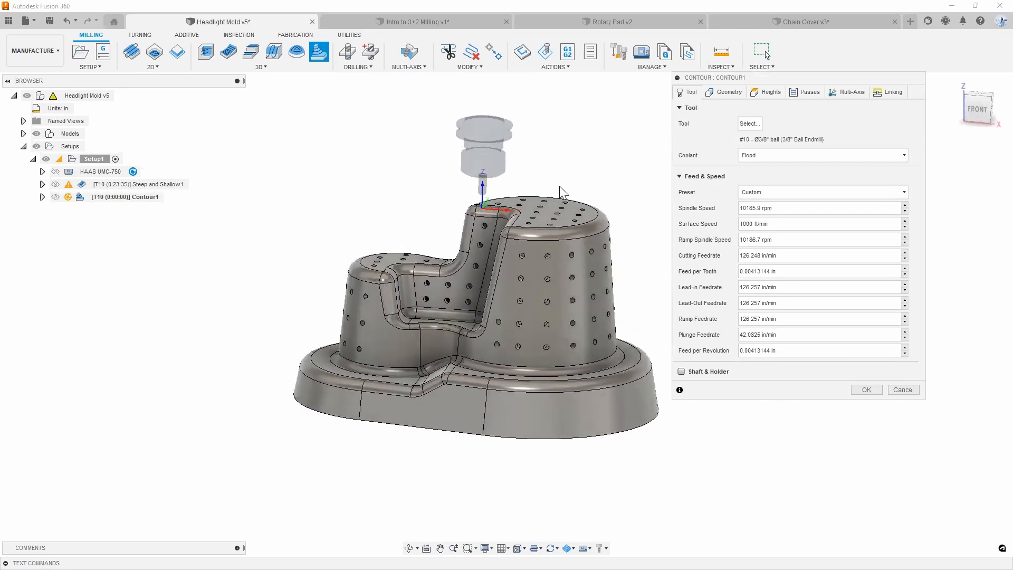
{"action": "middle_click_drag", "start_coordinate": [580, 266], "coordinate": [572, 219], "text": "shift"}
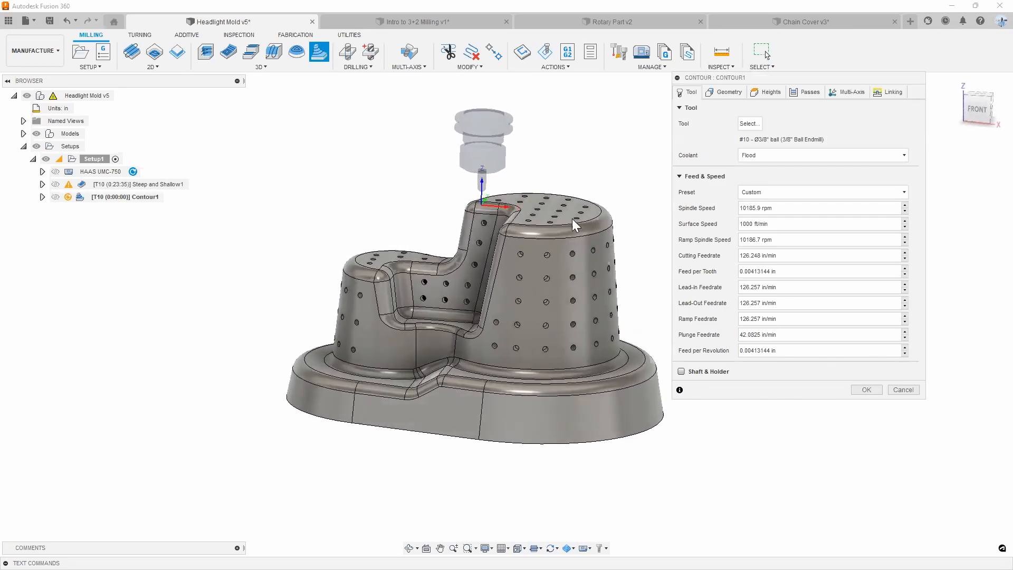
{"action": "scroll", "coordinate": [586, 355], "scroll_direction": "up", "scroll_amount": 3}
{"action": "middle_click_drag", "start_coordinate": [633, 283], "coordinate": [459, 217], "text": "shift"}
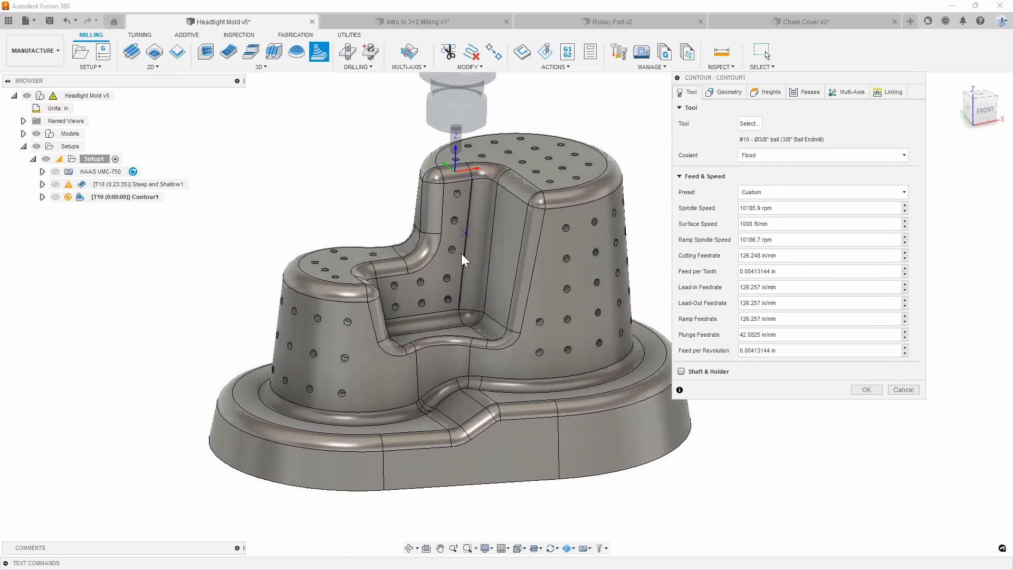
{"action": "middle_click_drag", "start_coordinate": [496, 237], "coordinate": [450, 371], "text": "shift"}
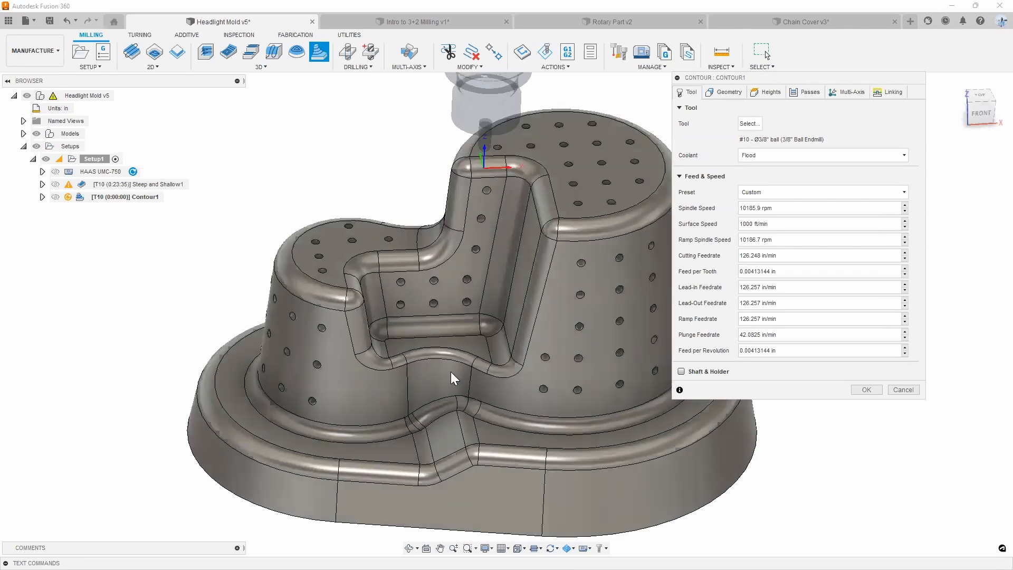
{"action": "scroll", "coordinate": [459, 354], "scroll_direction": "up", "scroll_amount": 6}
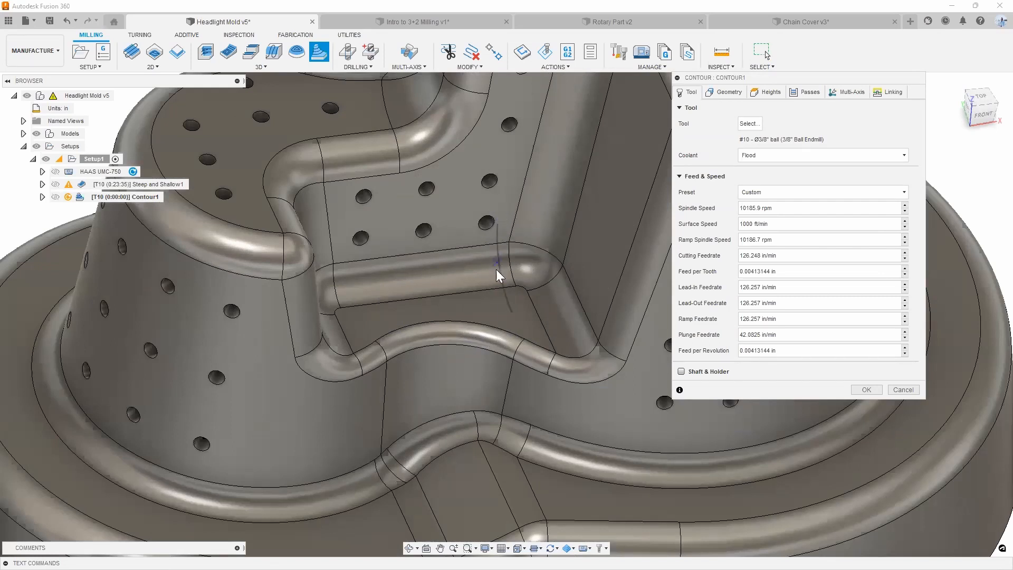
{"action": "middle_click_drag", "start_coordinate": [497, 312], "coordinate": [542, 240], "text": "shift"}
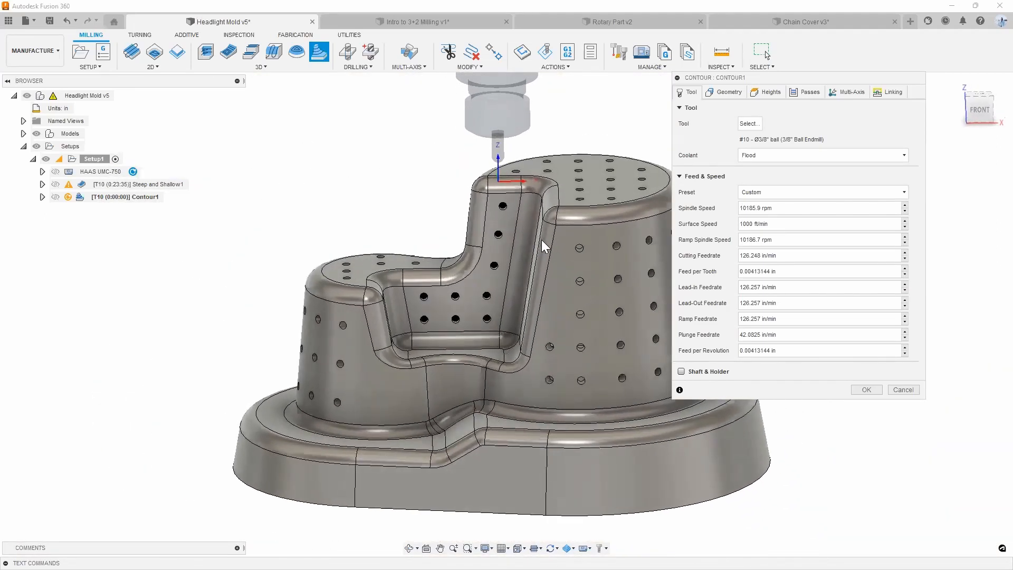
{"action": "left_click", "coordinate": [904, 389]}
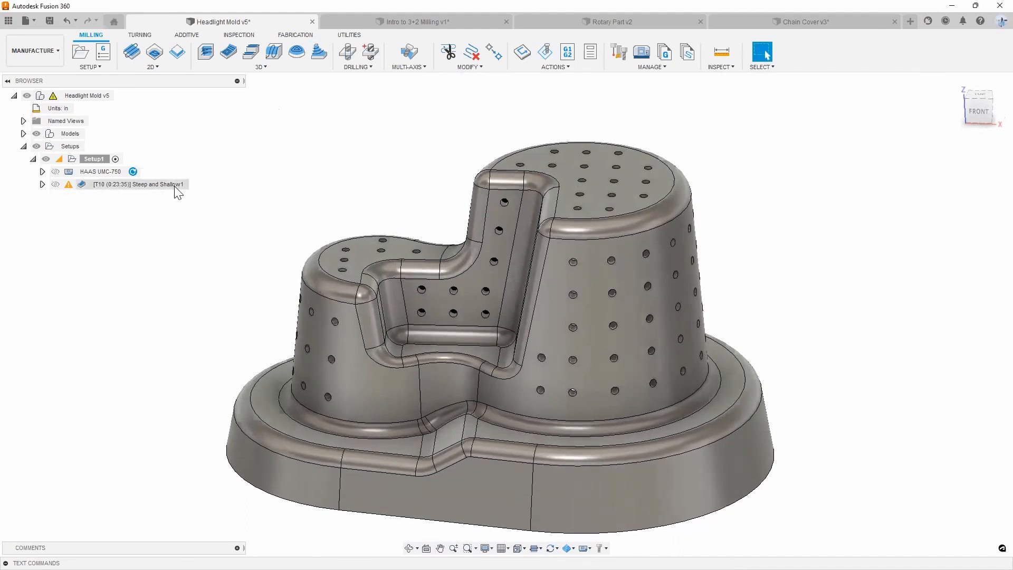
- Open the existing Steep and Shallow operation for editing and review its tool and geometry settings
{"action": "left_click", "coordinate": [273, 68]}
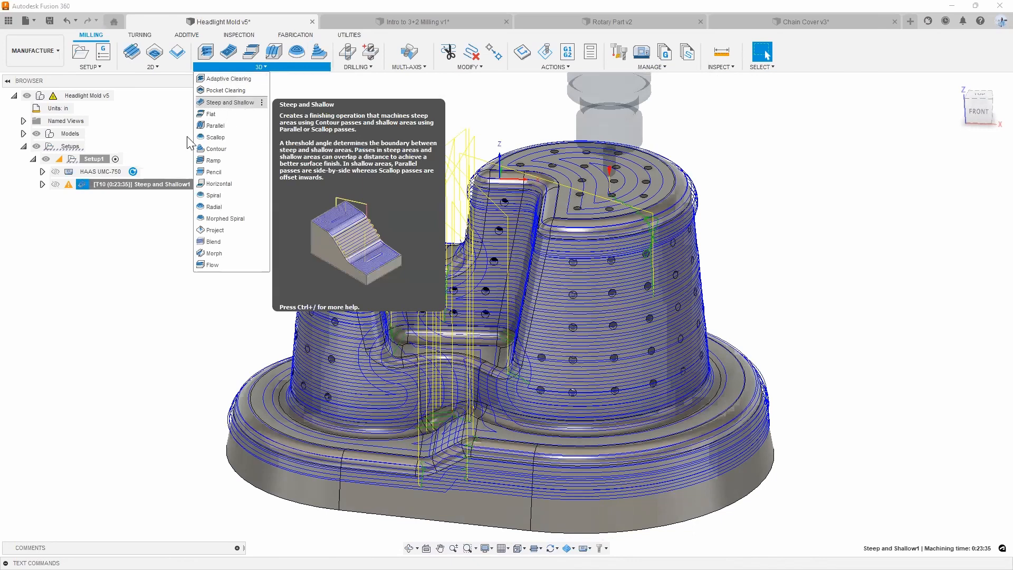
{"action": "right_click", "coordinate": [158, 184]}
{"action": "key", "text": "Escape"}
{"action": "right_click", "coordinate": [159, 186]}
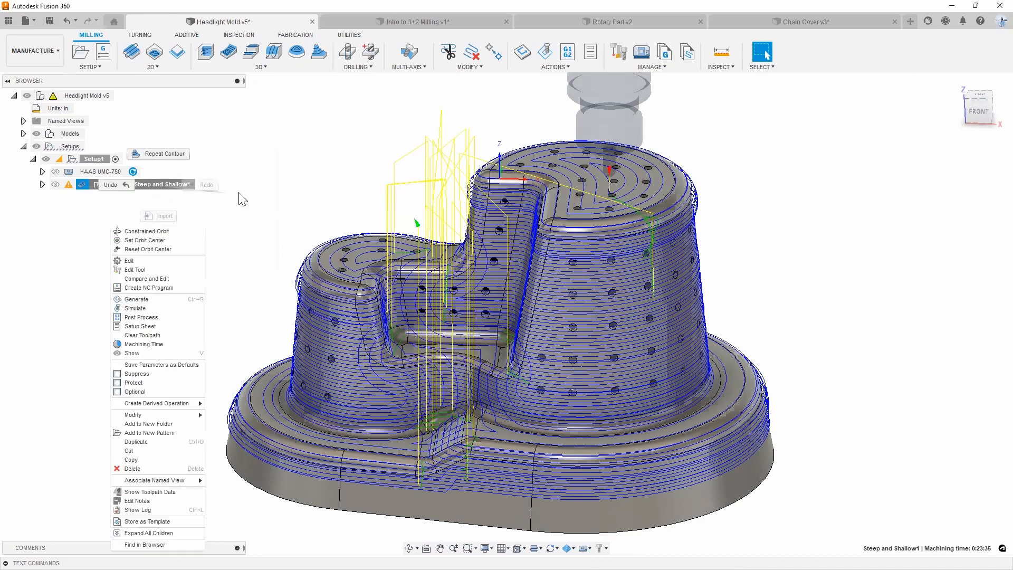
{"action": "key", "text": "Escape"}
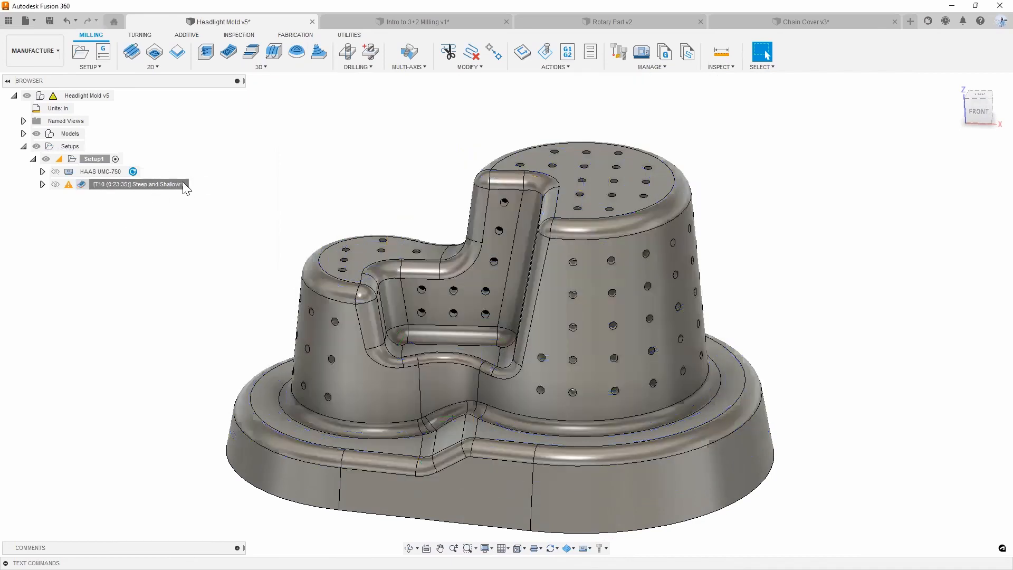
{"action": "right_click", "coordinate": [183, 182]}
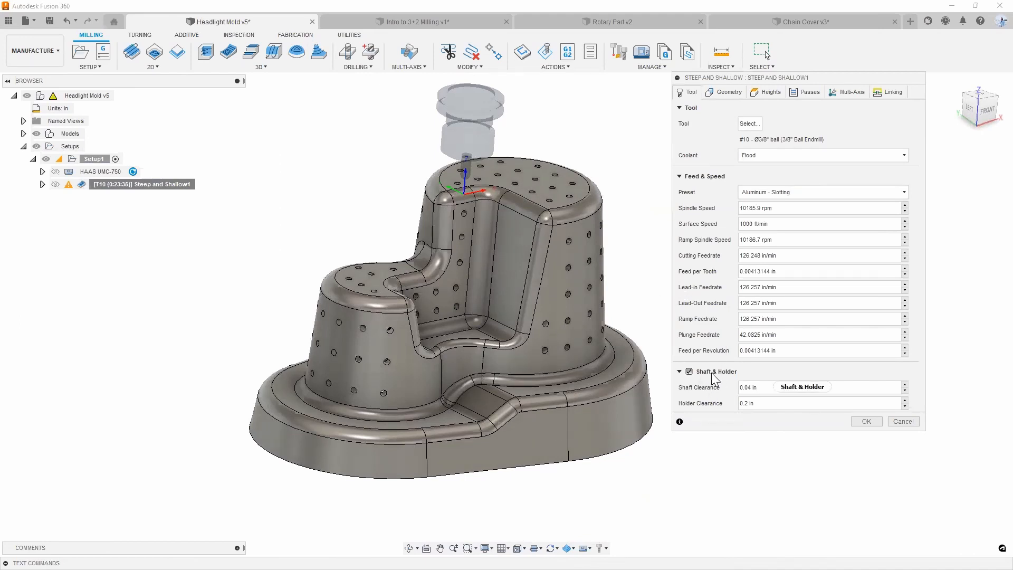
{"action": "mouse_move", "coordinate": [712, 373]}
{"action": "left_click_drag", "start_coordinate": [737, 85], "coordinate": [742, 90]}
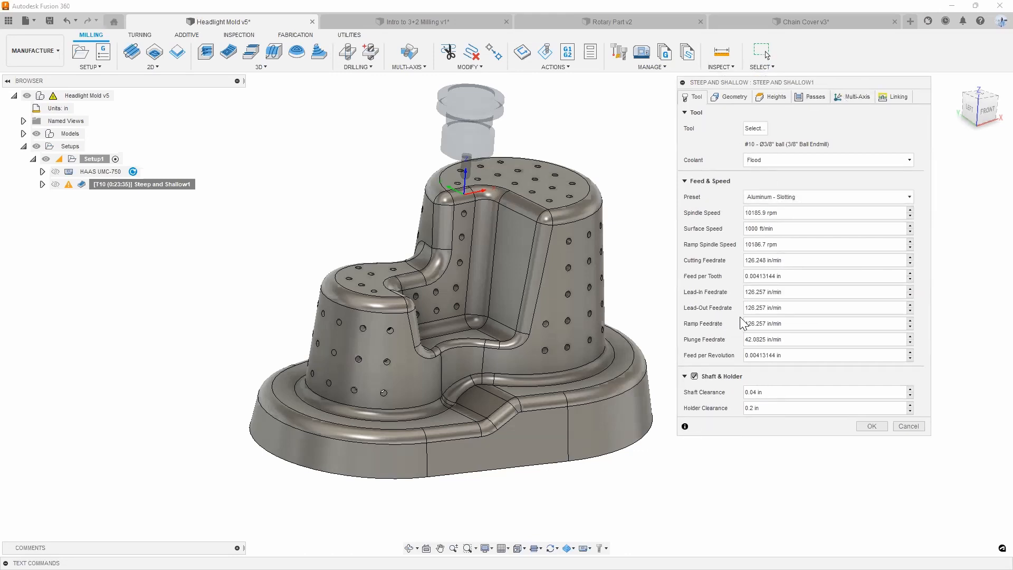
{"action": "left_click", "coordinate": [738, 96]}
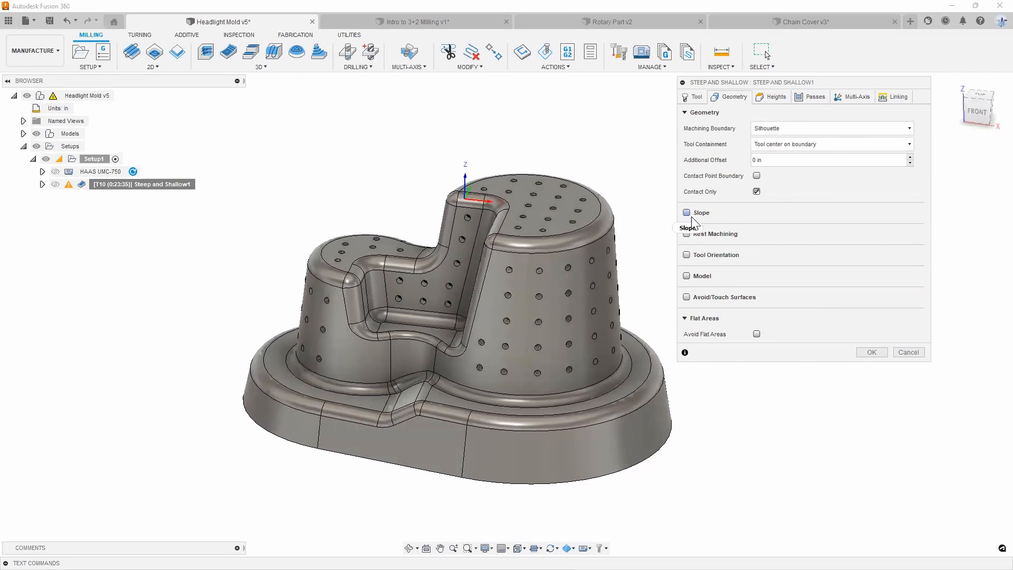
{"action": "mouse_move", "coordinate": [693, 221]}
- Examine the operation's clearance, retract, top and bottom height planes against the mold in the front view
{"action": "scroll", "coordinate": [590, 304], "scroll_direction": "up", "scroll_amount": 5}
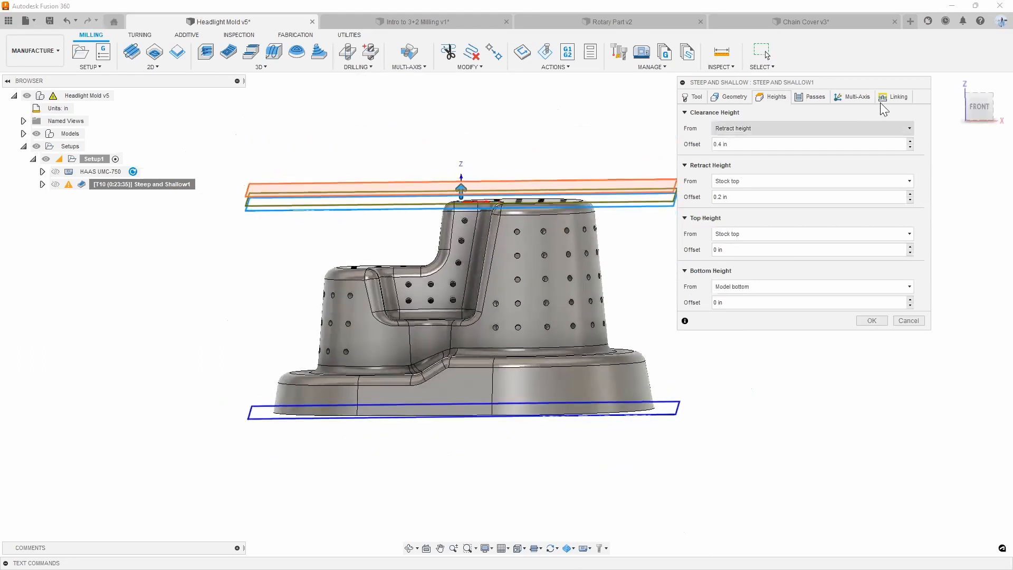
{"action": "left_click", "coordinate": [983, 108]}
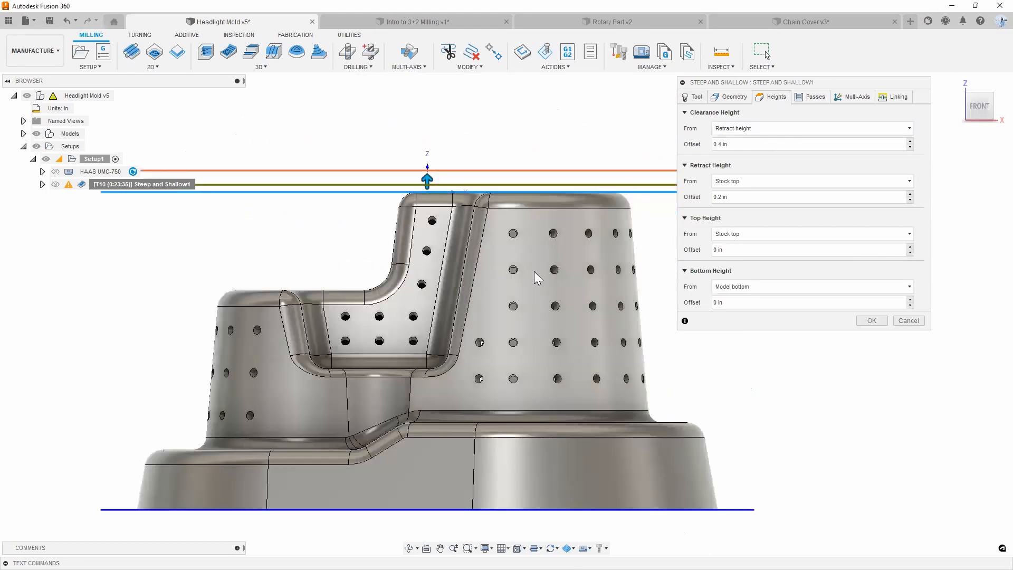
{"action": "scroll", "coordinate": [534, 271], "scroll_direction": "down", "scroll_amount": 1}
{"action": "scroll", "coordinate": [560, 251], "scroll_direction": "down", "scroll_amount": 1}
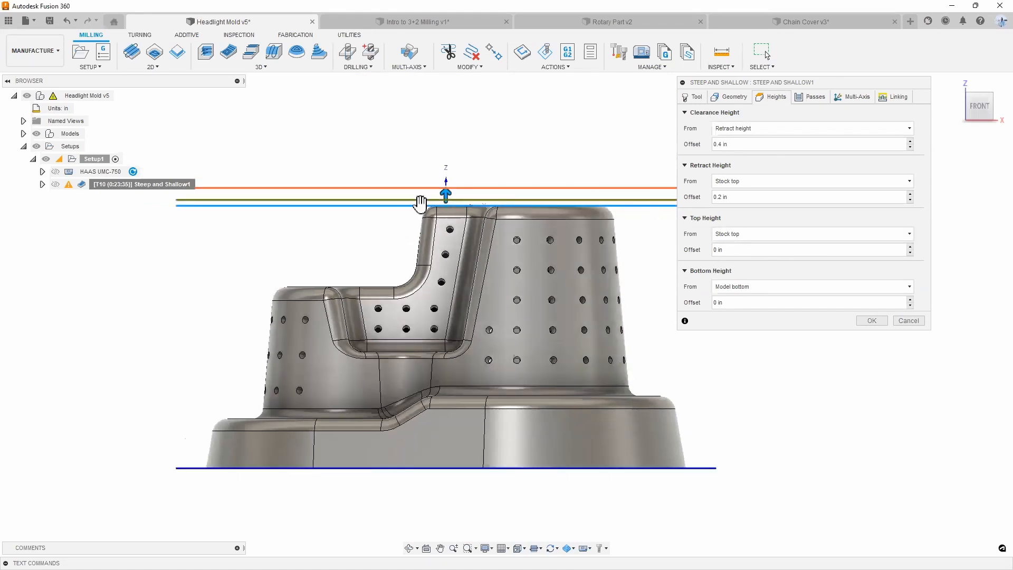
{"action": "middle_click_drag", "start_coordinate": [686, 337], "coordinate": [730, 343], "text": "shift"}
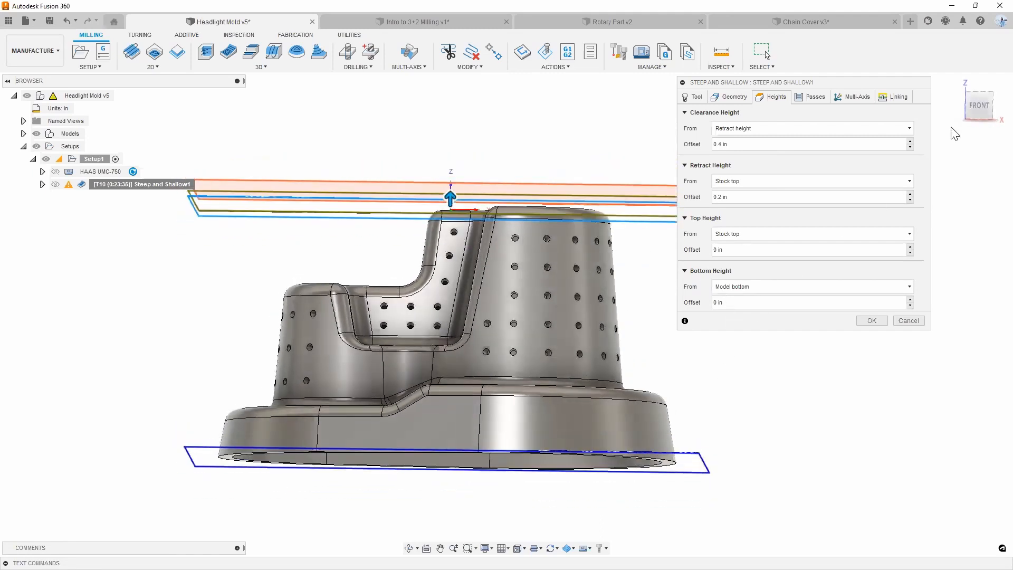
{"action": "left_click", "coordinate": [979, 105]}
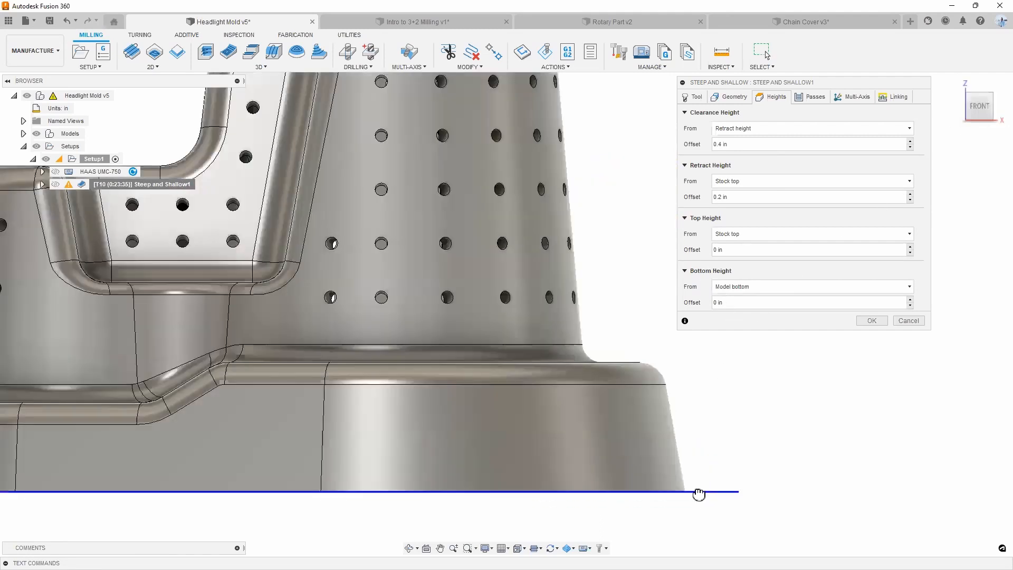
{"action": "mouse_move", "coordinate": [699, 495]}
{"action": "left_mouse_down"}
{"action": "mouse_move", "coordinate": [699, 382]}
{"action": "mouse_move", "coordinate": [685, 492]}
{"action": "left_mouse_up"}
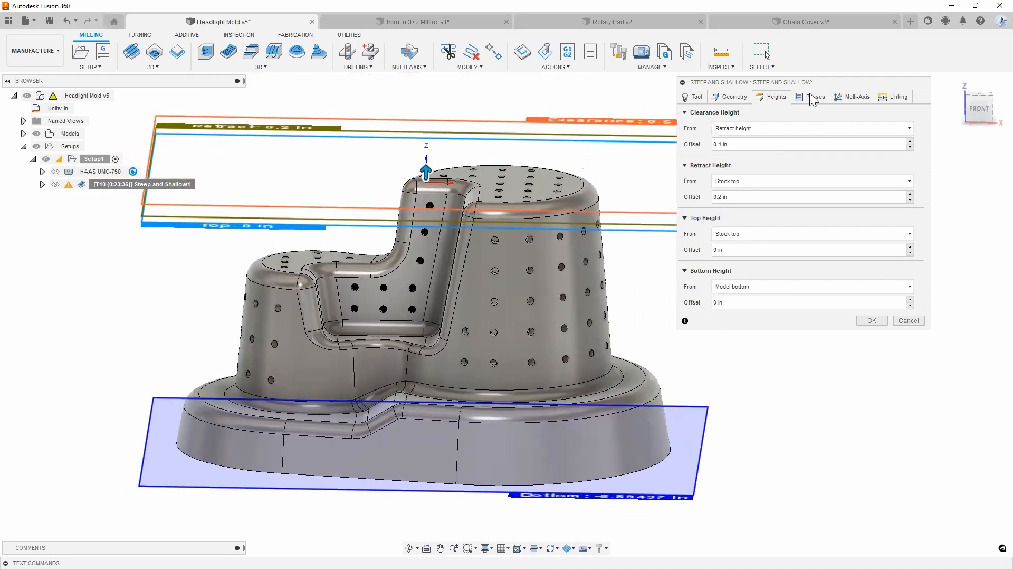
- Review the steep stepdown and shallow stepover in the pass settings, and enable smoothing with the Fit arcs mode
{"action": "left_click", "coordinate": [813, 97]}
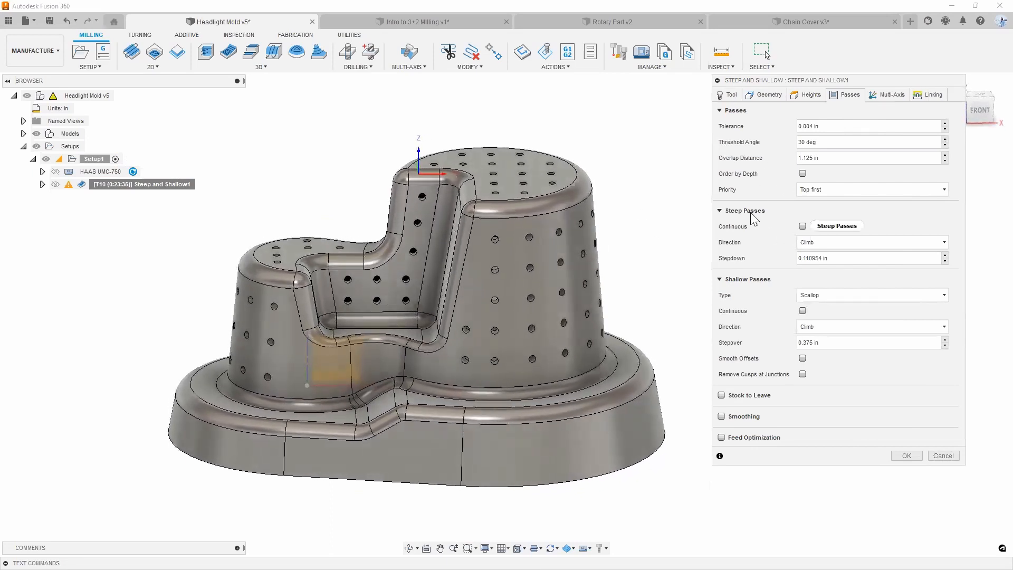
{"action": "double_click", "coordinate": [835, 258]}
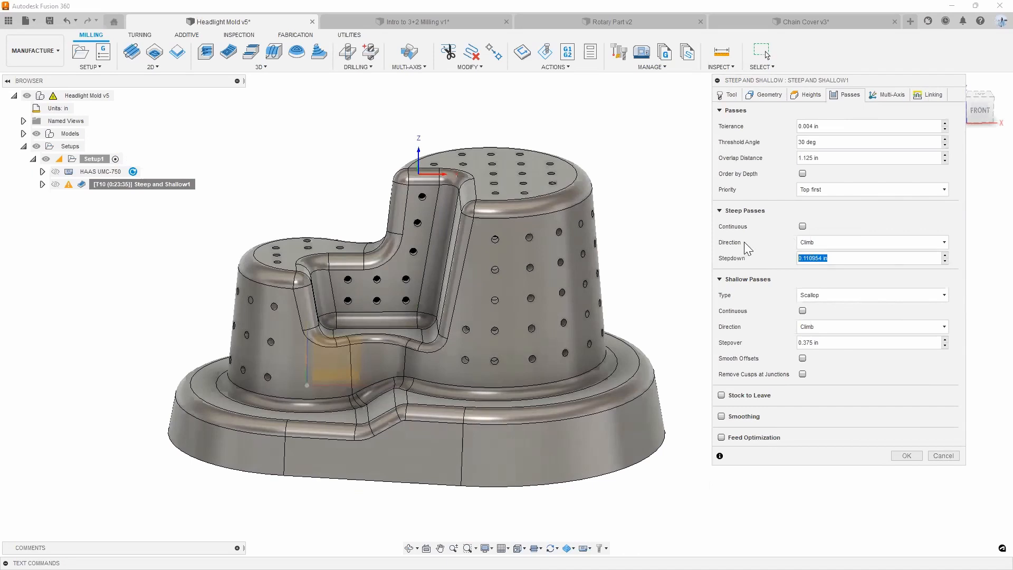
{"action": "left_click", "coordinate": [809, 342]}
{"action": "double_click", "coordinate": [808, 342]}
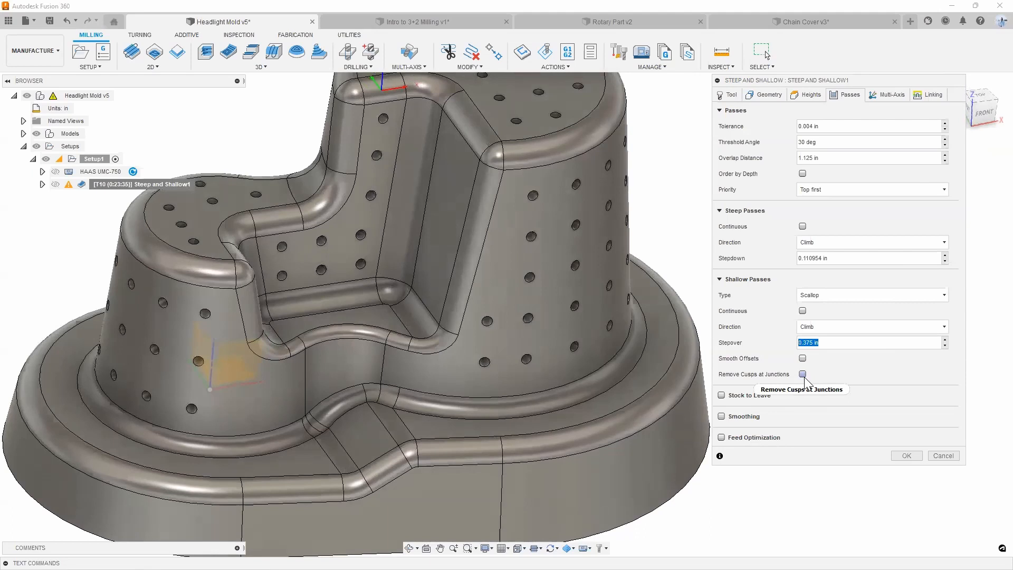
{"action": "mouse_move", "coordinate": [804, 378]}
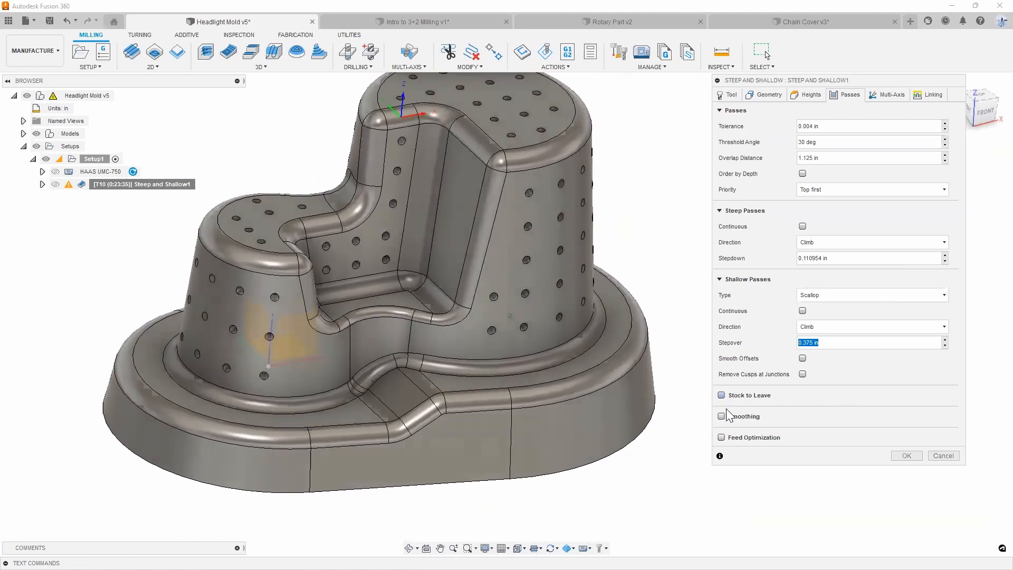
{"action": "left_click", "coordinate": [722, 416]}
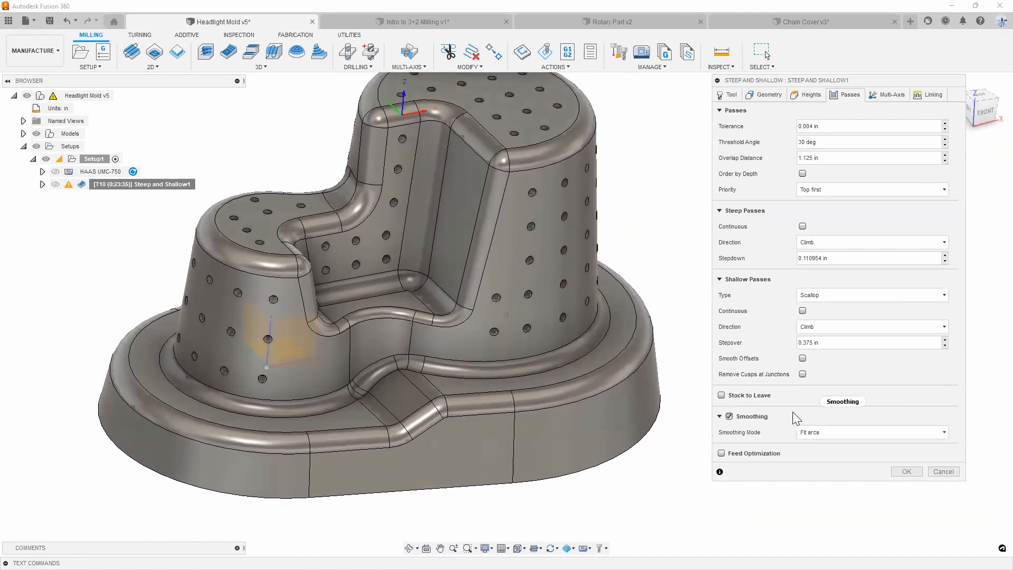
{"action": "mouse_move", "coordinate": [791, 416]}
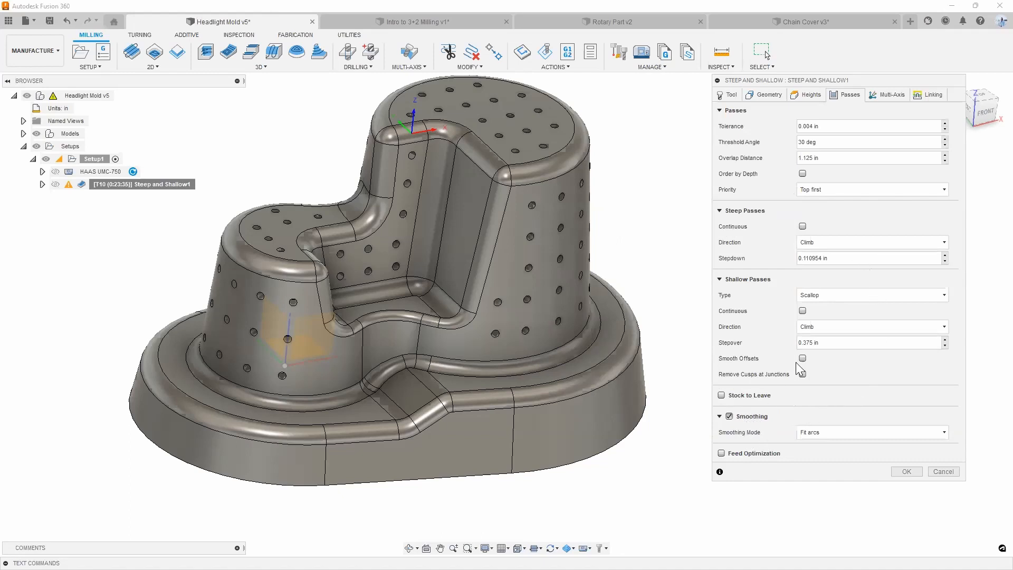
{"action": "left_click", "coordinate": [832, 433]}
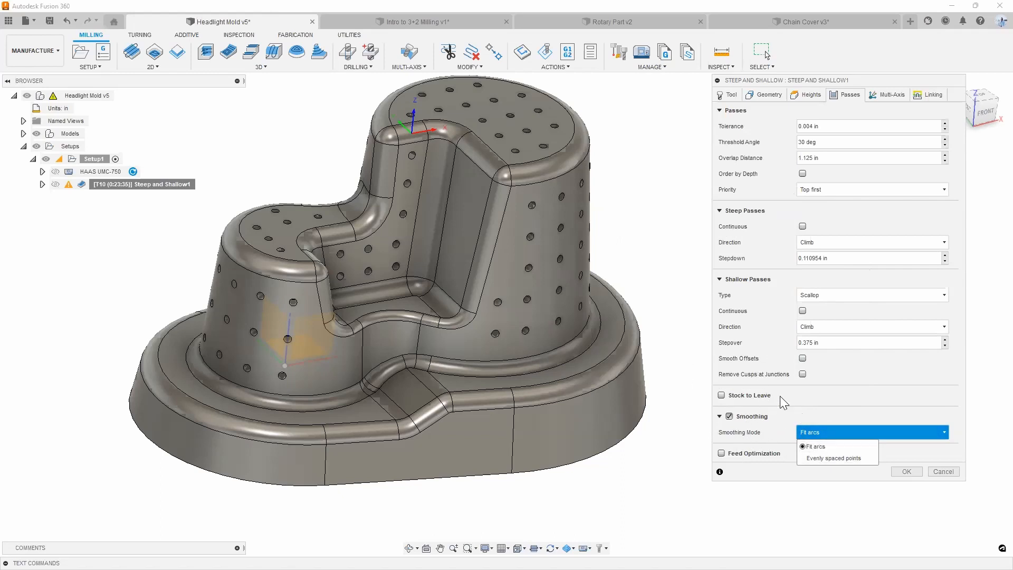
{"action": "left_click", "coordinate": [761, 376]}
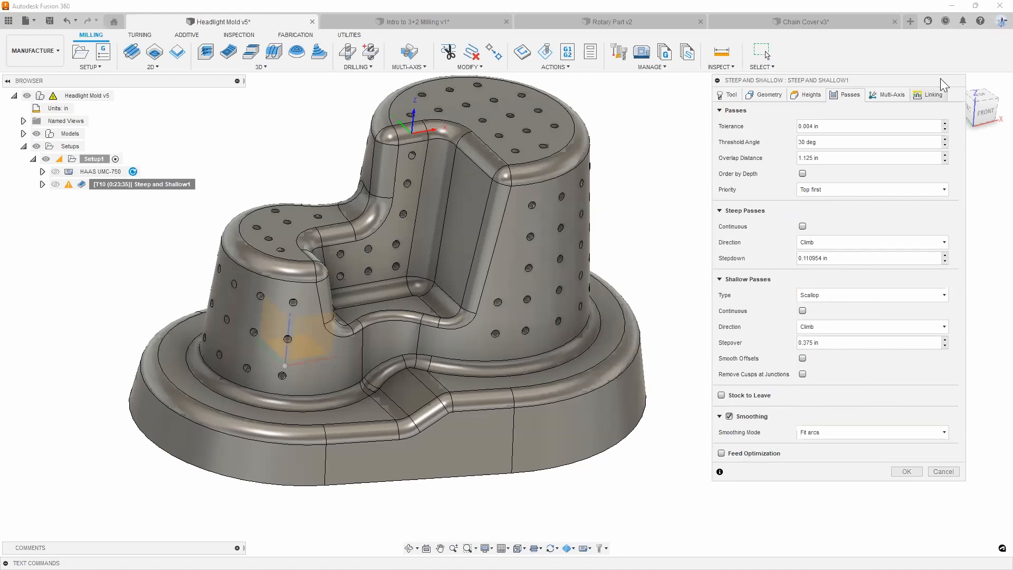
- Examine the operation's multi-axis settings: primary mode choices, collision avoidance and tool axis limits, against the mold
{"action": "left_click", "coordinate": [896, 96]}
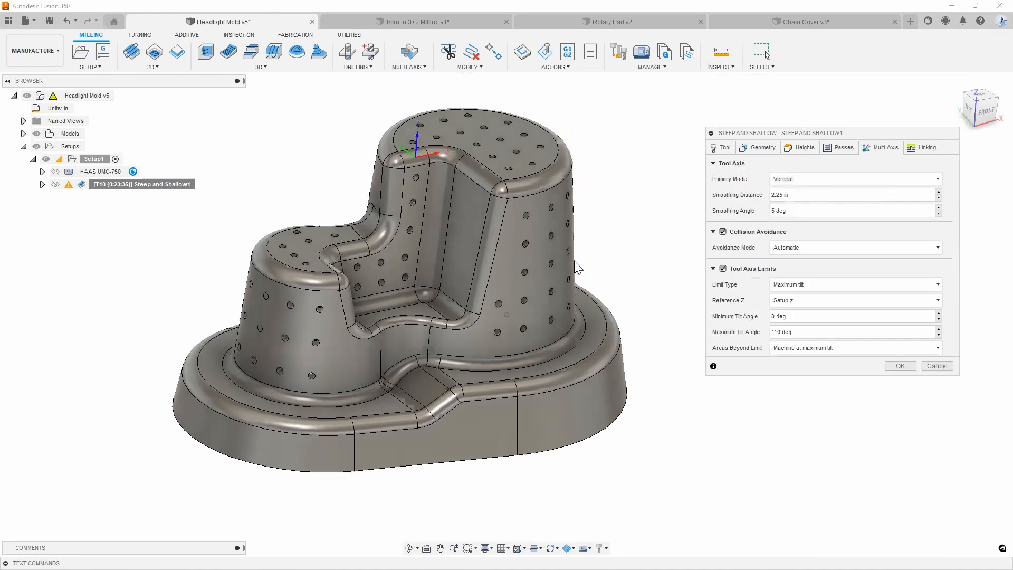
{"action": "left_click", "coordinate": [783, 182]}
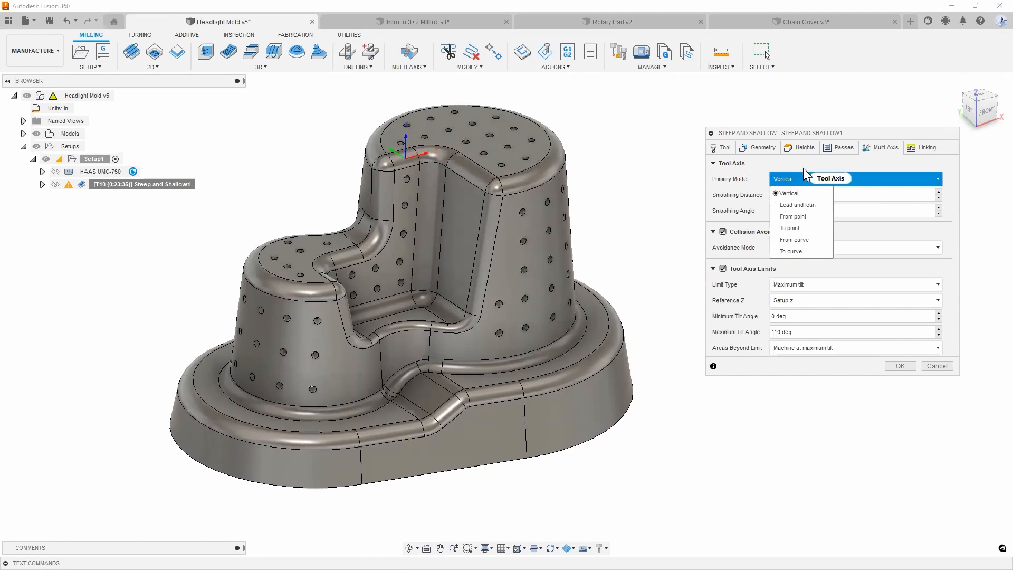
{"action": "mouse_move", "coordinate": [809, 163]}
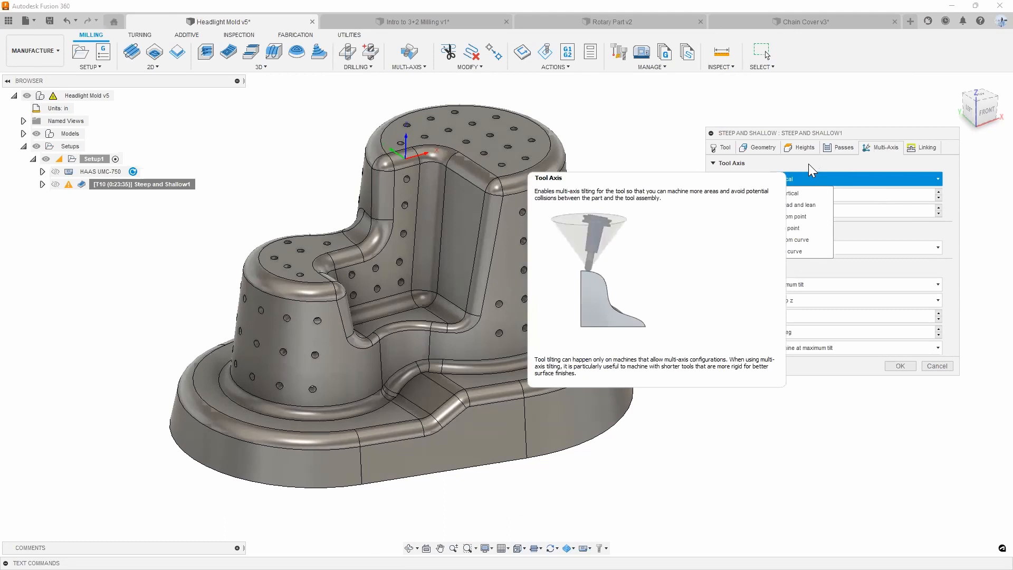
{"action": "left_click", "coordinate": [808, 164]}
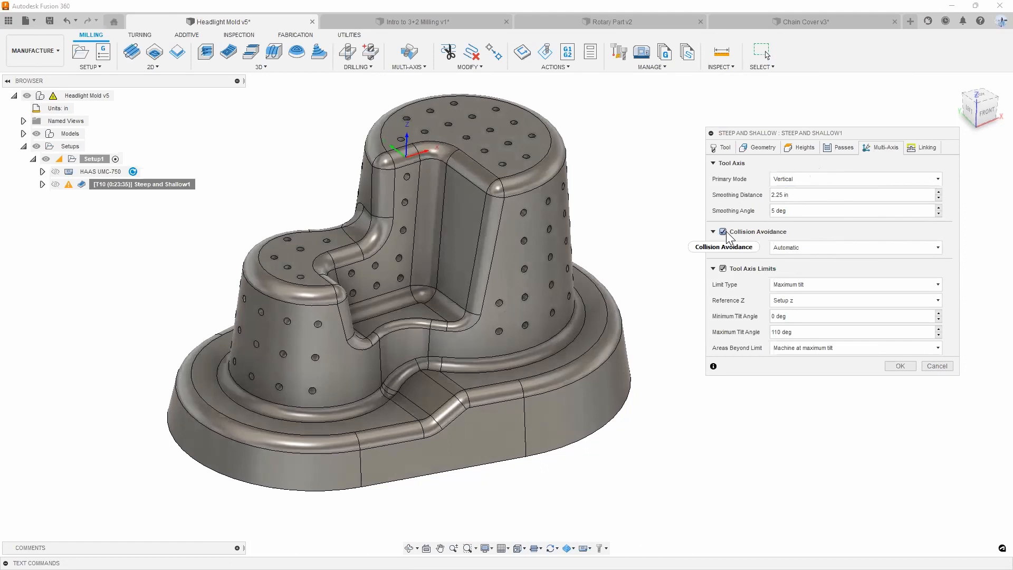
{"action": "mouse_move", "coordinate": [728, 236]}
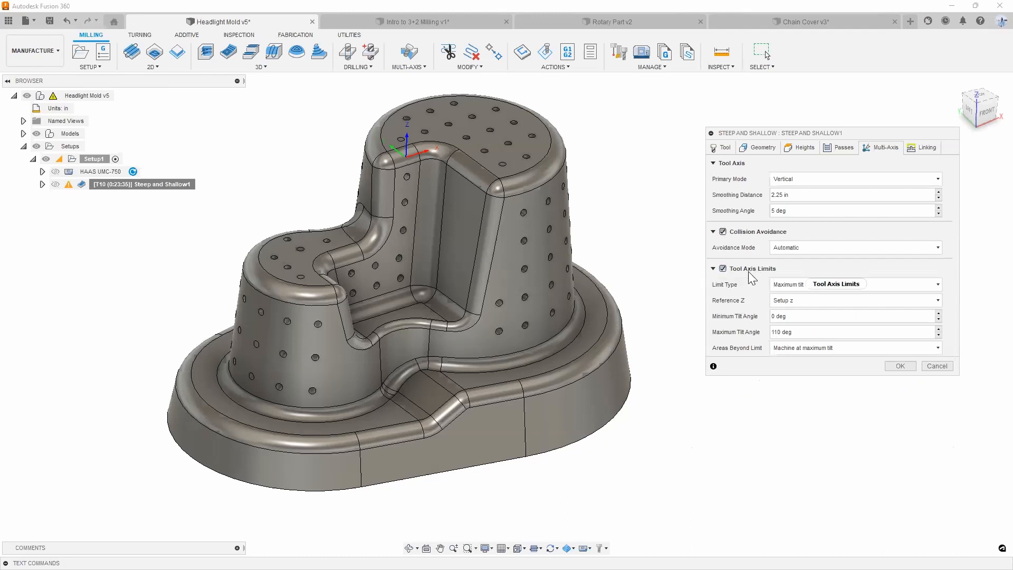
{"action": "mouse_move", "coordinate": [753, 274]}
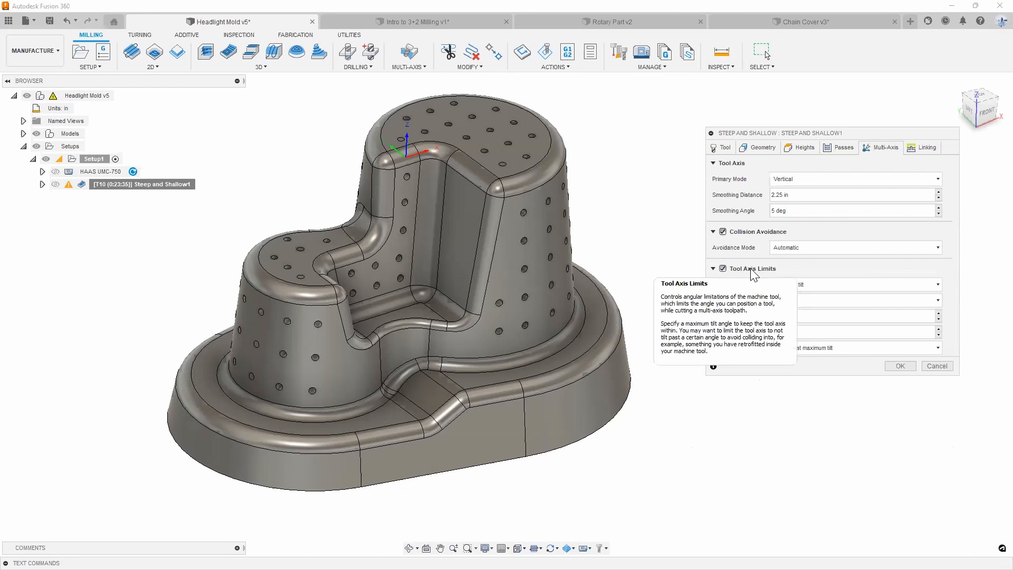
{"action": "scroll", "coordinate": [526, 289], "scroll_direction": "down", "scroll_amount": 1}
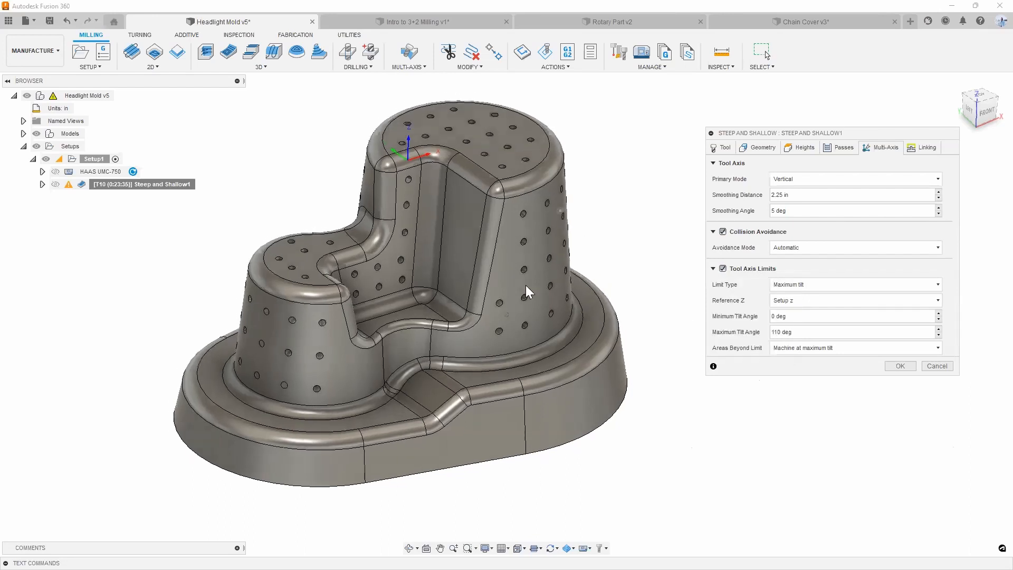
{"action": "middle_click_drag", "start_coordinate": [580, 175], "coordinate": [613, 237], "text": "shift"}
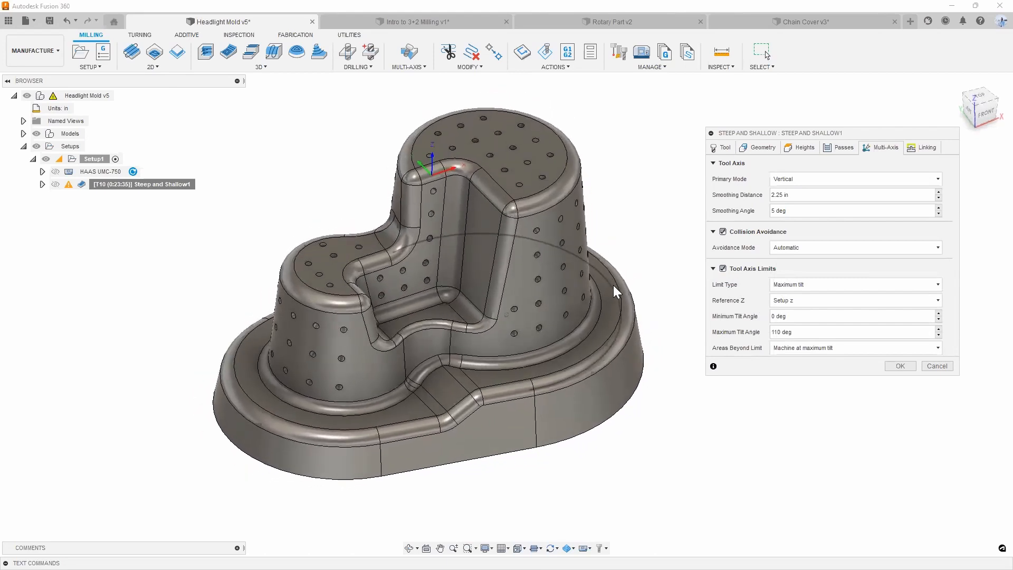
- Review the linking, lead and transition settings and accept the operation for generation, ignoring the spindle speed warning
{"action": "left_click", "coordinate": [932, 149]}
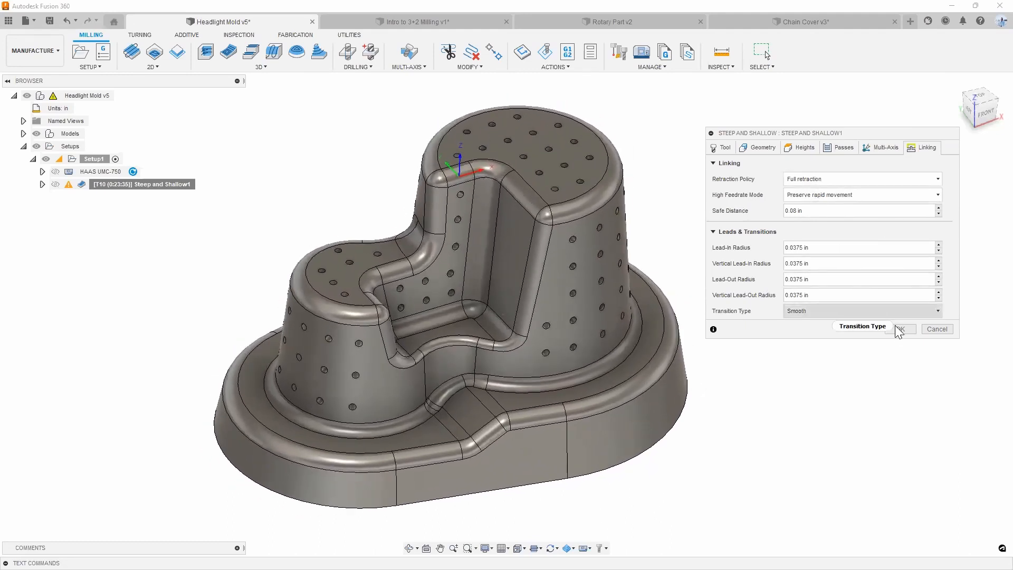
{"action": "left_click", "coordinate": [899, 328]}
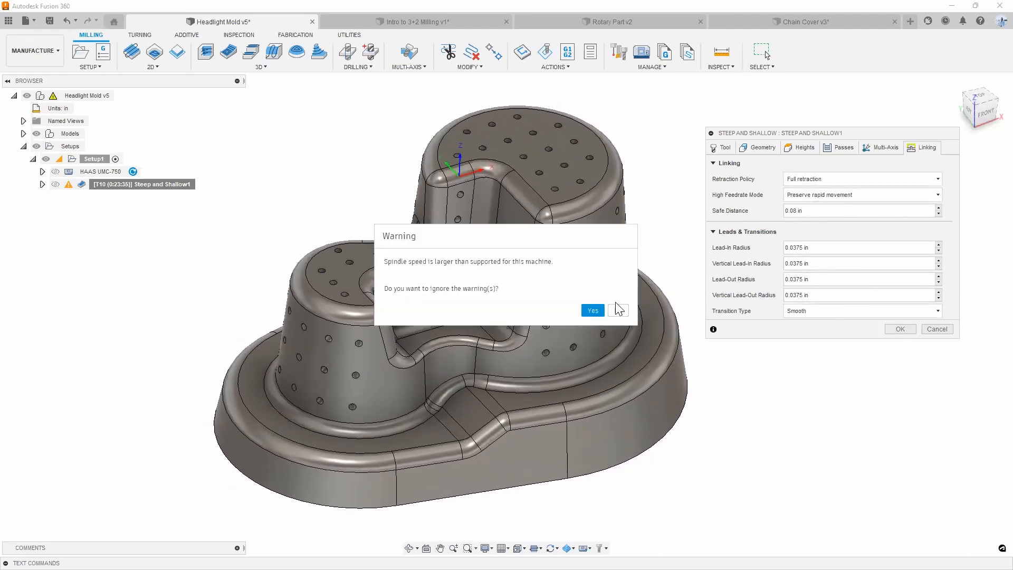
{"action": "left_click", "coordinate": [593, 311]}
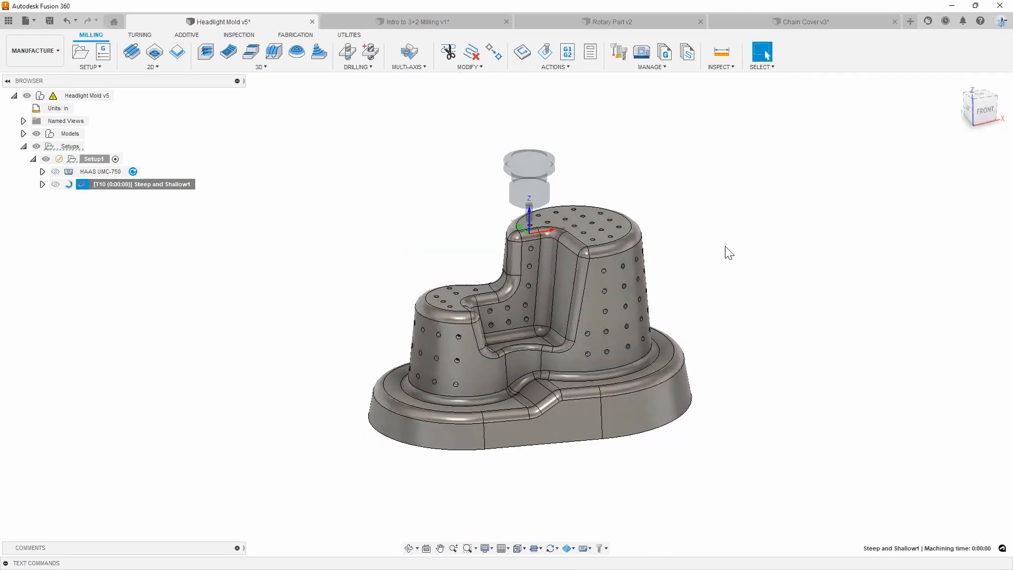
- Read the error log of the Steep and Shallow operation and close it
{"action": "mouse_move", "coordinate": [69, 186]}
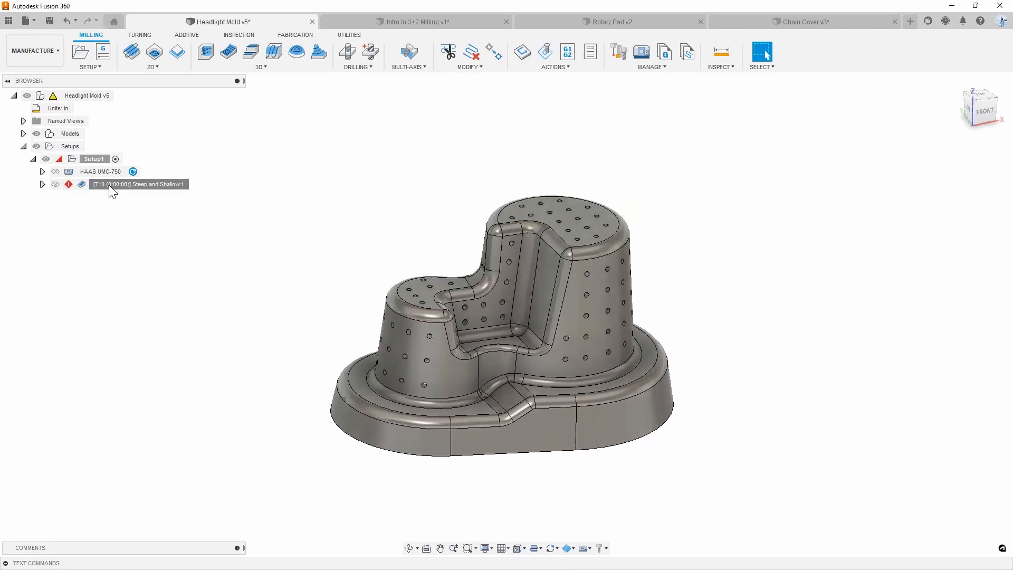
{"action": "left_click", "coordinate": [56, 188]}
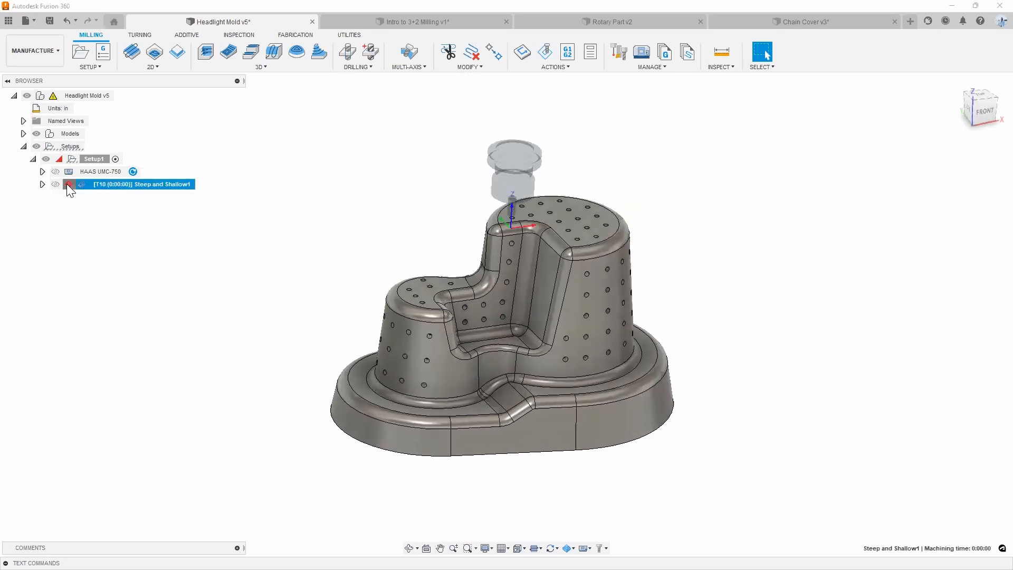
{"action": "left_click", "coordinate": [68, 185]}
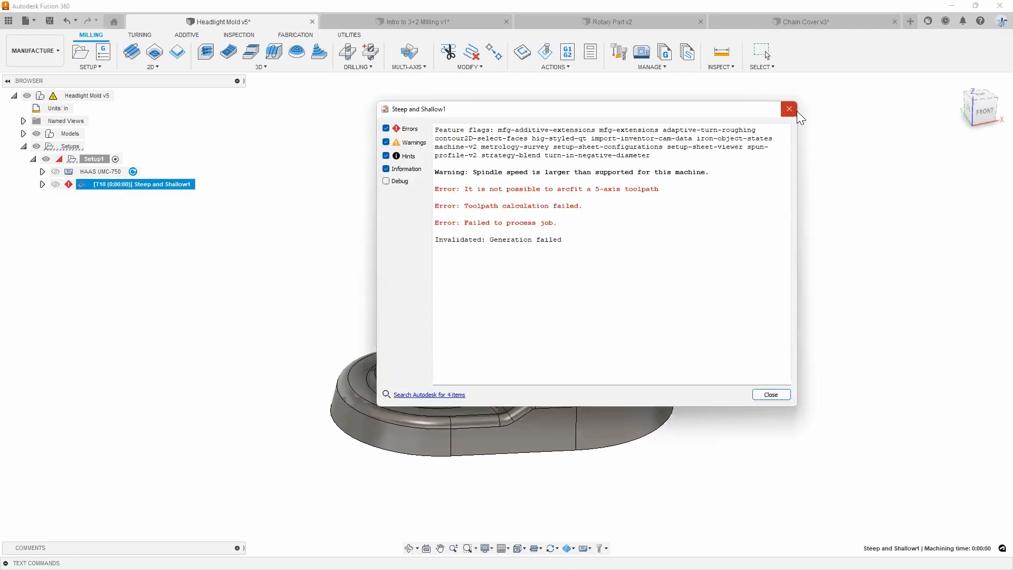
{"action": "left_click", "coordinate": [787, 109]}
- Reopen the Steep and Shallow operation for editing at its multi-axis primary mode setting
{"action": "right_click", "coordinate": [188, 184]}
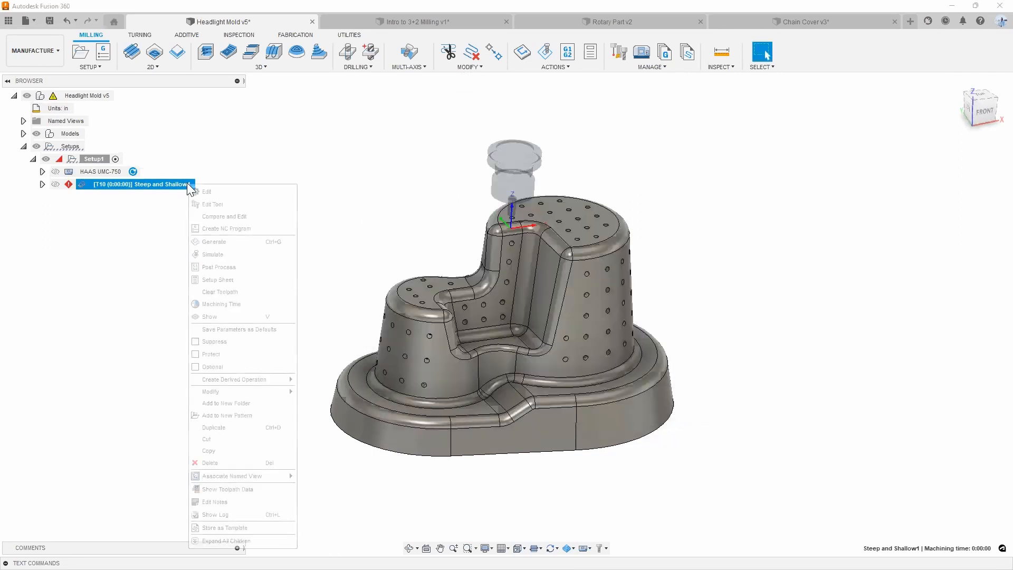
{"action": "left_click", "coordinate": [206, 191]}
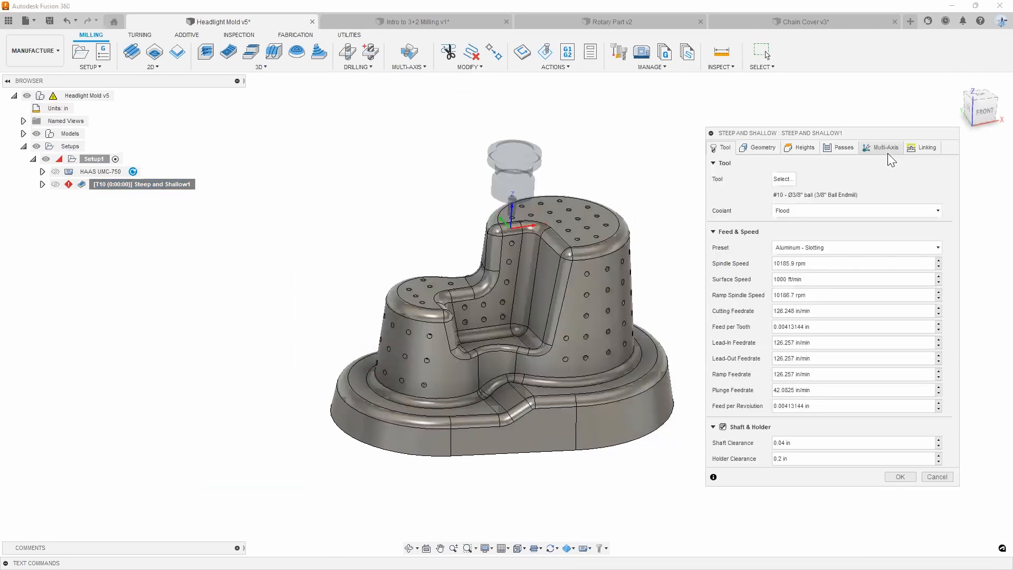
{"action": "left_click", "coordinate": [884, 147]}
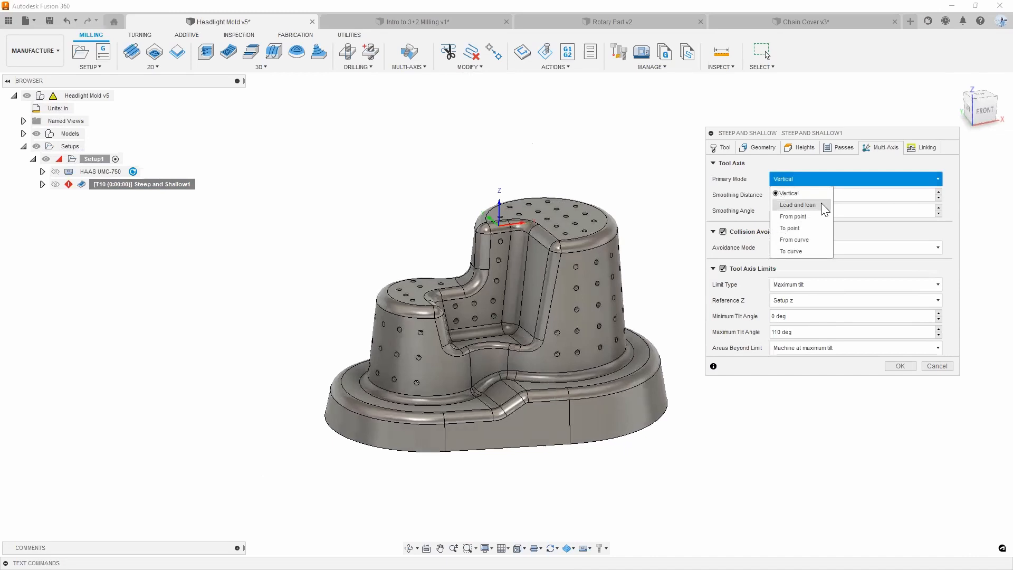
- Try to accept the operation with the Lead and lean primary mode and Automatic collision avoidance
{"action": "left_click", "coordinate": [808, 205]}
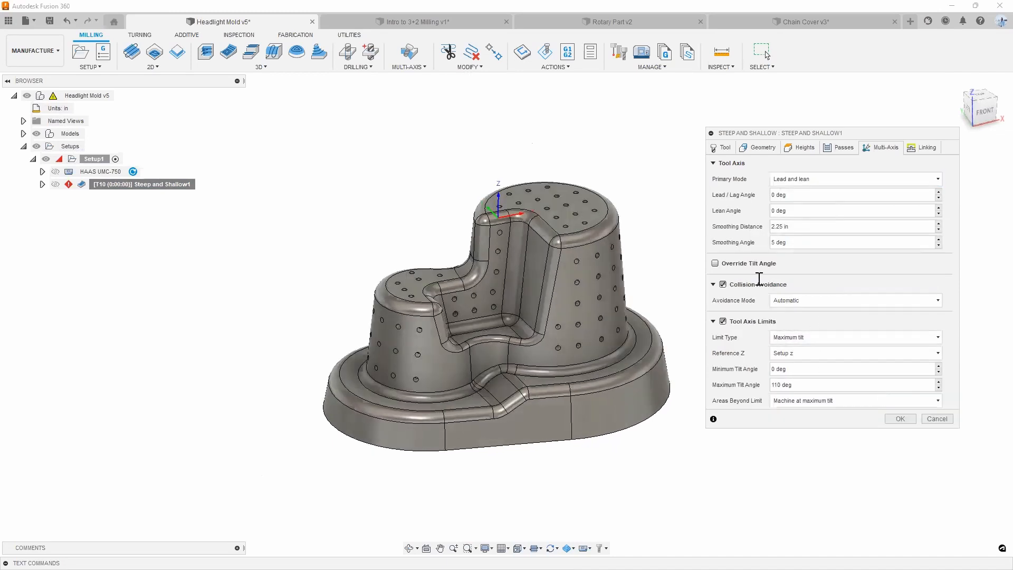
{"action": "left_click", "coordinate": [784, 301]}
{"action": "left_click", "coordinate": [802, 301]}
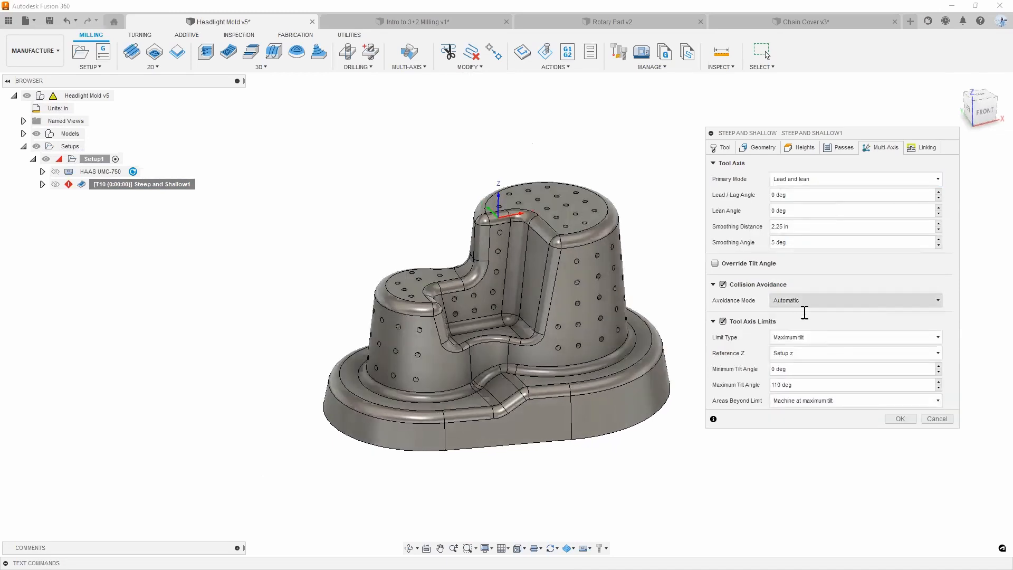
{"action": "left_click", "coordinate": [901, 420]}
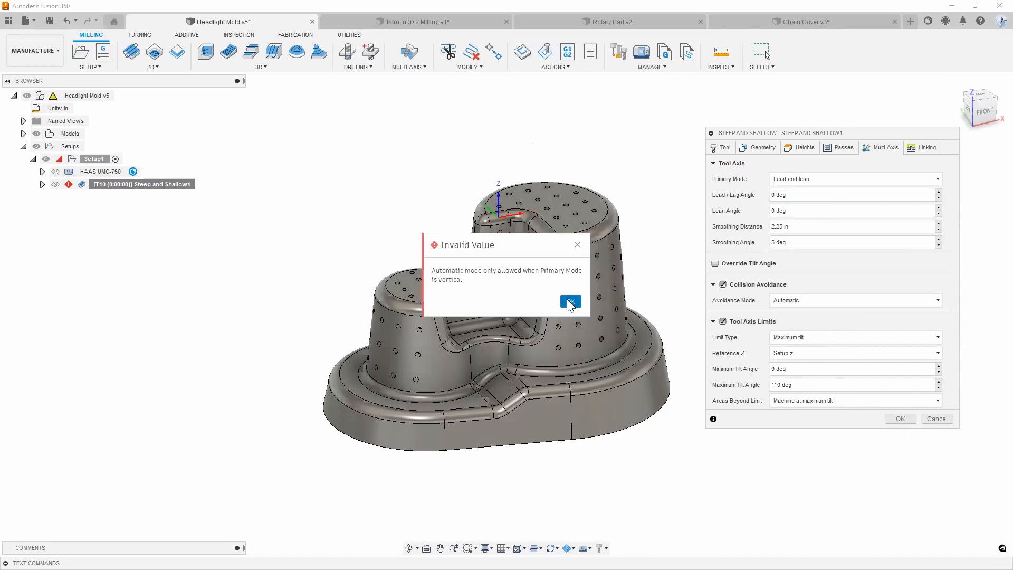
{"action": "left_click", "coordinate": [570, 302]}
- Turn off collision avoidance, set the primary mode to Vertical and regenerate the toolpath, ignoring the spindle speed warning
{"action": "left_click", "coordinate": [803, 179]}
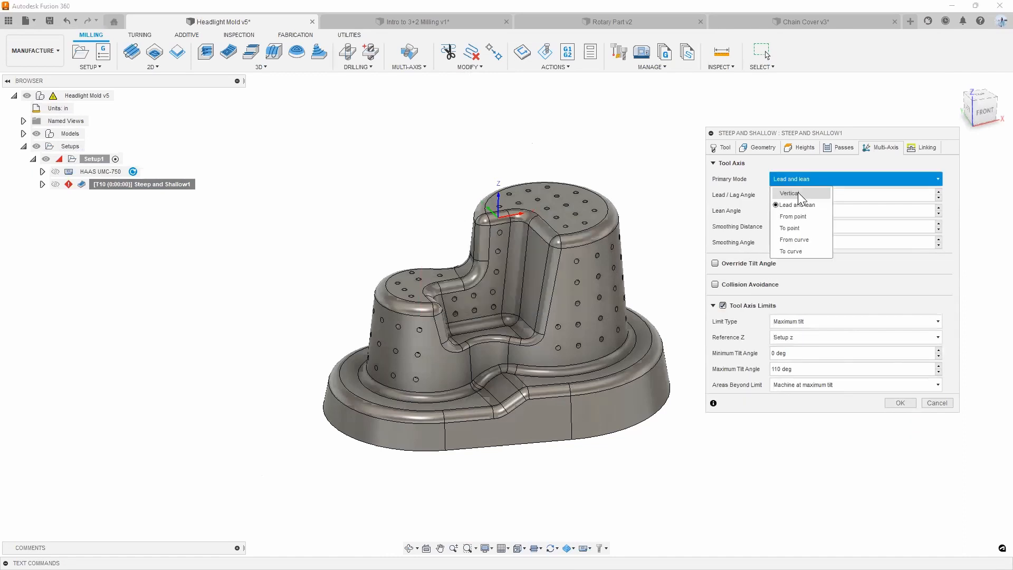
{"action": "left_click", "coordinate": [899, 317]}
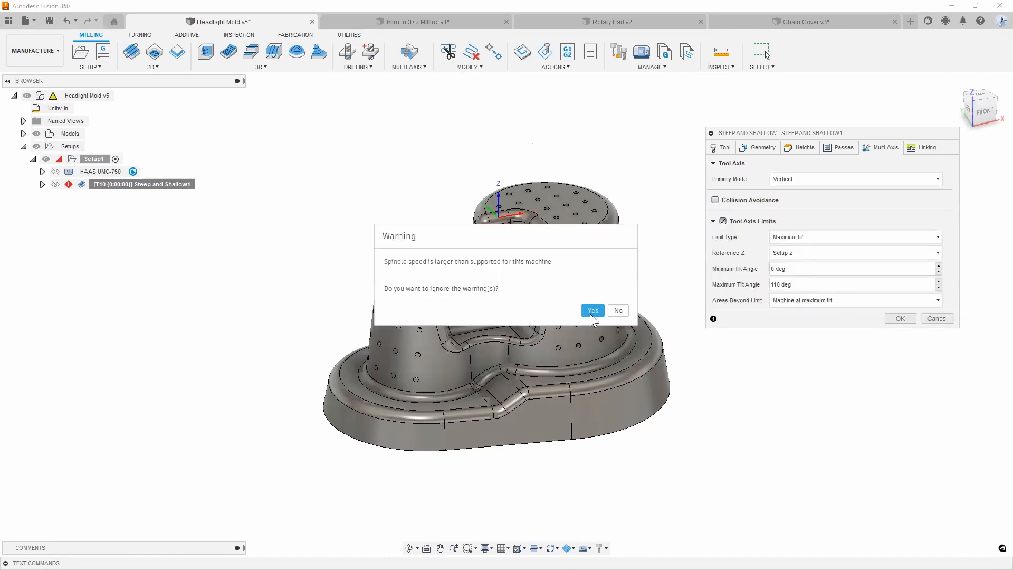
{"action": "left_click", "coordinate": [591, 312]}
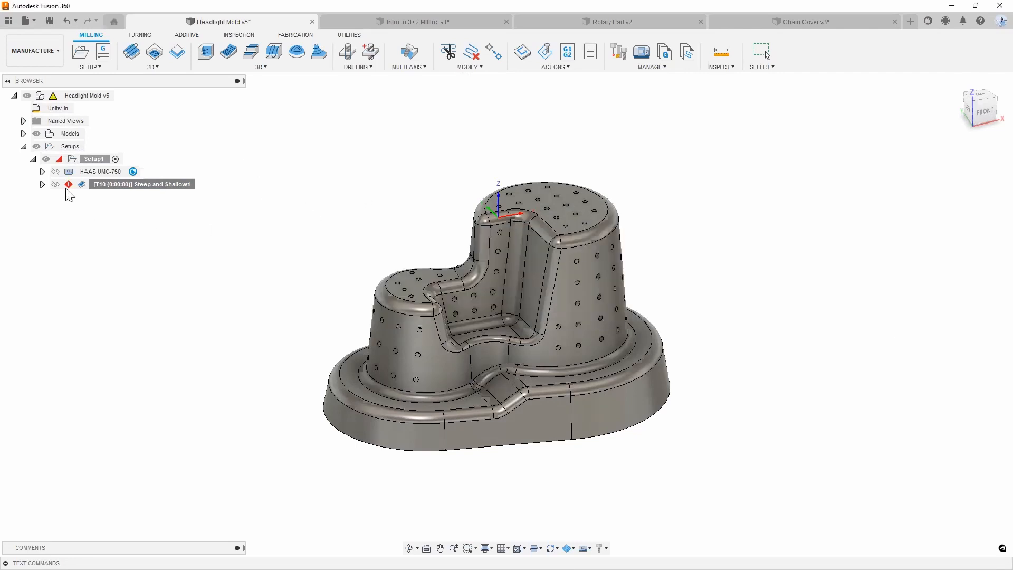
- Open Setup1 and browse the Fusion 360 library of milling machines, keeping the HAAS UMC-750 assigned
{"action": "double_click", "coordinate": [96, 159]}
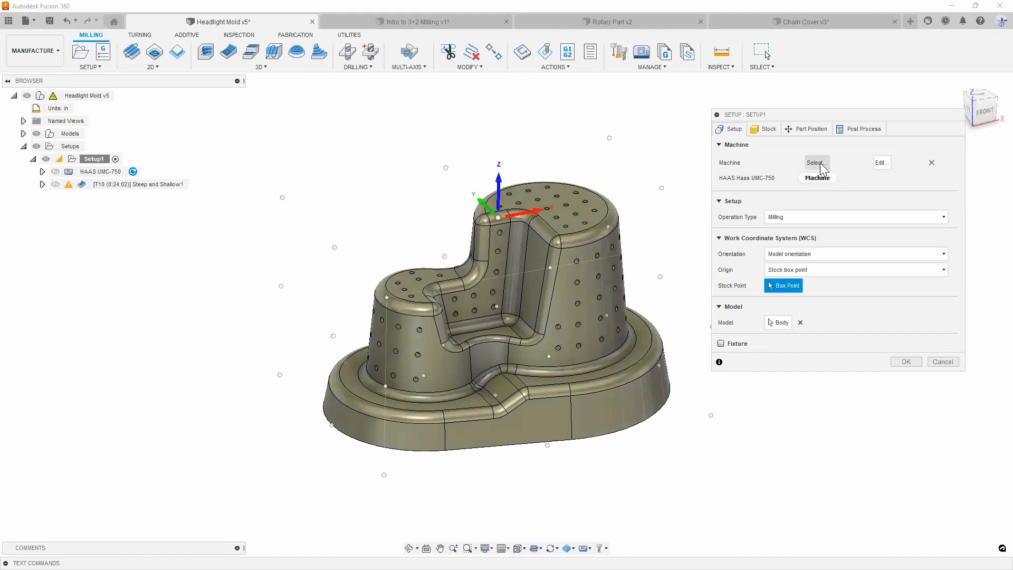
{"action": "left_click", "coordinate": [816, 163]}
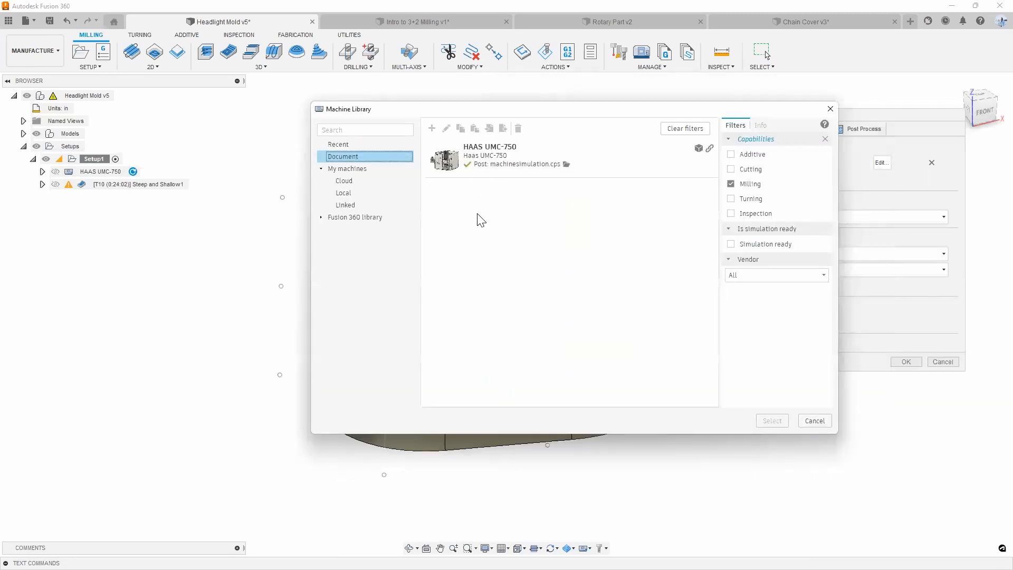
{"action": "left_click", "coordinate": [373, 220]}
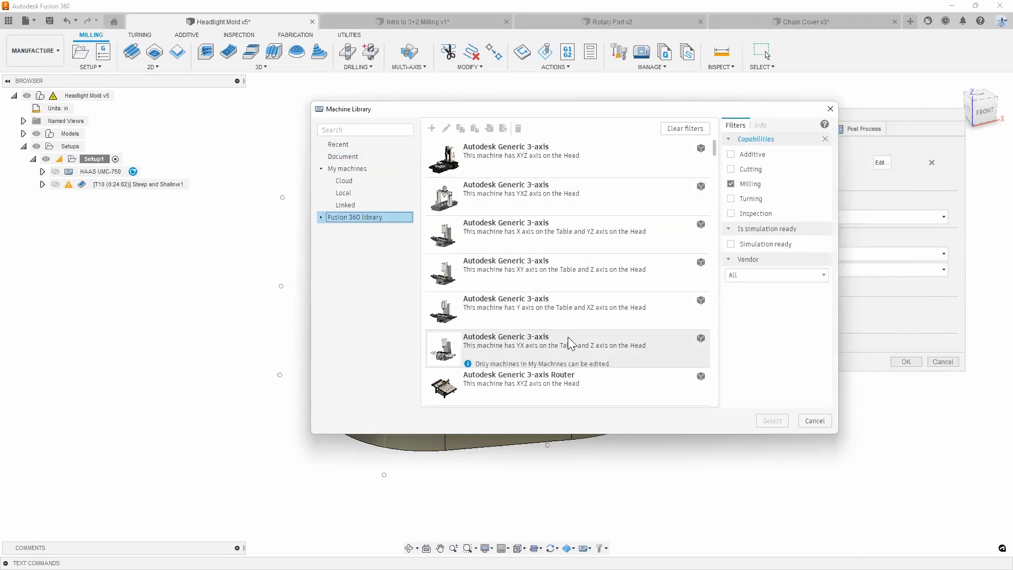
{"action": "scroll", "coordinate": [598, 269], "scroll_direction": "down", "scroll_amount": 15}
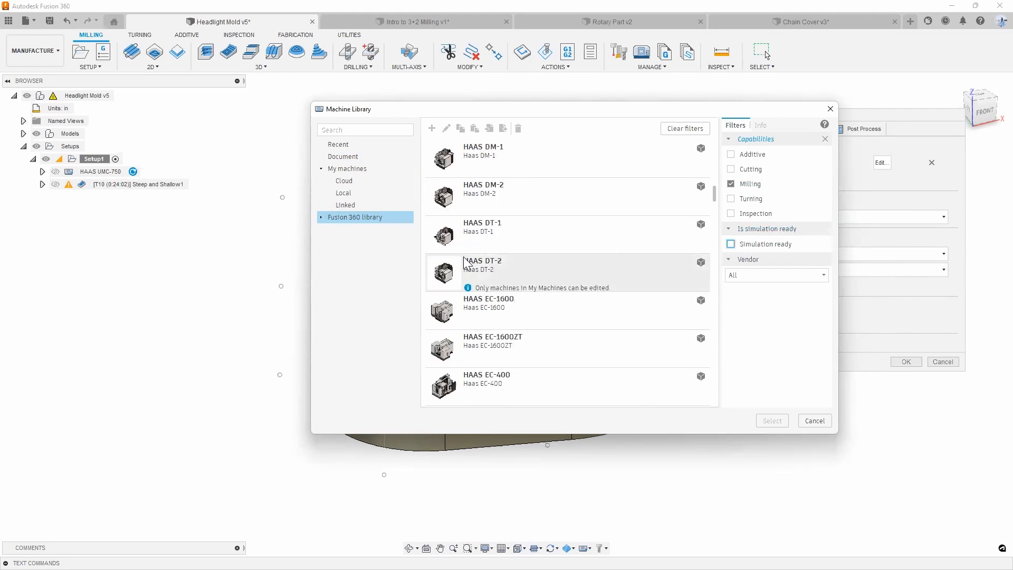
{"action": "left_click", "coordinate": [831, 111]}
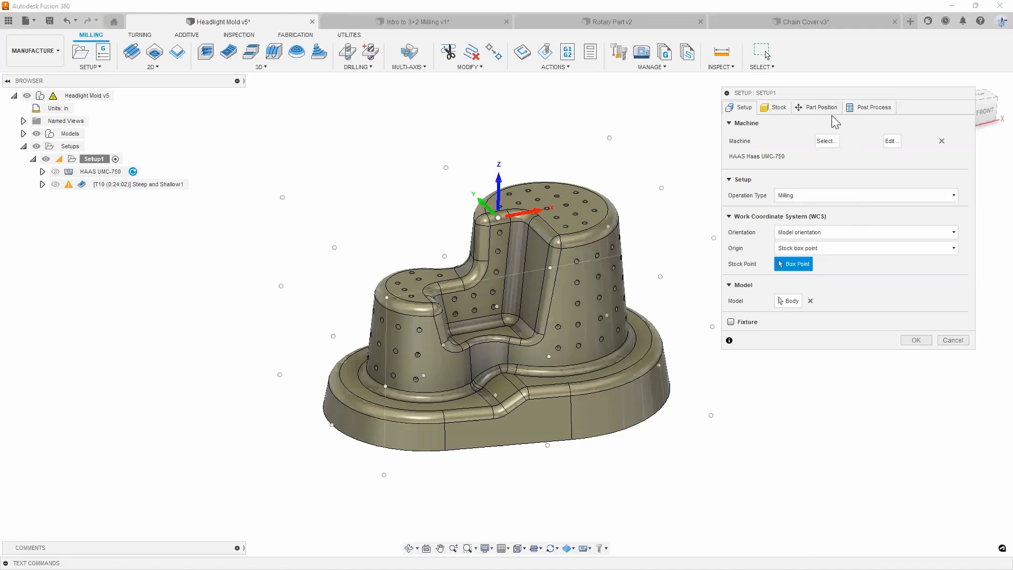
- Display the machine and set the part position's Z distance to 4 in above the table, accepting the setup
{"action": "left_click", "coordinate": [818, 108]}
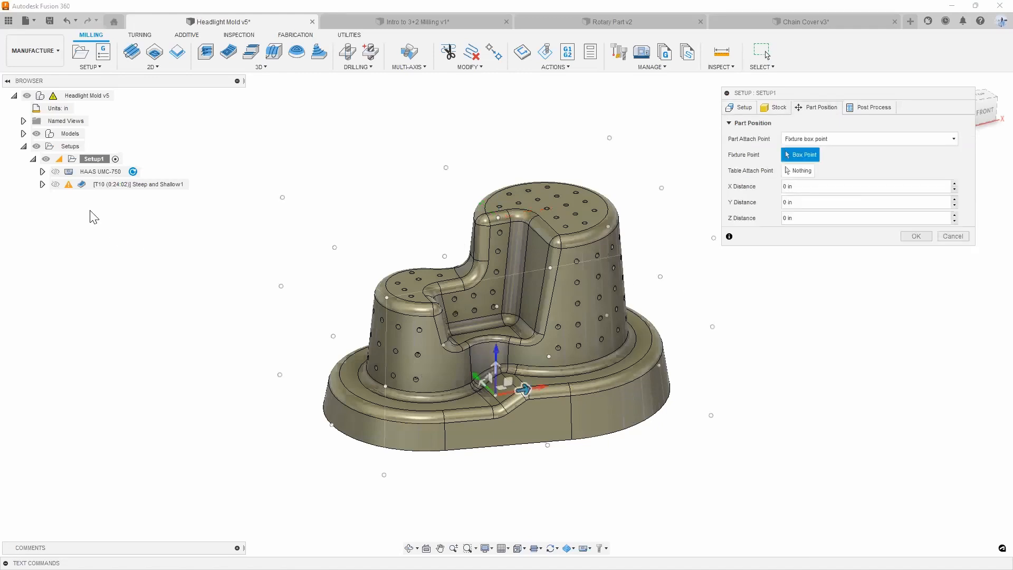
{"action": "left_click", "coordinate": [56, 172]}
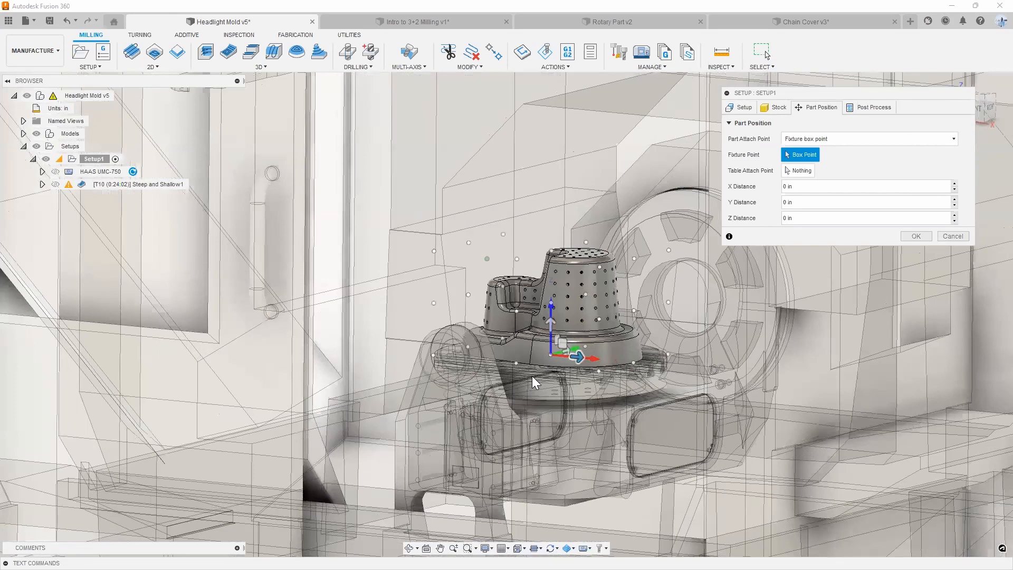
{"action": "middle_click_drag", "start_coordinate": [551, 328], "coordinate": [562, 316]}
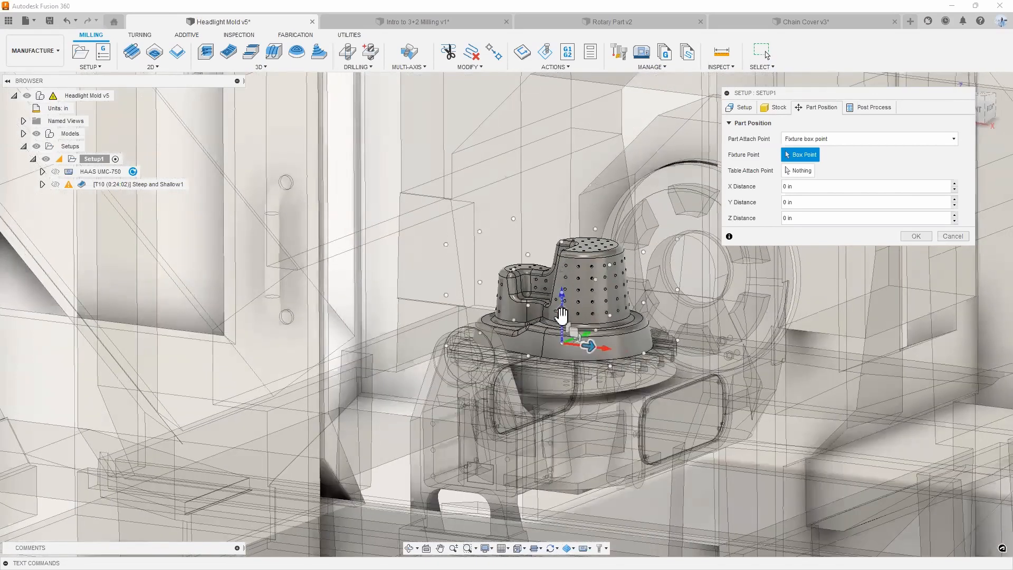
{"action": "left_click_drag", "start_coordinate": [562, 317], "coordinate": [559, 268]}
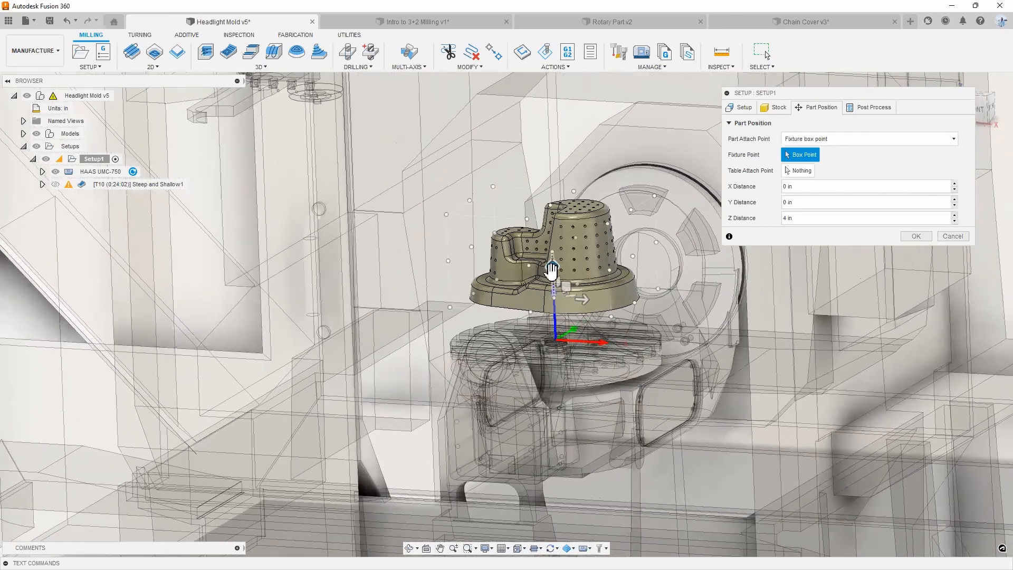
{"action": "left_click", "coordinate": [915, 237]}
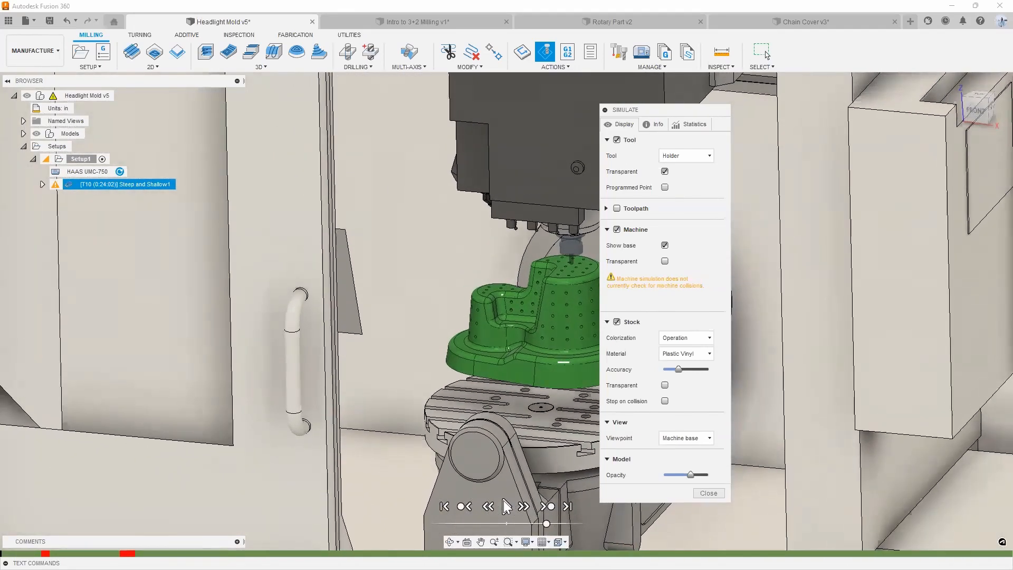
- Play the machine simulation of the Steep and Shallow toolpath and close it
{"action": "left_click", "coordinate": [505, 506]}
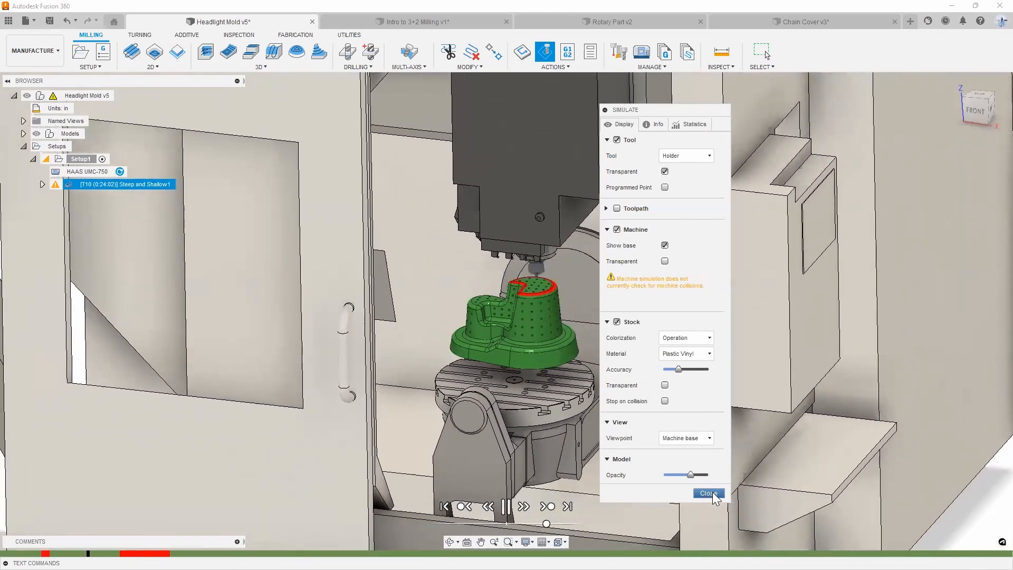
{"action": "left_click", "coordinate": [701, 492]}
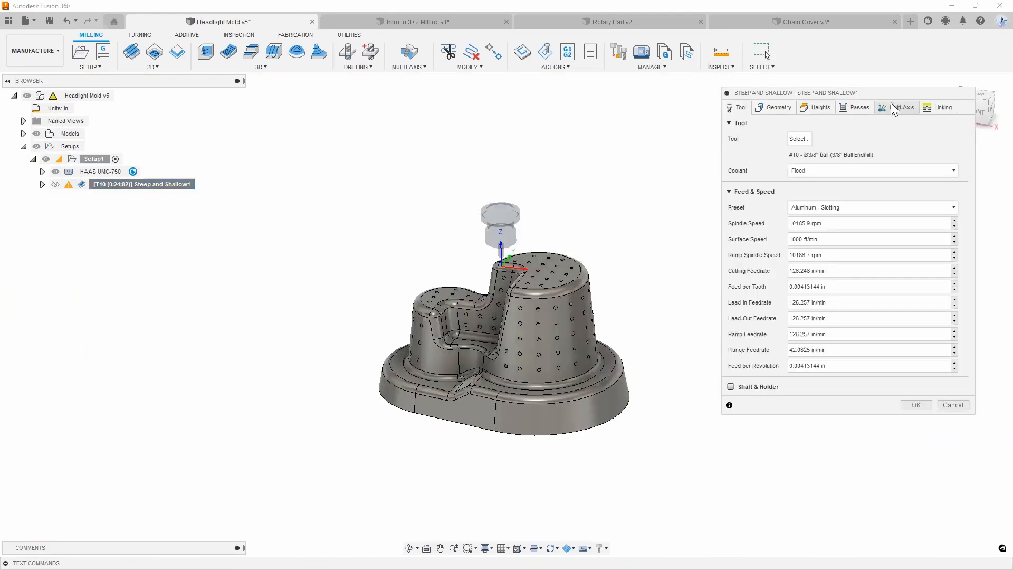
- Try turning on Collision Avoidance in Automatic mode for the Steep and Shallow toolpath and regenerate it
{"action": "left_click", "coordinate": [890, 104]}
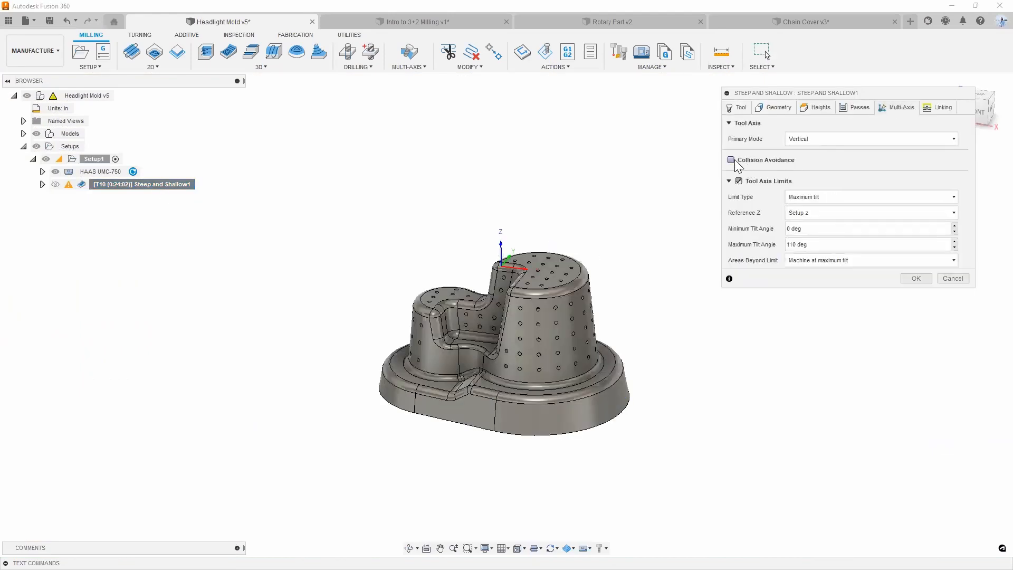
{"action": "left_click", "coordinate": [732, 160]}
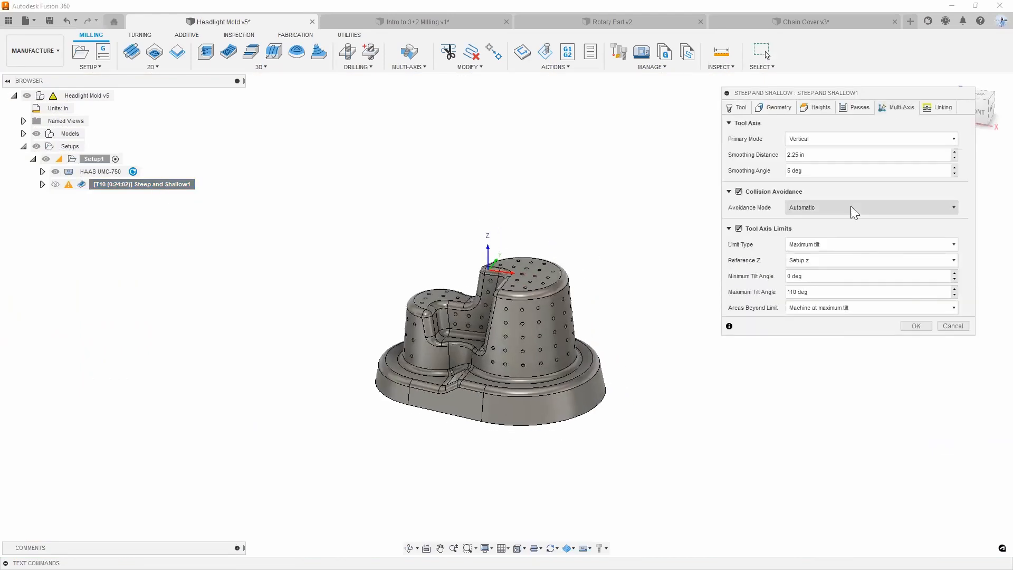
{"action": "left_click", "coordinate": [916, 327]}
{"action": "left_click", "coordinate": [593, 310]}
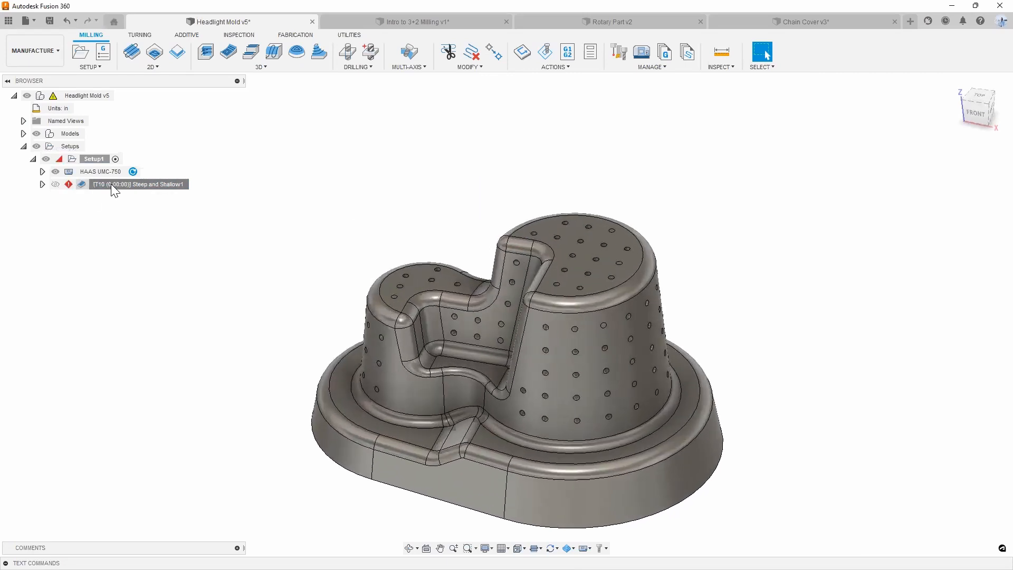
- Undo the recent changes to restore an earlier generated version of the Steep and Shallow toolpath
{"action": "right_click", "coordinate": [111, 183]}
{"action": "left_click", "coordinate": [67, 19]}
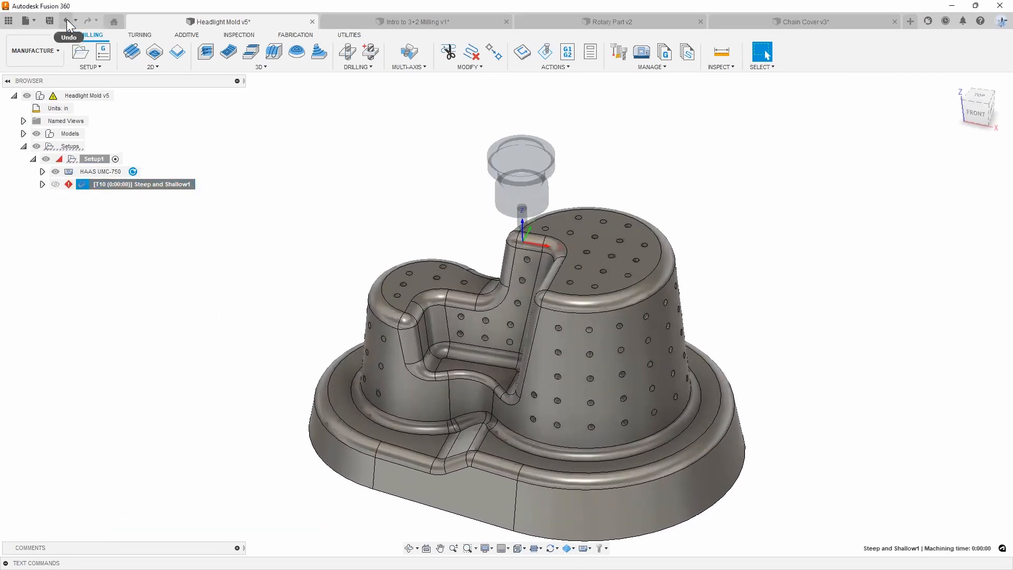
{"action": "left_click", "coordinate": [67, 19]}
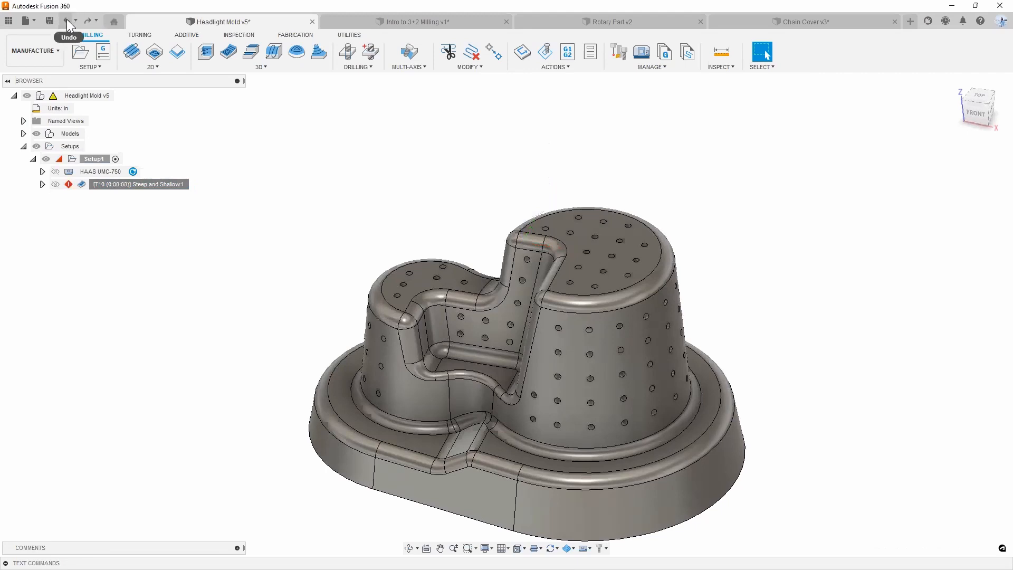
{"action": "left_click", "coordinate": [66, 19]}
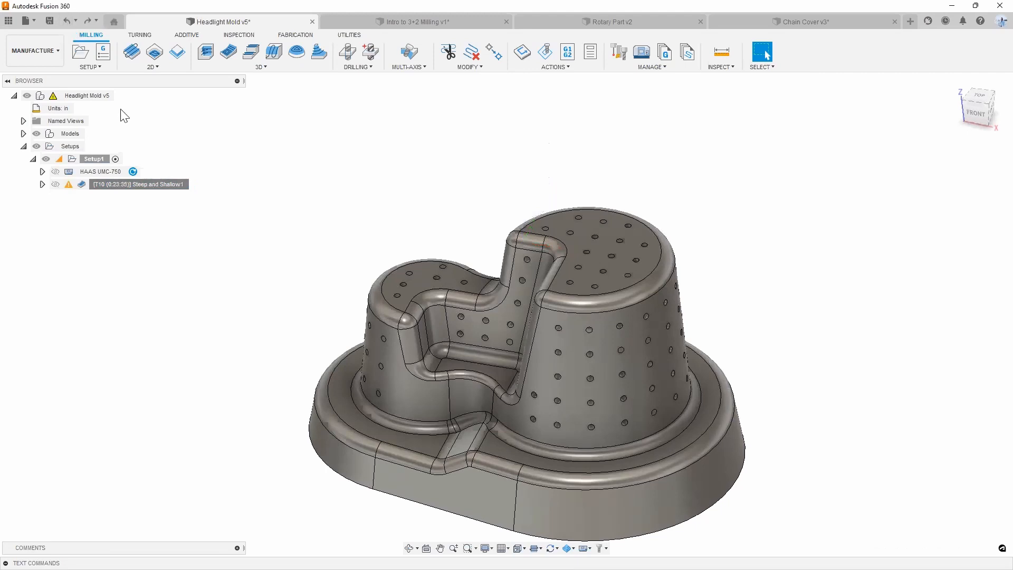
- Play the Steep and Shallow machine simulation at a reduced speed, with the simulation settings moved clear of the machine
{"action": "left_click", "coordinate": [147, 183]}
{"action": "right_click", "coordinate": [148, 184]}
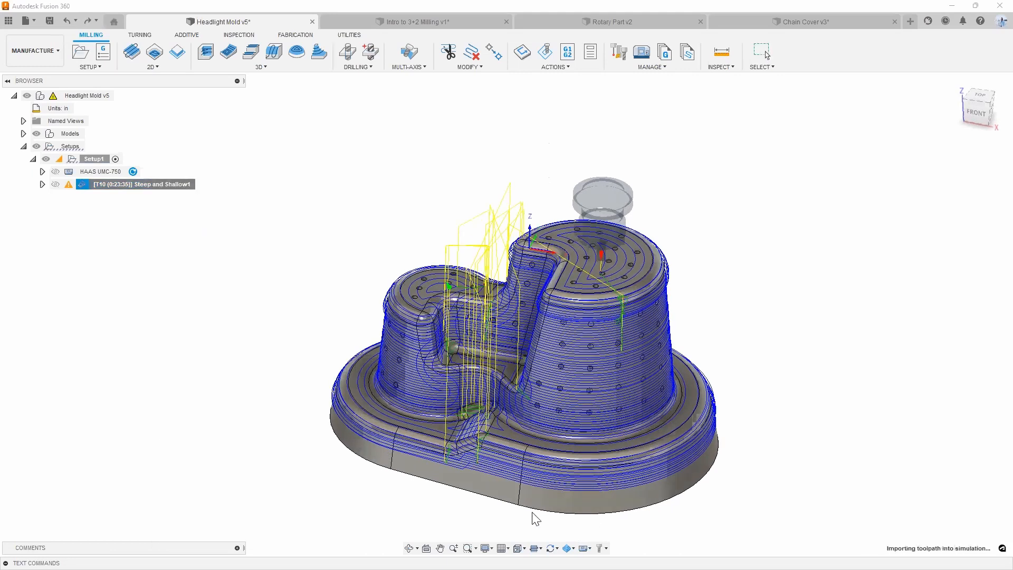
{"action": "left_click", "coordinate": [505, 506]}
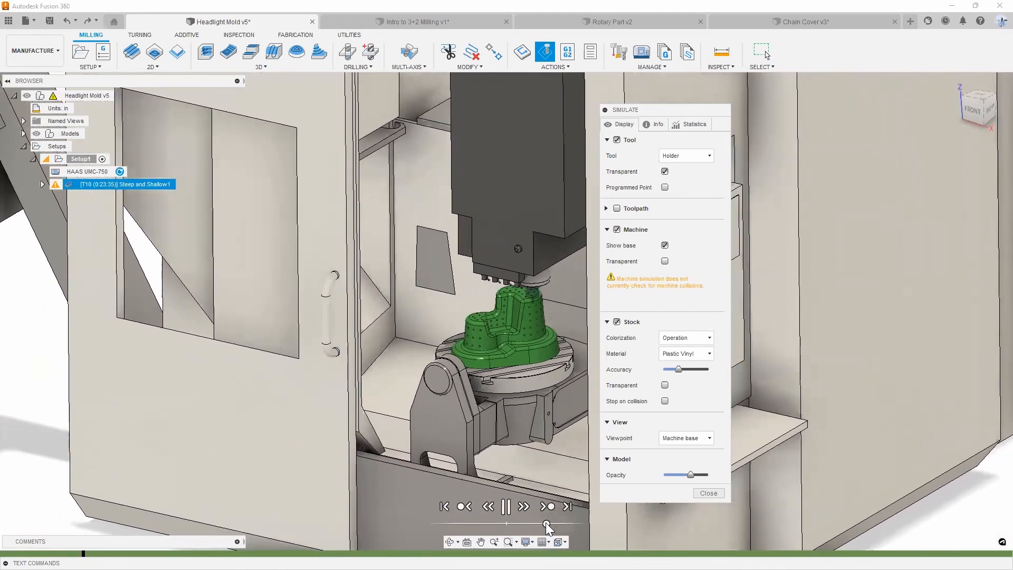
{"action": "left_click_drag", "start_coordinate": [546, 523], "coordinate": [545, 523]}
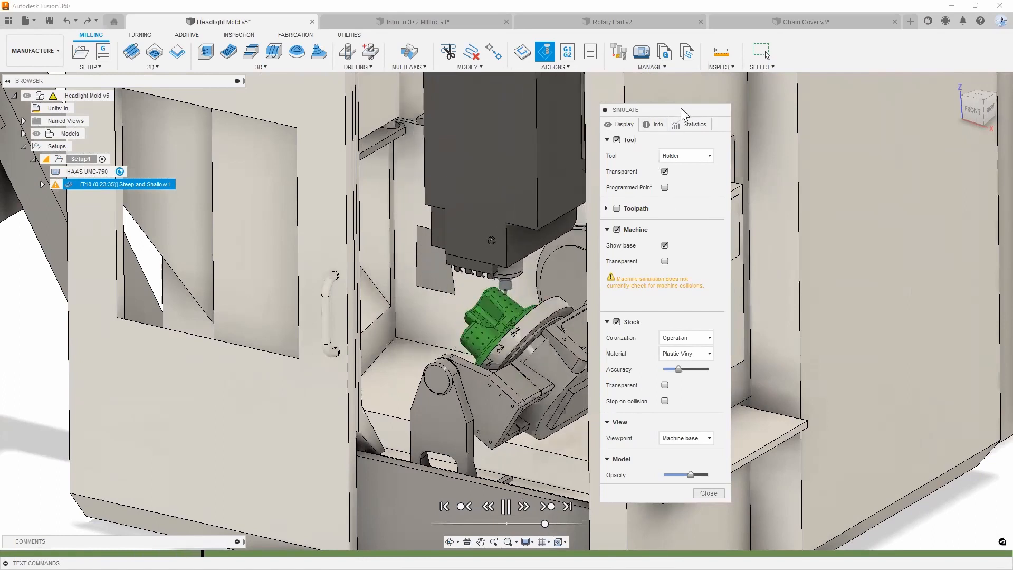
{"action": "left_click_drag", "start_coordinate": [681, 108], "coordinate": [817, 114]}
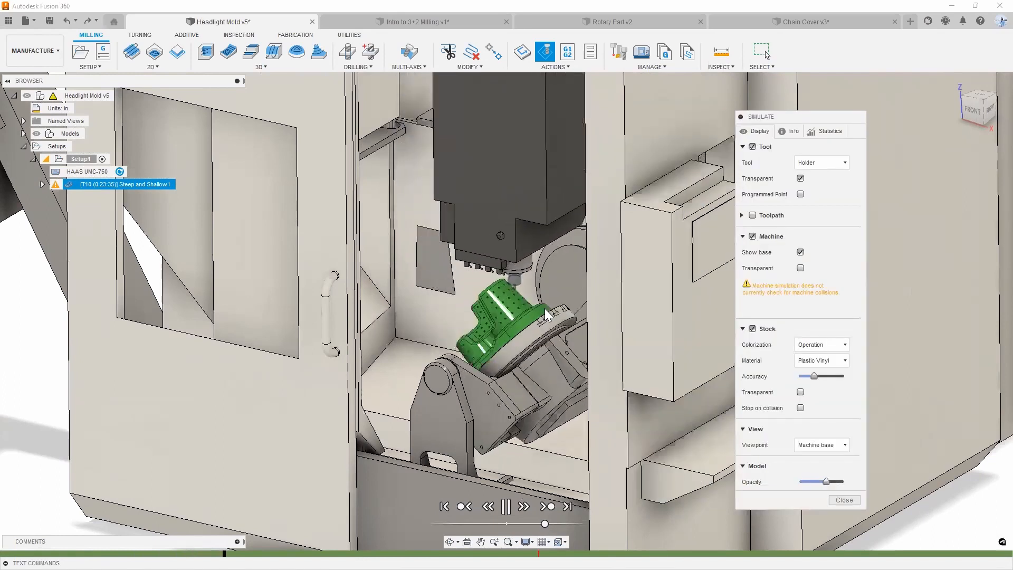
- Examine the tool holder and tilting mold up close at a slower playback speed, enable Stop on collision and close the simulation
{"action": "scroll", "coordinate": [517, 328], "scroll_direction": "up", "scroll_amount": 2}
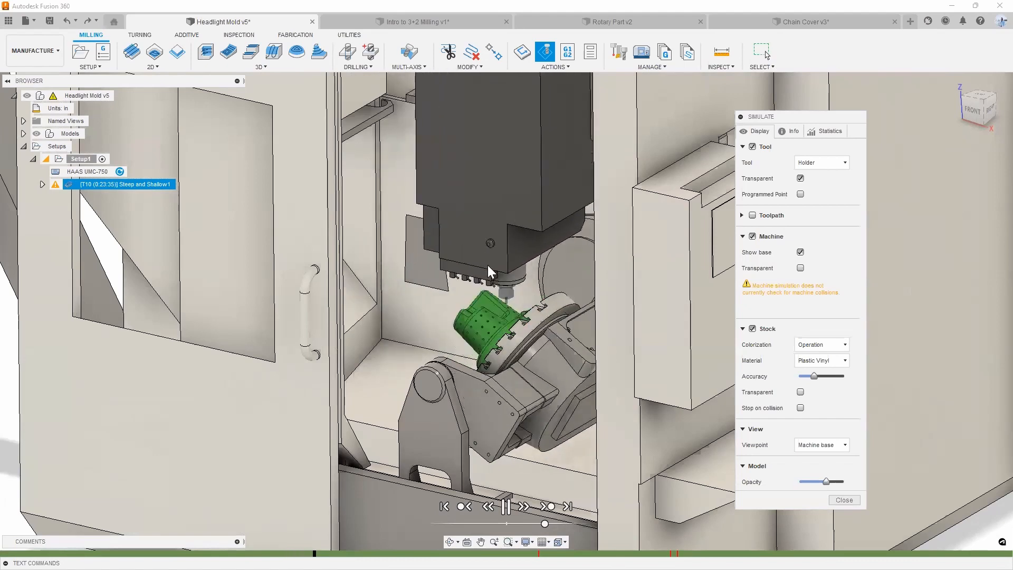
{"action": "scroll", "coordinate": [490, 268], "scroll_direction": "up", "scroll_amount": 4}
{"action": "scroll", "coordinate": [549, 322], "scroll_direction": "up", "scroll_amount": 5}
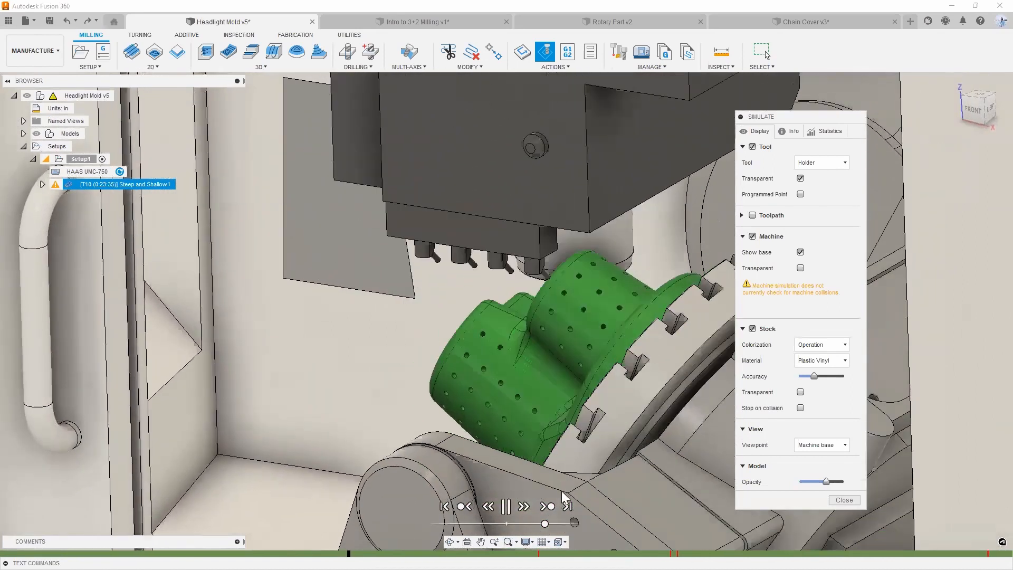
{"action": "left_click", "coordinate": [537, 524]}
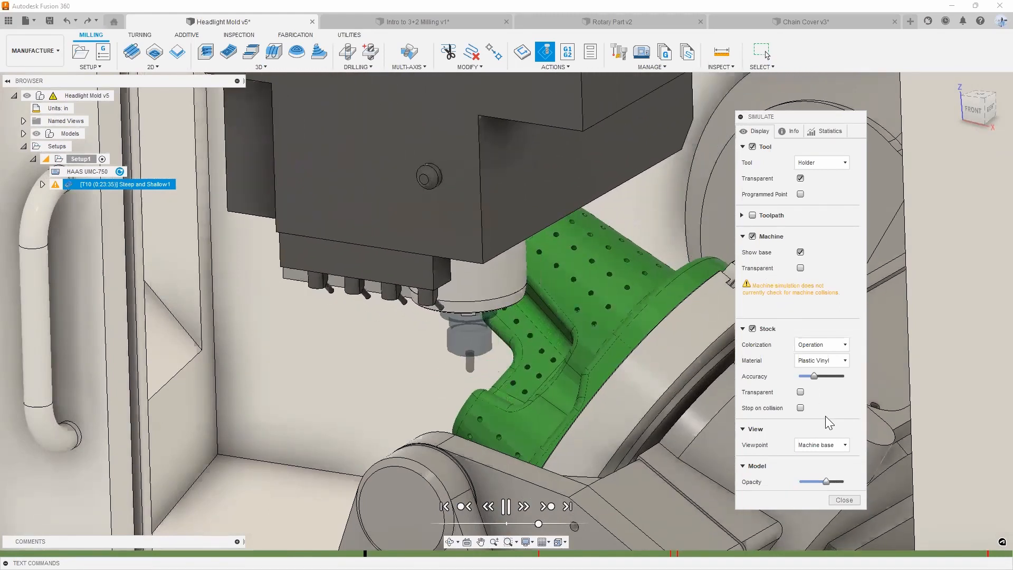
{"action": "left_click", "coordinate": [800, 408]}
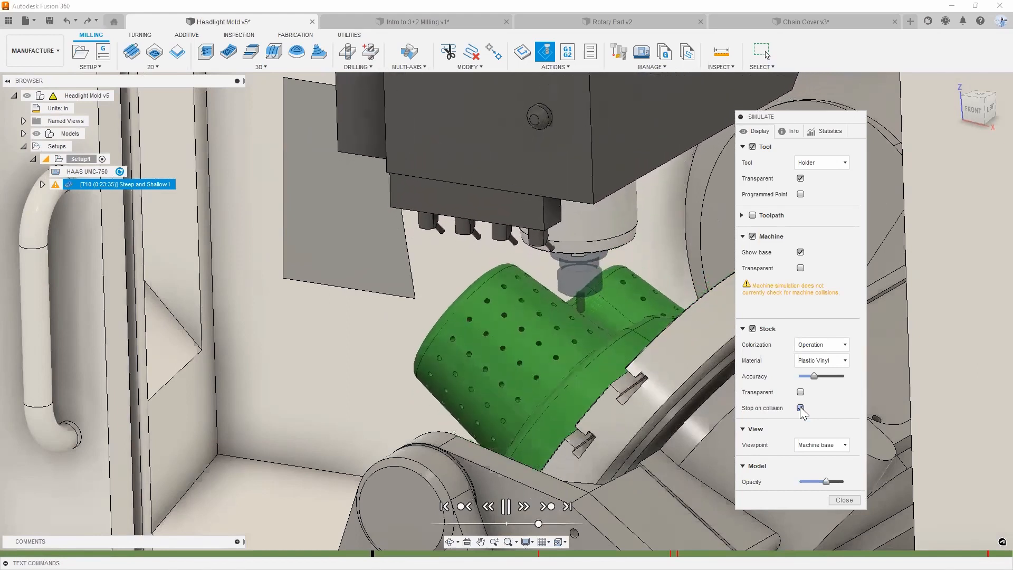
{"action": "scroll", "coordinate": [654, 339], "scroll_direction": "down", "scroll_amount": 6}
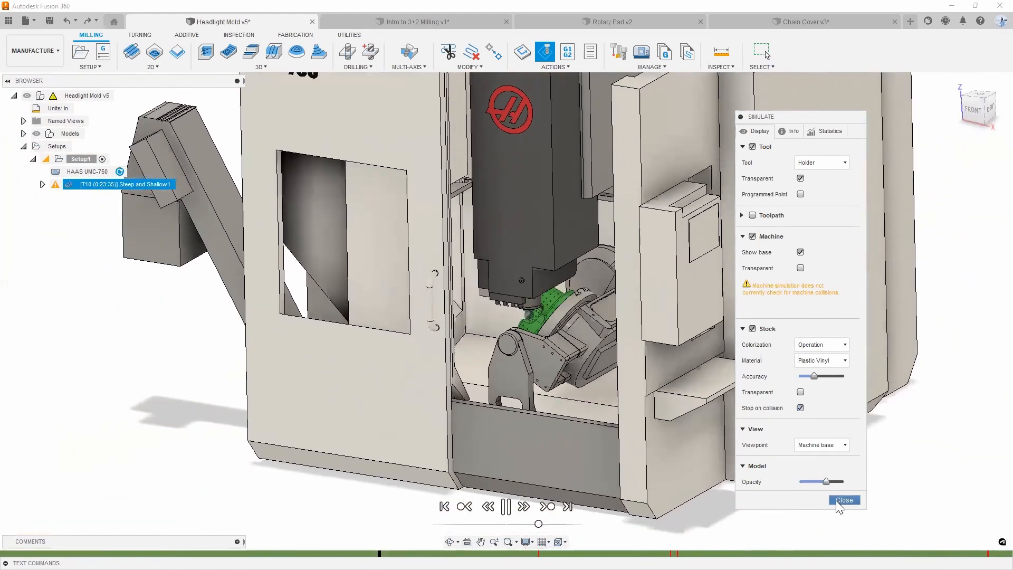
{"action": "left_click", "coordinate": [844, 500]}
- Examine the headlight mold's stepped recess and surrounding walls up close and as a whole
{"action": "left_click", "coordinate": [587, 225]}
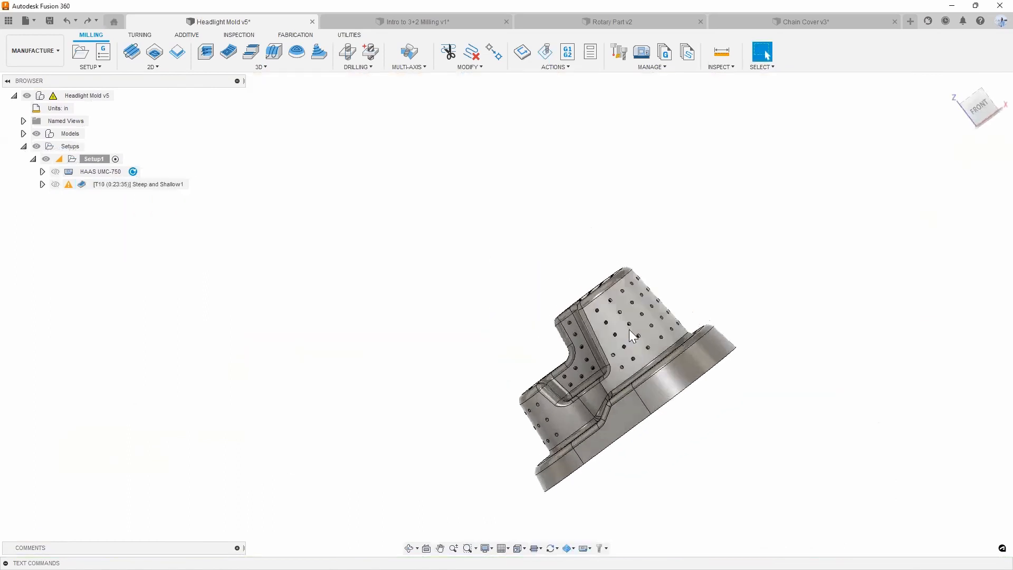
{"action": "scroll", "coordinate": [625, 362], "scroll_direction": "up", "scroll_amount": 3}
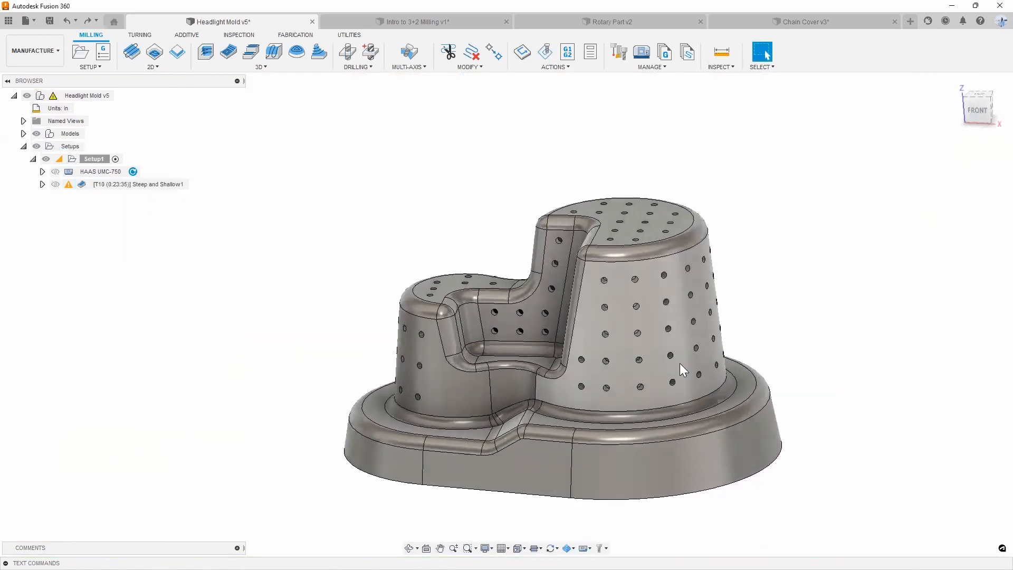
{"action": "scroll", "coordinate": [540, 341], "scroll_direction": "up", "scroll_amount": 1}
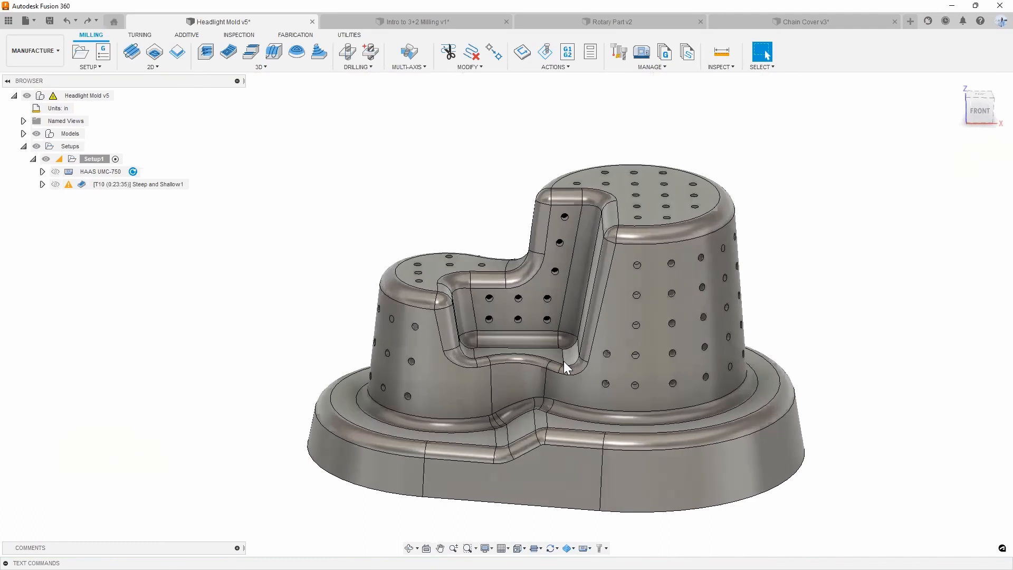
{"action": "scroll", "coordinate": [470, 335], "scroll_direction": "up", "scroll_amount": 2}
{"action": "scroll", "coordinate": [580, 338], "scroll_direction": "up", "scroll_amount": 2}
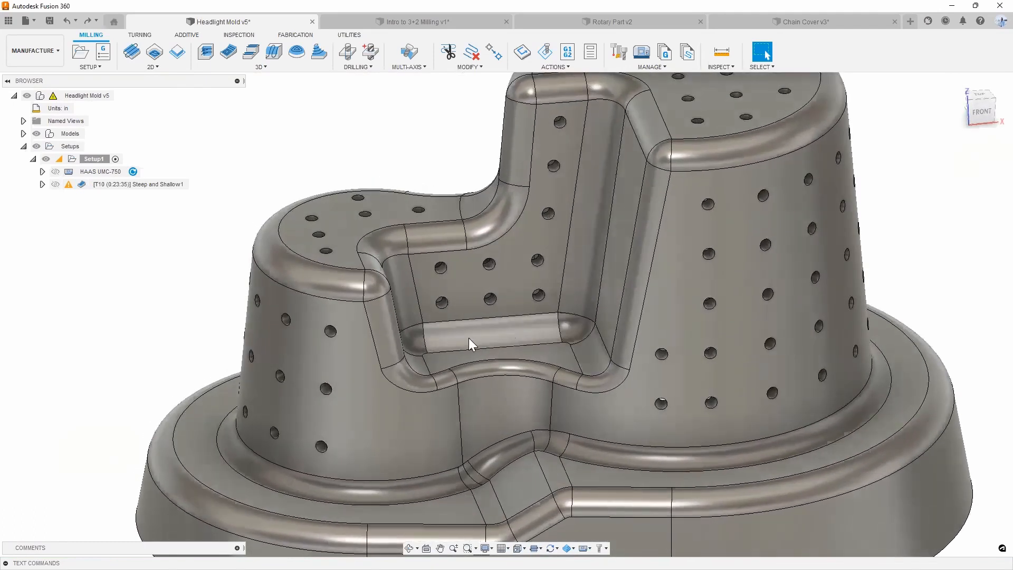
{"action": "scroll", "coordinate": [525, 282], "scroll_direction": "down", "scroll_amount": 2}
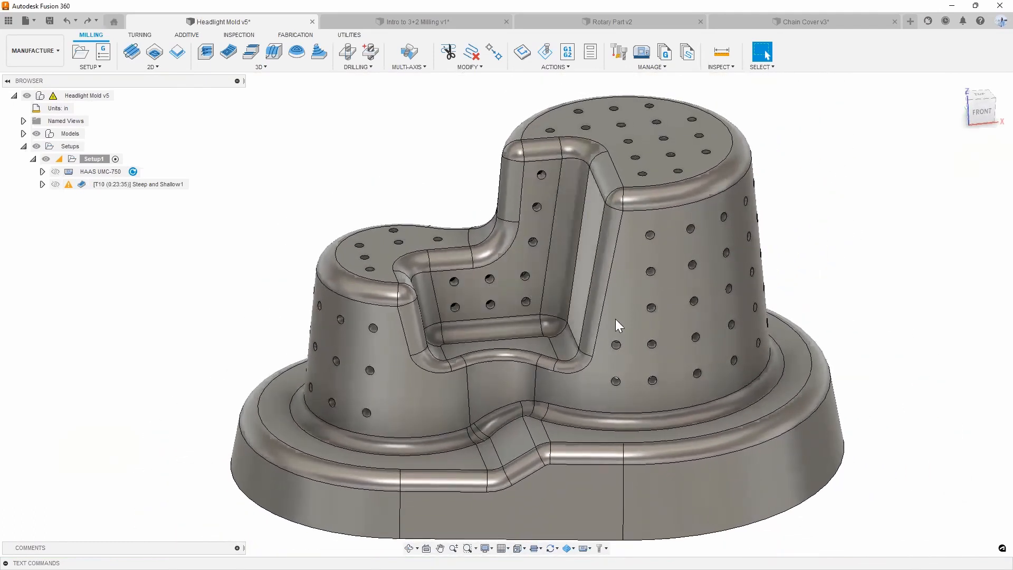
{"action": "scroll", "coordinate": [573, 287], "scroll_direction": "down", "scroll_amount": 1}
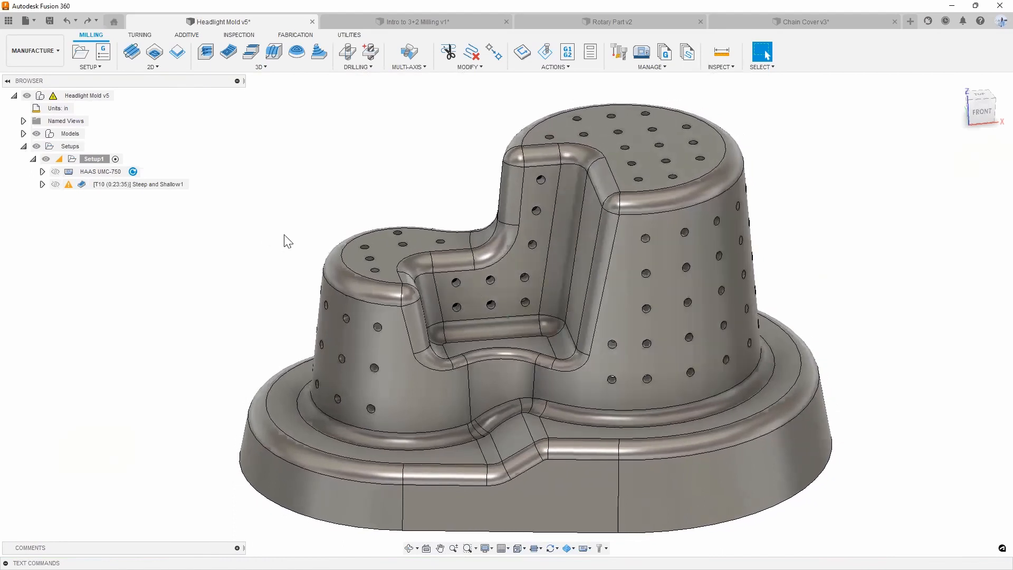
{"action": "middle_click_drag", "start_coordinate": [591, 214], "coordinate": [577, 204], "text": "shift"}
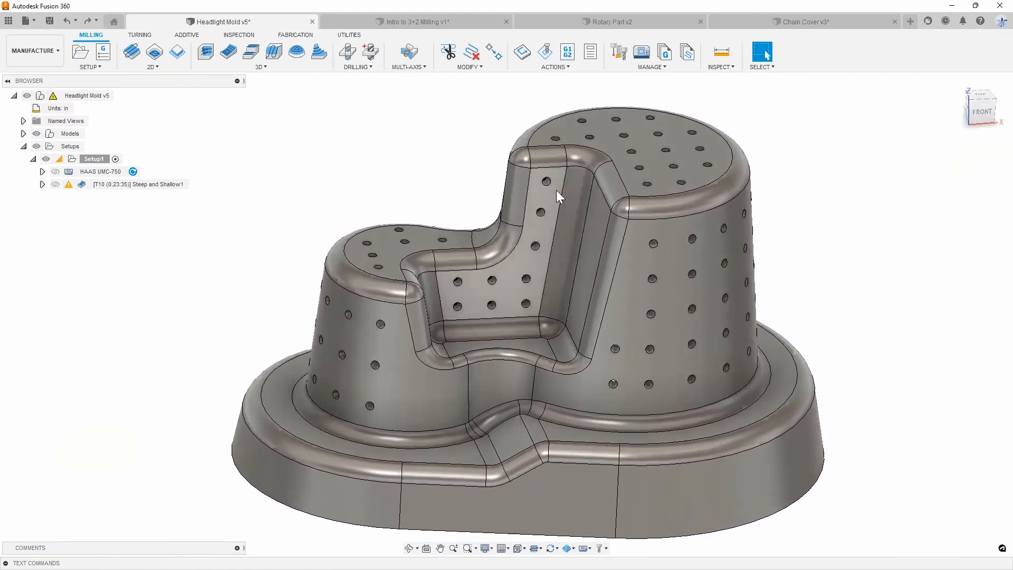
- Highlight the recess's perforated back wall and its floor face, and inspect the tight corners around them
{"action": "left_click", "coordinate": [556, 190]}
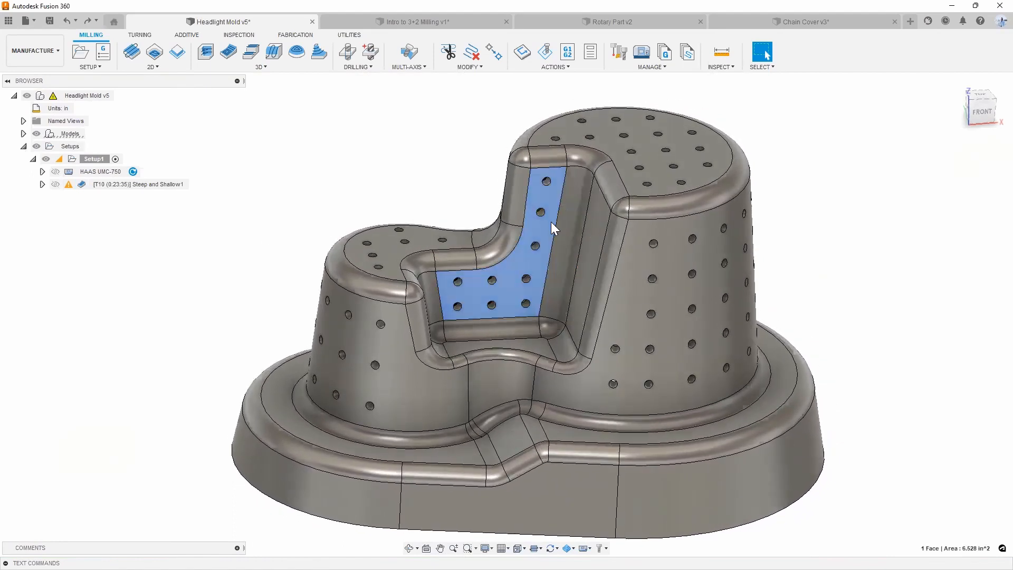
{"action": "middle_click_drag", "start_coordinate": [546, 246], "coordinate": [544, 351], "text": "shift"}
{"action": "left_click", "coordinate": [543, 352]}
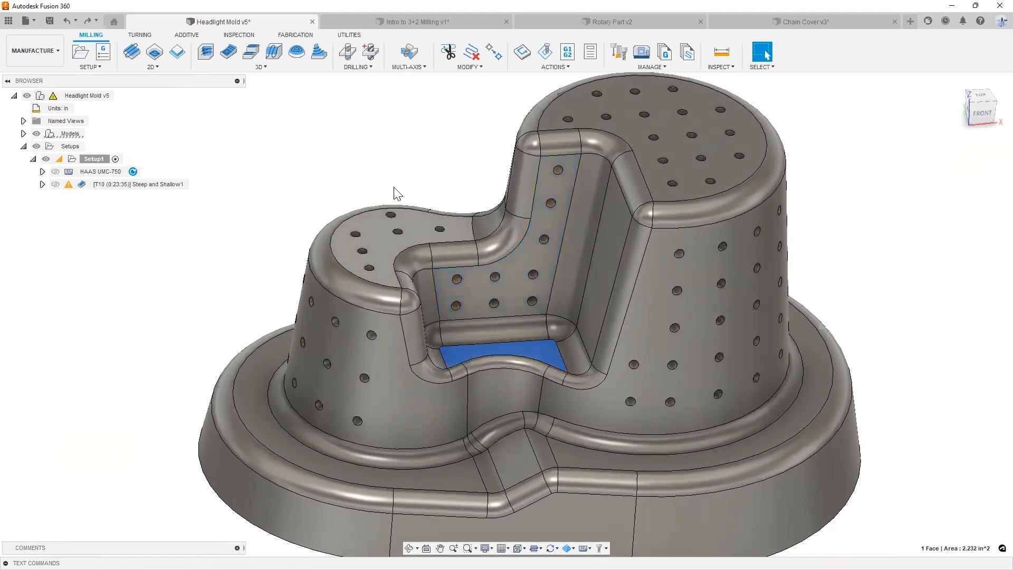
{"action": "middle_click_drag", "start_coordinate": [394, 192], "coordinate": [409, 173], "text": "shift"}
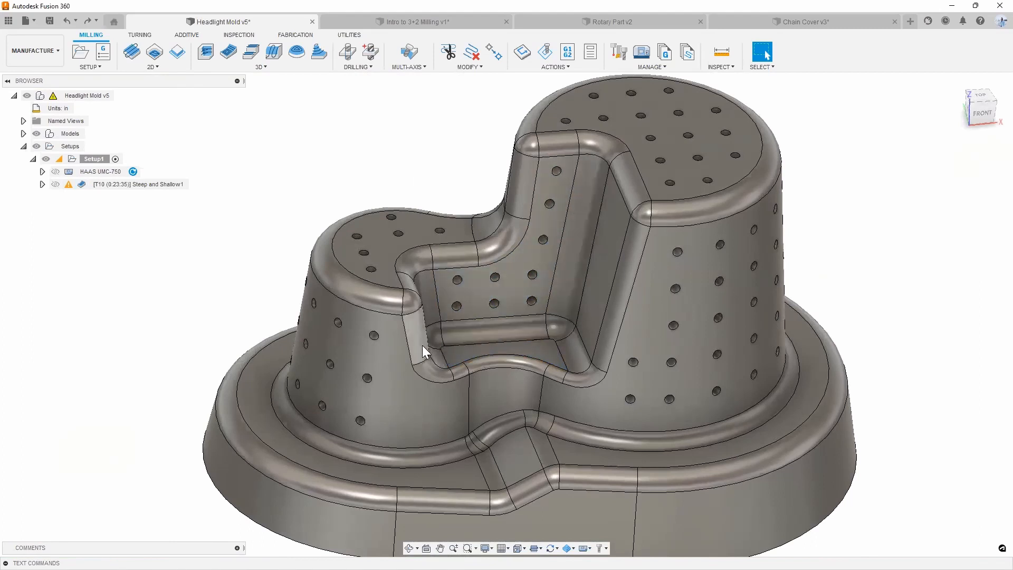
{"action": "middle_click_drag", "start_coordinate": [588, 369], "coordinate": [572, 209], "text": "shift"}
{"action": "scroll", "coordinate": [572, 209], "scroll_direction": "down", "scroll_amount": 2}
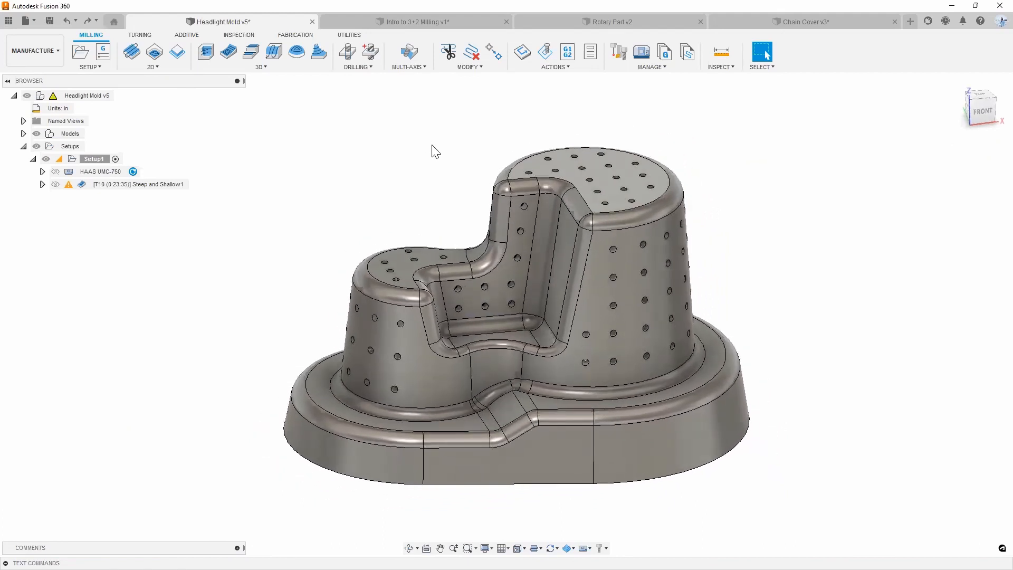
{"action": "middle_click_drag", "start_coordinate": [435, 130], "coordinate": [468, 143], "text": "shift"}
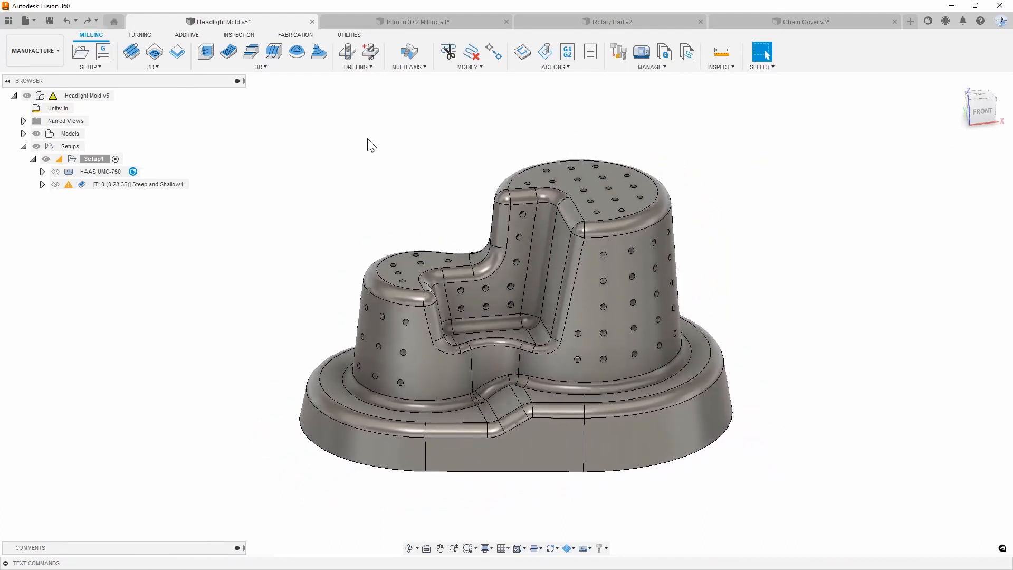
{"action": "middle_click_drag", "start_coordinate": [402, 145], "coordinate": [453, 136], "text": "shift"}
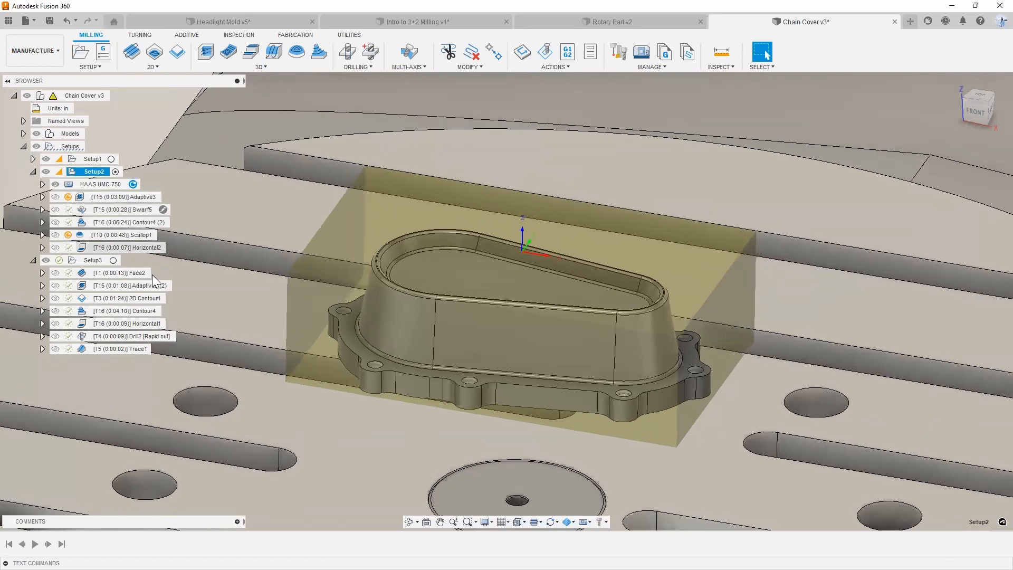
- Look through the other open milling documents, return to Chain Cover v3 and hide the HAAS UMC-750 machine model
{"action": "left_click", "coordinate": [574, 24]}
{"action": "left_click", "coordinate": [499, 23]}
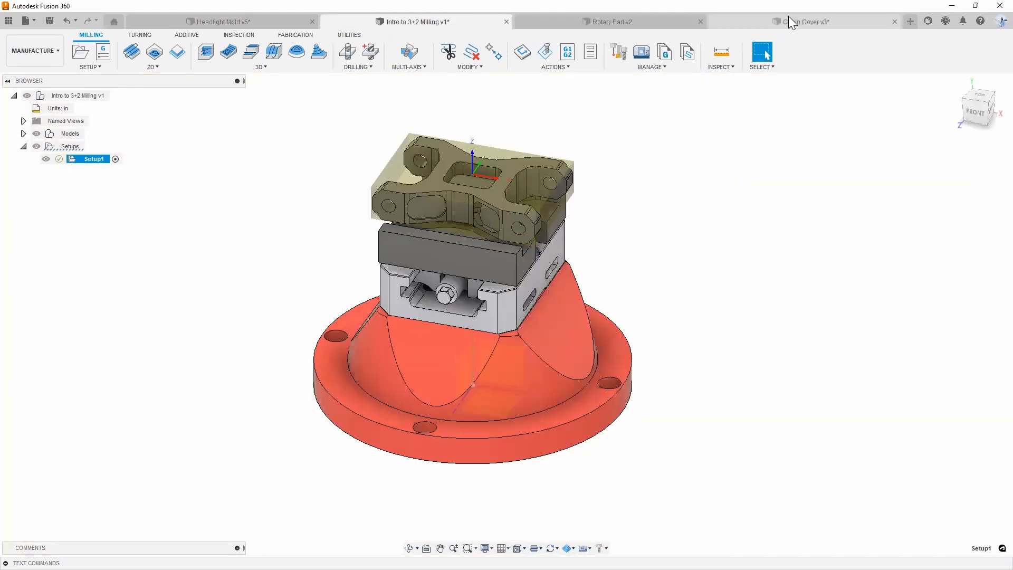
{"action": "key", "text": "ctrl+Tab"}
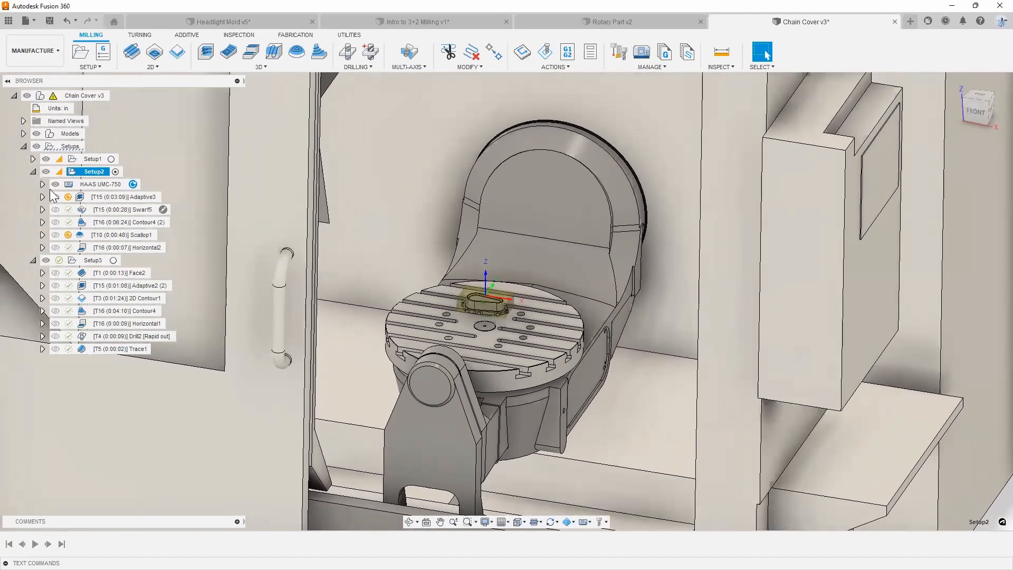
{"action": "double_click", "coordinate": [112, 209]}
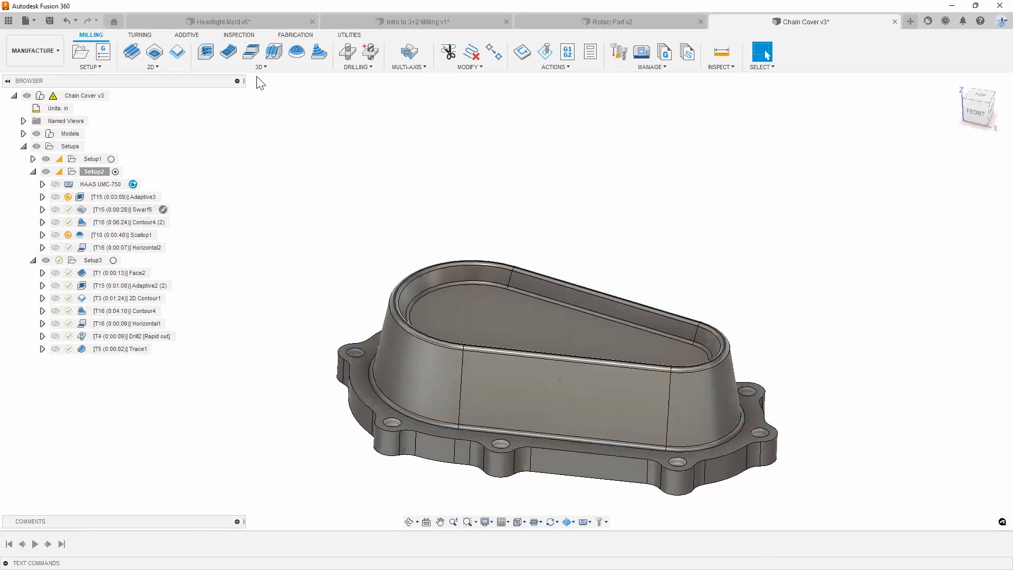
- Start a Swarf toolpath in Contour pairs selection mode and select the lower and upper edge loops of the raised tapered wall
{"action": "left_click", "coordinate": [425, 68]}
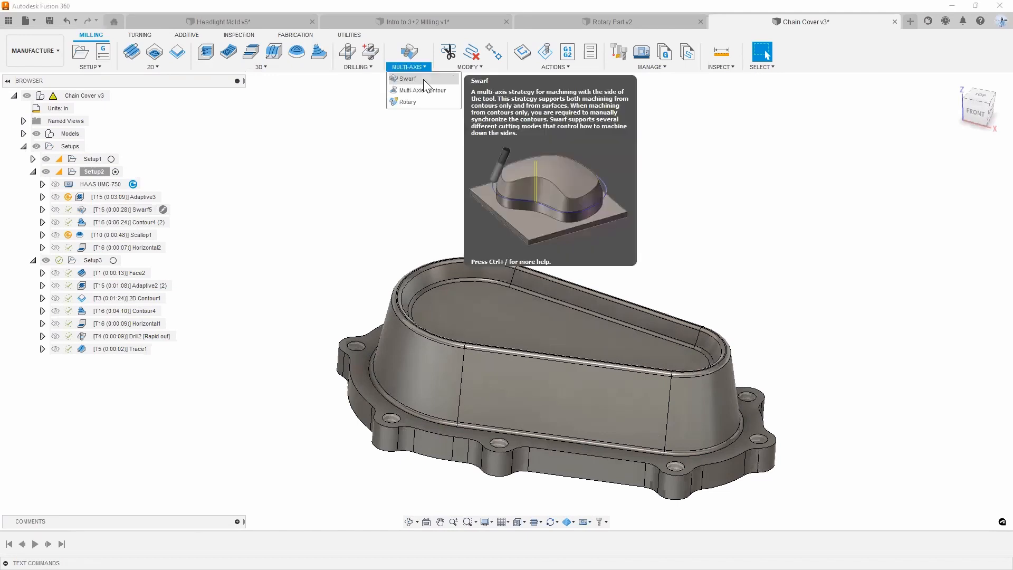
{"action": "left_click", "coordinate": [423, 79]}
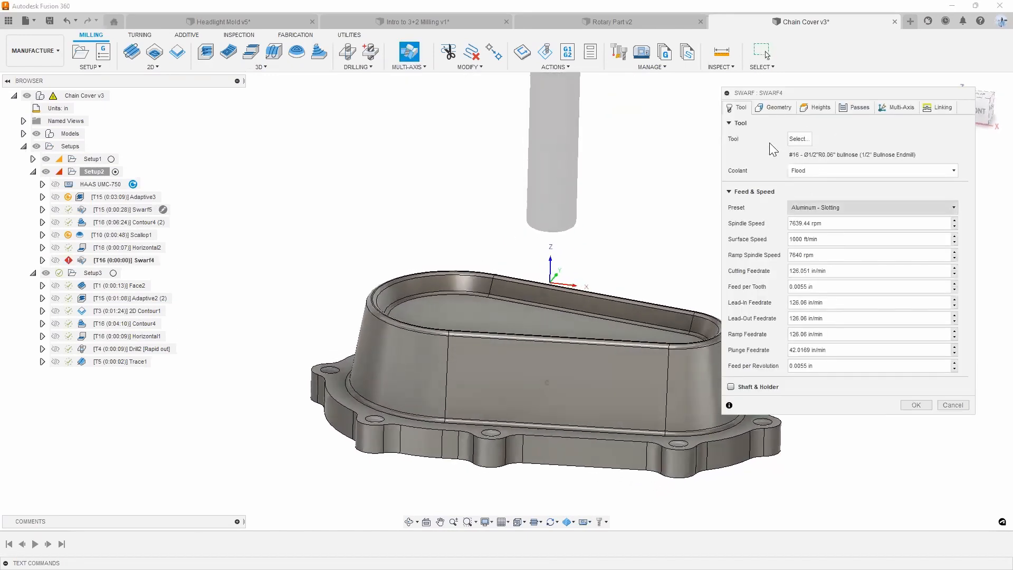
{"action": "left_click", "coordinate": [771, 106]}
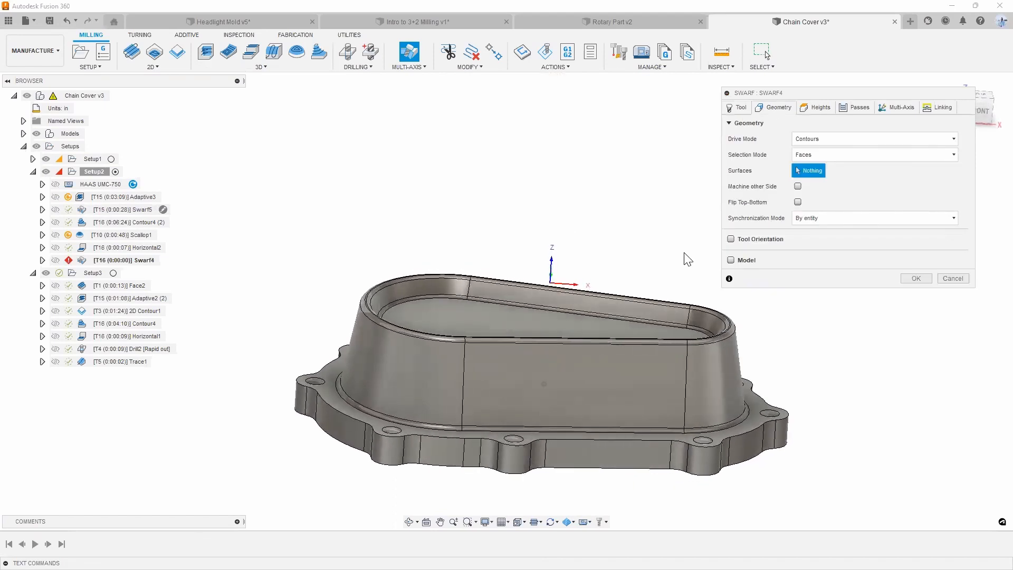
{"action": "middle_click_drag", "start_coordinate": [425, 381], "coordinate": [802, 327], "text": "shift"}
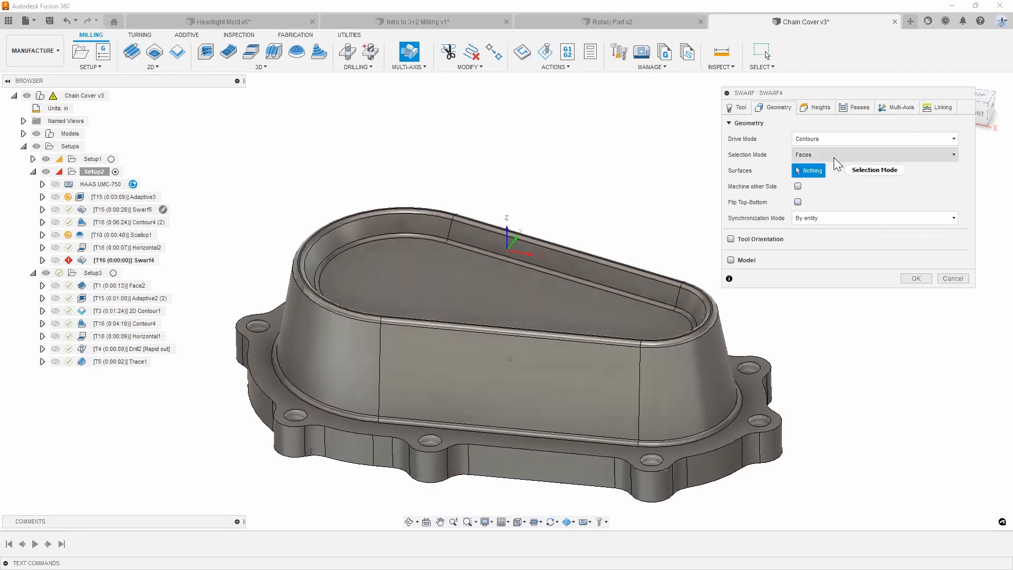
{"action": "left_click", "coordinate": [833, 155]}
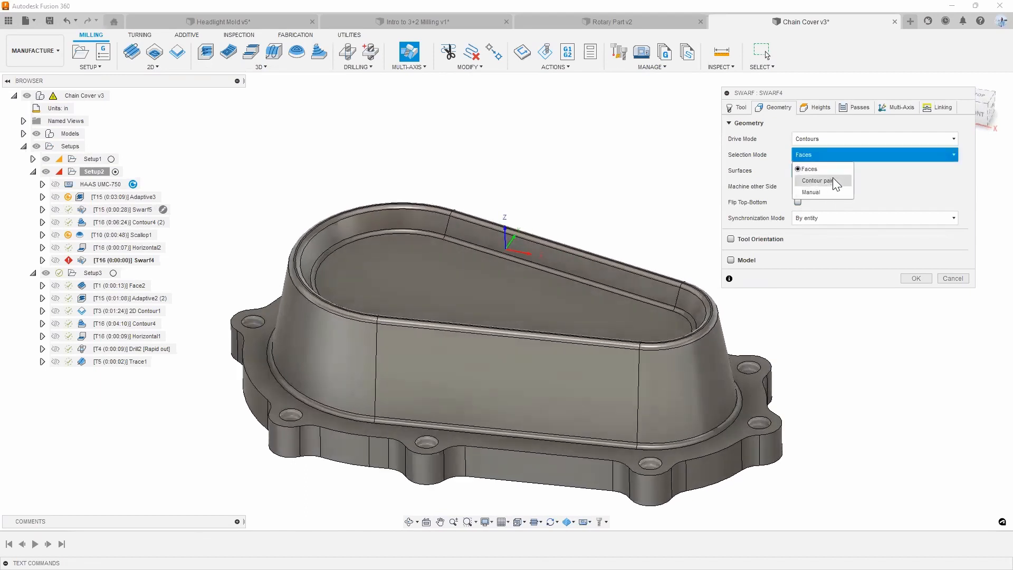
{"action": "left_click", "coordinate": [832, 180]}
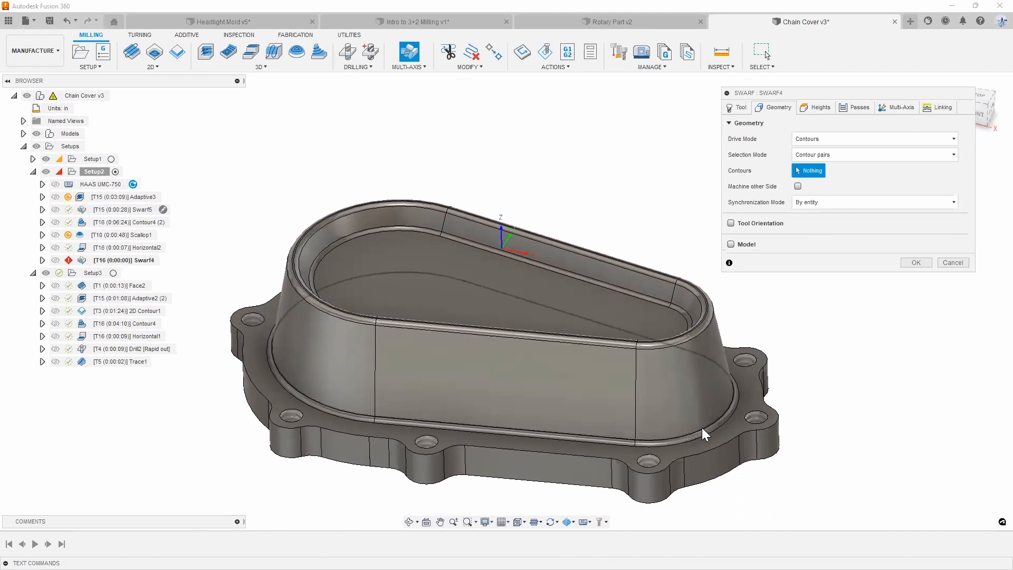
{"action": "left_click", "coordinate": [707, 394]}
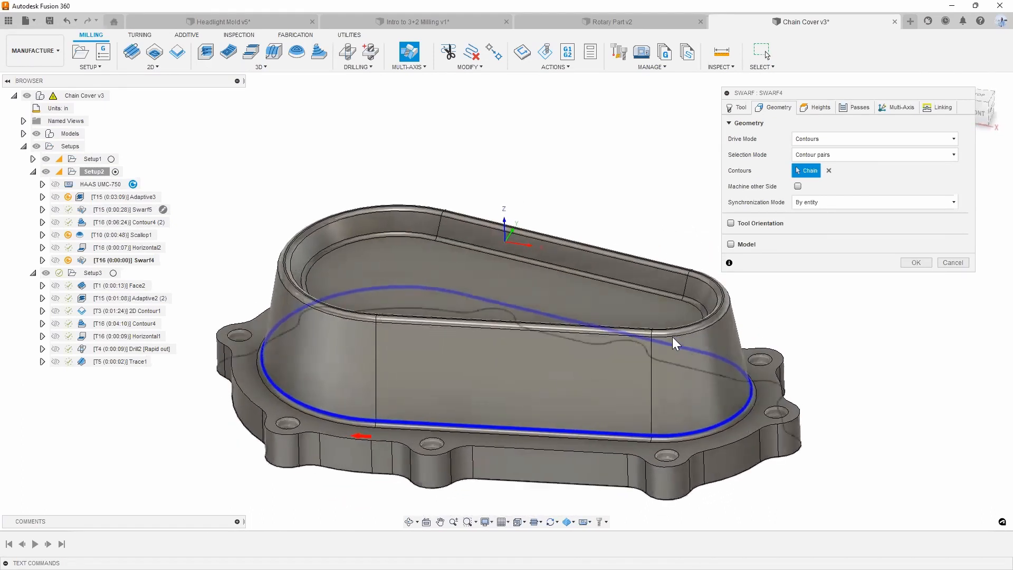
{"action": "left_click", "coordinate": [648, 340]}
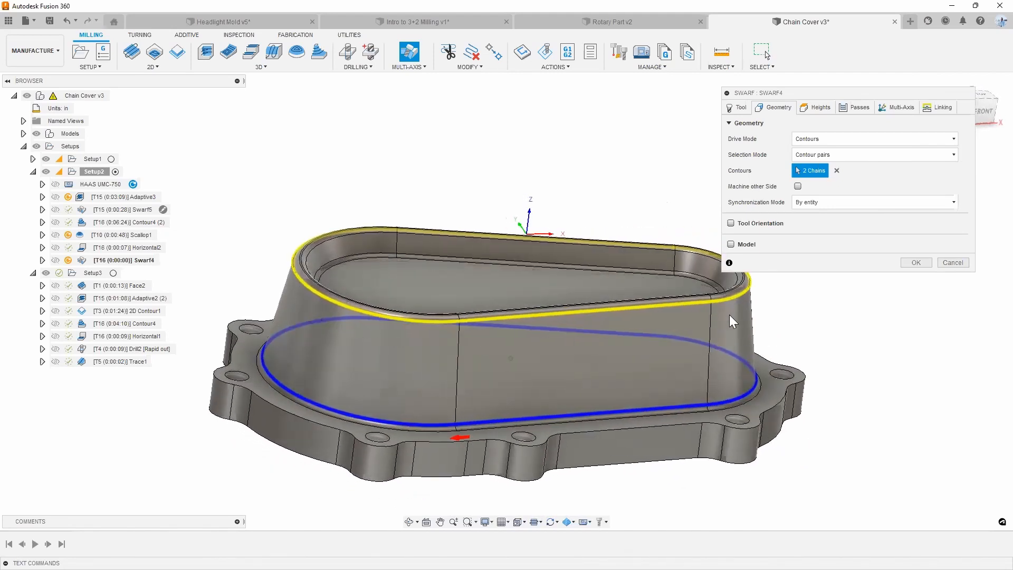
- Raise the Swarf toolpath's bottom height to an offset of 0.4 in from the model bottom
{"action": "left_click", "coordinate": [817, 108]}
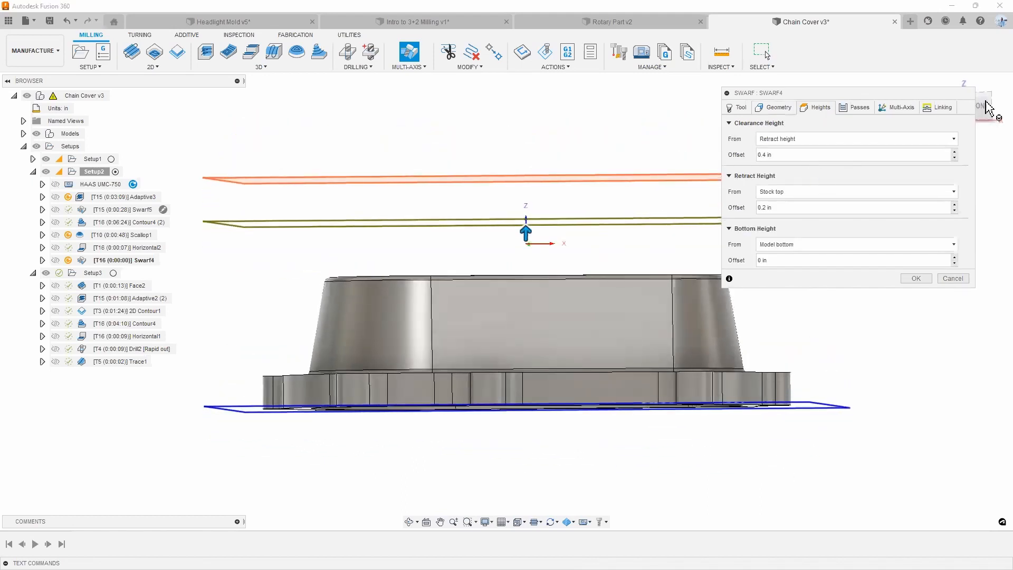
{"action": "left_click", "coordinate": [988, 111]}
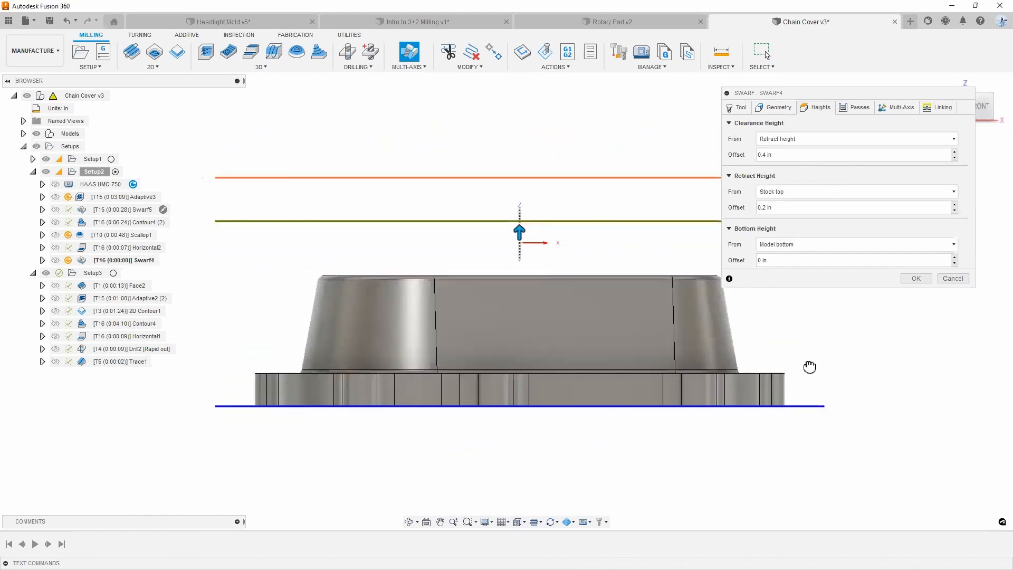
{"action": "left_click_drag", "start_coordinate": [806, 373], "coordinate": [805, 394]}
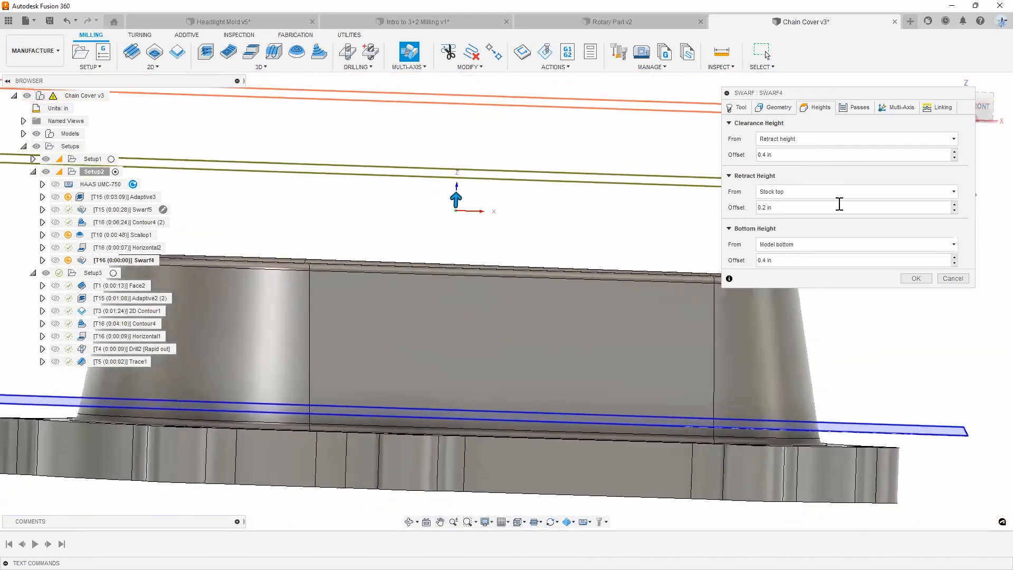
- Set the Swarf cutting mode to From top with a 0.3 in maximum stepdown, review the tool axis settings and generate the toolpath
{"action": "left_click", "coordinate": [860, 107]}
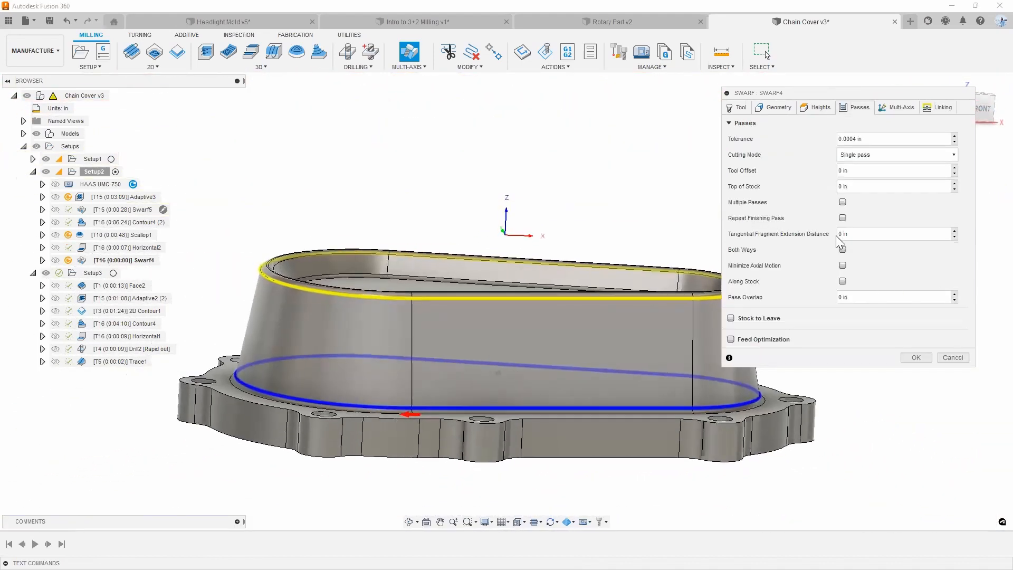
{"action": "left_click", "coordinate": [877, 154]}
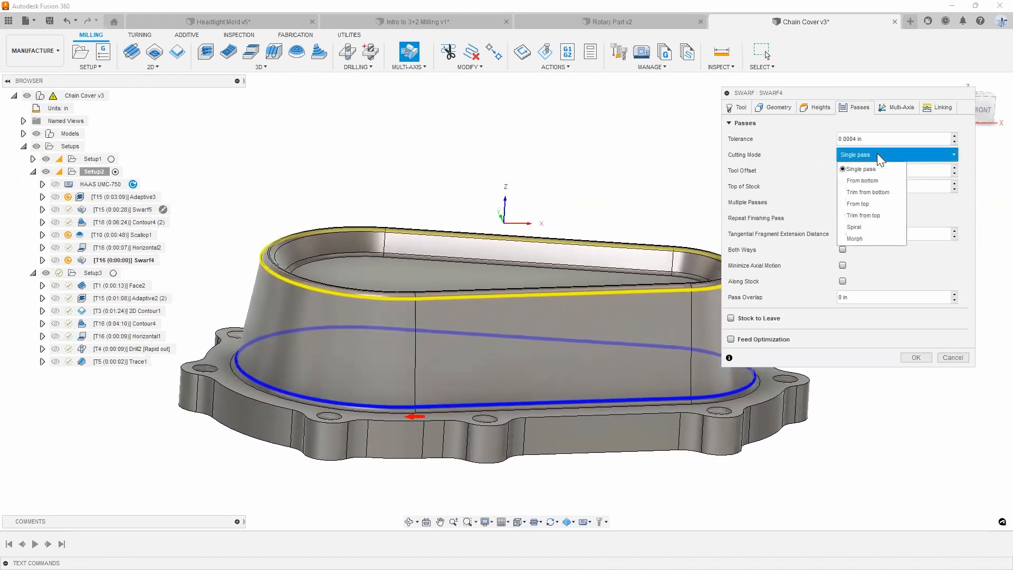
{"action": "left_click", "coordinate": [878, 204]}
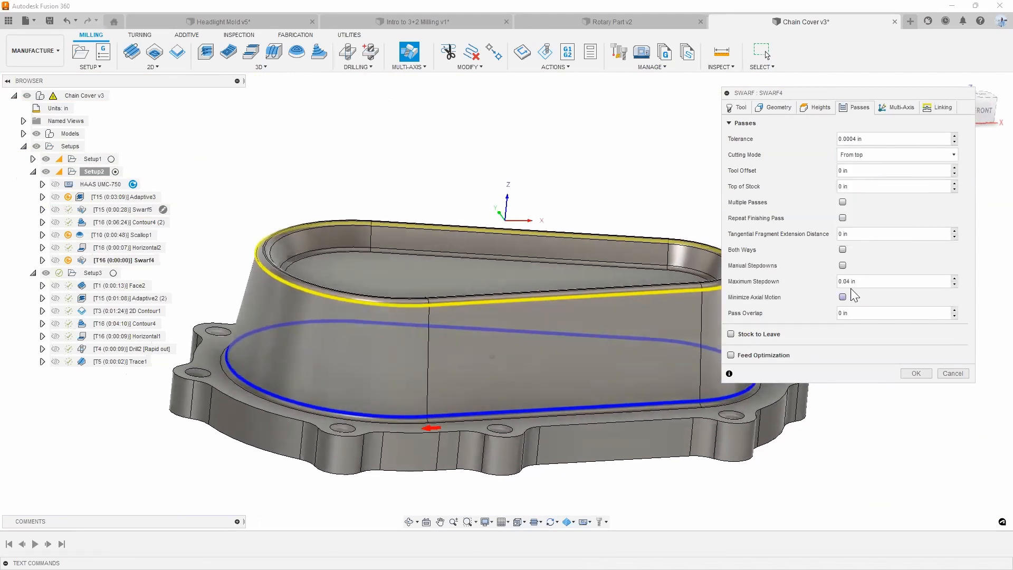
{"action": "left_click_drag", "start_coordinate": [860, 281], "coordinate": [810, 279]}
{"action": "type", "text": "0"}
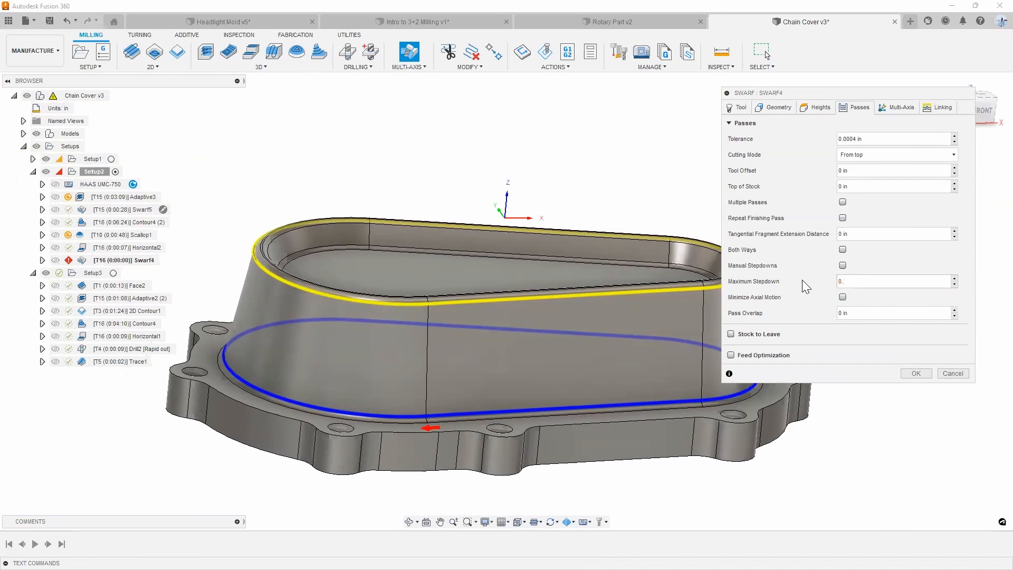
{"action": "type", "text": ".3"}
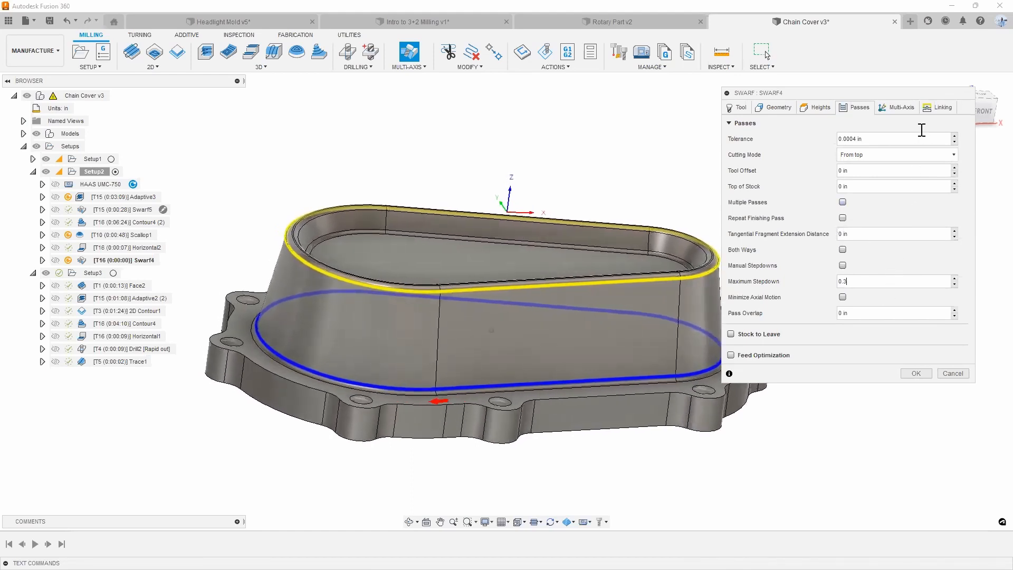
{"action": "left_click", "coordinate": [908, 110]}
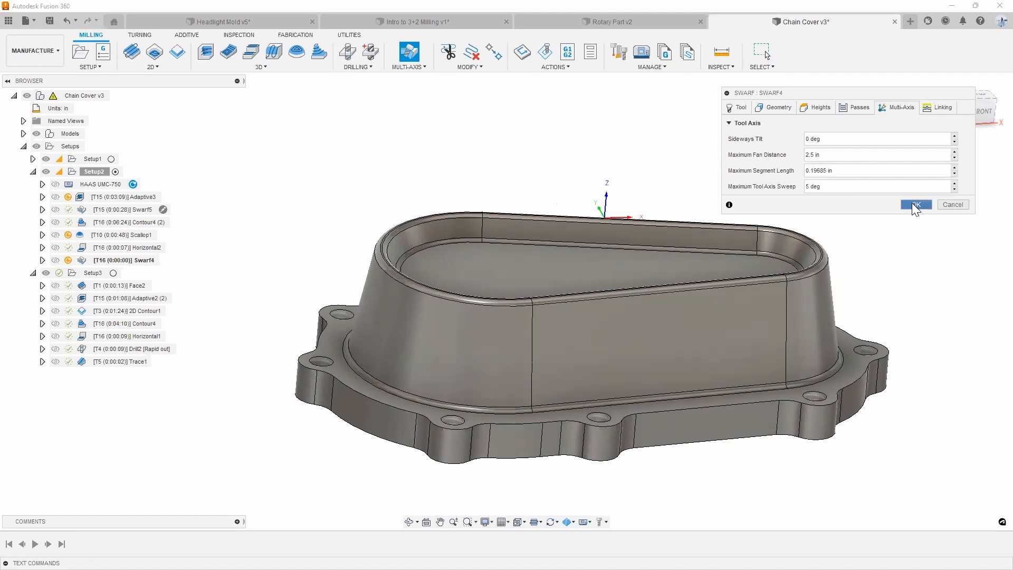
{"action": "left_click", "coordinate": [915, 205]}
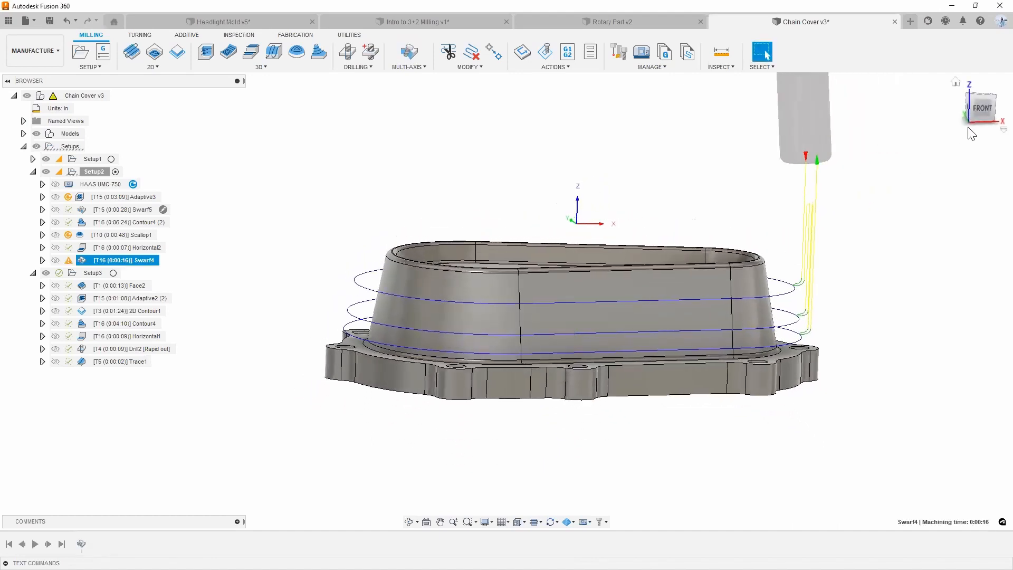
- Examine the Swarf passes around the tapered wall from the front and at an angle, and briefly open their simulation
{"action": "left_click", "coordinate": [980, 111]}
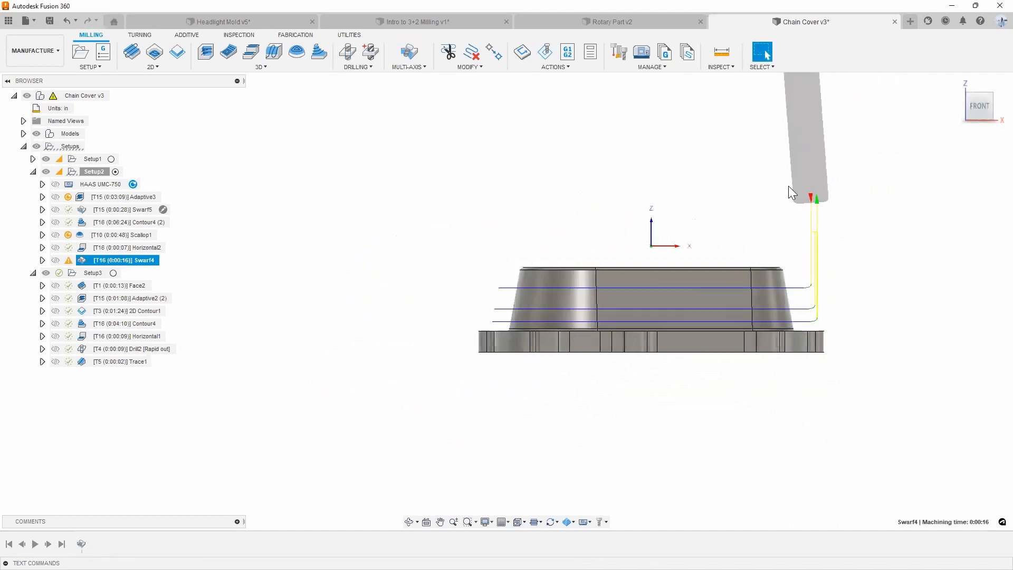
{"action": "scroll", "coordinate": [780, 159], "scroll_direction": "up", "scroll_amount": 3}
{"action": "middle_click_drag", "start_coordinate": [820, 350], "coordinate": [628, 365], "text": "shift"}
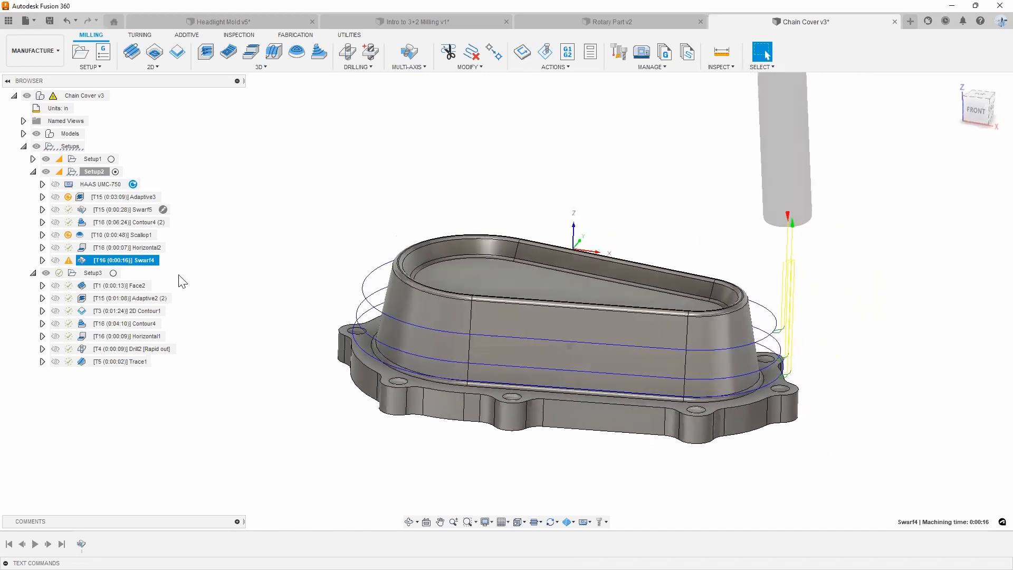
{"action": "right_click", "coordinate": [147, 265]}
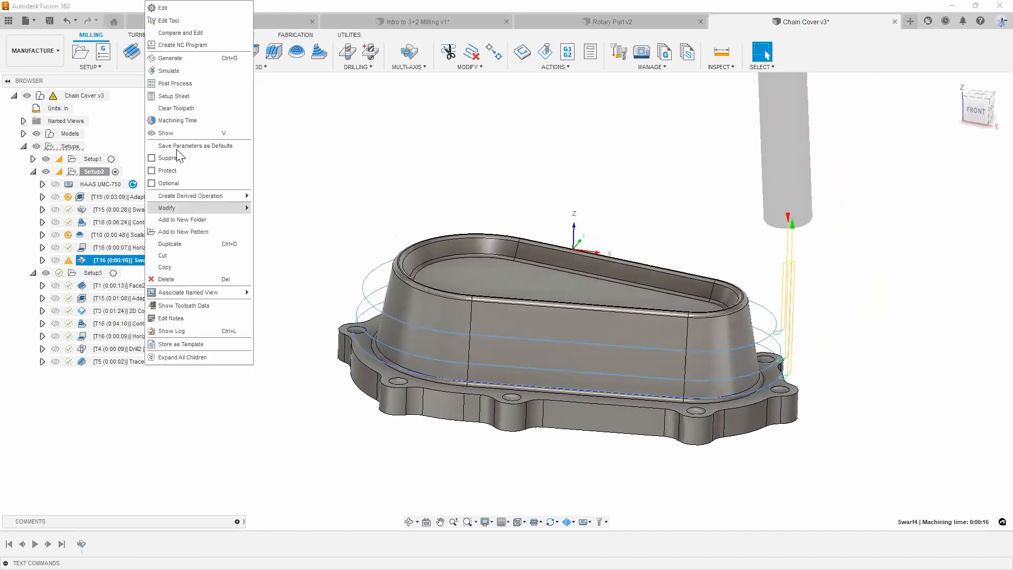
{"action": "left_click", "coordinate": [182, 71]}
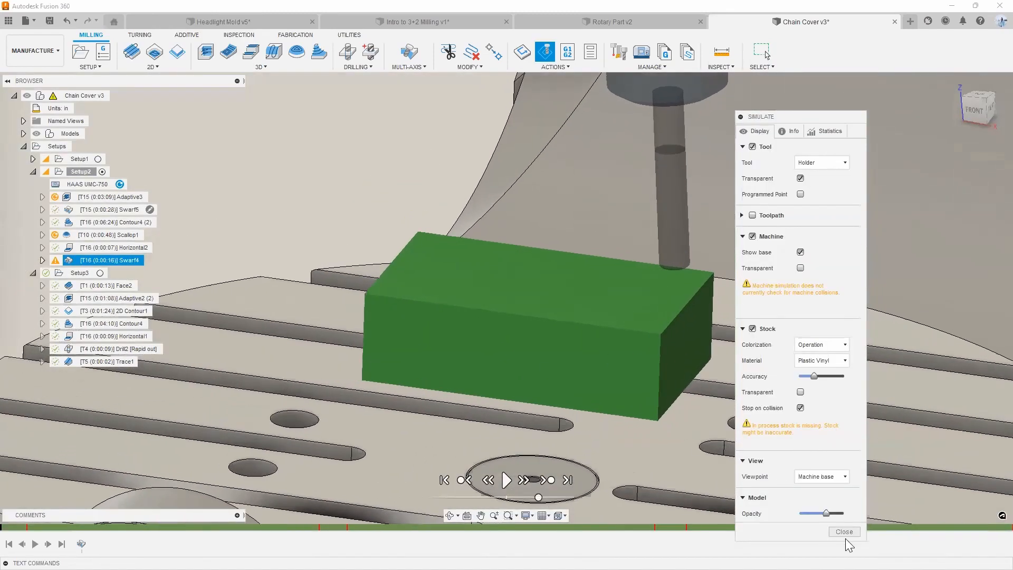
{"action": "left_click", "coordinate": [845, 532]}
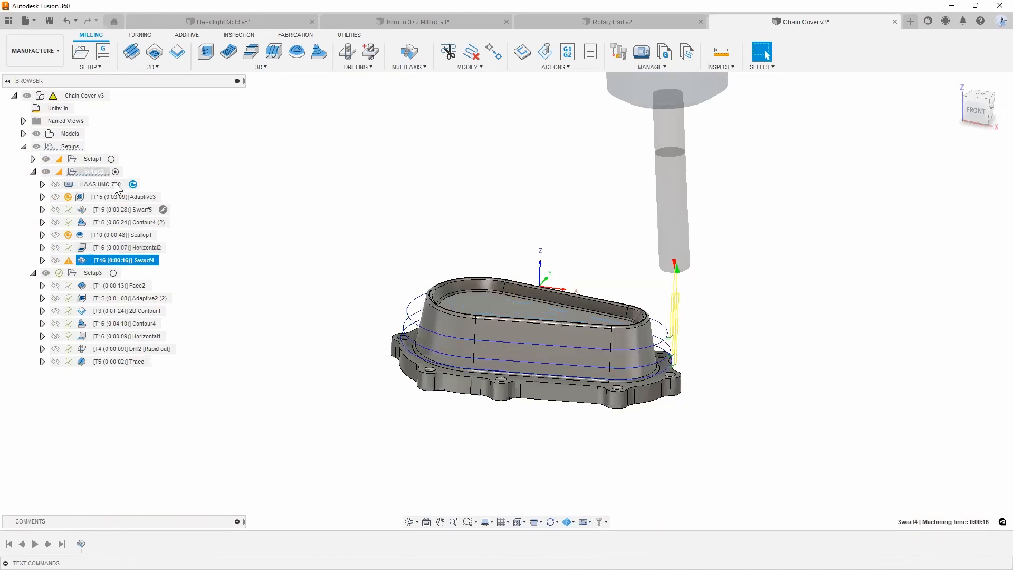
- Change Setup2's stock mode to From solid, using the chain cover body as the stock
{"action": "left_click", "coordinate": [779, 108]}
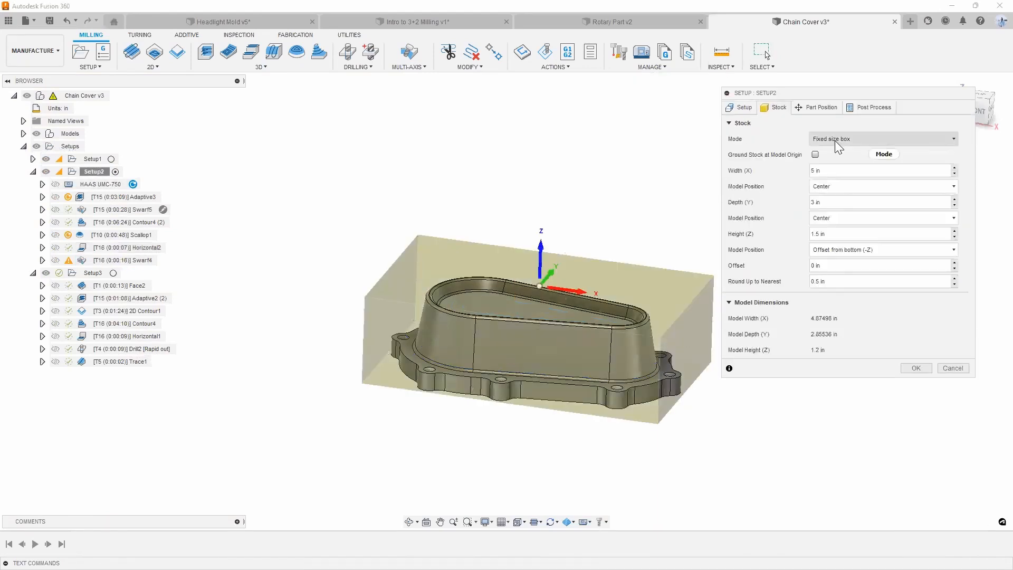
{"action": "left_click", "coordinate": [835, 140]}
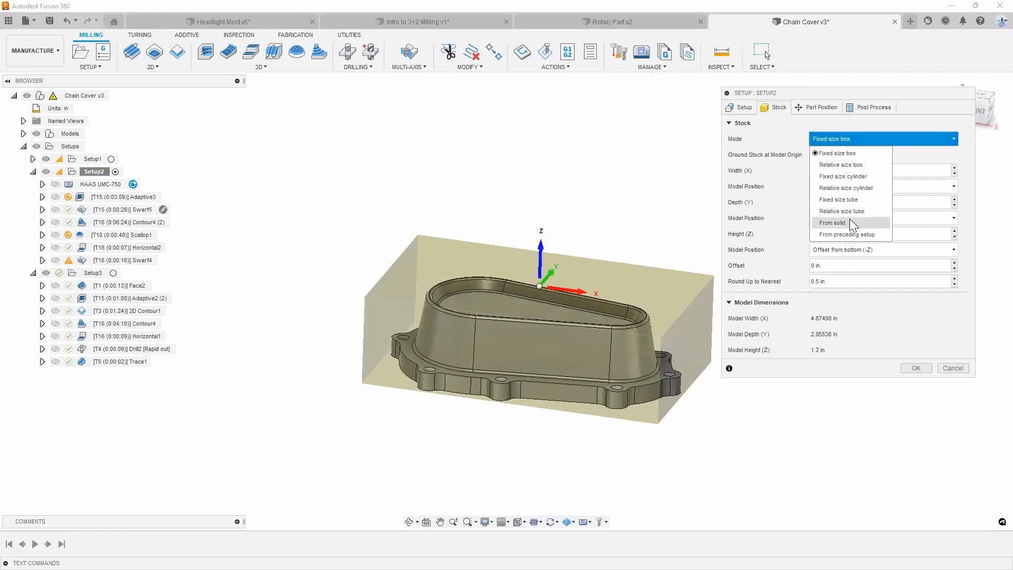
{"action": "key", "text": "Return"}
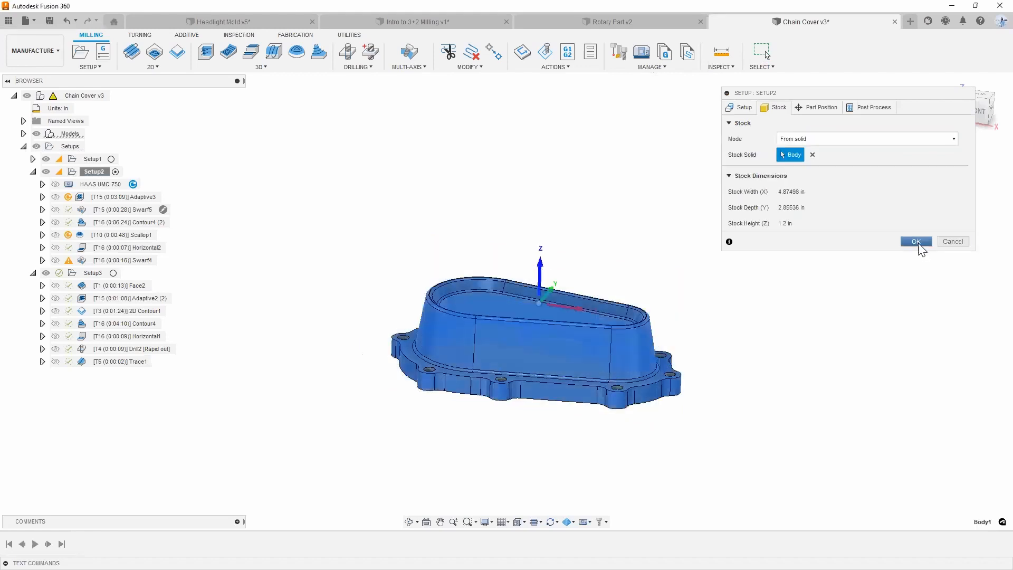
{"action": "key", "text": "Return"}
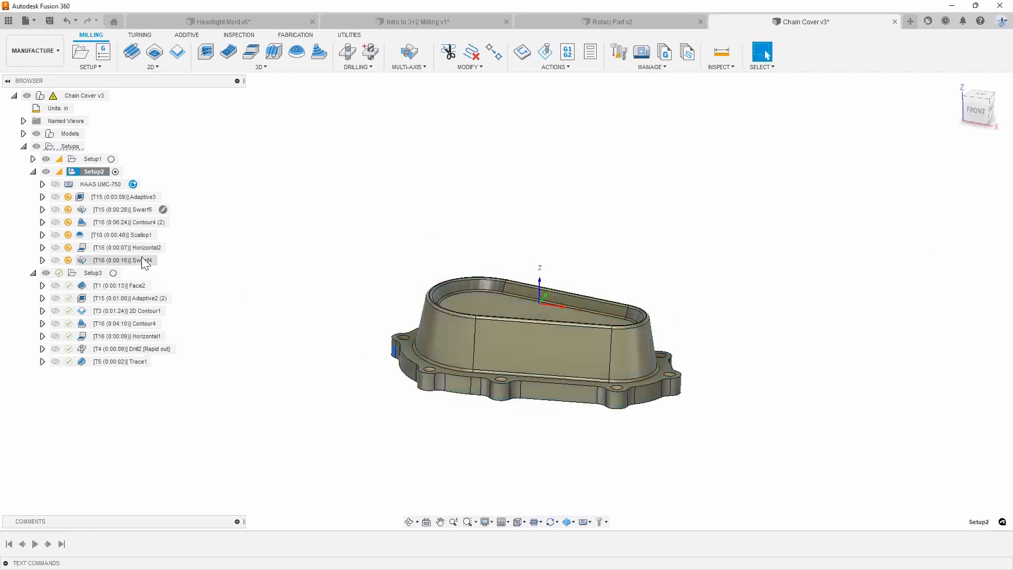
- Regenerate the new Swarf toolpath for the changed stock
{"action": "right_click", "coordinate": [141, 257]}
{"action": "left_click", "coordinate": [188, 58]}
{"action": "scroll", "coordinate": [564, 362], "scroll_direction": "up", "scroll_amount": 3}
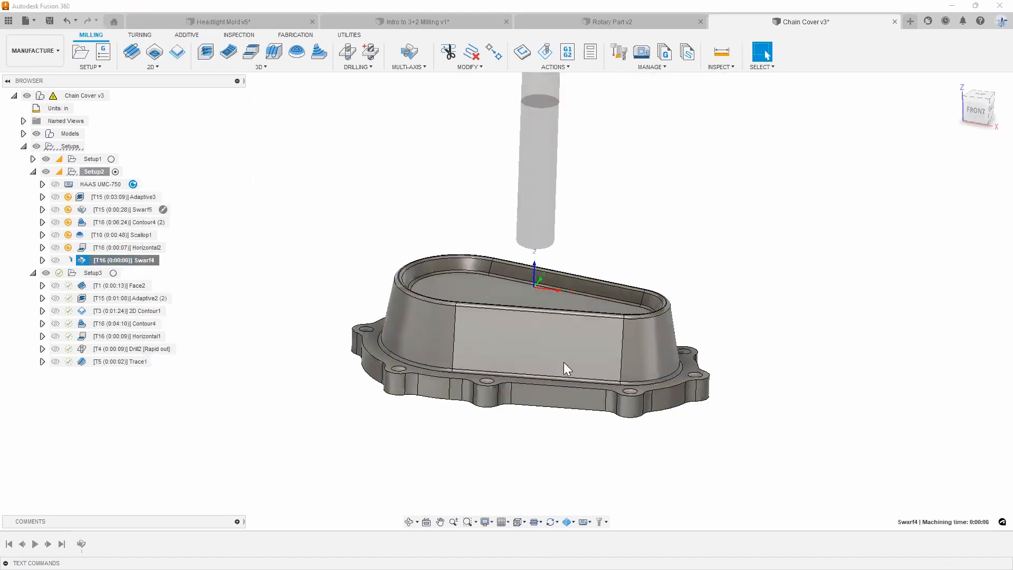
- Simulate the Swarf toolpath on the machine, adjust the playback speed, examine the tool and tilting table up close, and close the simulation
{"action": "right_click", "coordinate": [137, 259]}
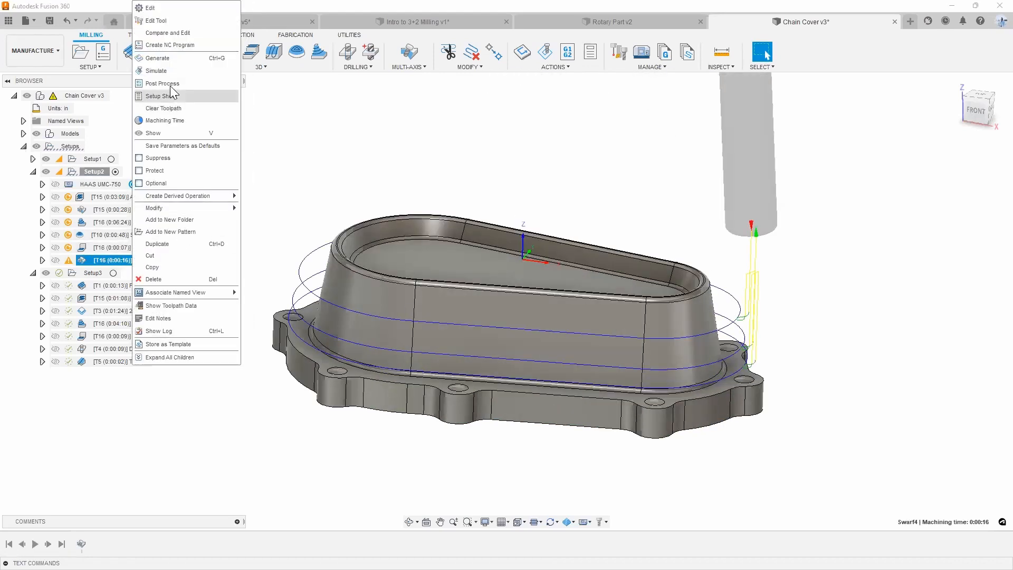
{"action": "key", "text": "Return"}
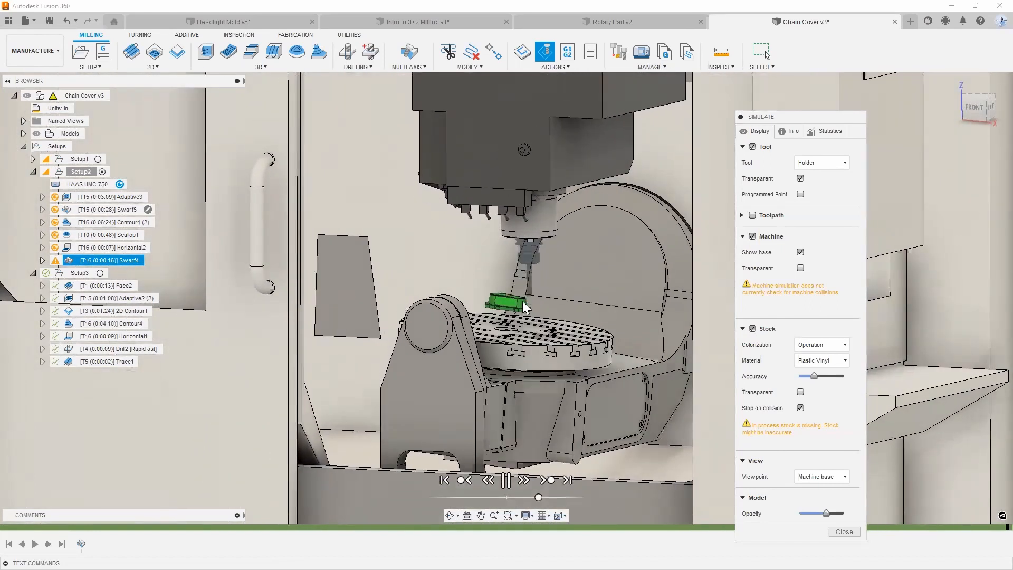
{"action": "left_click", "coordinate": [536, 497]}
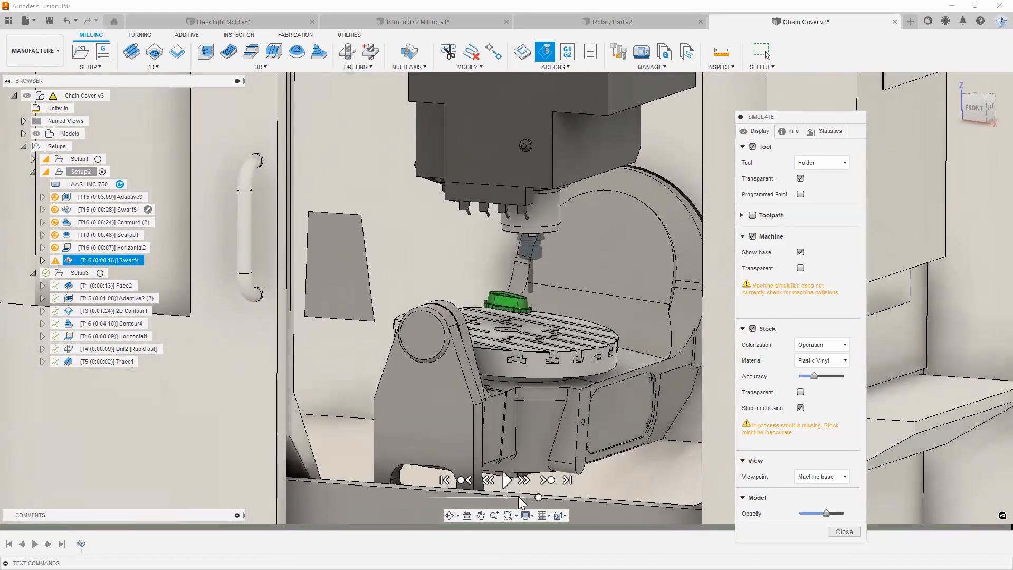
{"action": "left_click", "coordinate": [520, 498]}
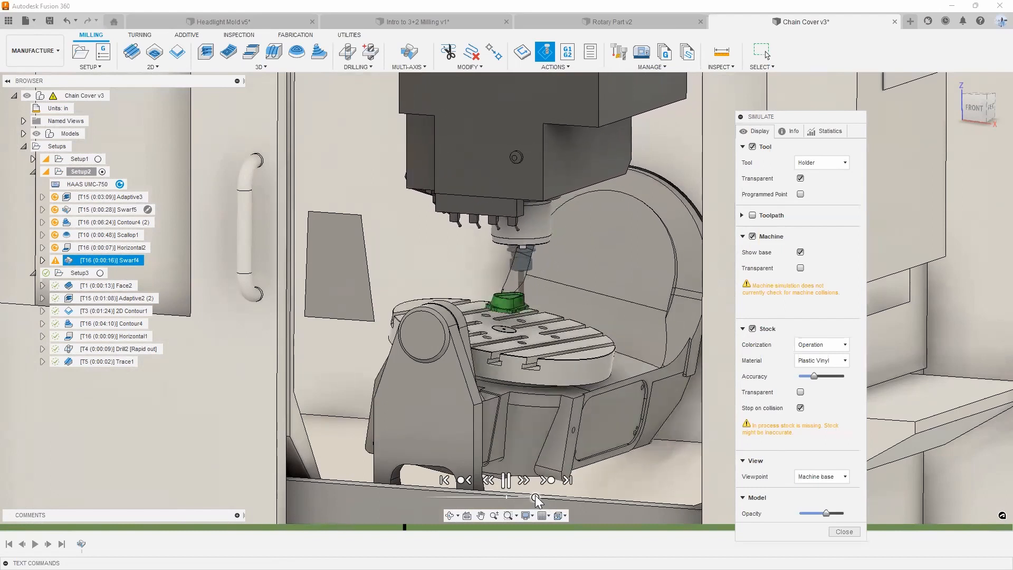
{"action": "scroll", "coordinate": [505, 295], "scroll_direction": "up", "scroll_amount": 5}
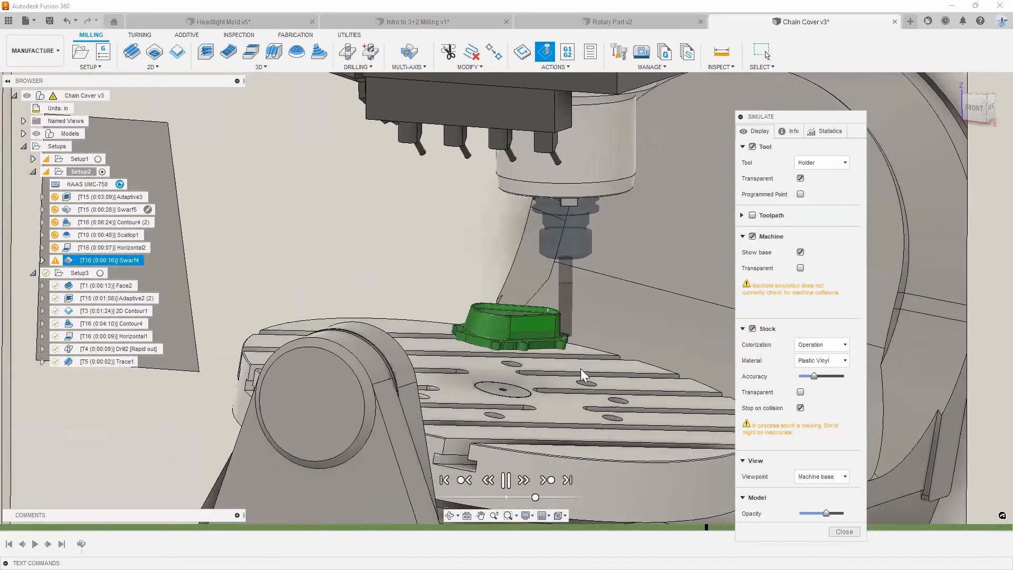
{"action": "scroll", "coordinate": [580, 368], "scroll_direction": "down", "scroll_amount": 10}
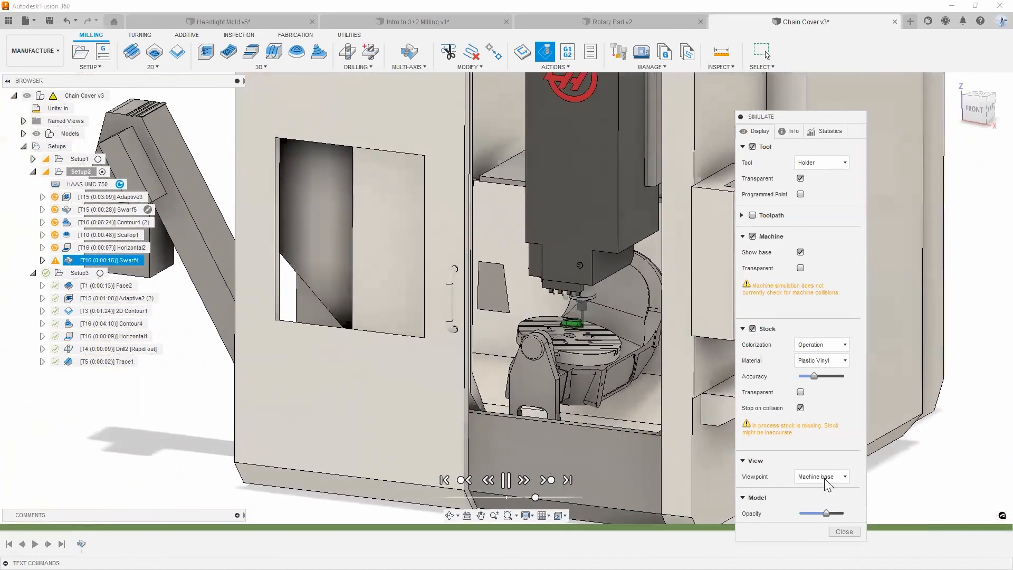
{"action": "left_click", "coordinate": [844, 532]}
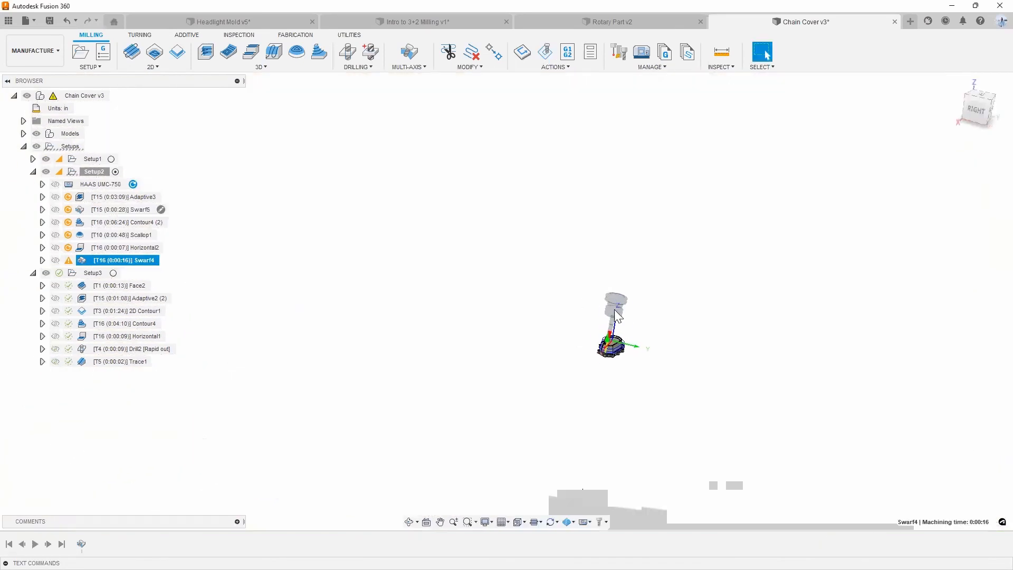
- Clear the Swarf toolpath selection and examine the chain cover's tapered wall and the fillet around its base from several angles
{"action": "key", "text": "Escape"}
{"action": "scroll", "coordinate": [606, 387], "scroll_direction": "up", "scroll_amount": 10}
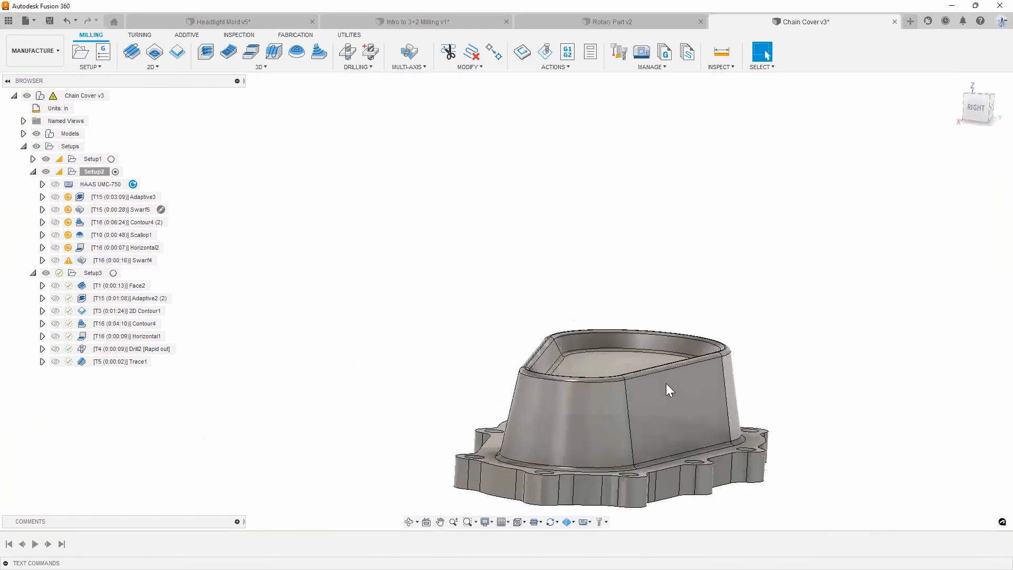
{"action": "middle_click_drag", "start_coordinate": [669, 389], "coordinate": [495, 372], "text": "shift"}
{"action": "scroll", "coordinate": [670, 366], "scroll_direction": "up", "scroll_amount": 2}
{"action": "scroll", "coordinate": [674, 362], "scroll_direction": "down", "scroll_amount": 1}
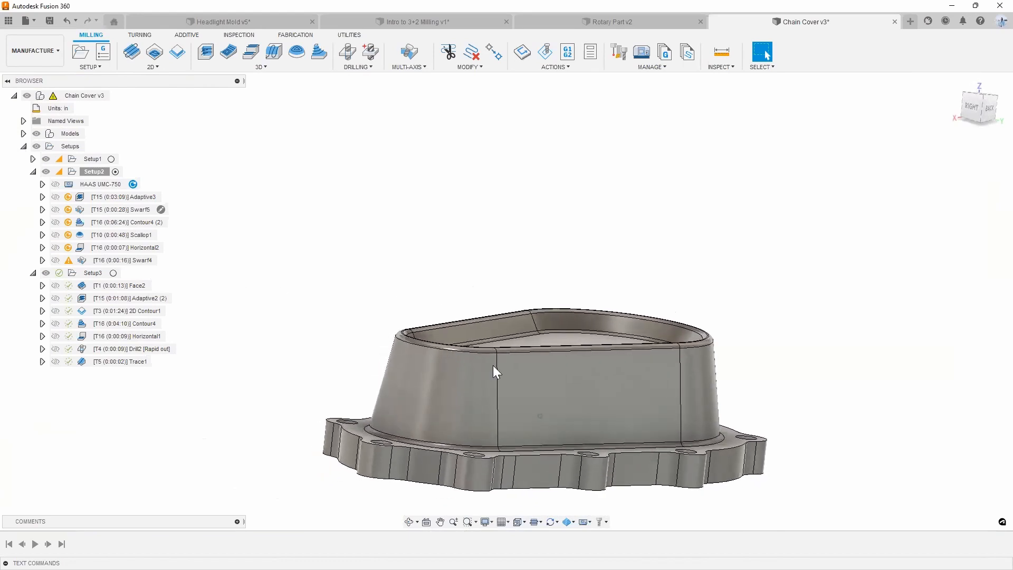
{"action": "scroll", "coordinate": [498, 419], "scroll_direction": "up", "scroll_amount": 3}
{"action": "scroll", "coordinate": [498, 418], "scroll_direction": "down", "scroll_amount": 2}
{"action": "middle_click_drag", "start_coordinate": [497, 419], "coordinate": [663, 311], "text": "shift"}
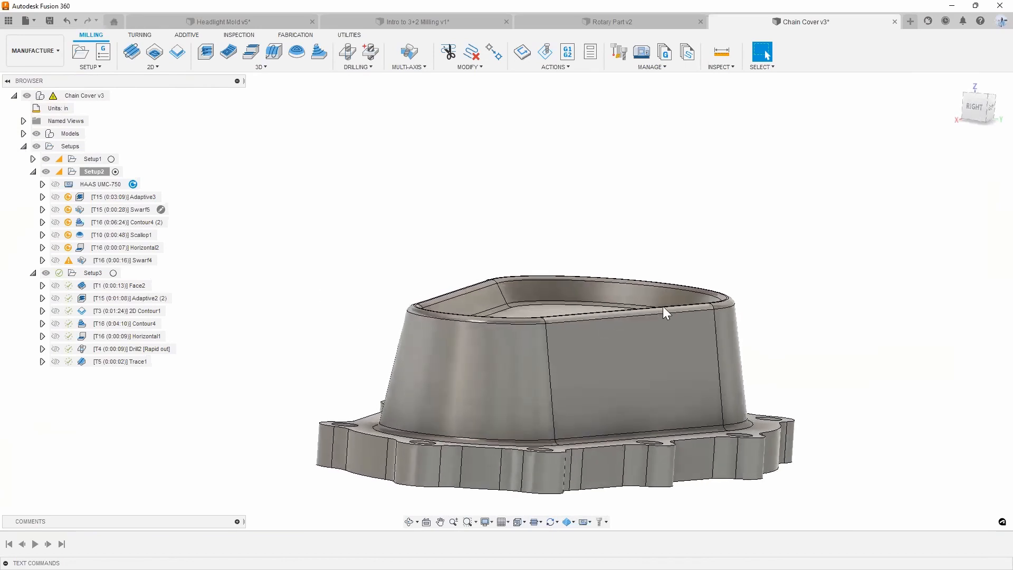
{"action": "scroll", "coordinate": [756, 434], "scroll_direction": "up", "scroll_amount": 6}
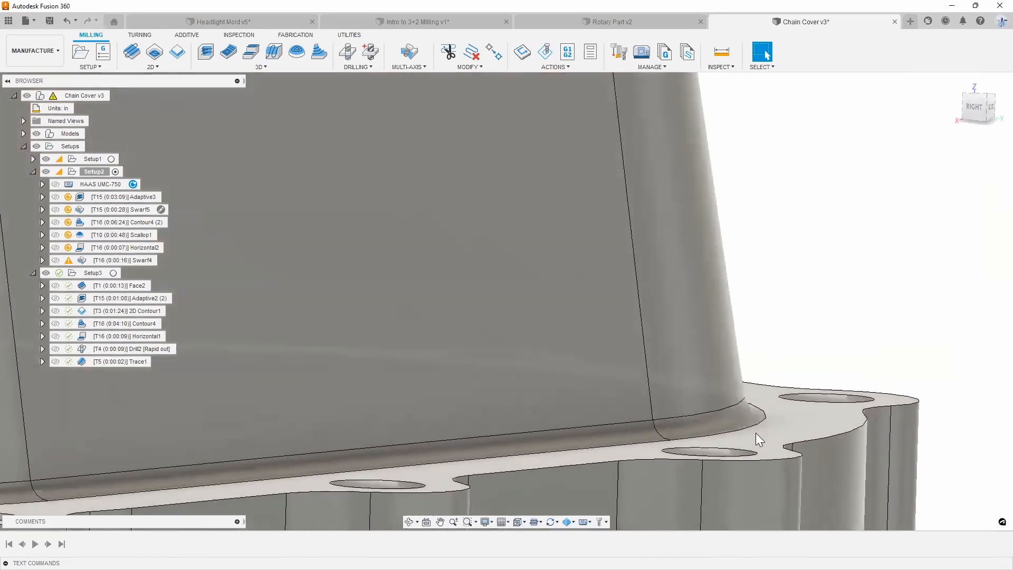
{"action": "middle_click_drag", "start_coordinate": [755, 432], "coordinate": [736, 404], "text": "shift"}
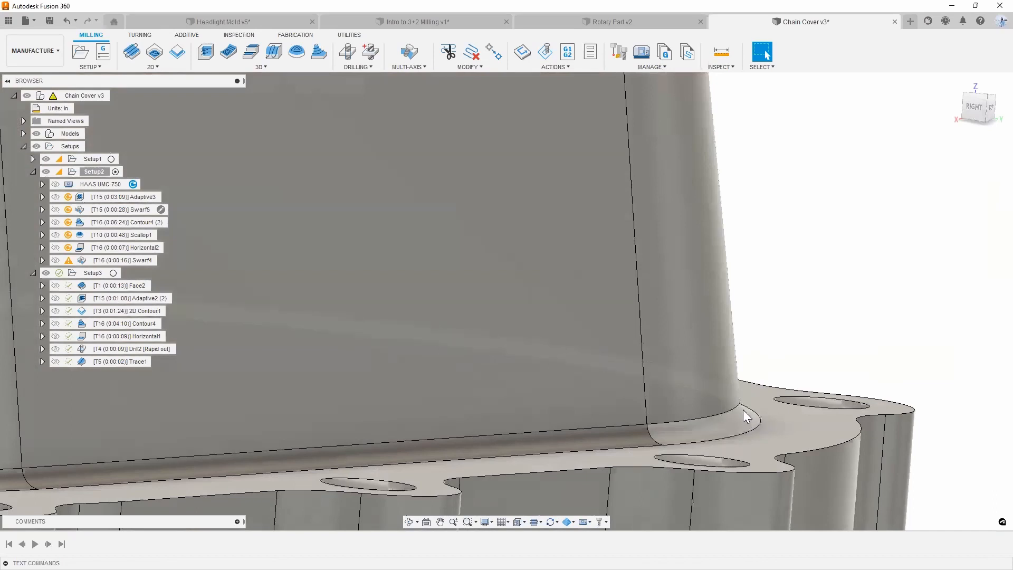
{"action": "scroll", "coordinate": [748, 420], "scroll_direction": "down", "scroll_amount": 10}
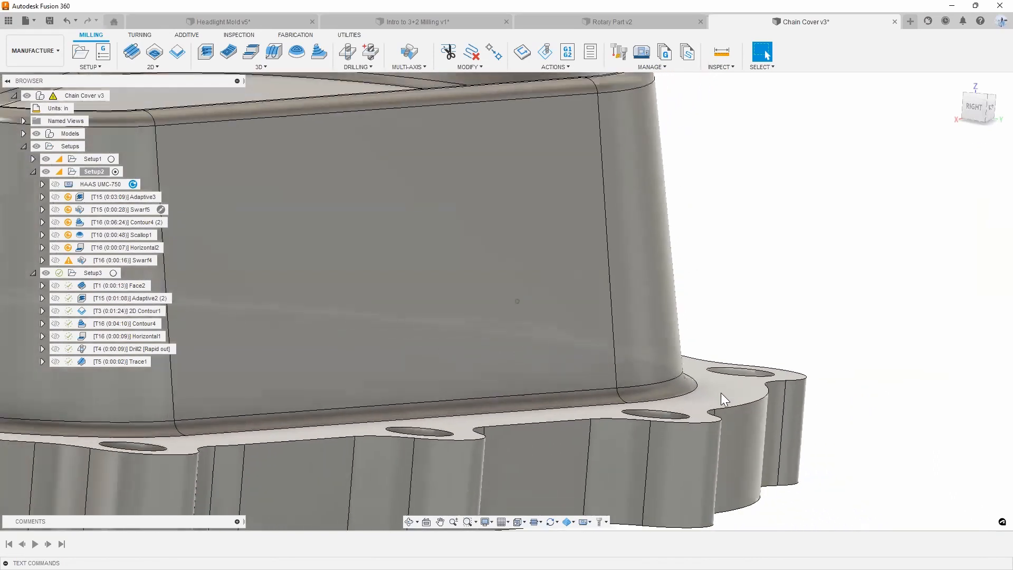
{"action": "scroll", "coordinate": [790, 336], "scroll_direction": "up", "scroll_amount": 2}
{"action": "scroll", "coordinate": [794, 334], "scroll_direction": "down", "scroll_amount": 3}
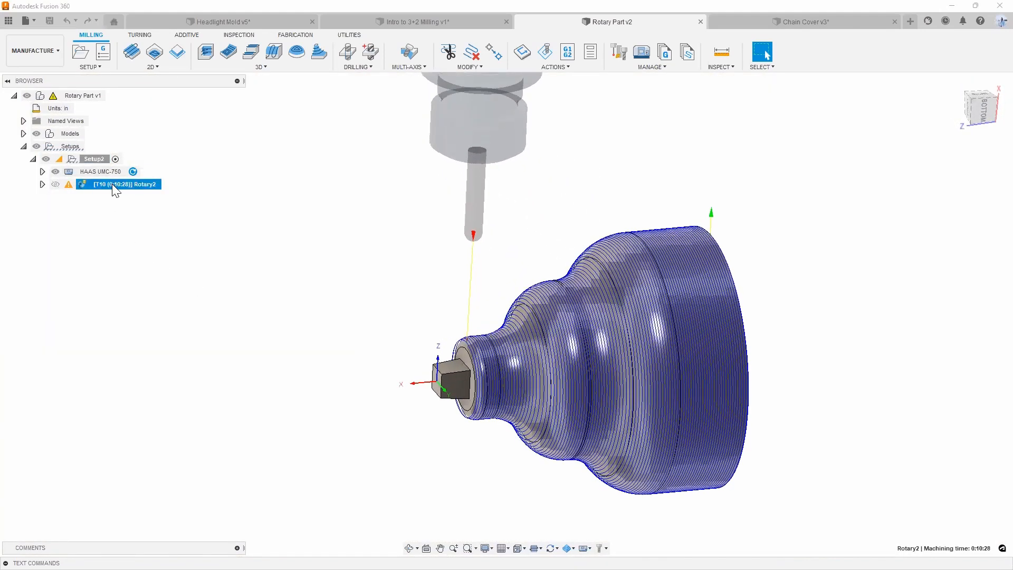
- Look up the Rotary strategy's description and open the existing Rotary2 toolpath for editing
{"action": "right_click", "coordinate": [115, 185]}
{"action": "left_click", "coordinate": [283, 182]}
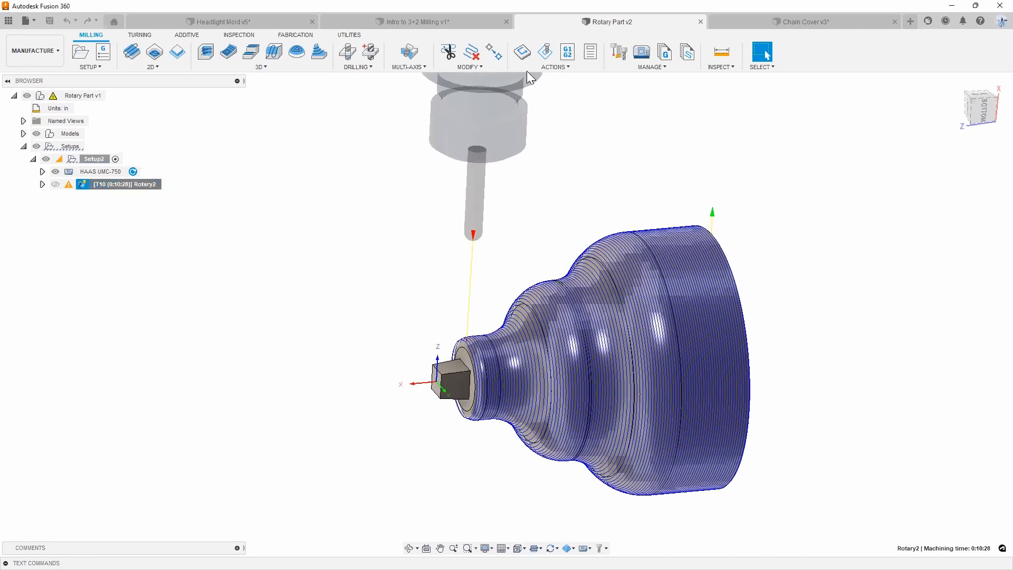
{"action": "left_click", "coordinate": [419, 69]}
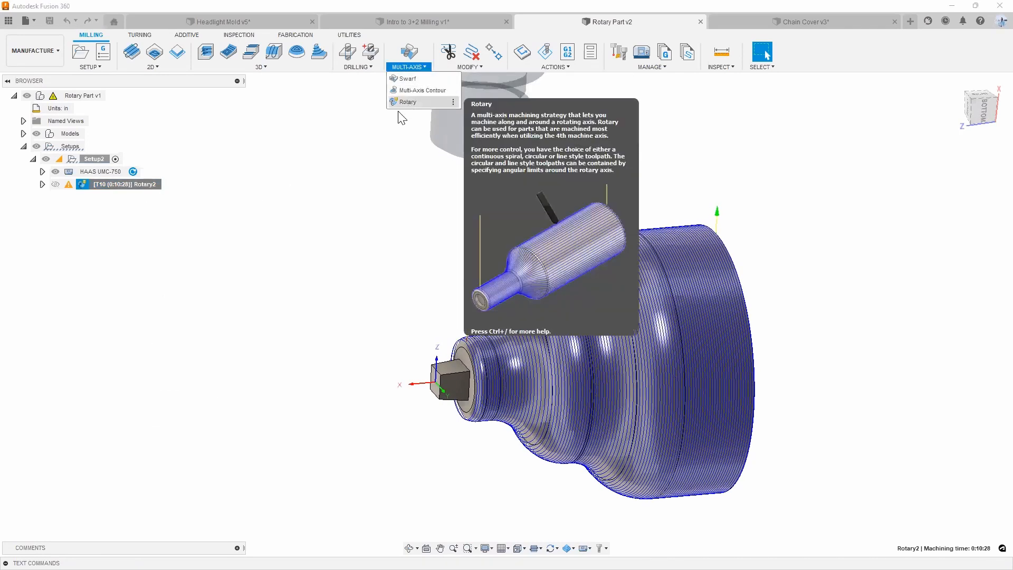
{"action": "right_click", "coordinate": [140, 192]}
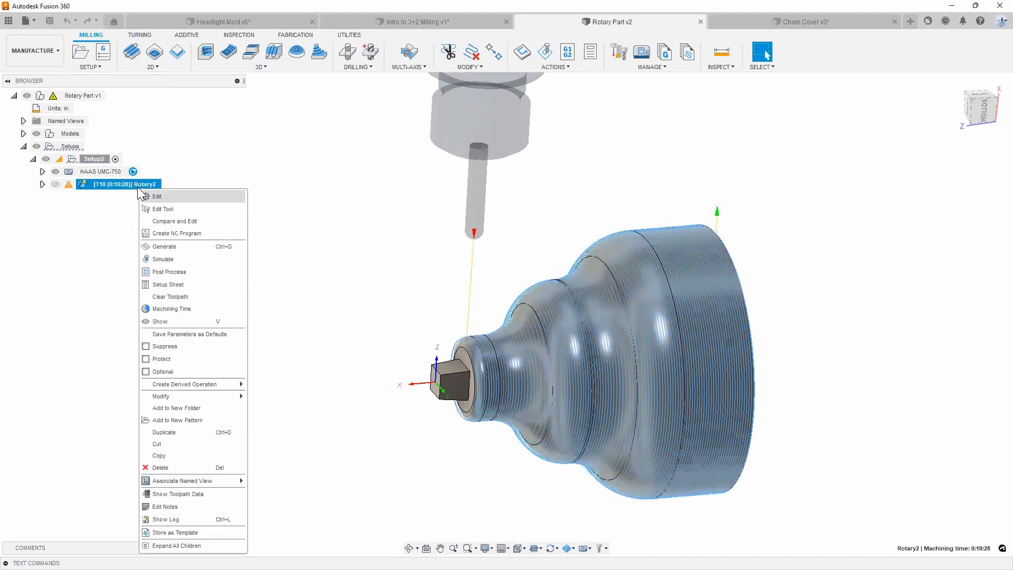
{"action": "left_click", "coordinate": [148, 196]}
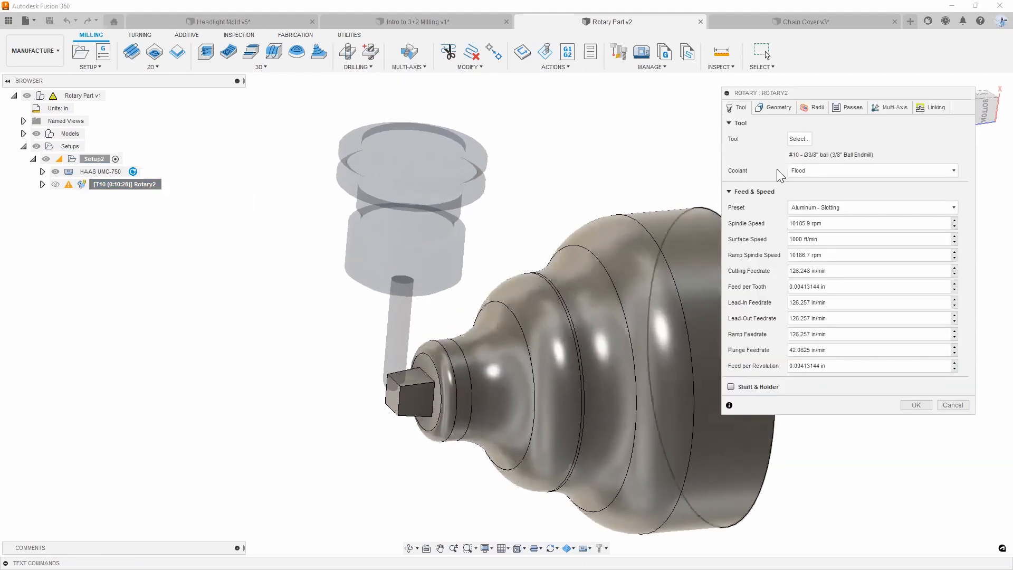
- Examine the ball end mill against the rotary part, and review the rotary axis and the front and back limits
{"action": "scroll", "coordinate": [422, 379], "scroll_direction": "up", "scroll_amount": 3}
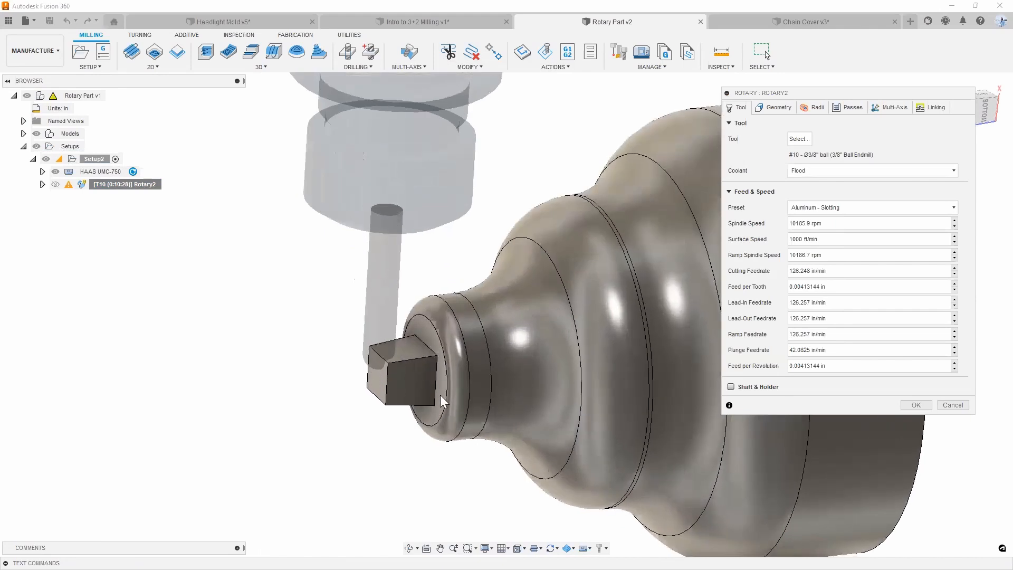
{"action": "scroll", "coordinate": [405, 355], "scroll_direction": "down", "scroll_amount": 3}
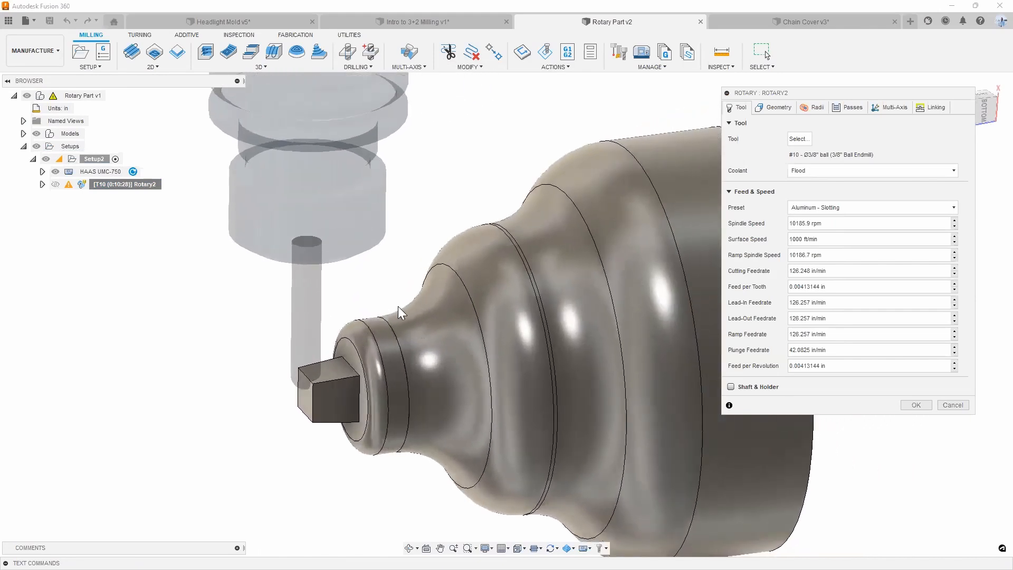
{"action": "scroll", "coordinate": [666, 182], "scroll_direction": "down", "scroll_amount": 1}
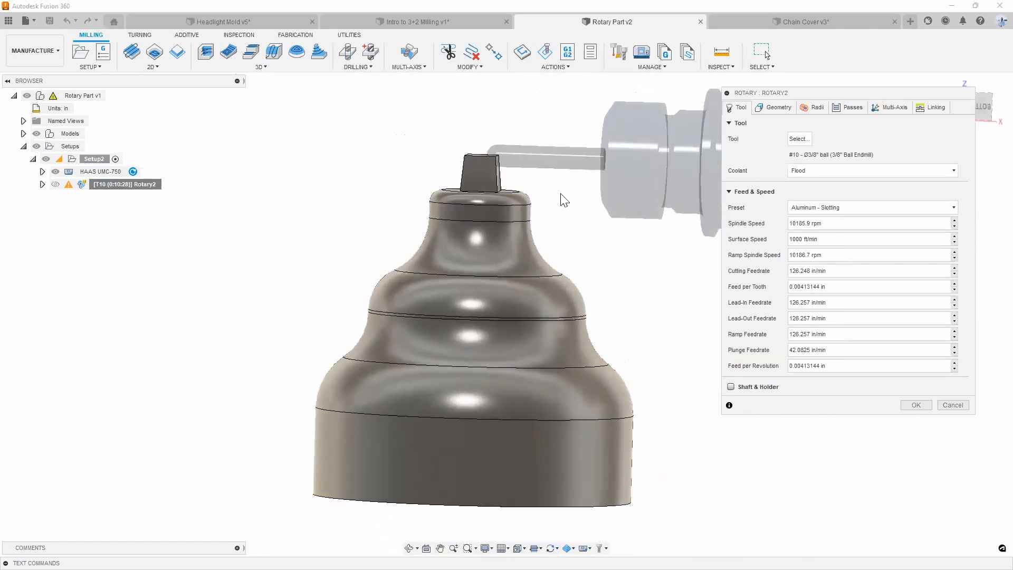
{"action": "middle_click_drag", "start_coordinate": [560, 194], "coordinate": [494, 252], "text": "shift"}
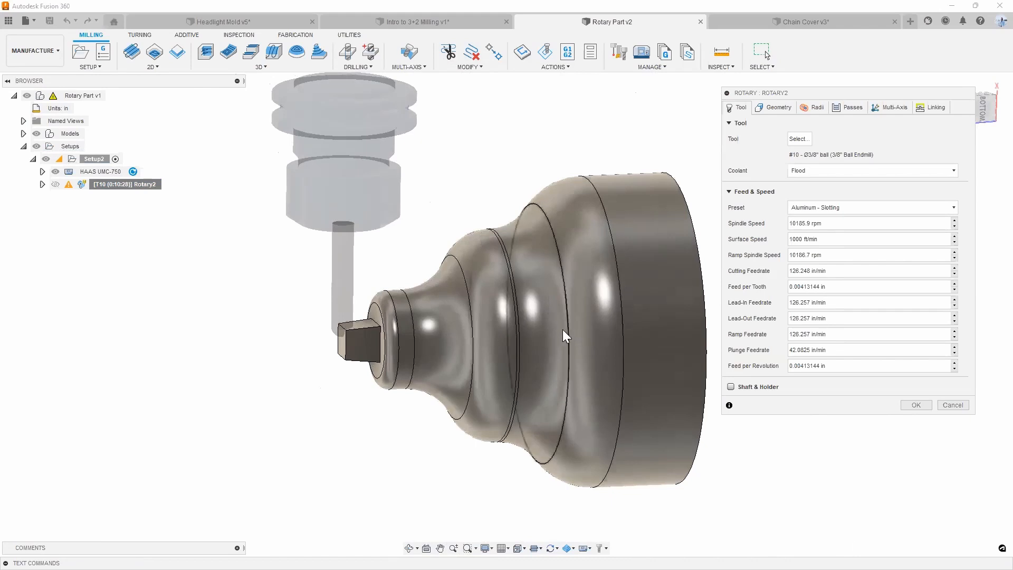
{"action": "left_click", "coordinate": [772, 110]}
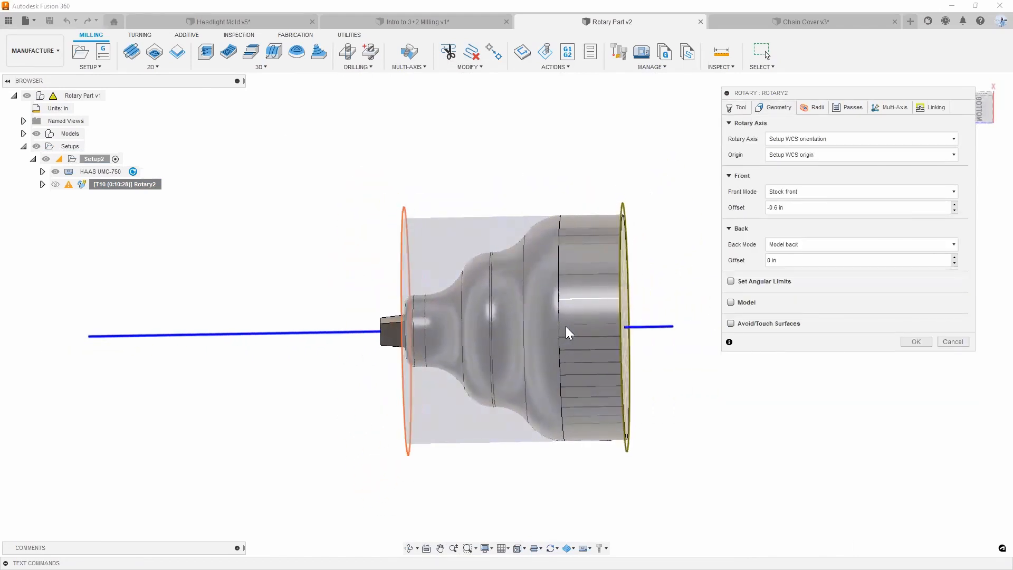
{"action": "left_click", "coordinate": [984, 113]}
{"action": "scroll", "coordinate": [381, 305], "scroll_direction": "up", "scroll_amount": 3}
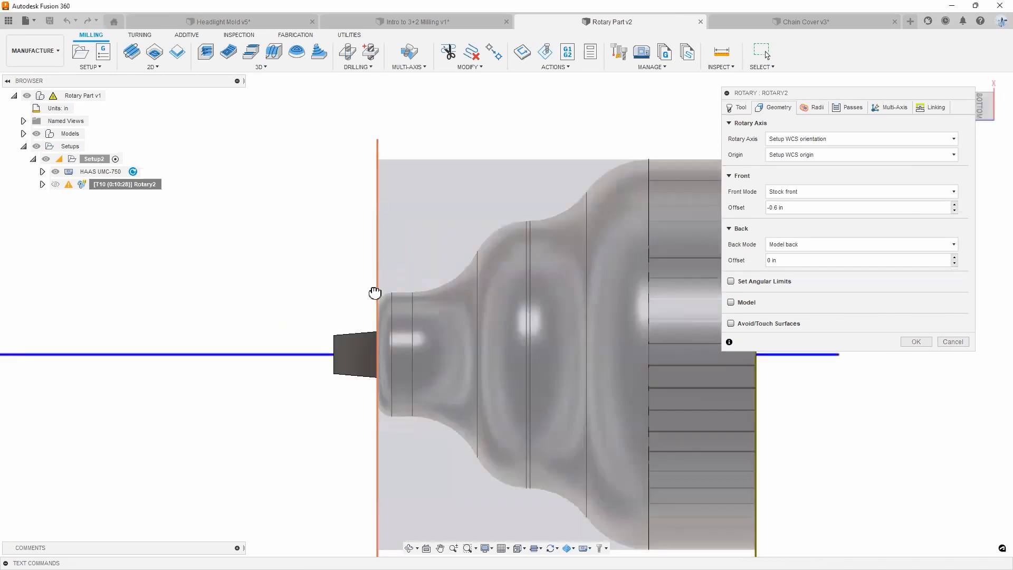
{"action": "scroll", "coordinate": [375, 293], "scroll_direction": "down", "scroll_amount": 3}
{"action": "middle_click_drag", "start_coordinate": [629, 258], "coordinate": [681, 248], "text": "shift"}
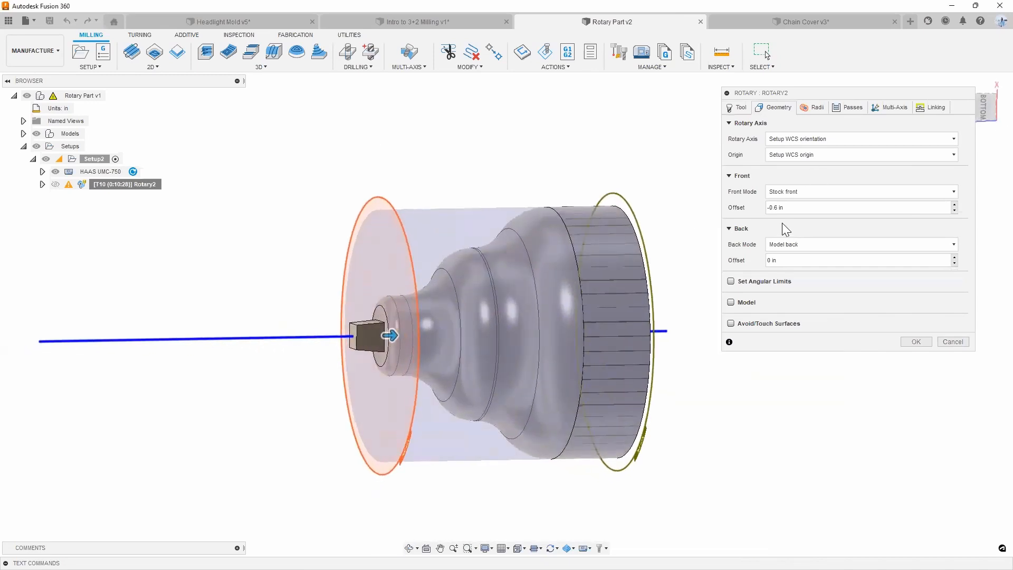
- Enable angular limits for the Rotary toolpath, with a specified end angle of 180 degrees
{"action": "left_click", "coordinate": [751, 281]}
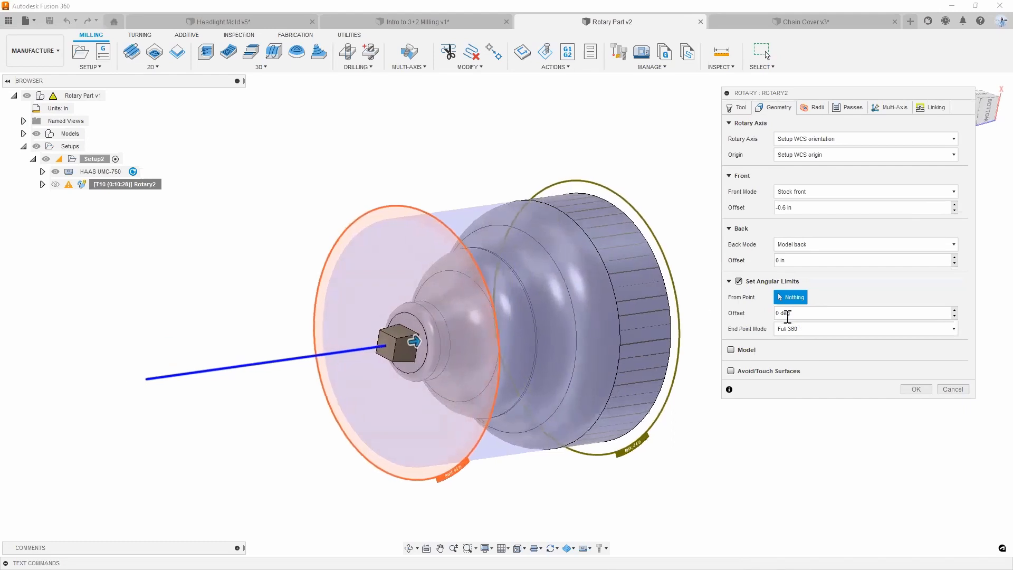
{"action": "left_click", "coordinate": [801, 334]}
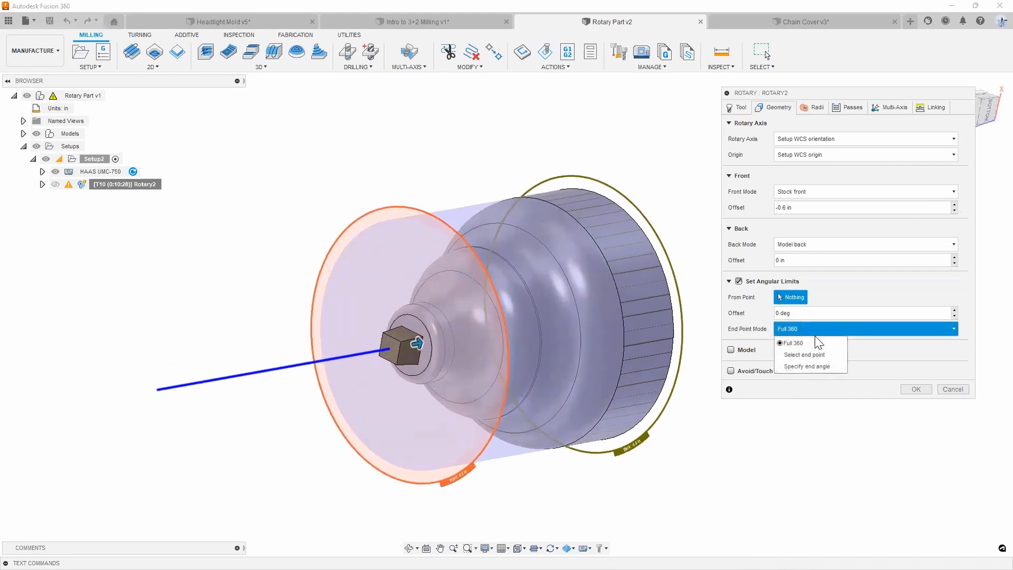
{"action": "left_click", "coordinate": [804, 311]}
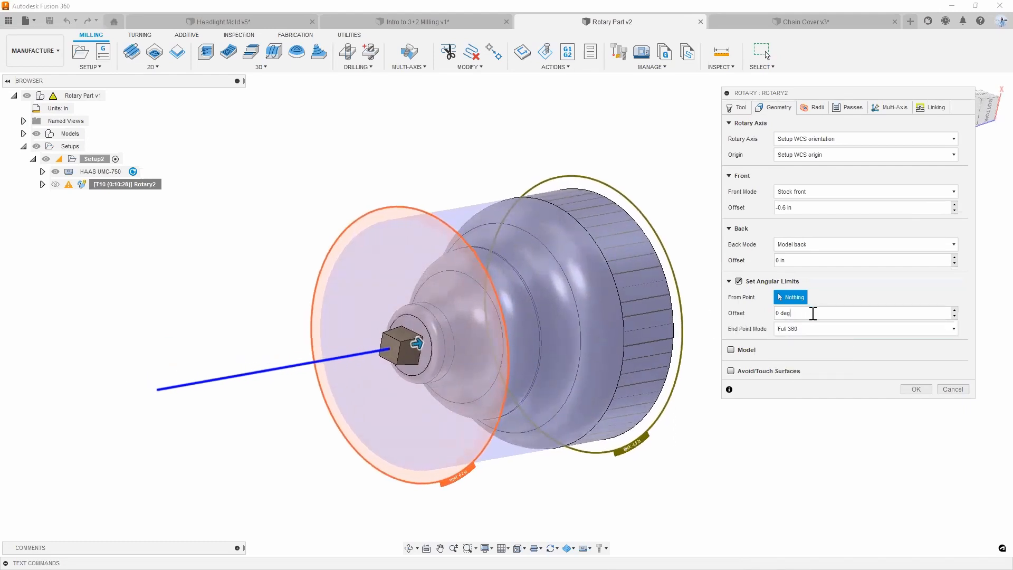
{"action": "left_click", "coordinate": [809, 325]}
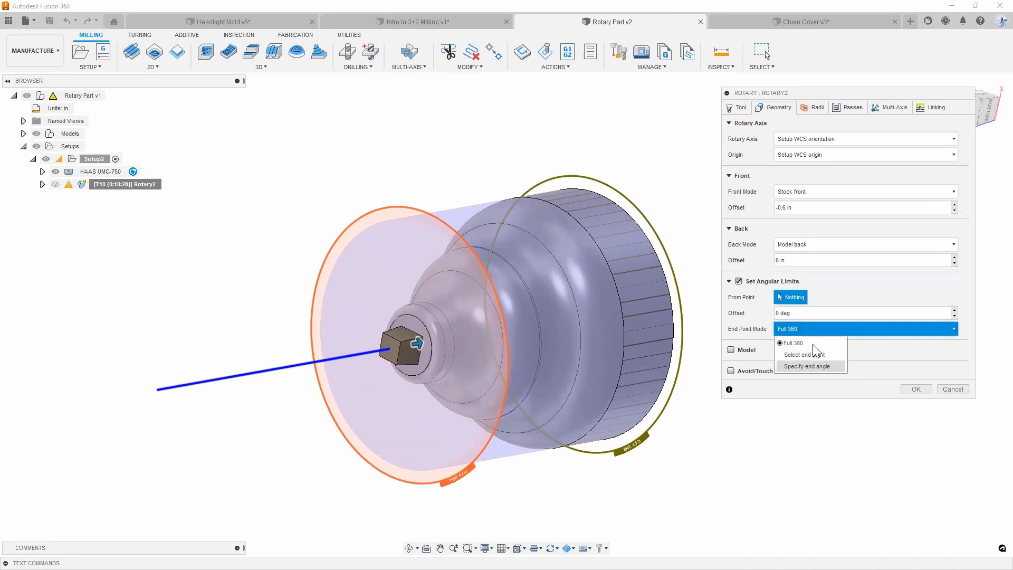
{"action": "left_click", "coordinate": [806, 366]}
{"action": "left_click_drag", "start_coordinate": [809, 345], "coordinate": [750, 339]}
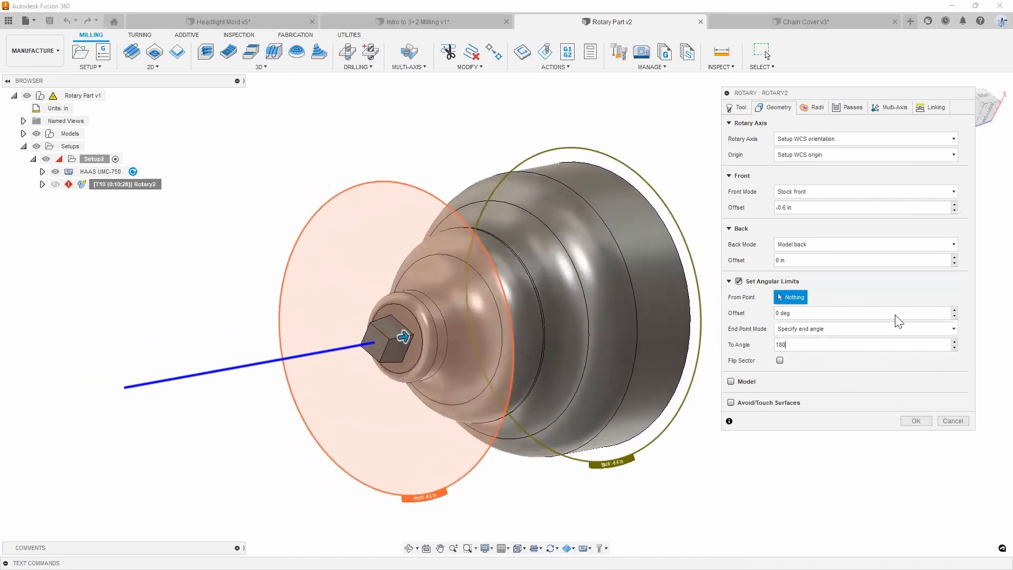
- Review the Rotary toolpath's pass style choices, the smoothing settings and the collision avoidance option
{"action": "left_click", "coordinate": [814, 105]}
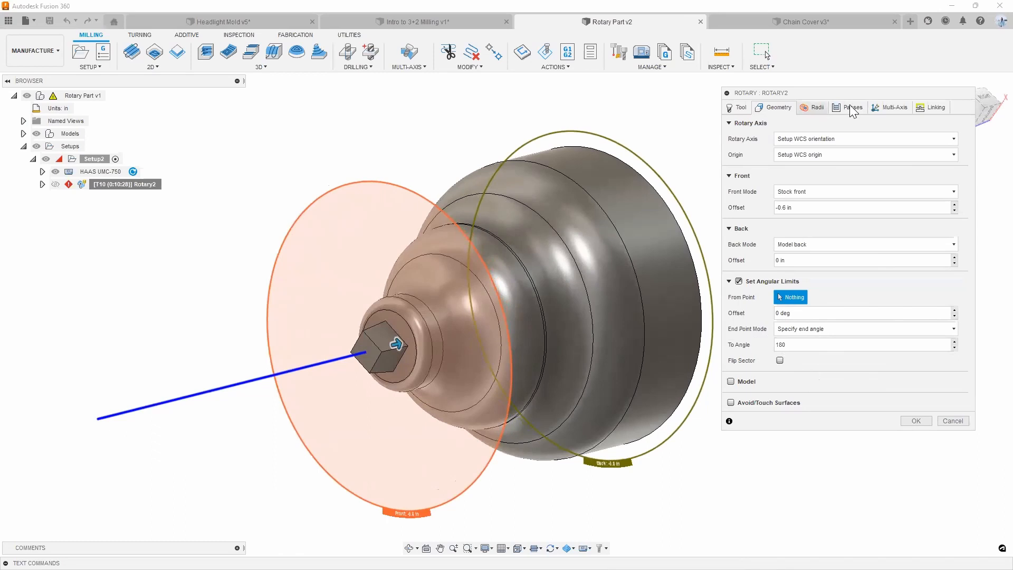
{"action": "left_click", "coordinate": [850, 104]}
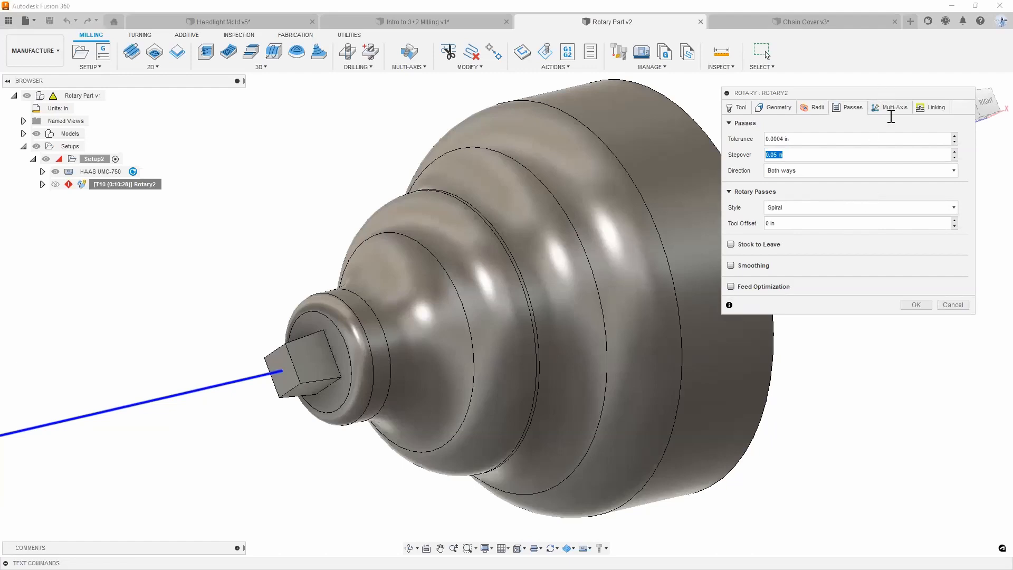
{"action": "left_click", "coordinate": [810, 206]}
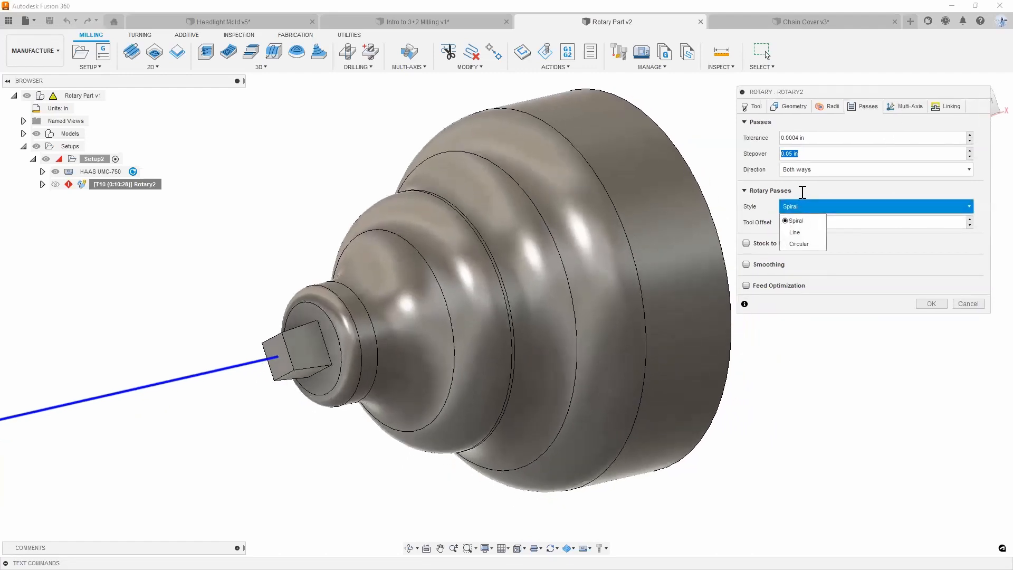
{"action": "left_click", "coordinate": [800, 206]}
{"action": "left_click", "coordinate": [799, 206]}
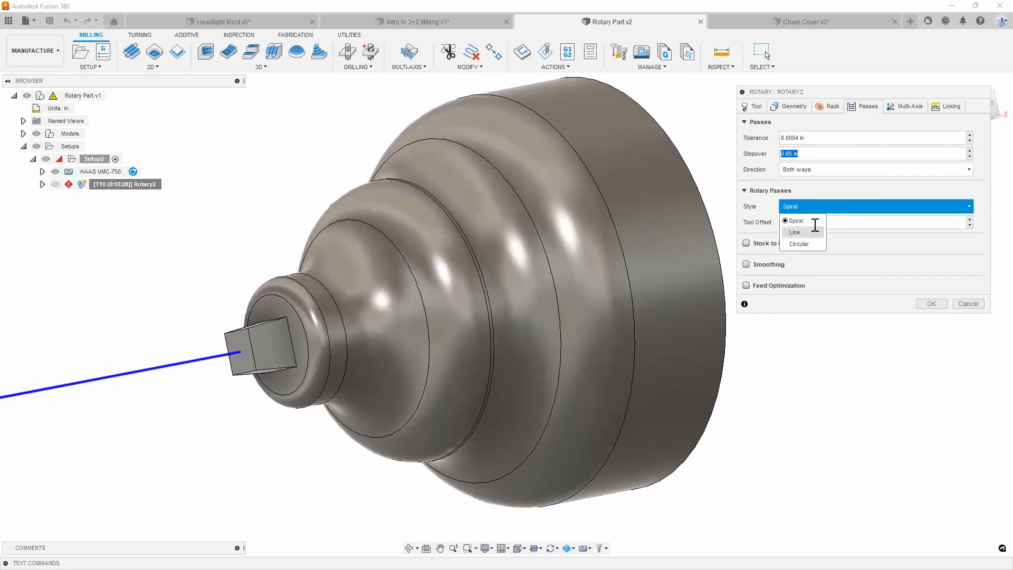
{"action": "left_click", "coordinate": [752, 218]}
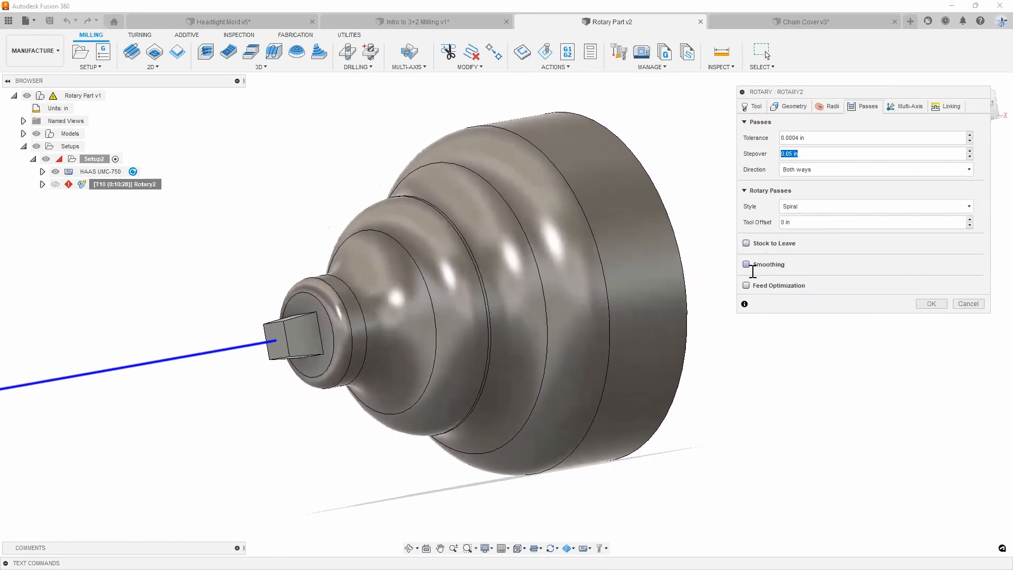
{"action": "left_click", "coordinate": [746, 264]}
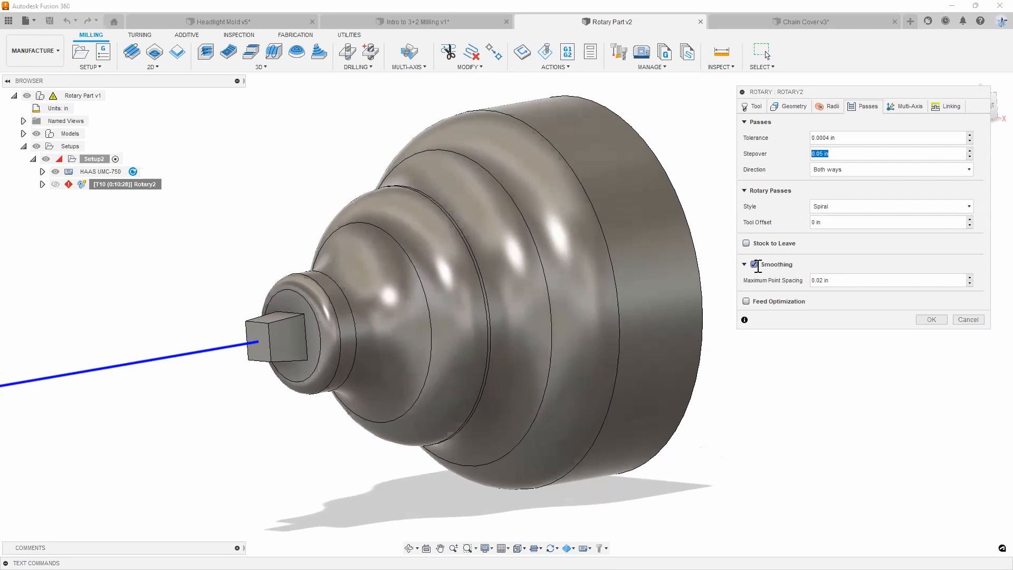
{"action": "left_click", "coordinate": [756, 264]}
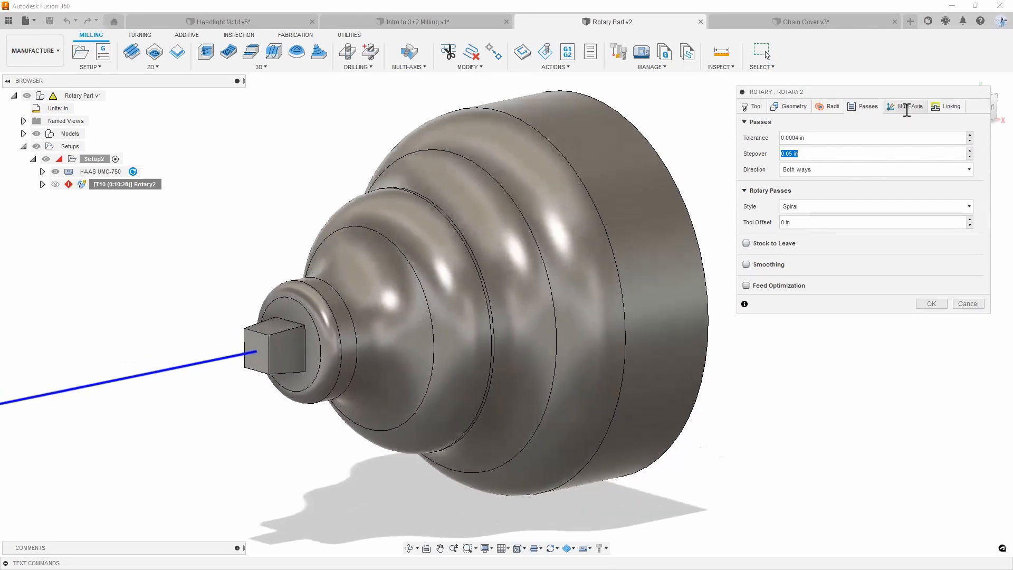
{"action": "left_click", "coordinate": [918, 108]}
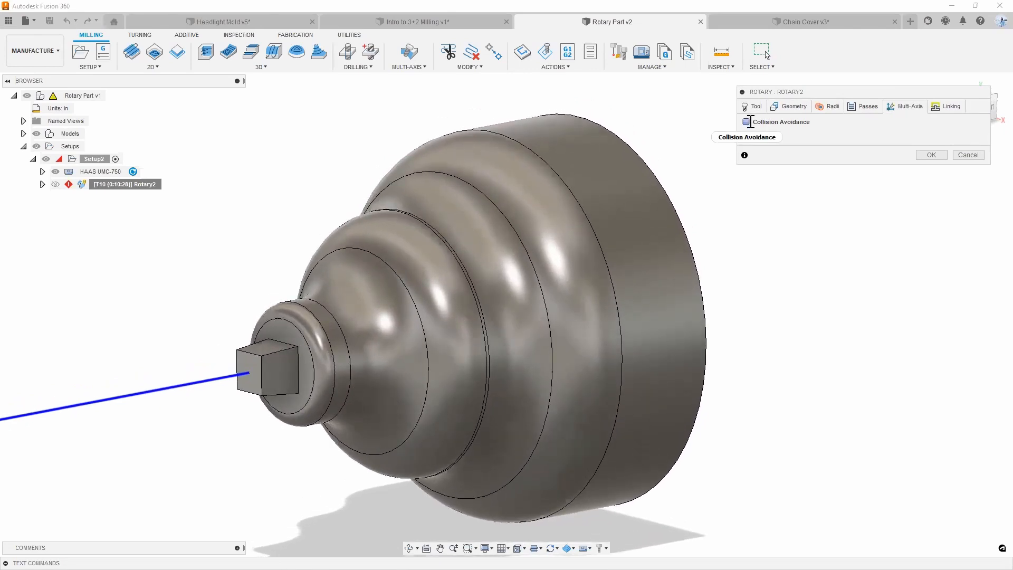
{"action": "mouse_move", "coordinate": [751, 123]}
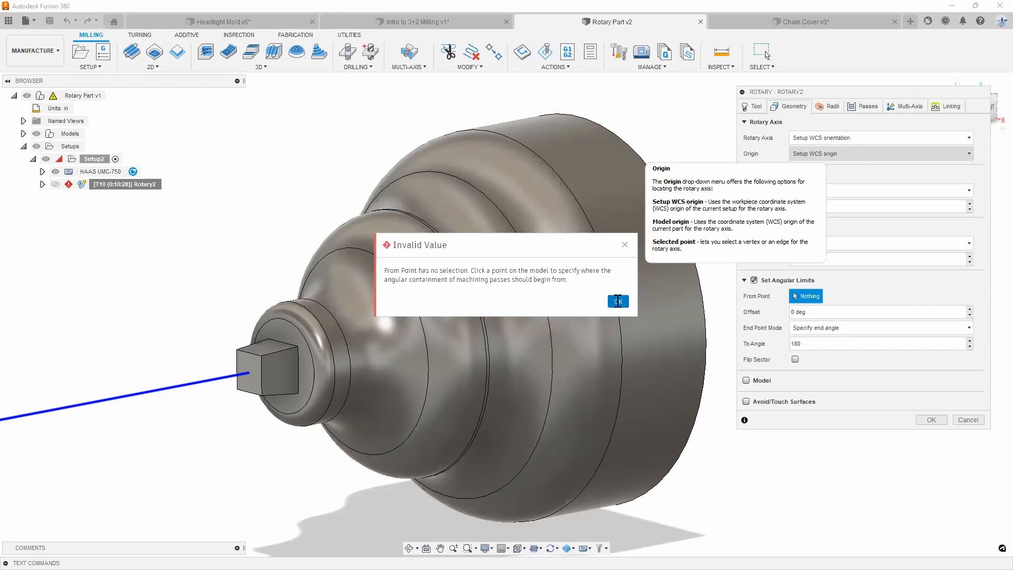
- Turn off the angular limits for the Rotary2 toolpath and close its settings
{"action": "left_click", "coordinate": [618, 301]}
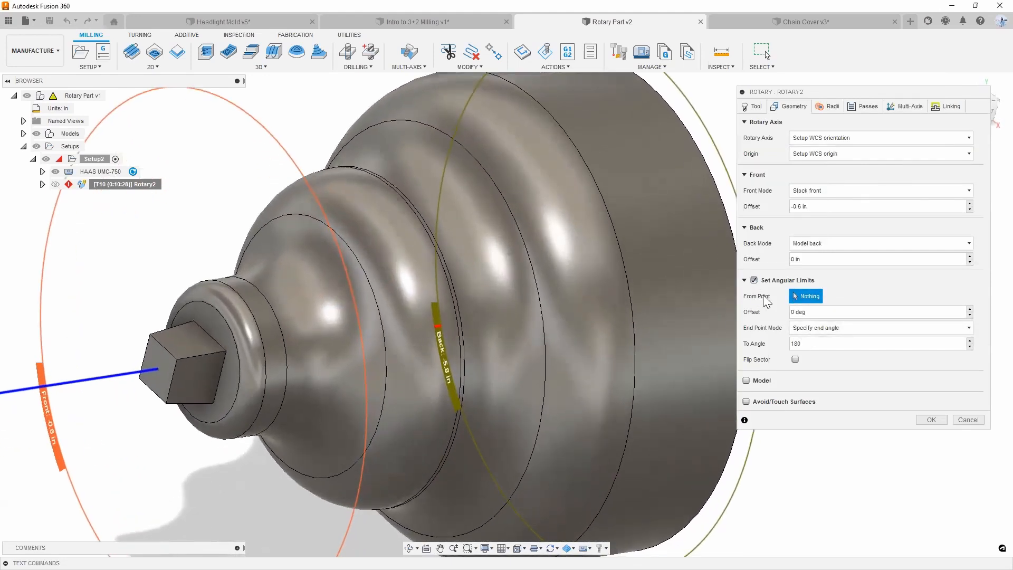
{"action": "left_click", "coordinate": [754, 280]}
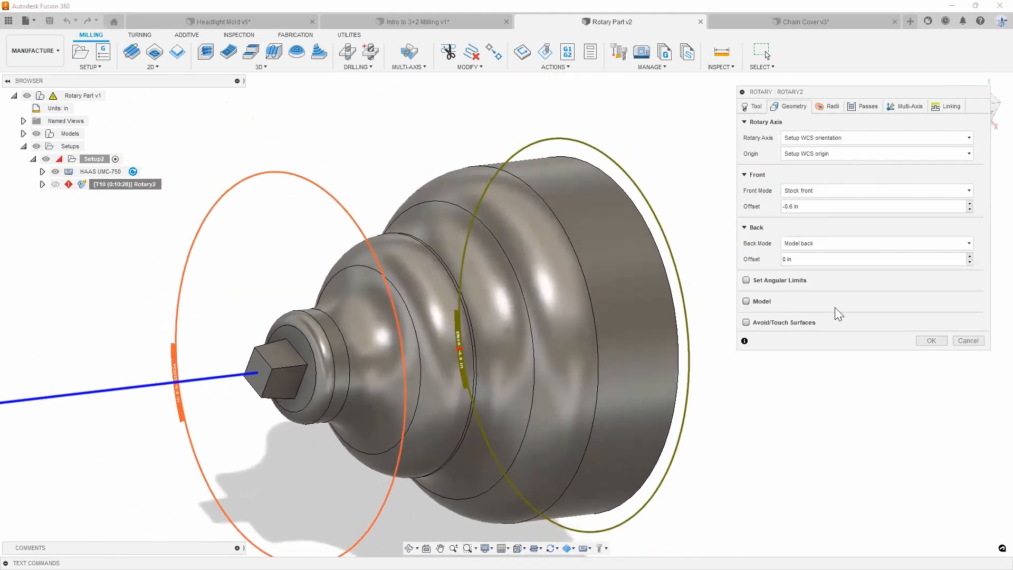
{"action": "left_click", "coordinate": [930, 342]}
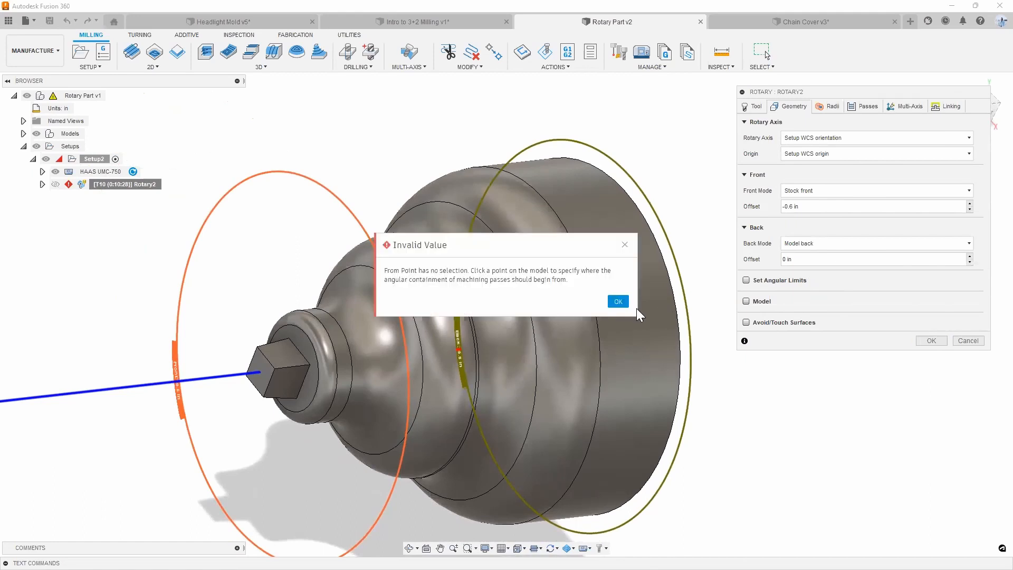
{"action": "left_click", "coordinate": [617, 304]}
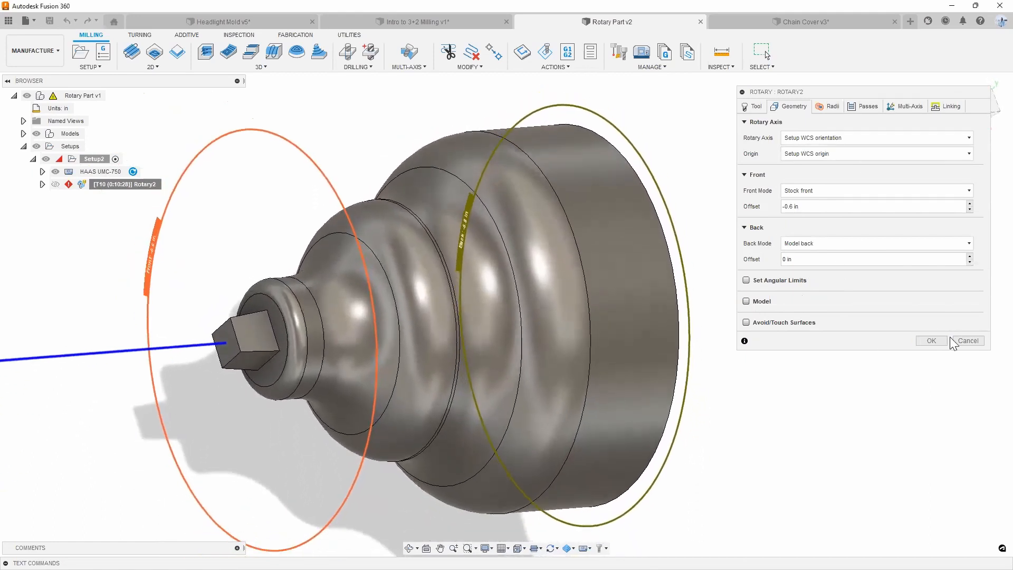
{"action": "key", "text": "Return"}
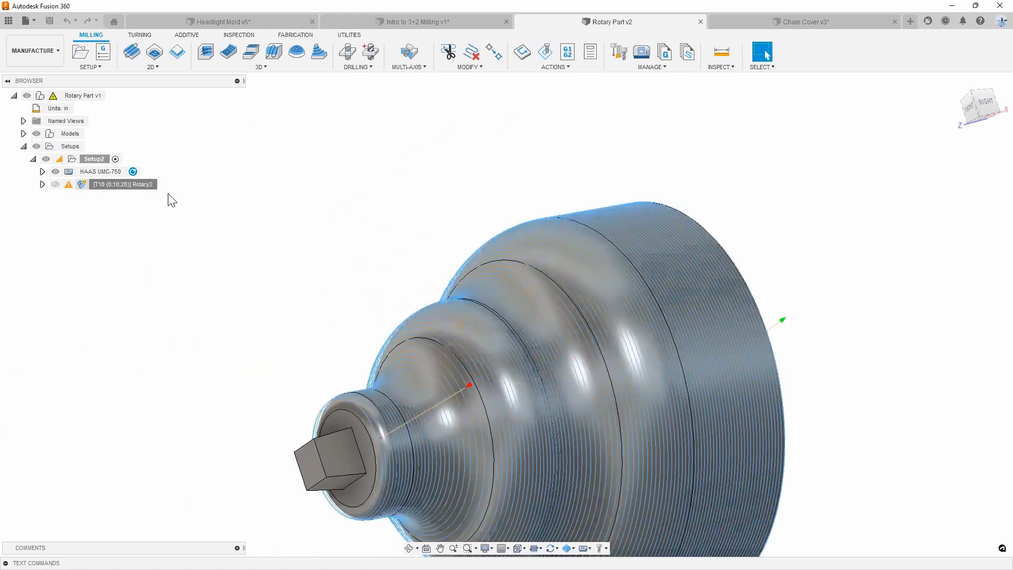
- Reopen the Rotary2 toolpath's geometry settings for review and examine its passes around the part
{"action": "right_click", "coordinate": [152, 185]}
{"action": "key", "text": "Return"}
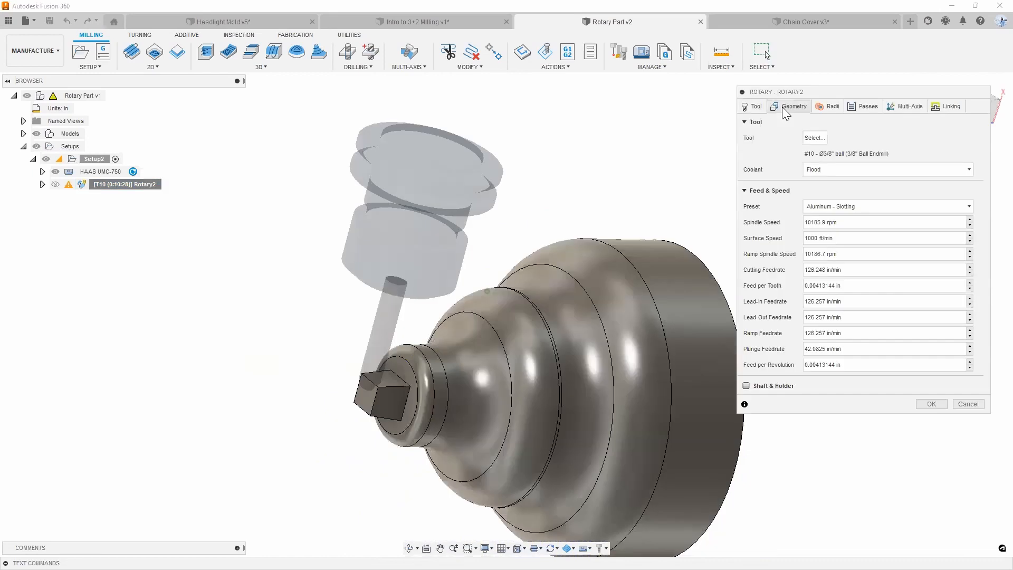
{"action": "left_click", "coordinate": [782, 107]}
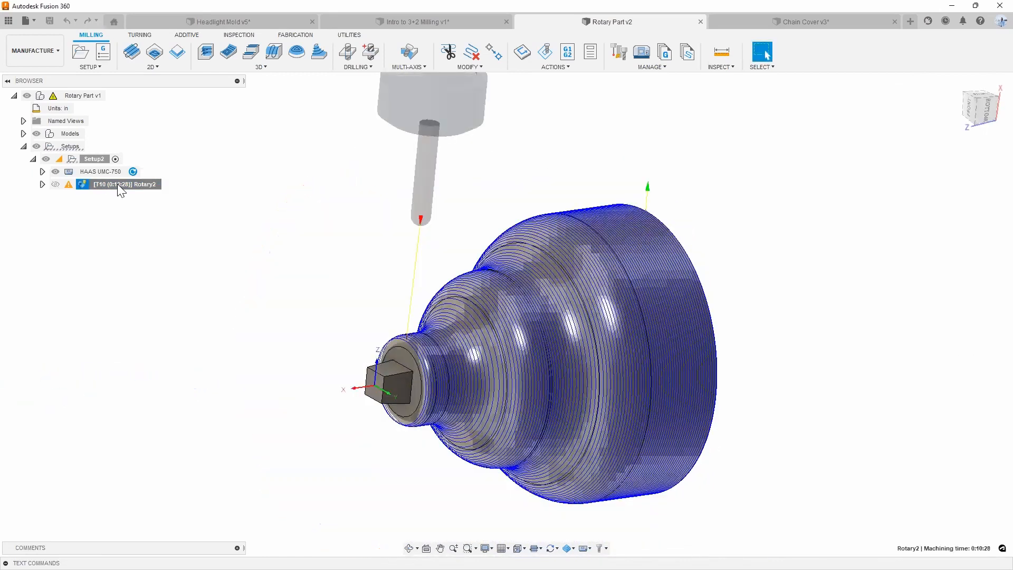
{"action": "scroll", "coordinate": [426, 369], "scroll_direction": "up", "scroll_amount": 4}
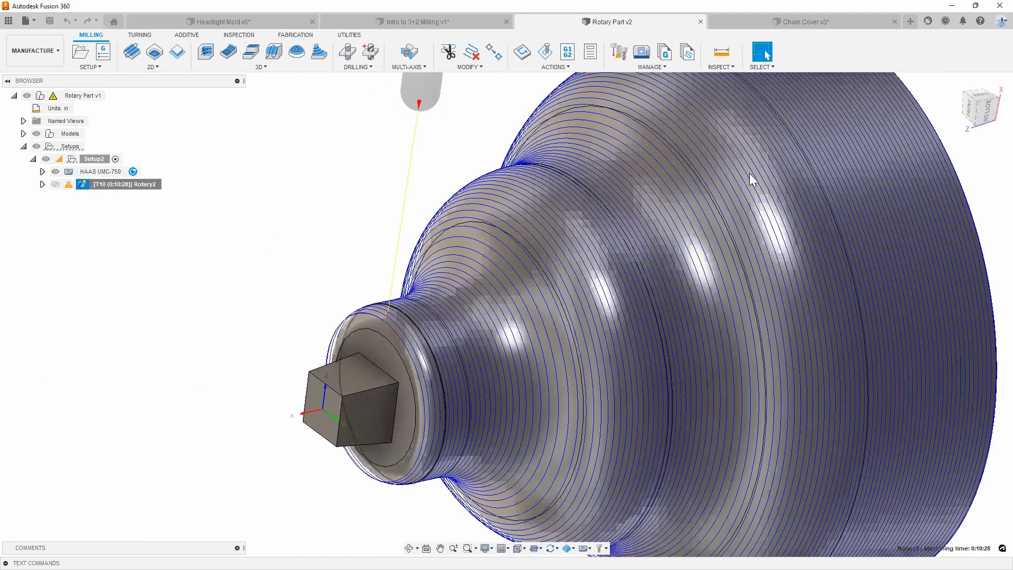
{"action": "scroll", "coordinate": [521, 298], "scroll_direction": "down", "scroll_amount": 2}
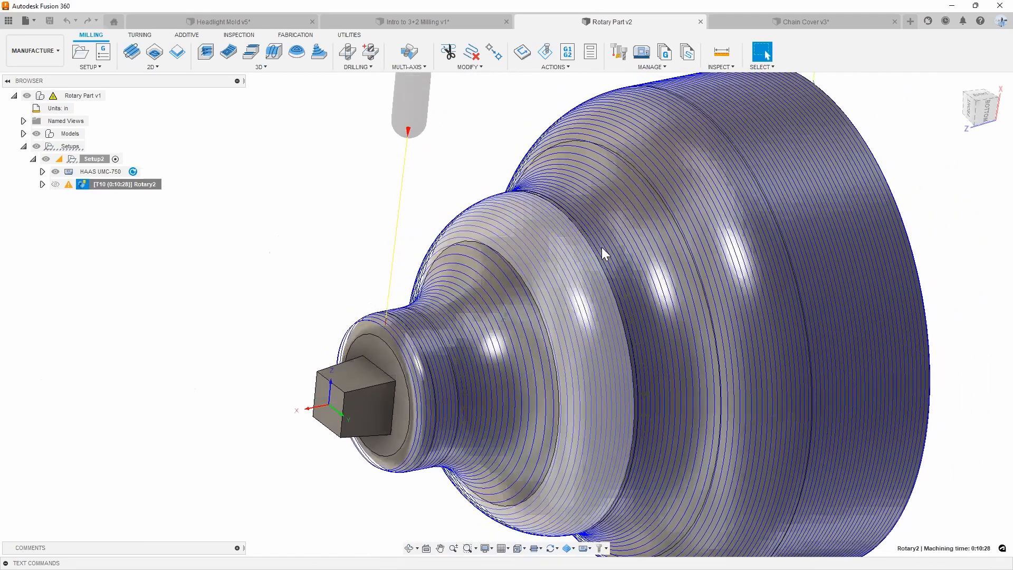
{"action": "scroll", "coordinate": [478, 271], "scroll_direction": "down", "scroll_amount": 2}
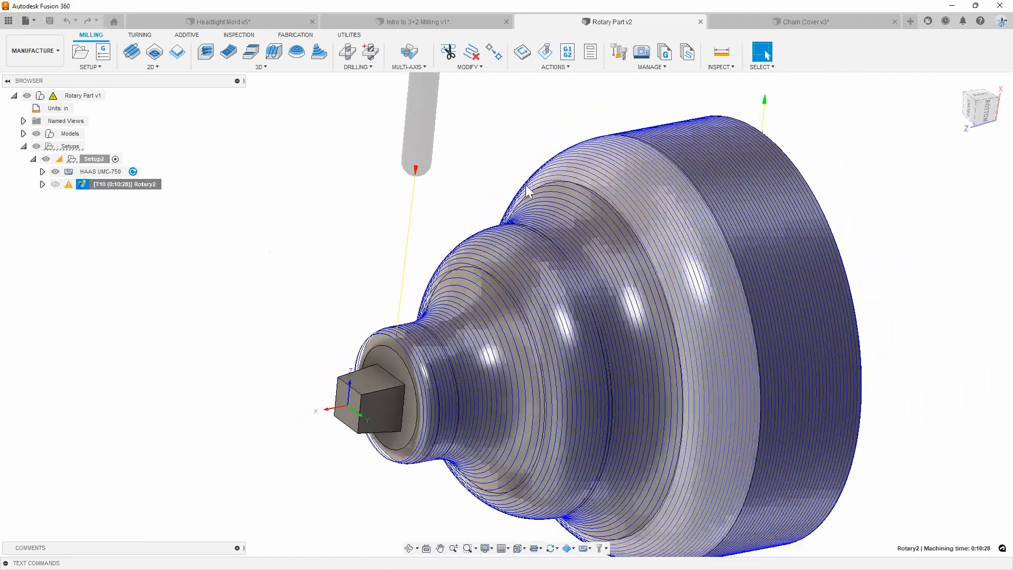
- Simulate the Rotary2 toolpath on the machine and play the motion with the part in close view
{"action": "right_click", "coordinate": [137, 188]}
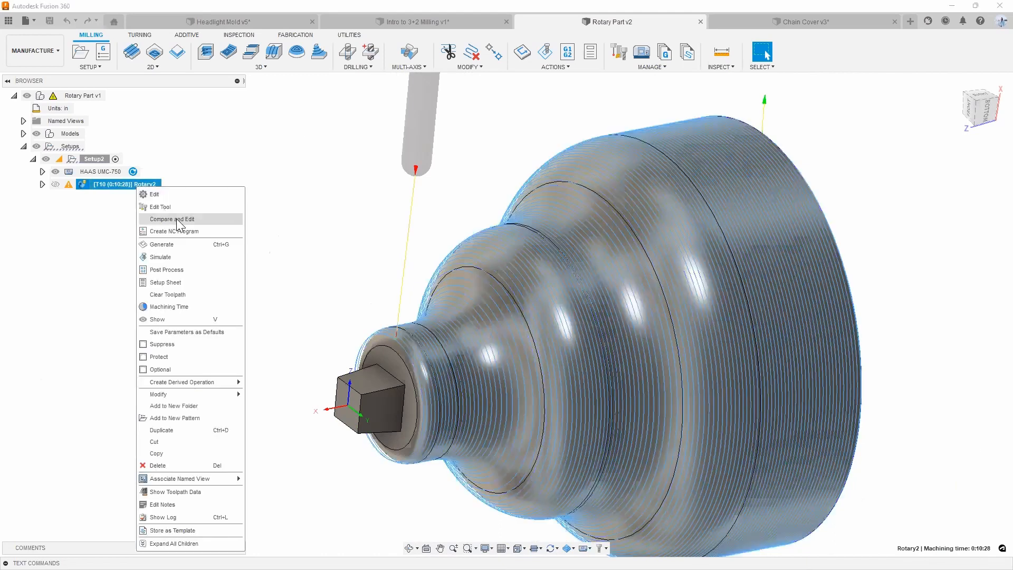
{"action": "key", "text": "Return"}
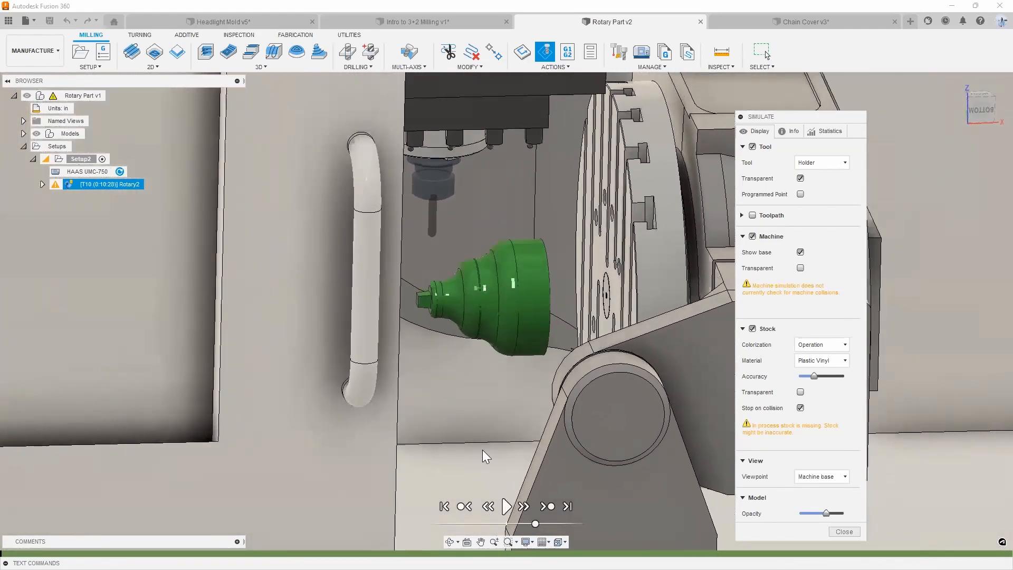
{"action": "left_click", "coordinate": [507, 507]}
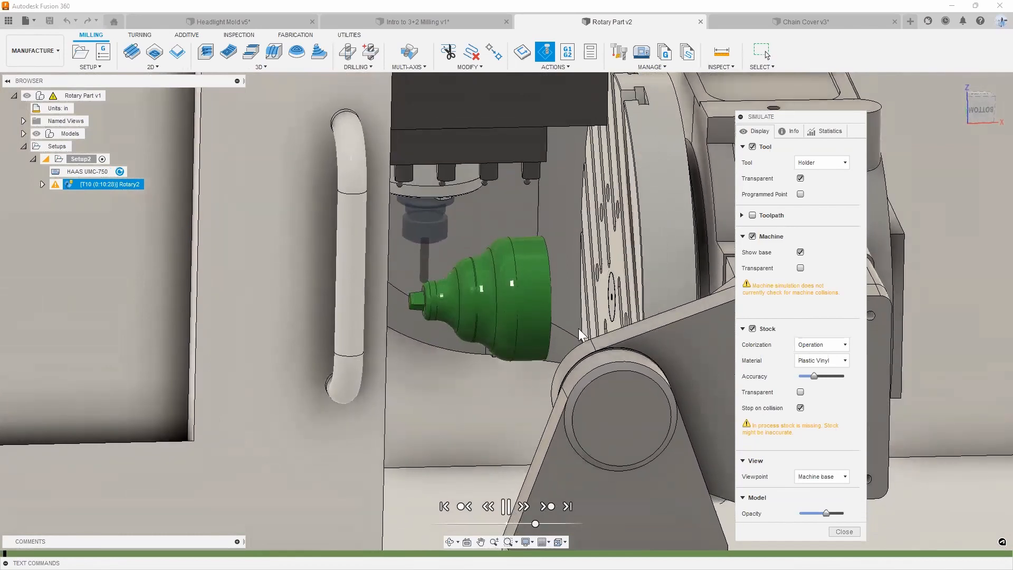
{"action": "scroll", "coordinate": [428, 281], "scroll_direction": "up", "scroll_amount": 3}
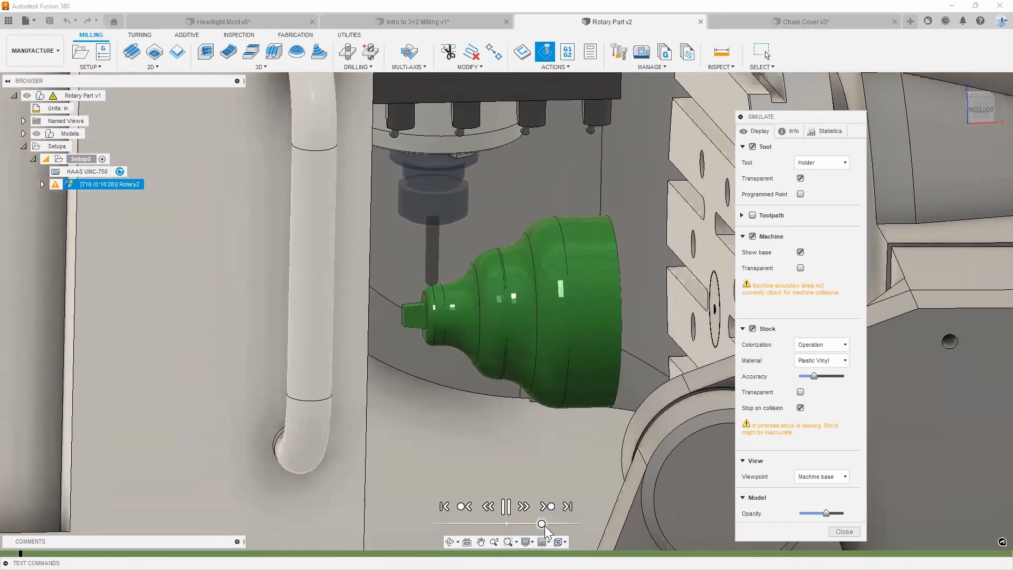
- Vary the simulation's playback speed, observe the table rotation within the whole machine, and close the simulation
{"action": "left_click_drag", "start_coordinate": [541, 525], "coordinate": [548, 525]}
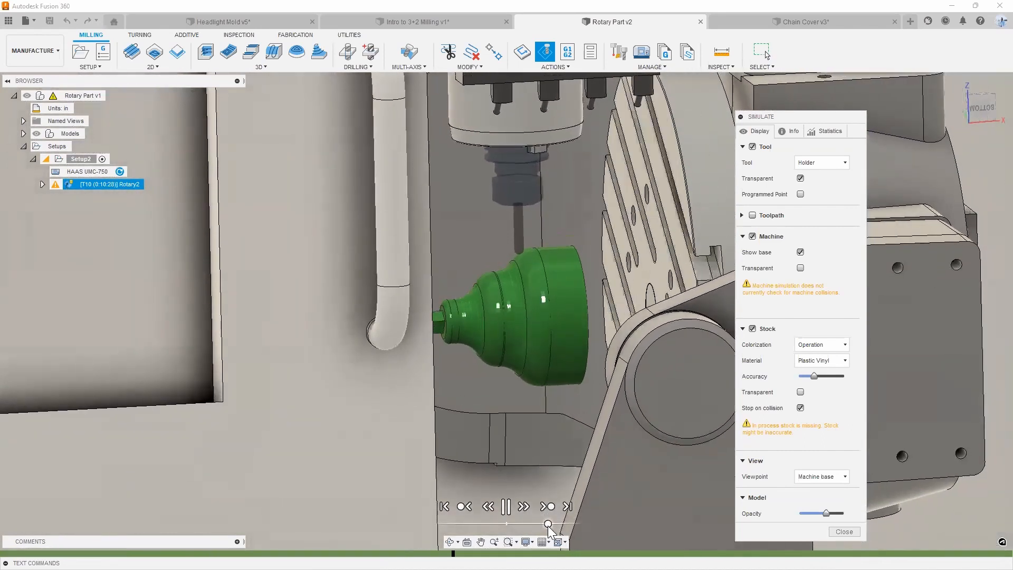
{"action": "left_click_drag", "start_coordinate": [547, 525], "coordinate": [537, 526]}
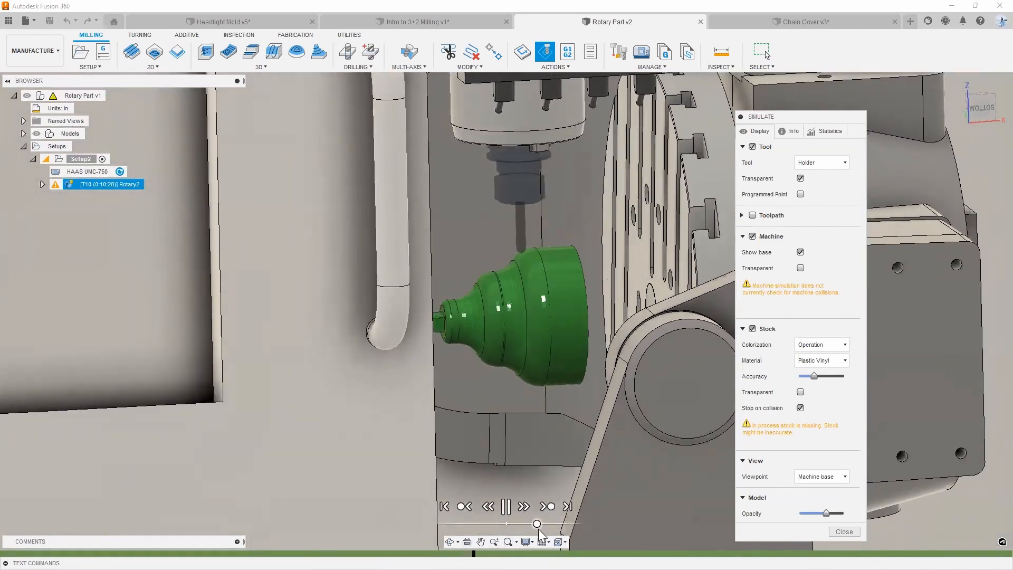
{"action": "left_click_drag", "start_coordinate": [537, 526], "coordinate": [546, 533]}
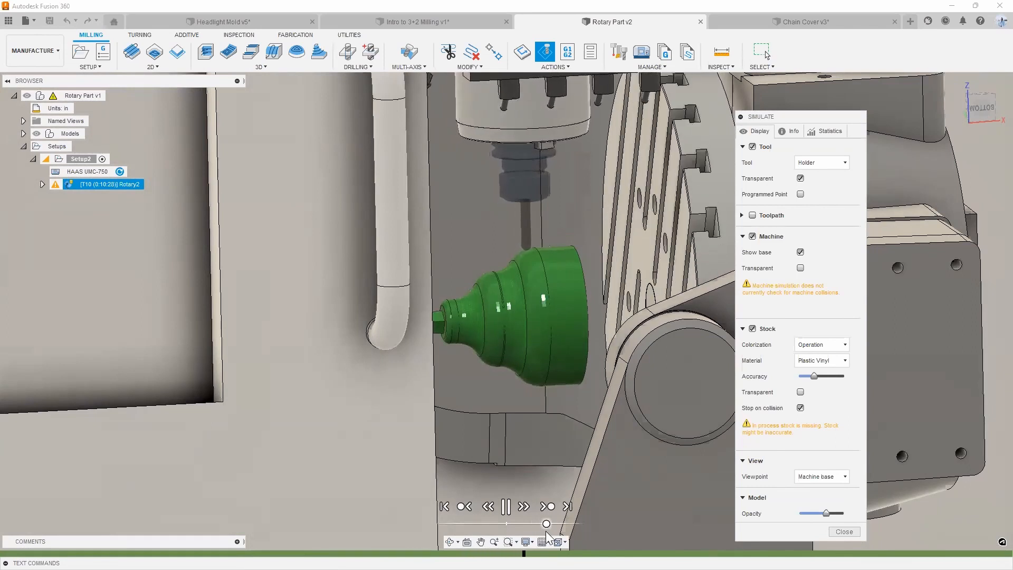
{"action": "left_click_drag", "start_coordinate": [547, 534], "coordinate": [553, 534]}
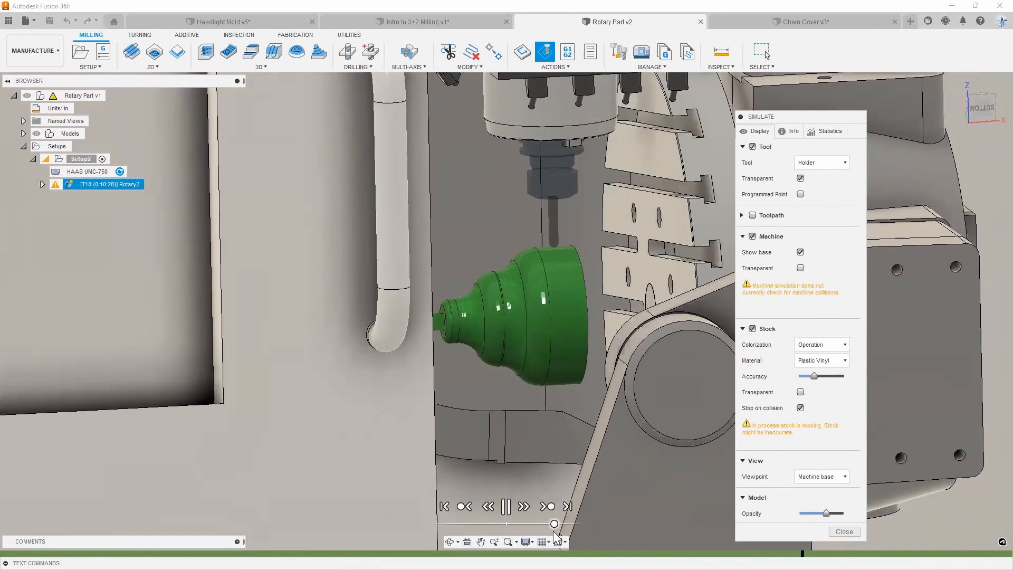
{"action": "scroll", "coordinate": [520, 387], "scroll_direction": "down", "scroll_amount": 4}
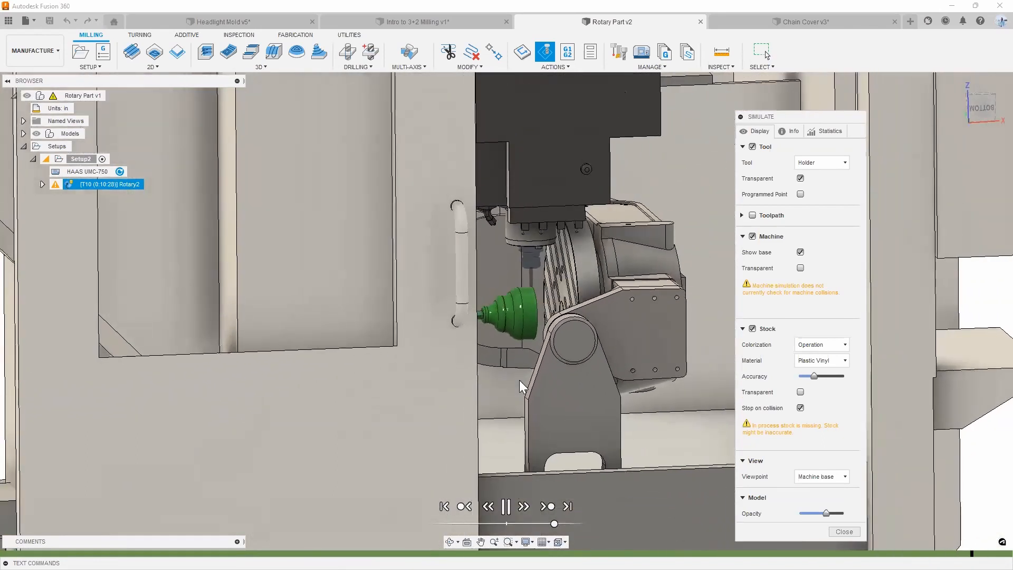
{"action": "scroll", "coordinate": [513, 388], "scroll_direction": "down", "scroll_amount": 3}
{"action": "scroll", "coordinate": [513, 388], "scroll_direction": "up", "scroll_amount": 2}
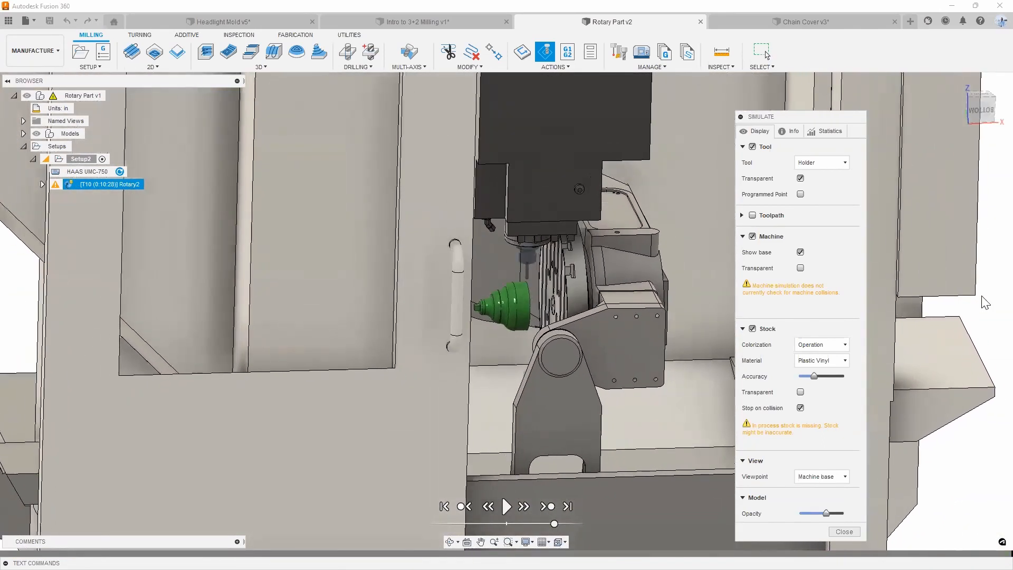
{"action": "scroll", "coordinate": [604, 533], "scroll_direction": "up", "scroll_amount": 2}
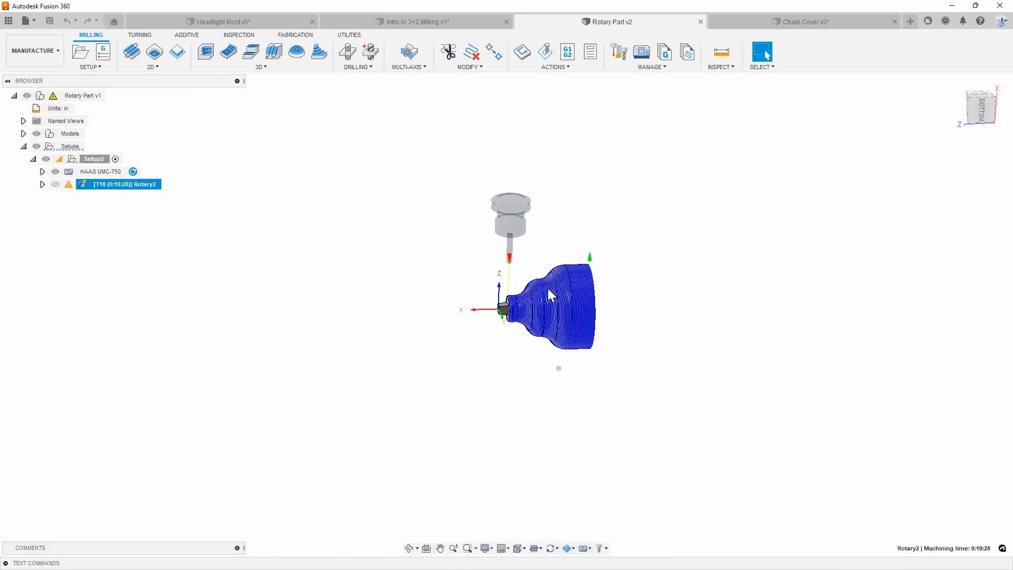
{"action": "key", "text": "Escape"}
{"action": "scroll", "coordinate": [549, 290], "scroll_direction": "up", "scroll_amount": 3}
{"action": "middle_click_drag", "start_coordinate": [551, 296], "coordinate": [460, 206], "text": "shift"}
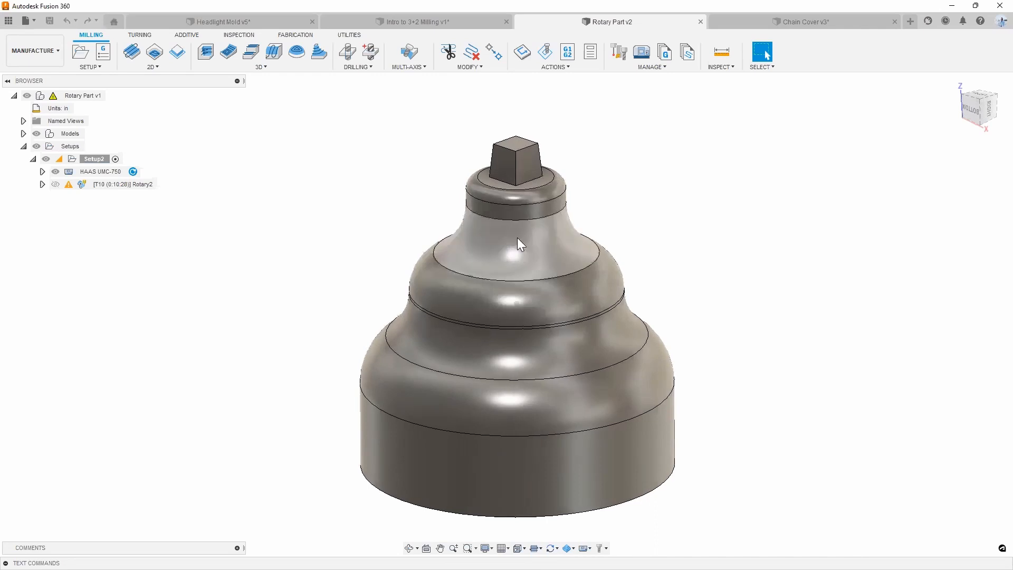
{"action": "scroll", "coordinate": [576, 222], "scroll_direction": "up", "scroll_amount": 3}
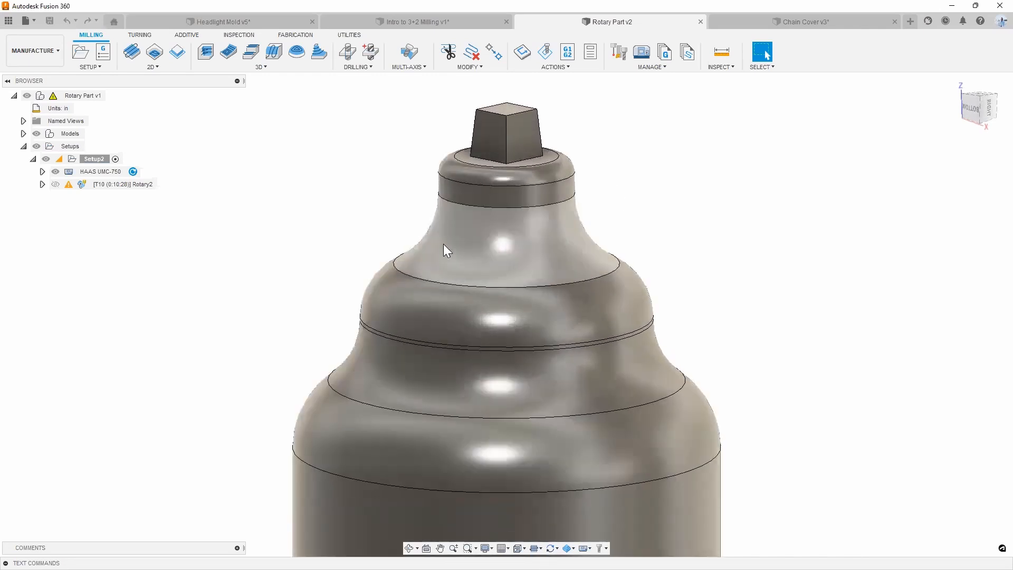
{"action": "middle_click_drag", "start_coordinate": [611, 328], "coordinate": [460, 296], "text": "shift"}
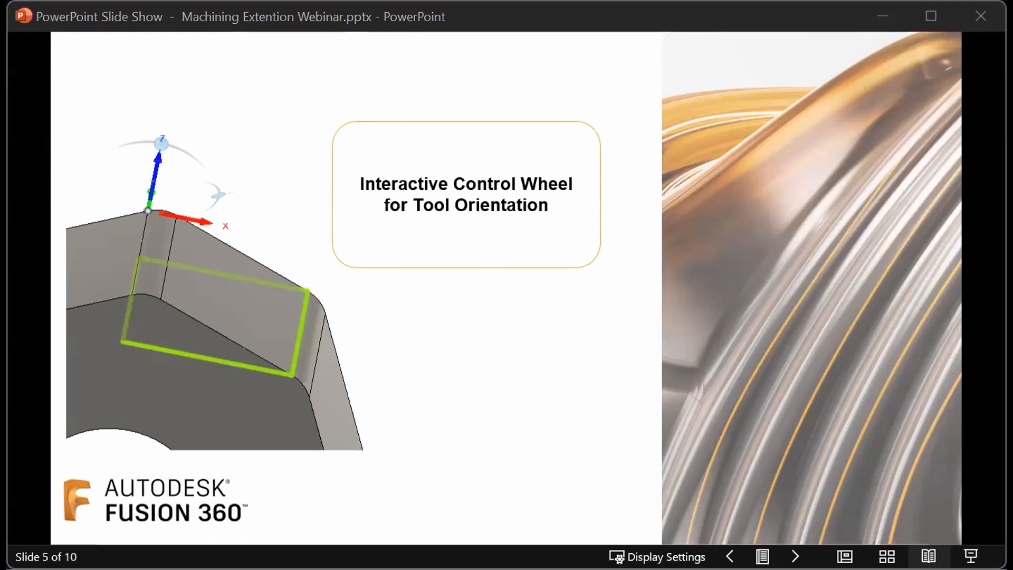
- Switch from the slide show to the Intro to 3+2 Milling document in Fusion 360 and highlight the angled face on the part's rear ear
{"action": "key", "text": "alt+Tab"}
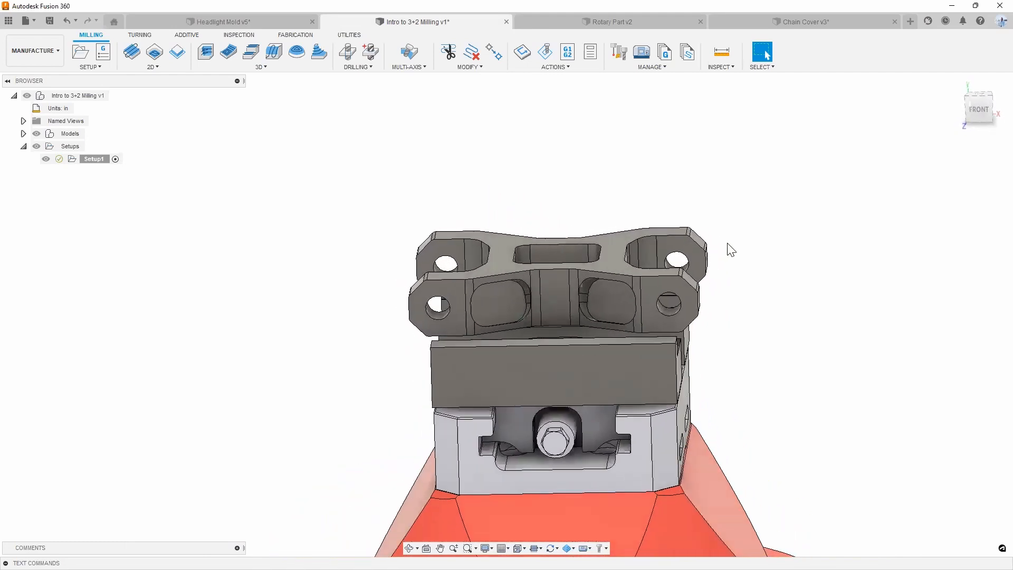
{"action": "scroll", "coordinate": [707, 243], "scroll_direction": "up", "scroll_amount": 5}
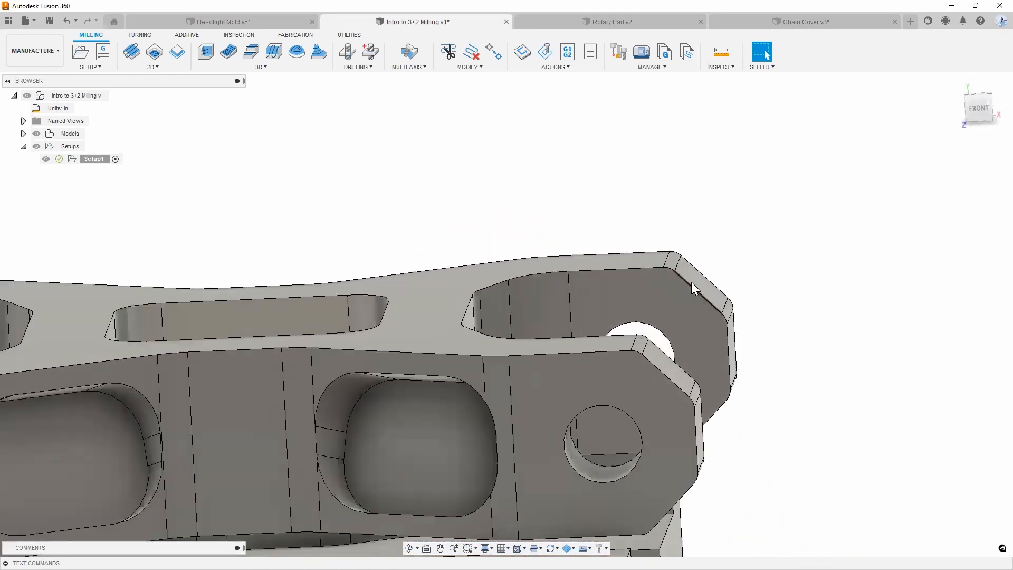
{"action": "scroll", "coordinate": [709, 291], "scroll_direction": "up", "scroll_amount": 2}
{"action": "left_click", "coordinate": [729, 302]}
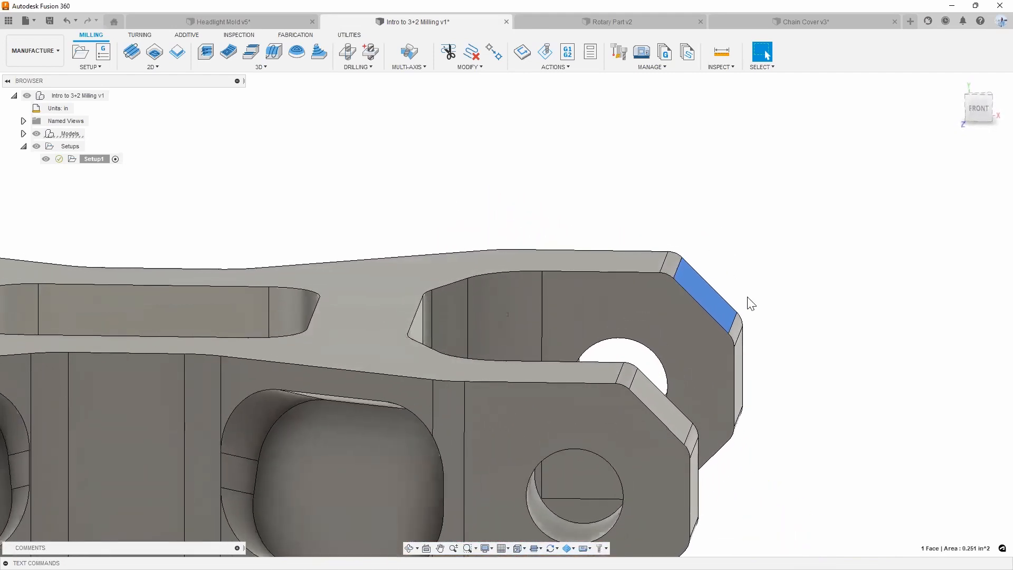
{"action": "scroll", "coordinate": [737, 233], "scroll_direction": "down", "scroll_amount": 3}
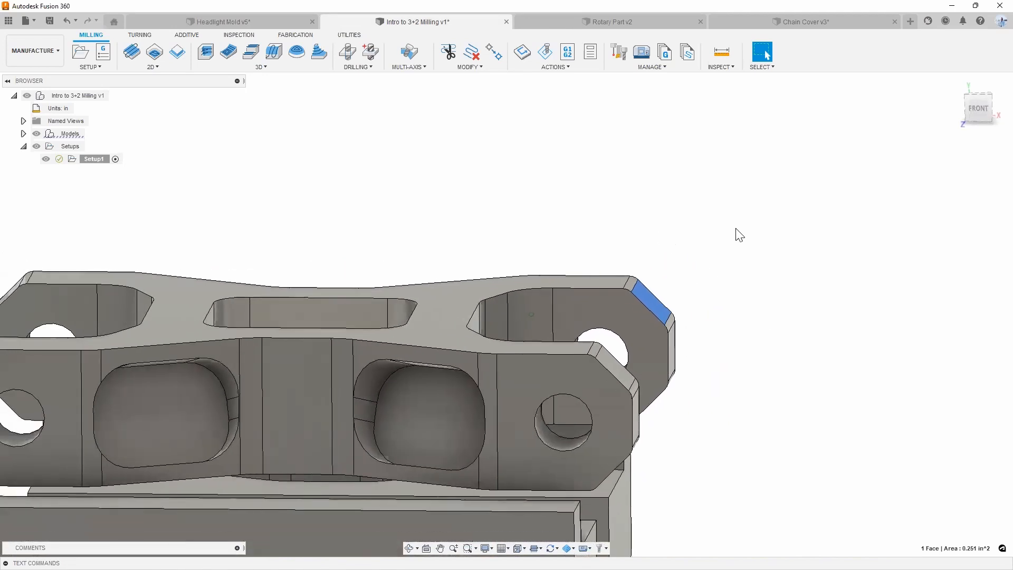
- Create a 2D Pocket toolpath in Setup1 using tool 2, the 1/4" flat end mill
{"action": "left_click", "coordinate": [183, 70]}
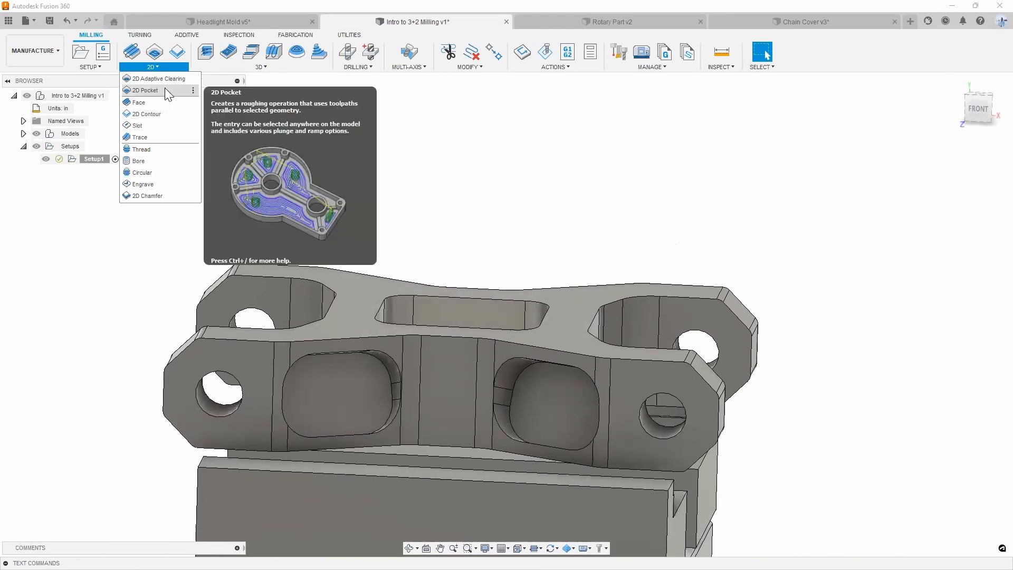
{"action": "left_click", "coordinate": [165, 90]}
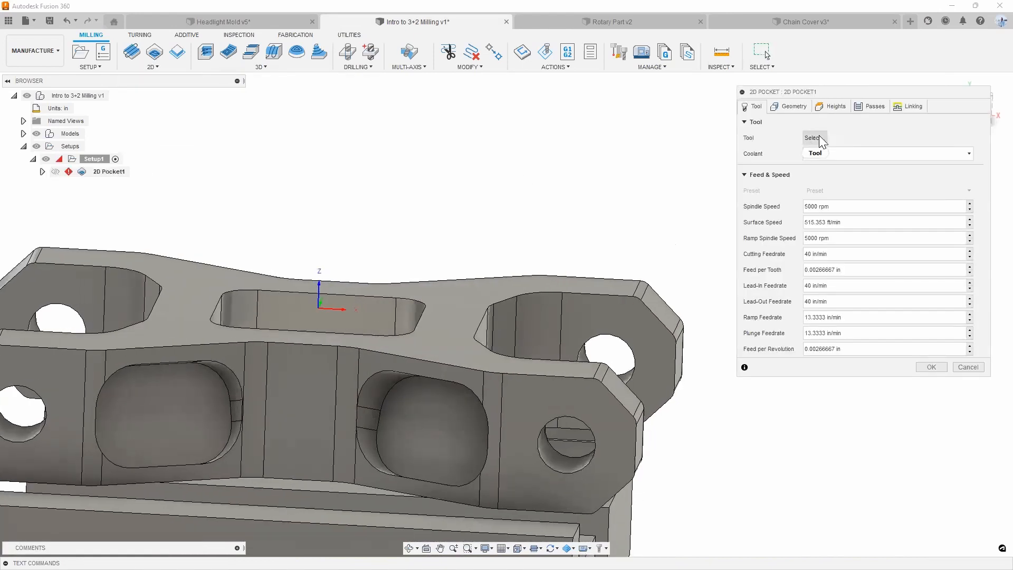
{"action": "left_click", "coordinate": [815, 138]}
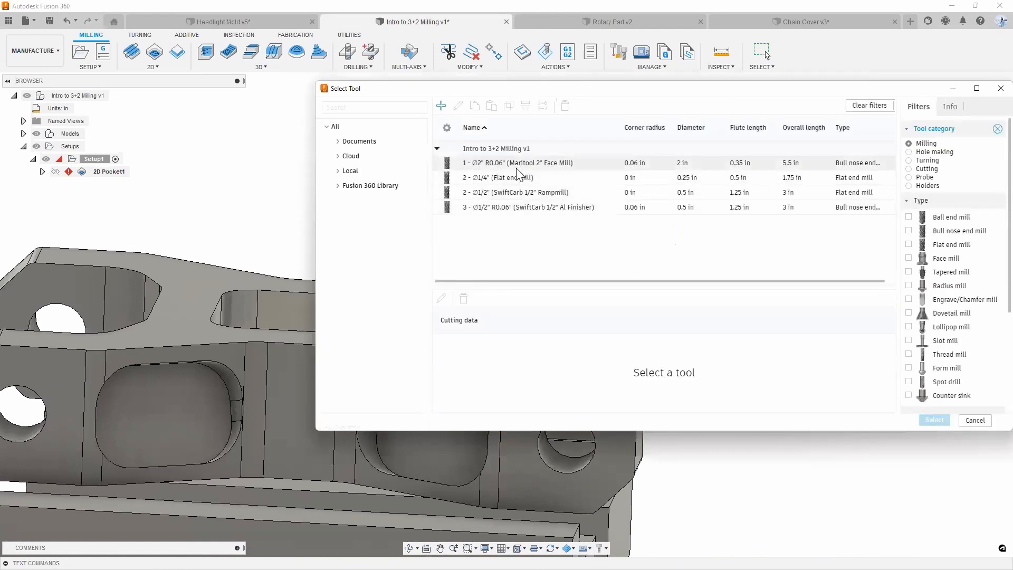
{"action": "left_click", "coordinate": [519, 178]}
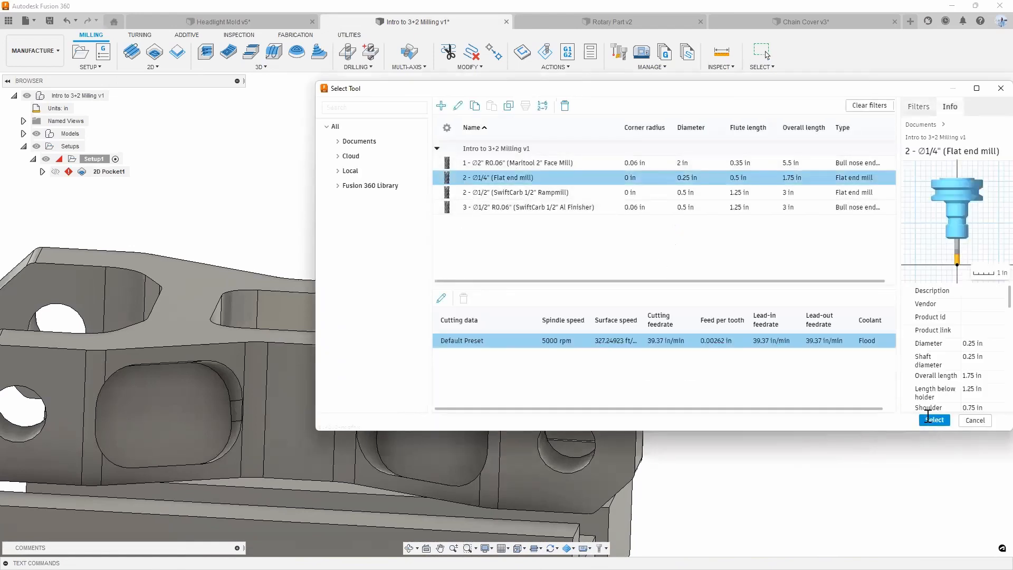
{"action": "key", "text": "Return"}
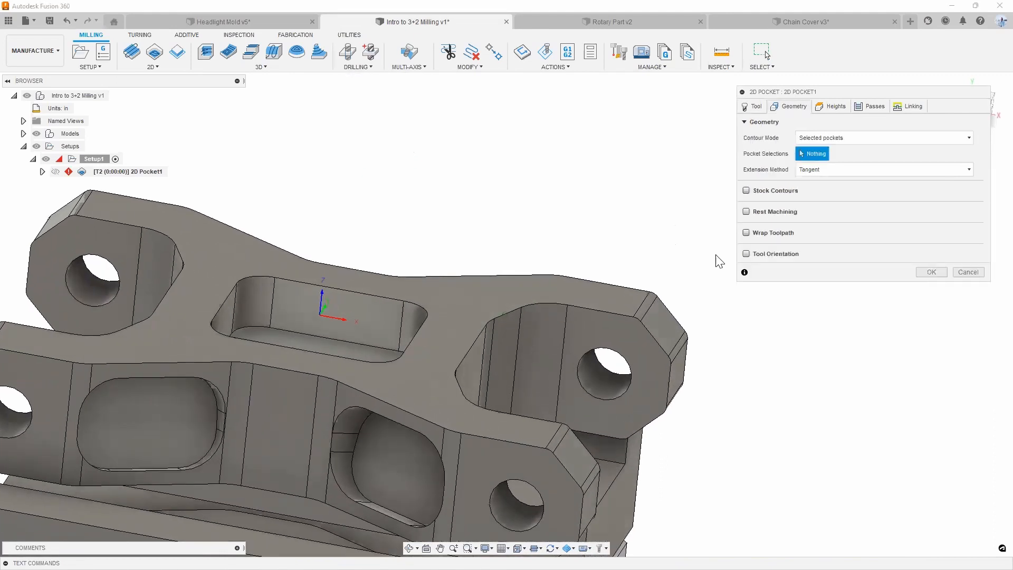
- Try orienting the 2D Pocket by Z axis/plane & X axis with the rear ear's angled face as Z axis, and discard the operation
{"action": "middle_click_drag", "start_coordinate": [714, 258], "coordinate": [683, 324], "text": "shift"}
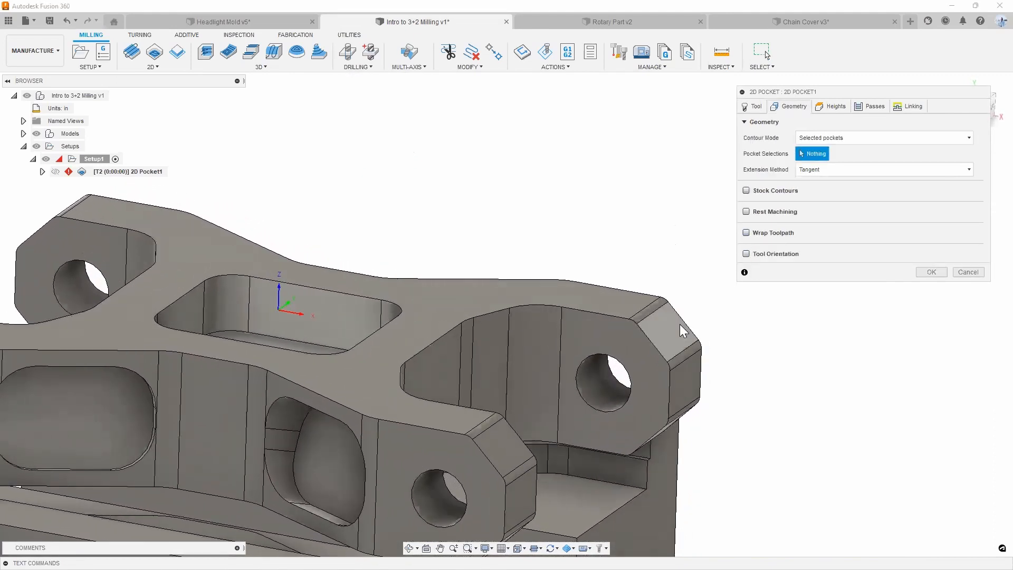
{"action": "left_click", "coordinate": [747, 253]}
{"action": "left_click", "coordinate": [844, 270]}
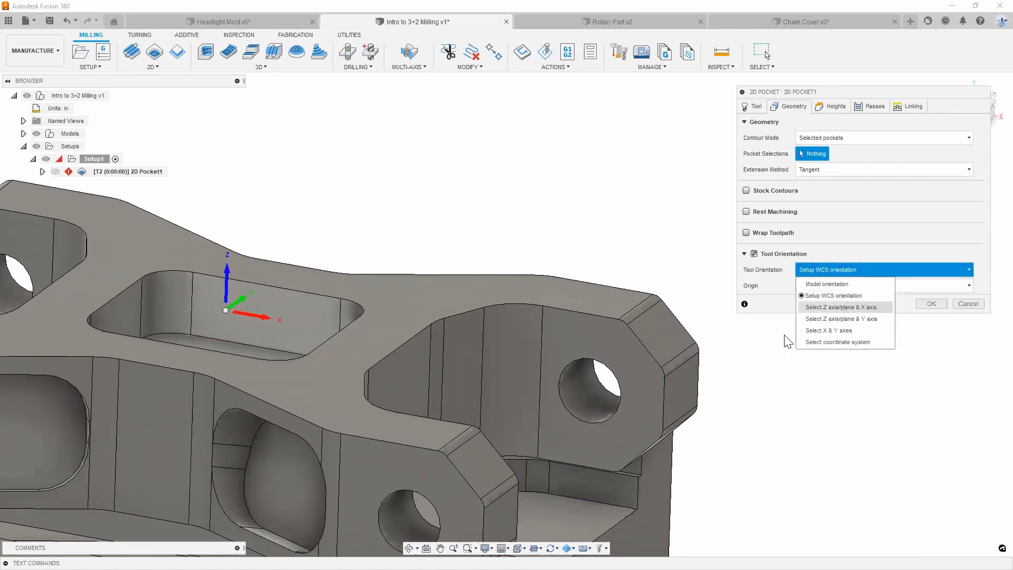
{"action": "left_click", "coordinate": [841, 307]}
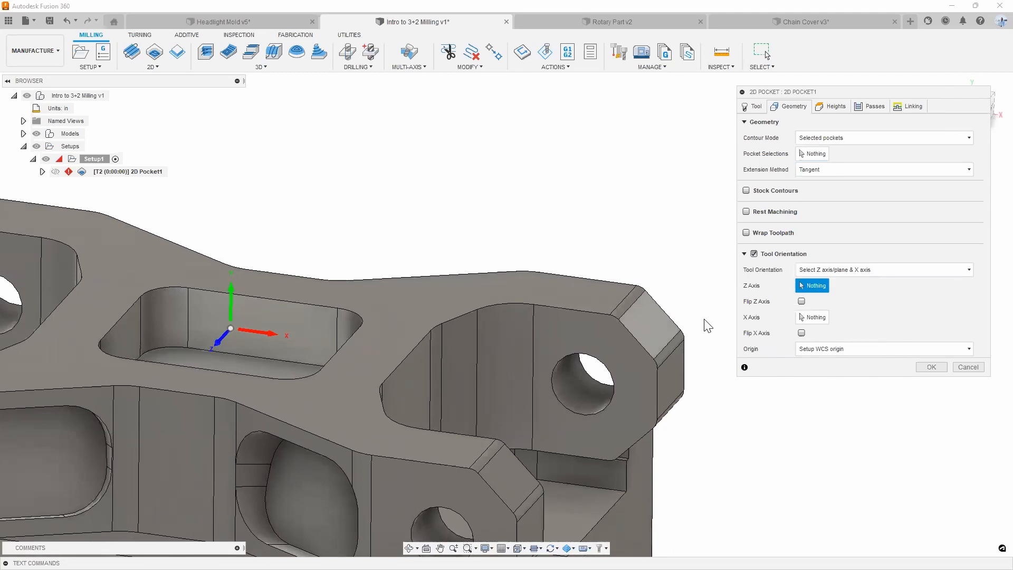
{"action": "left_click", "coordinate": [655, 326]}
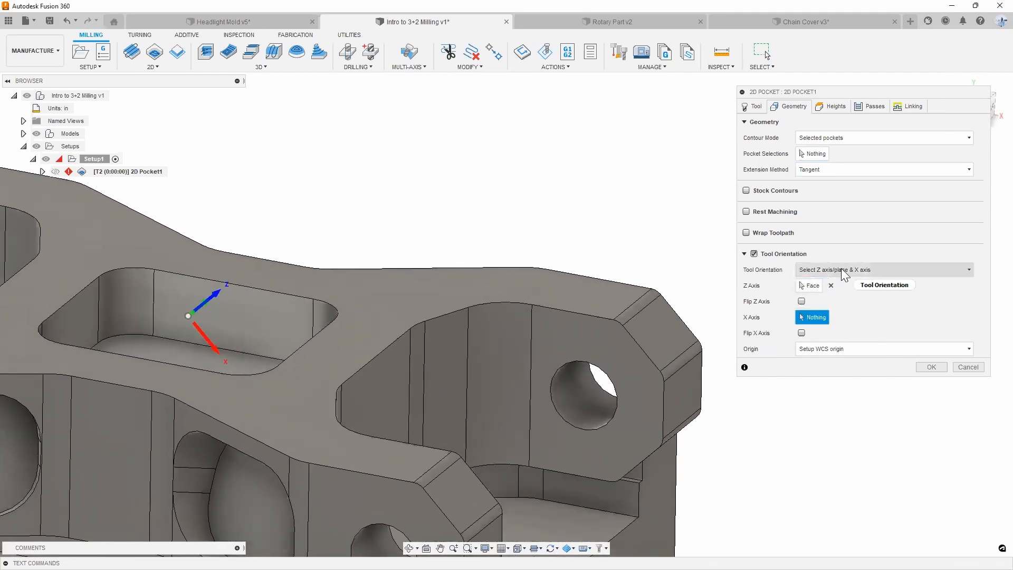
{"action": "left_click", "coordinate": [860, 270]}
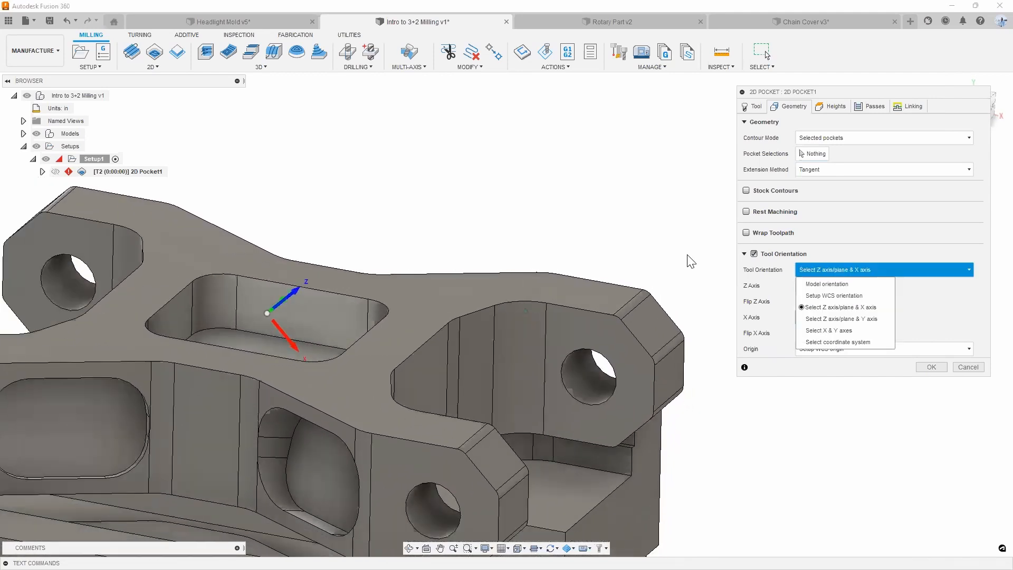
{"action": "scroll", "coordinate": [711, 285], "scroll_direction": "down", "scroll_amount": 3}
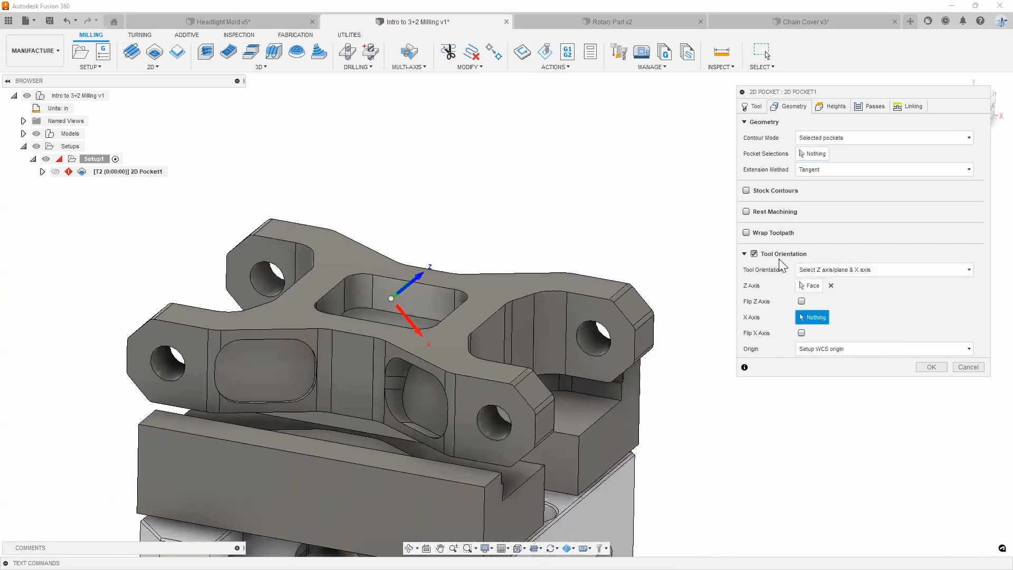
{"action": "left_click", "coordinate": [967, 369]}
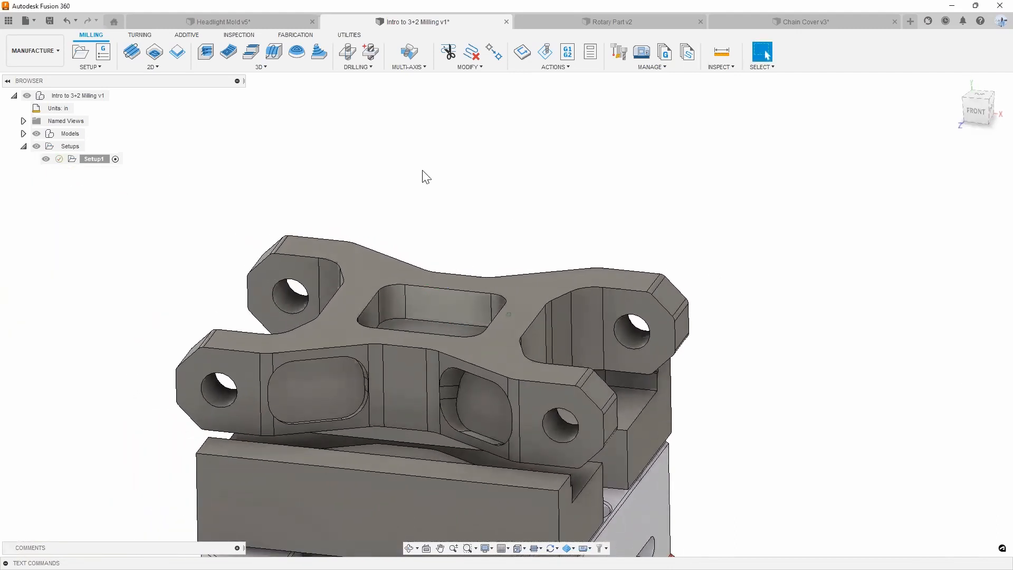
- Create a 3D Parallel toolpath in Setup1 using tool 2, the 1/4" flat end mill
{"action": "left_click", "coordinate": [273, 63]}
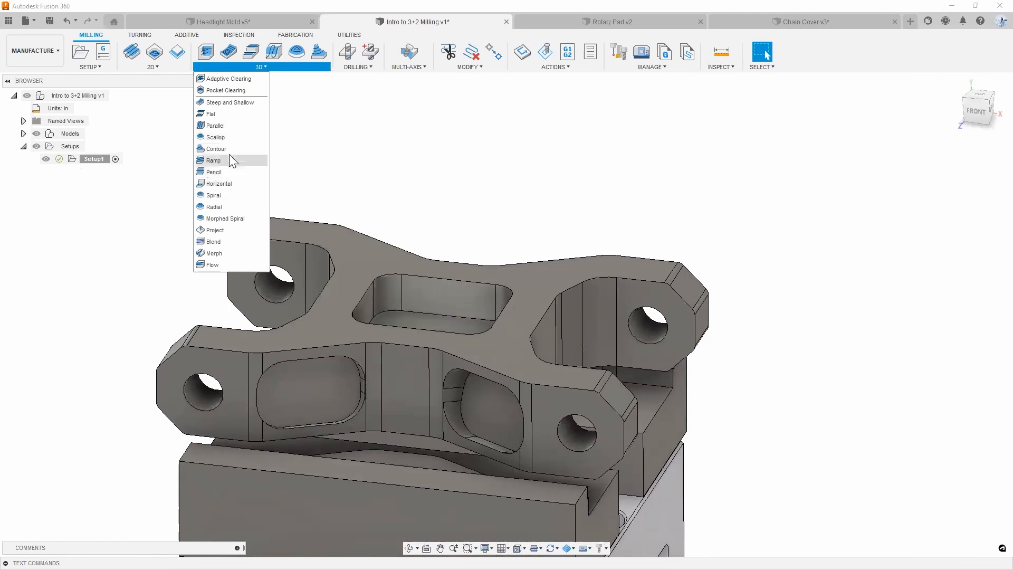
{"action": "left_click", "coordinate": [225, 126]}
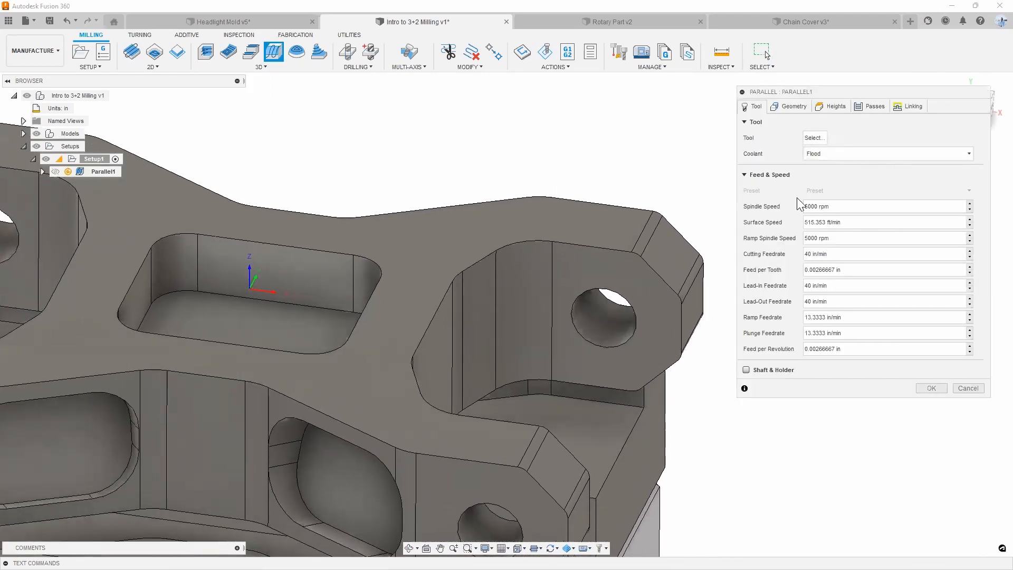
{"action": "left_click", "coordinate": [814, 138]}
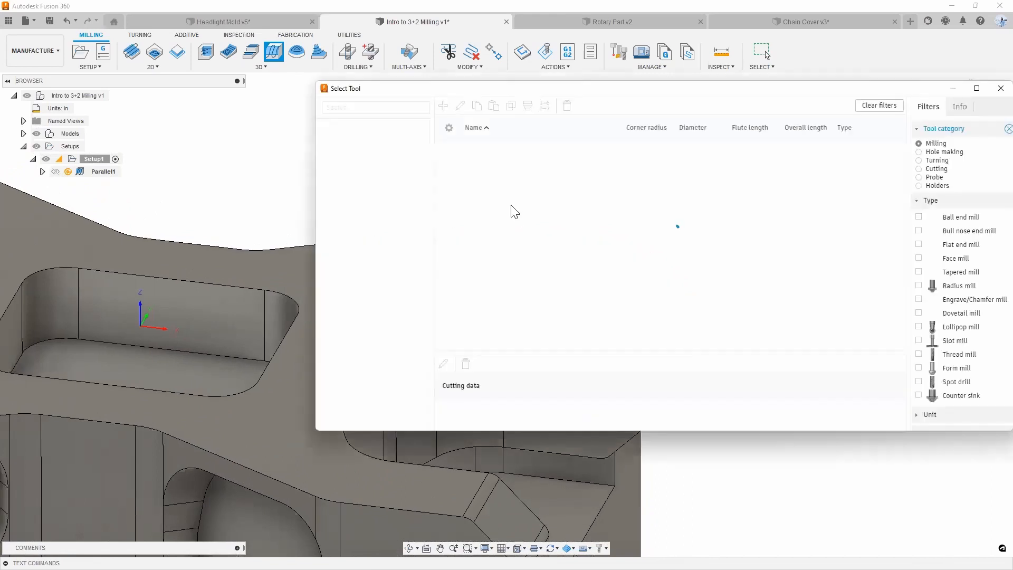
{"action": "left_click", "coordinate": [521, 178]}
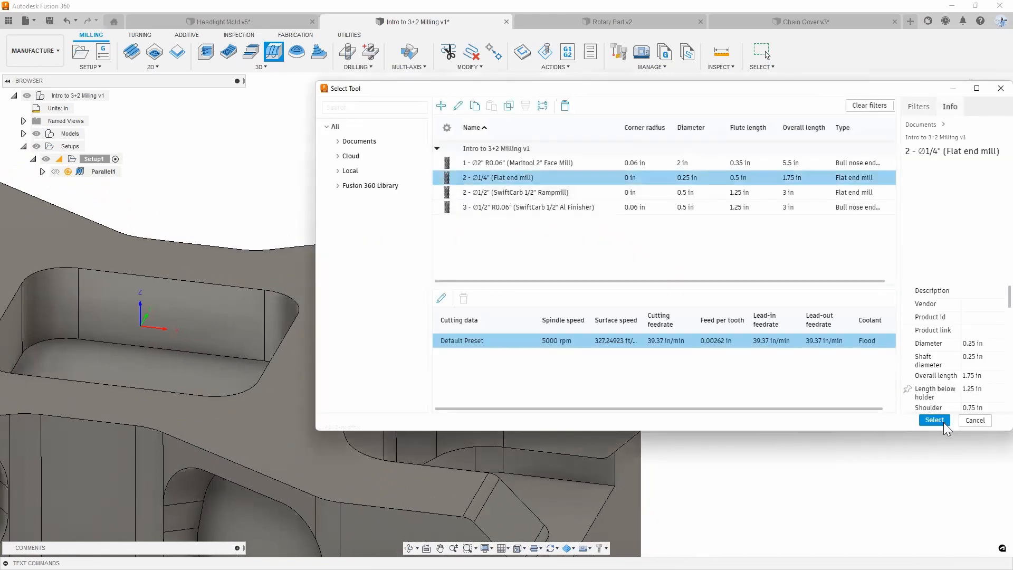
{"action": "left_click", "coordinate": [935, 420]}
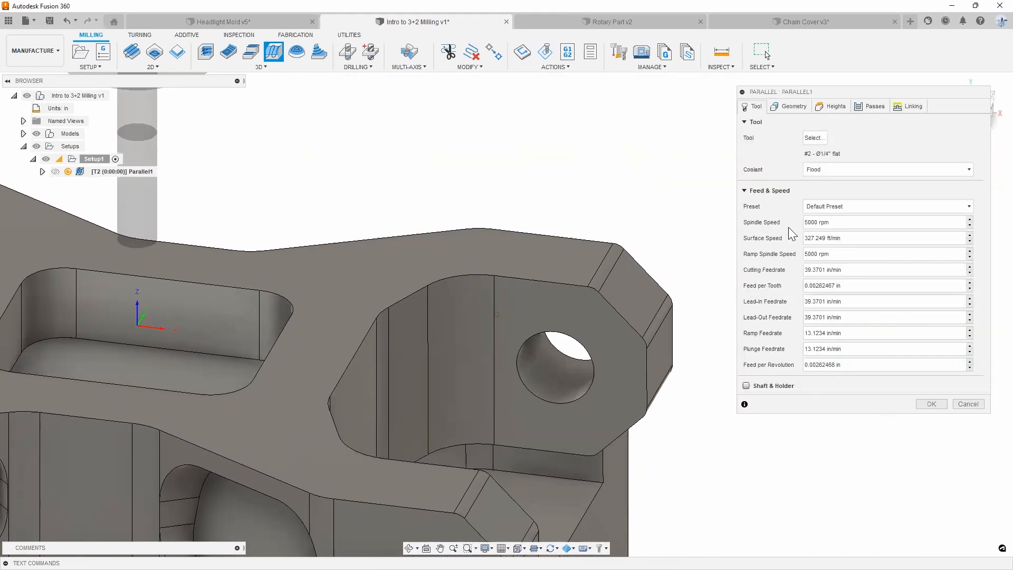
- Enable Tool Orientation for the Parallel toolpath and rotate the setup WCS orientation to a turn of -20 deg
{"action": "left_click", "coordinate": [789, 106]}
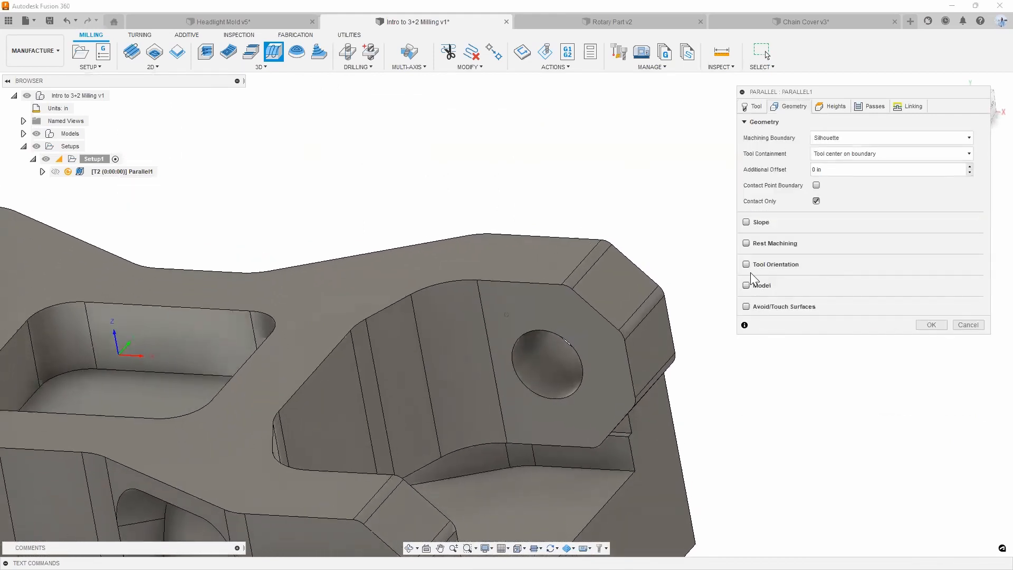
{"action": "left_click", "coordinate": [747, 263]}
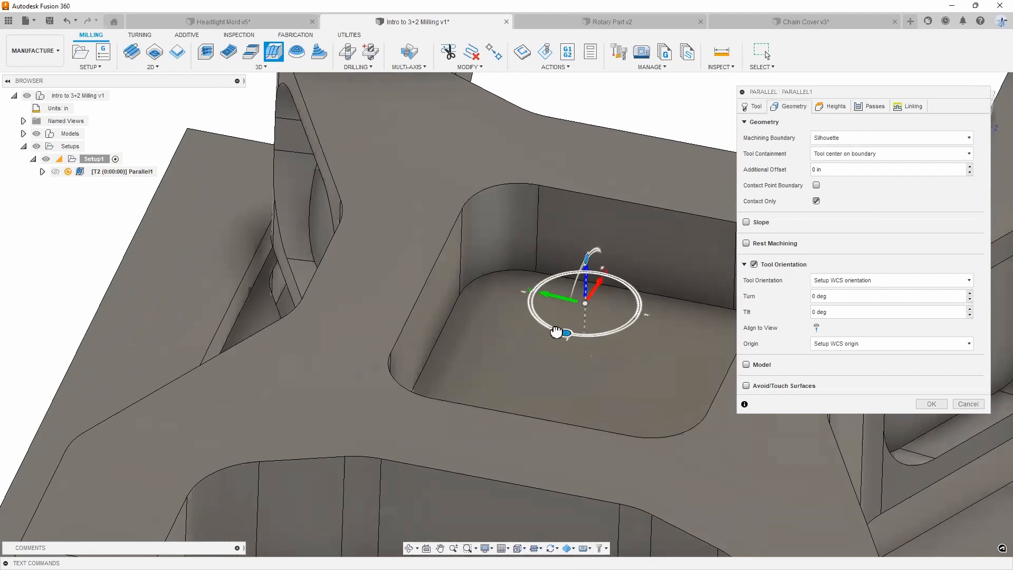
{"action": "mouse_move", "coordinate": [561, 334]}
{"action": "left_mouse_down"}
{"action": "mouse_move", "coordinate": [536, 317]}
{"action": "mouse_move", "coordinate": [560, 326]}
{"action": "left_mouse_up"}
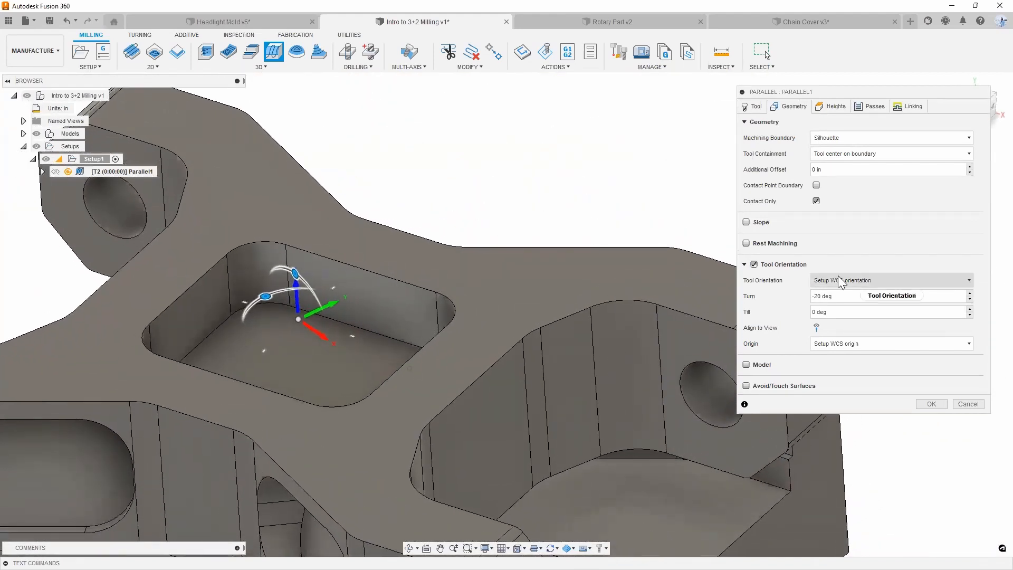
- Switch the tool orientation to Select Z axis/plane & X axis and use the rear ear's angled face as the Z axis
{"action": "left_click", "coordinate": [859, 280]}
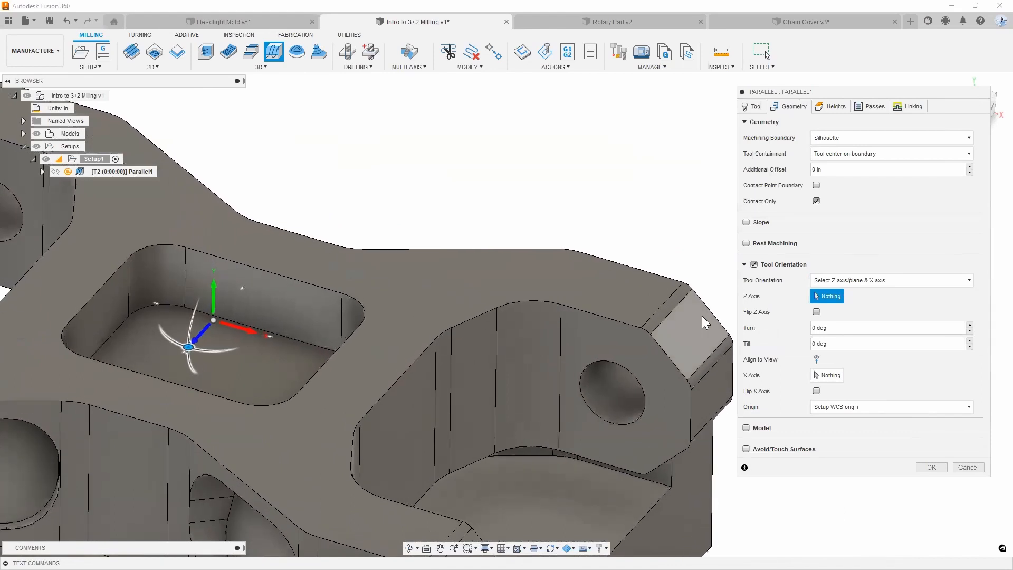
{"action": "left_click", "coordinate": [704, 328]}
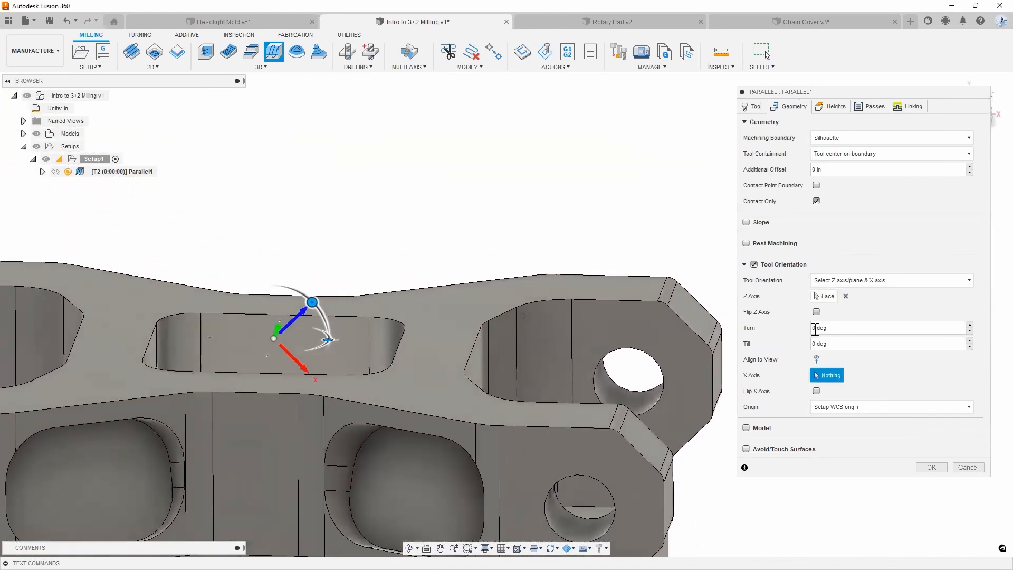
{"action": "left_click", "coordinate": [698, 316]}
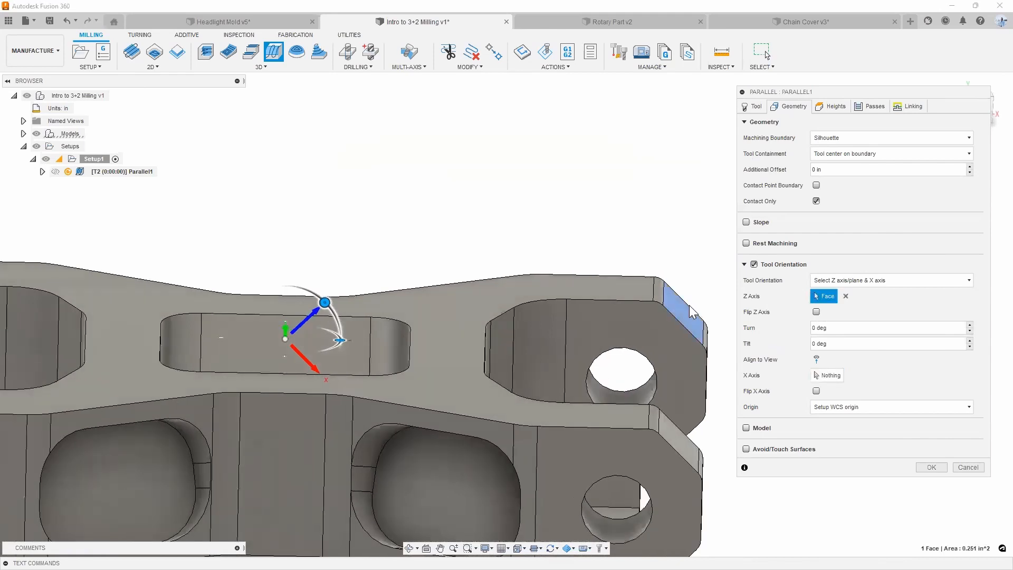
- Rotate the face-based tool orientation to a turn of 10 deg with the on-model manipulator
{"action": "middle_click_drag", "start_coordinate": [664, 325], "coordinate": [600, 376], "text": "shift"}
{"action": "mouse_move", "coordinate": [597, 382]}
{"action": "left_mouse_down"}
{"action": "mouse_move", "coordinate": [576, 373]}
{"action": "mouse_move", "coordinate": [603, 373]}
{"action": "left_mouse_up"}
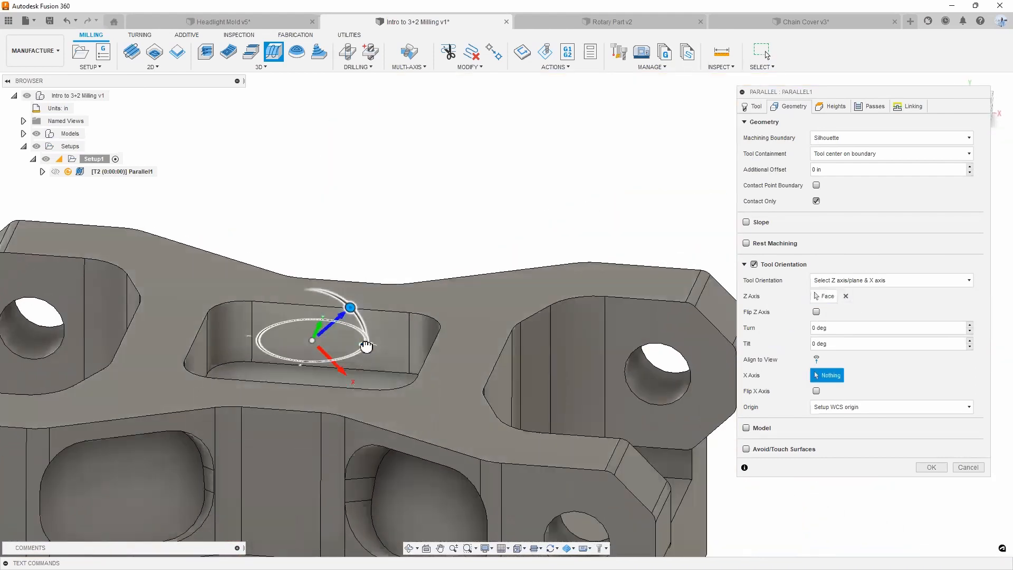
{"action": "mouse_move", "coordinate": [366, 344]}
{"action": "left_mouse_down"}
{"action": "mouse_move", "coordinate": [359, 372]}
{"action": "mouse_move", "coordinate": [343, 375]}
{"action": "mouse_move", "coordinate": [387, 317]}
{"action": "mouse_move", "coordinate": [376, 344]}
{"action": "left_mouse_up"}
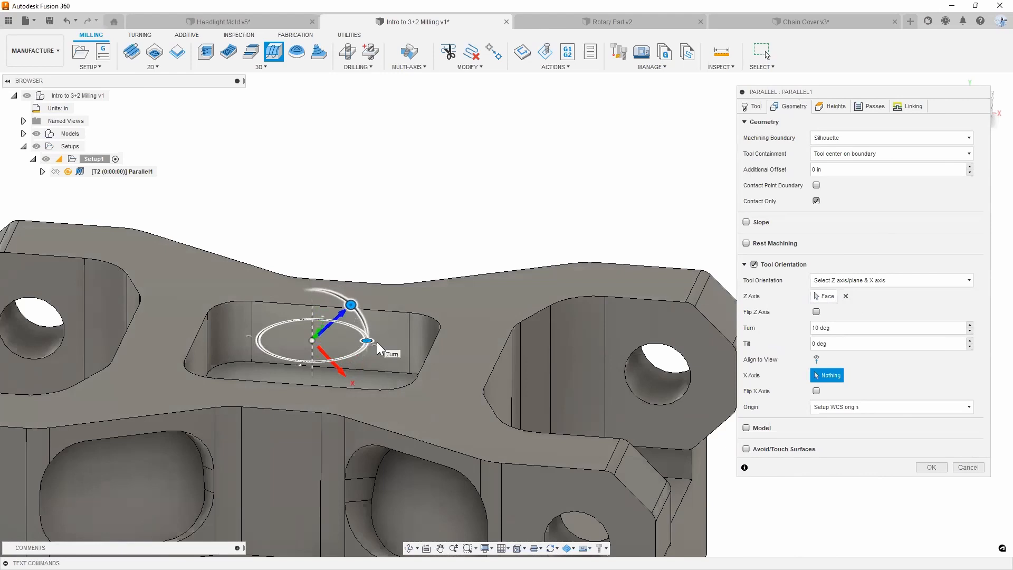
- Review the Parallel operation's height and pass settings, and accept them to generate the toolpath
{"action": "scroll", "coordinate": [375, 342], "scroll_direction": "down", "scroll_amount": 4}
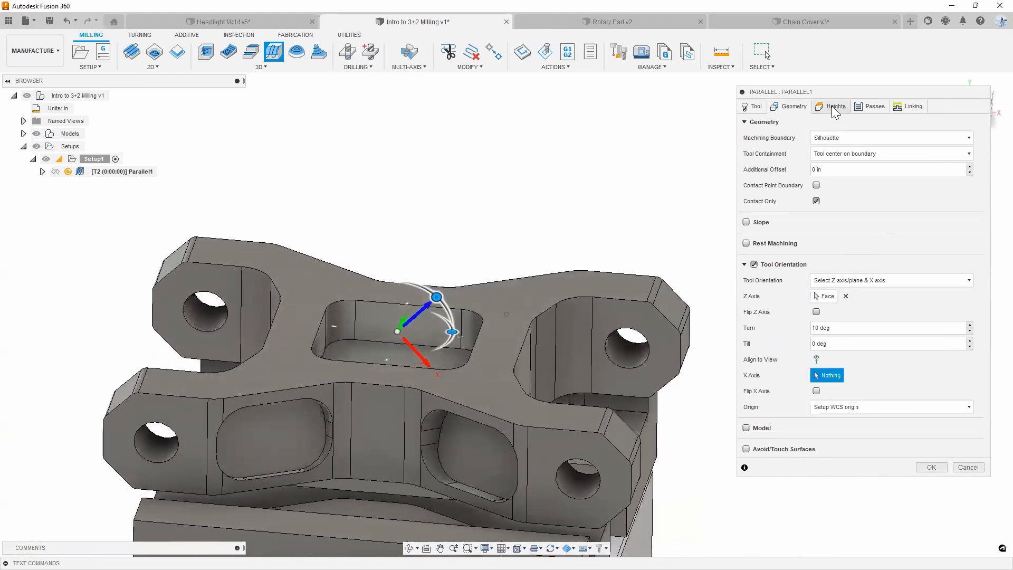
{"action": "left_click", "coordinate": [834, 108]}
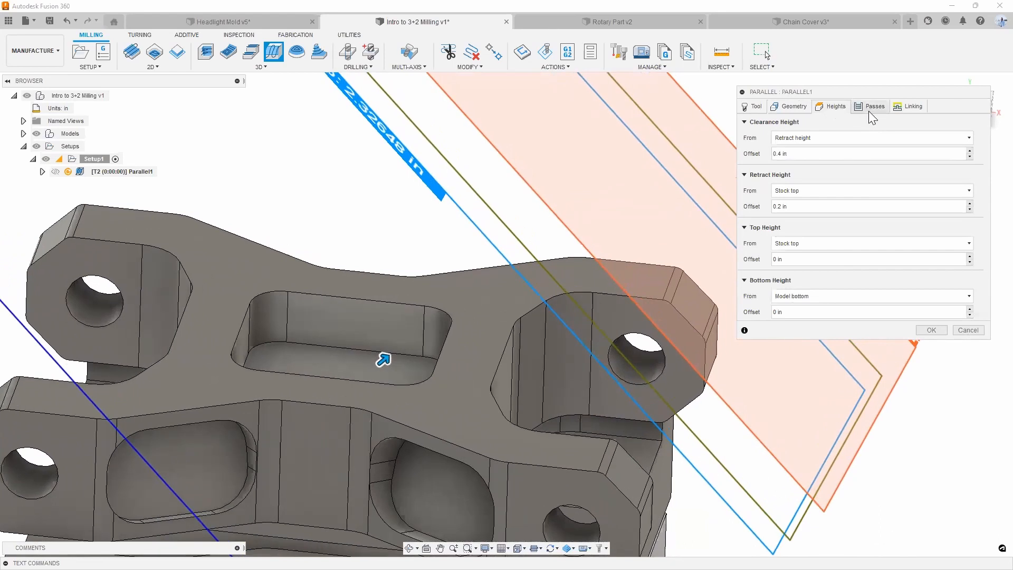
{"action": "left_click", "coordinate": [871, 106]}
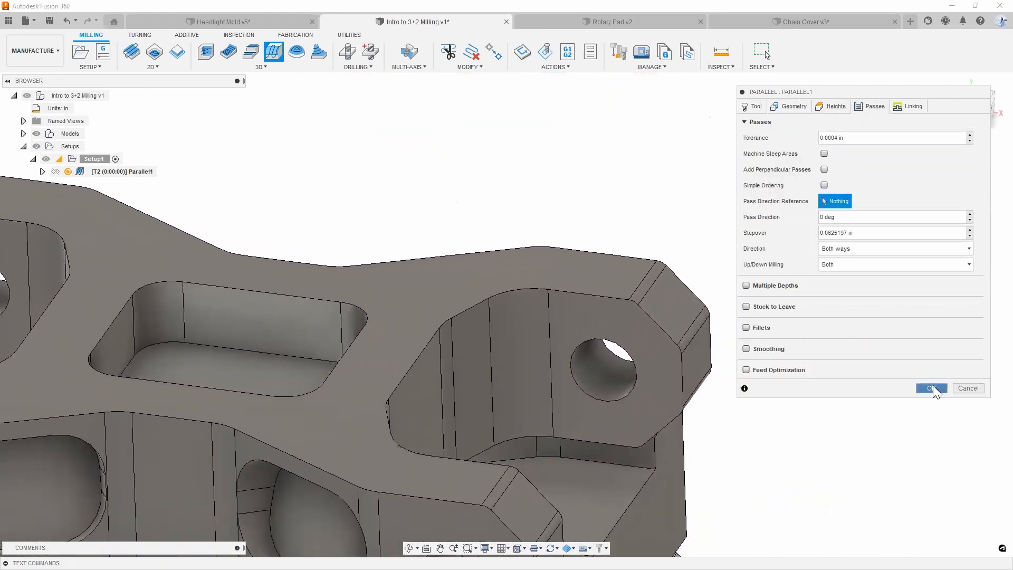
{"action": "key", "text": "Return"}
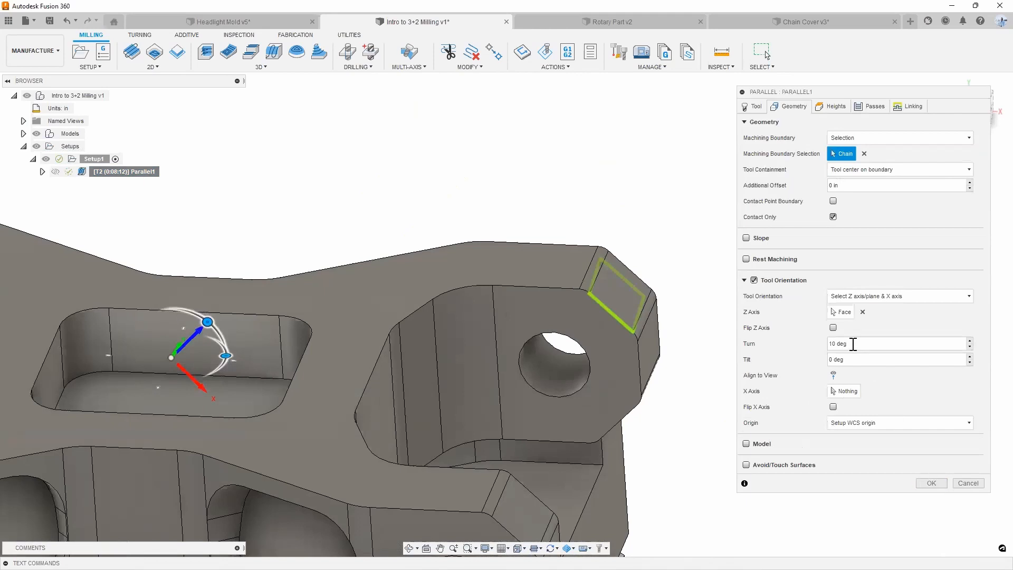
- Rotate the Parallel toolpath's tool orientation to a turn of -15 deg, and readjust the turn with the manipulator
{"action": "middle_click_drag", "start_coordinate": [289, 364], "coordinate": [406, 247], "text": "shift"}
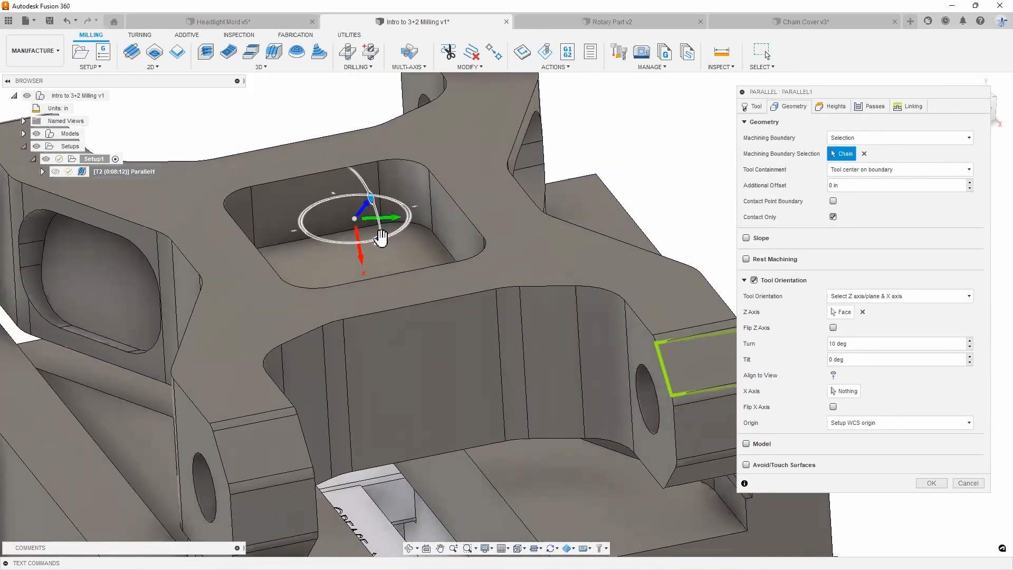
{"action": "left_click_drag", "start_coordinate": [384, 230], "coordinate": [361, 245]}
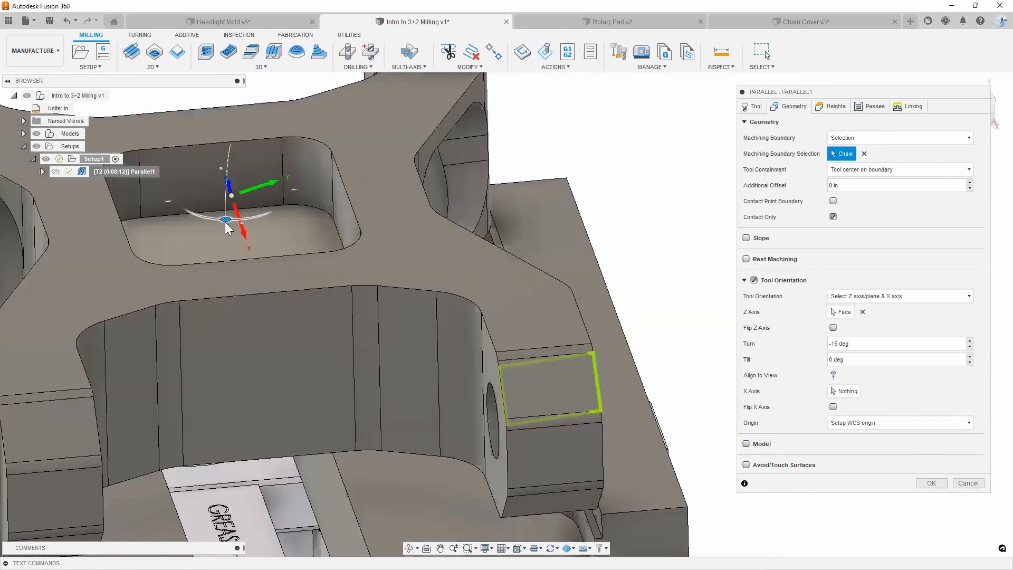
{"action": "mouse_move", "coordinate": [255, 213]}
{"action": "left_mouse_down"}
{"action": "mouse_move", "coordinate": [227, 215]}
{"action": "mouse_move", "coordinate": [240, 212]}
{"action": "left_mouse_up"}
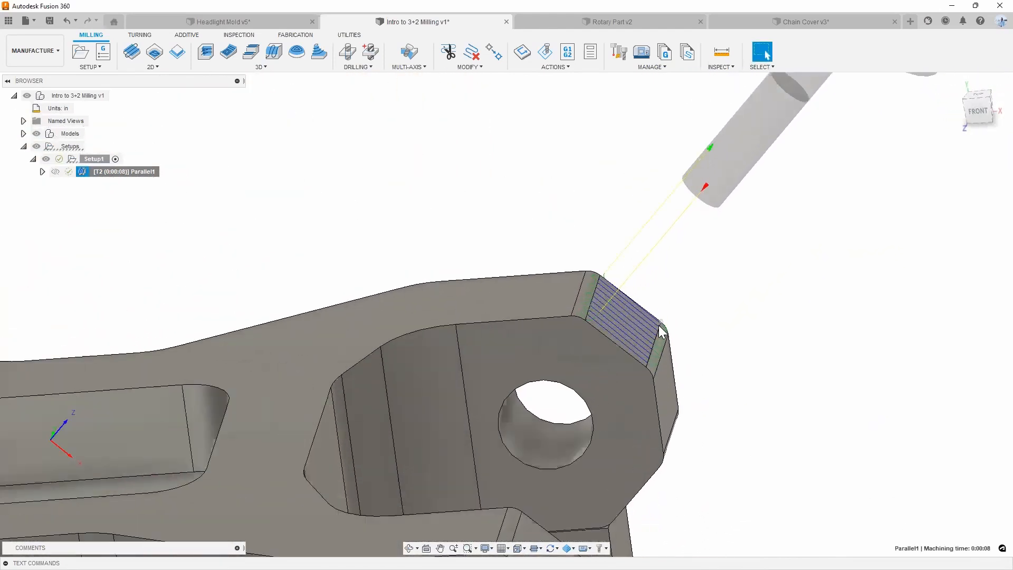
- Examine the Parallel toolpath and the tilted tool and holder at the rear ear's angled face from several viewpoints
{"action": "scroll", "coordinate": [660, 331], "scroll_direction": "down", "scroll_amount": 6}
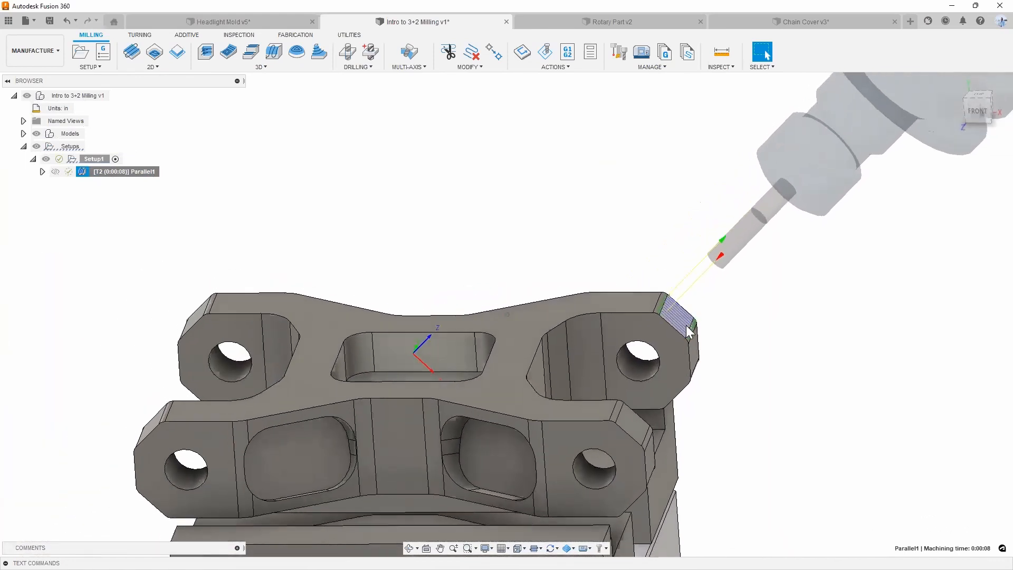
{"action": "middle_click_drag", "start_coordinate": [702, 327], "coordinate": [664, 396], "text": "shift"}
{"action": "scroll", "coordinate": [661, 358], "scroll_direction": "up", "scroll_amount": 4}
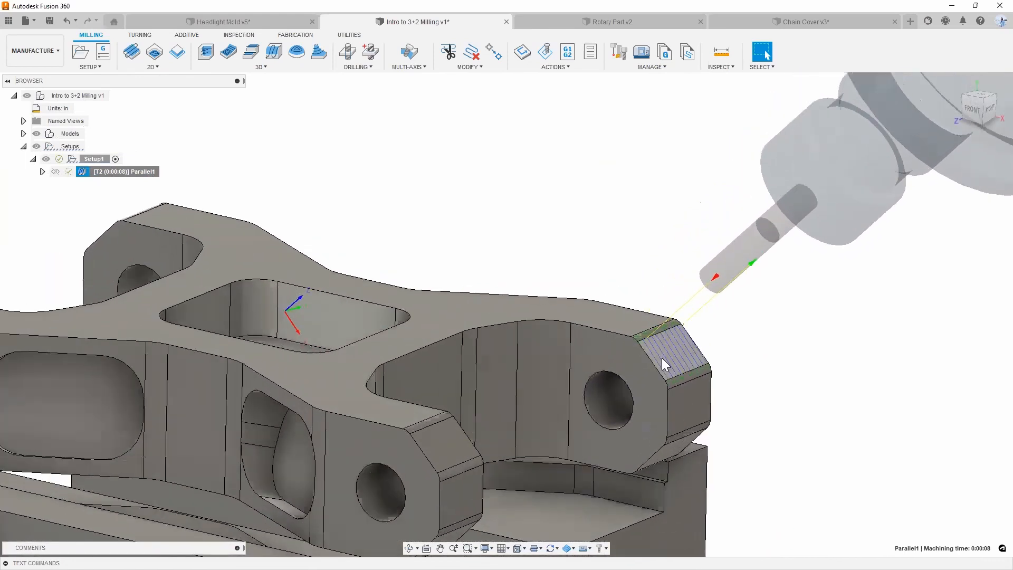
{"action": "middle_click_drag", "start_coordinate": [681, 350], "coordinate": [714, 338], "text": "shift"}
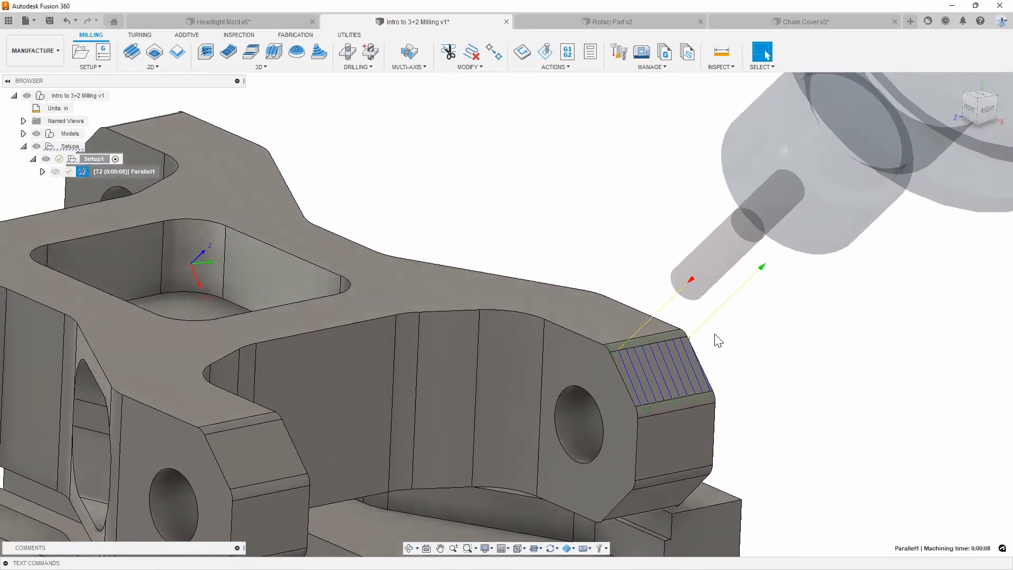
{"action": "scroll", "coordinate": [716, 338], "scroll_direction": "down", "scroll_amount": 2}
{"action": "middle_click_drag", "start_coordinate": [333, 232], "coordinate": [412, 233], "text": "shift"}
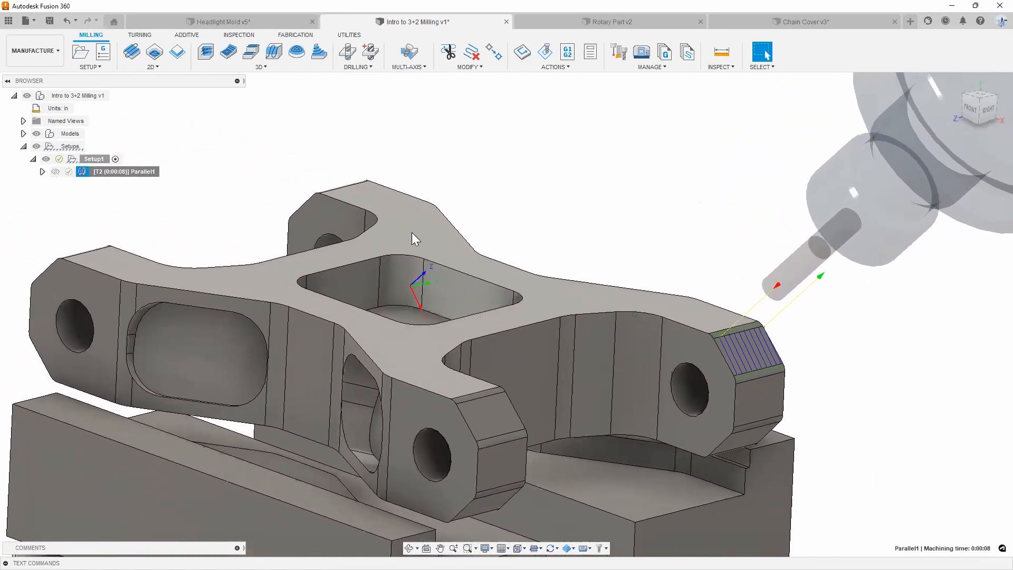
{"action": "middle_click_drag", "start_coordinate": [659, 223], "coordinate": [607, 232], "text": "shift"}
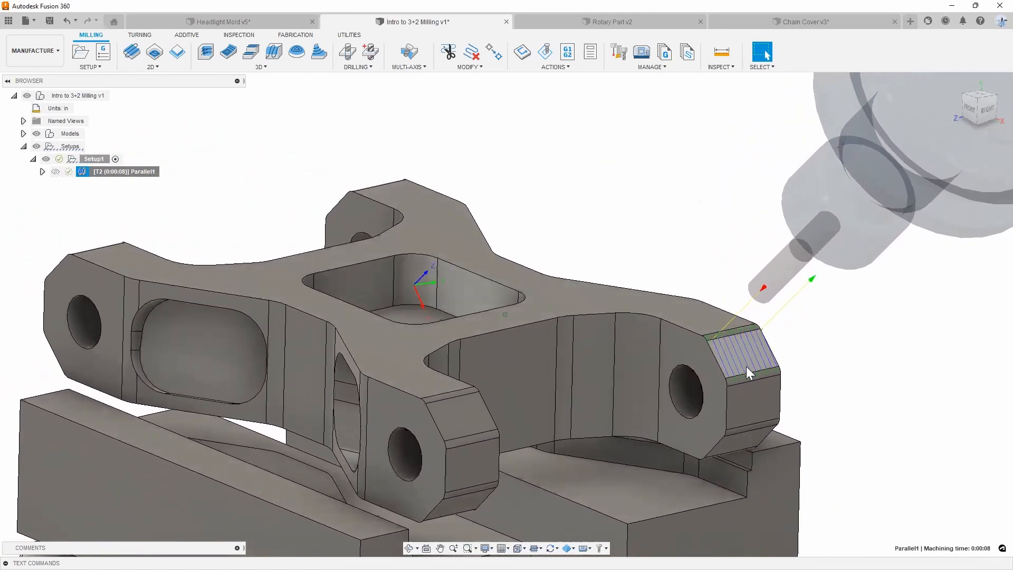
{"action": "middle_click_drag", "start_coordinate": [565, 330], "coordinate": [507, 316], "text": "shift"}
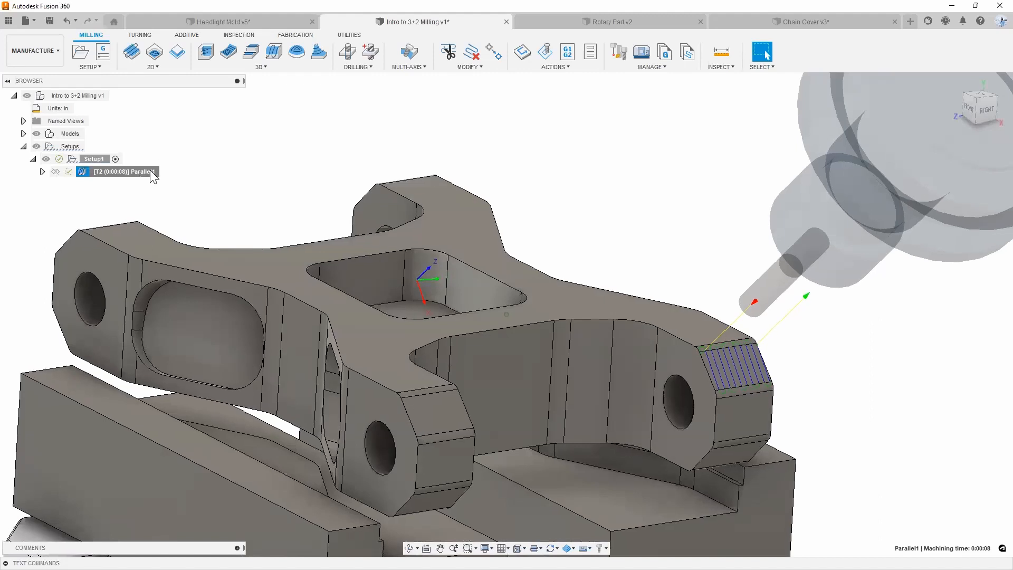
{"action": "right_click", "coordinate": [169, 185]}
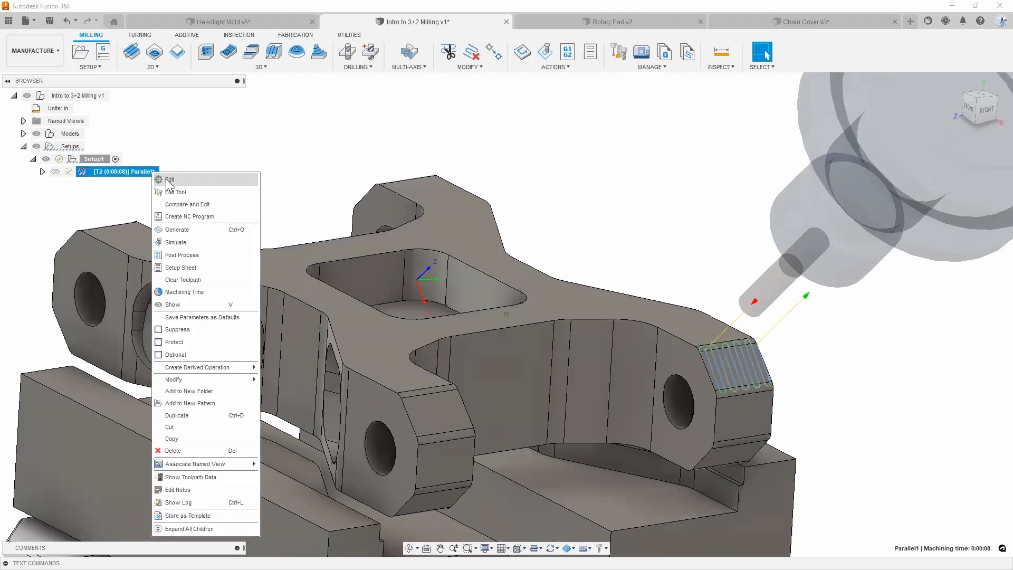
{"action": "middle_click_drag", "start_coordinate": [352, 127], "coordinate": [410, 139], "text": "shift"}
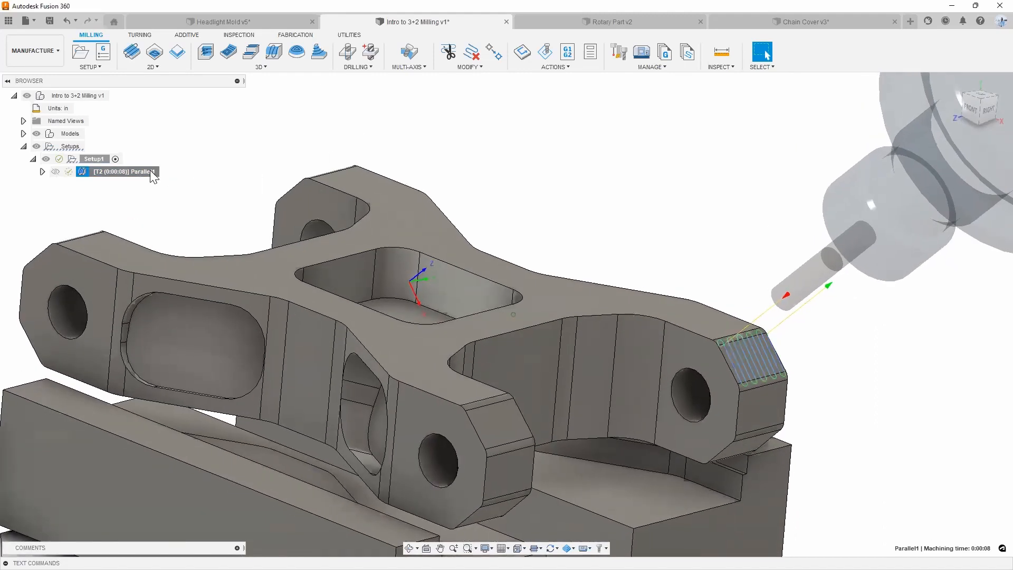
- Set the Parallel operation's tool orientation turn to 0 deg with the on-model manipulator and regenerate the toolpath
{"action": "right_click", "coordinate": [168, 184]}
{"action": "left_click", "coordinate": [211, 177]}
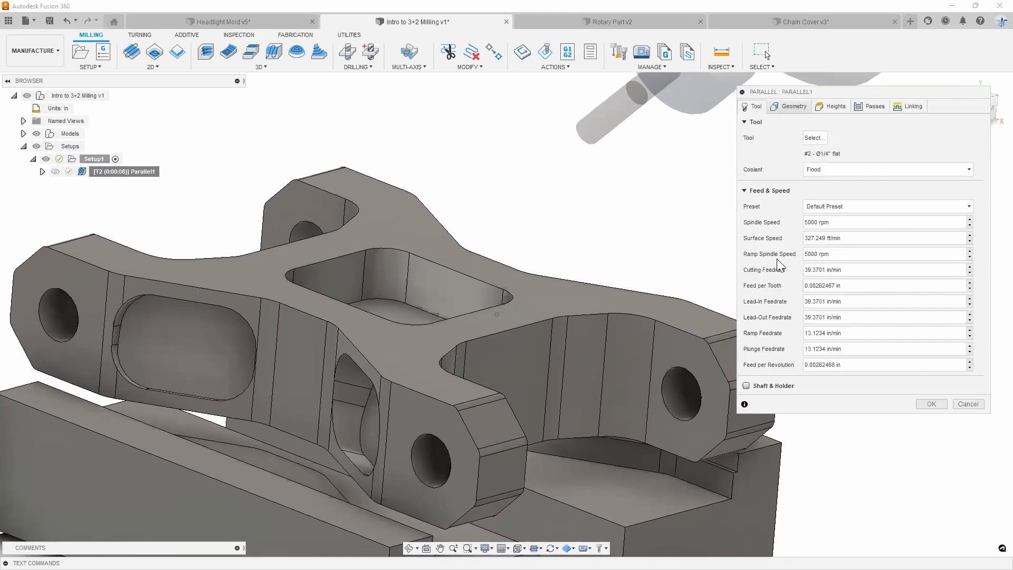
{"action": "scroll", "coordinate": [713, 375], "scroll_direction": "up", "scroll_amount": 3}
{"action": "middle_click_drag", "start_coordinate": [675, 341], "coordinate": [684, 300], "text": "shift"}
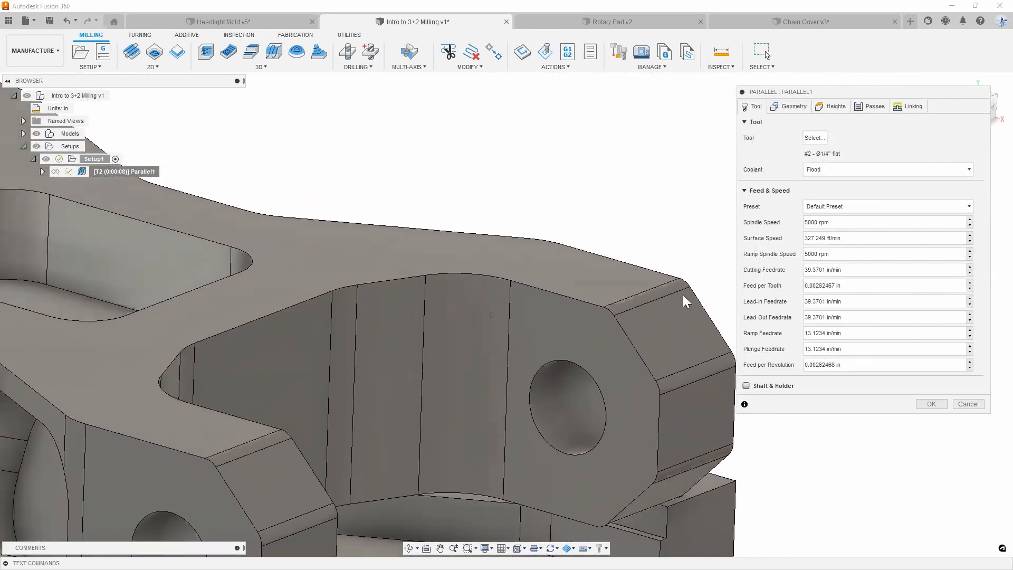
{"action": "middle_click_drag", "start_coordinate": [695, 232], "coordinate": [658, 324], "text": "shift"}
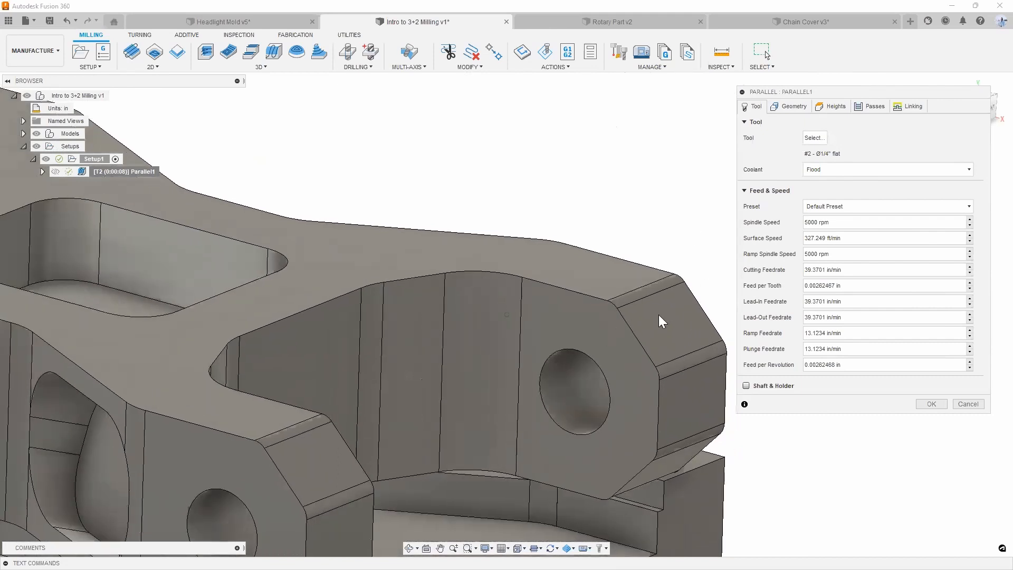
{"action": "left_click", "coordinate": [794, 107]}
{"action": "middle_click_drag", "start_coordinate": [379, 282], "coordinate": [364, 291], "text": "shift"}
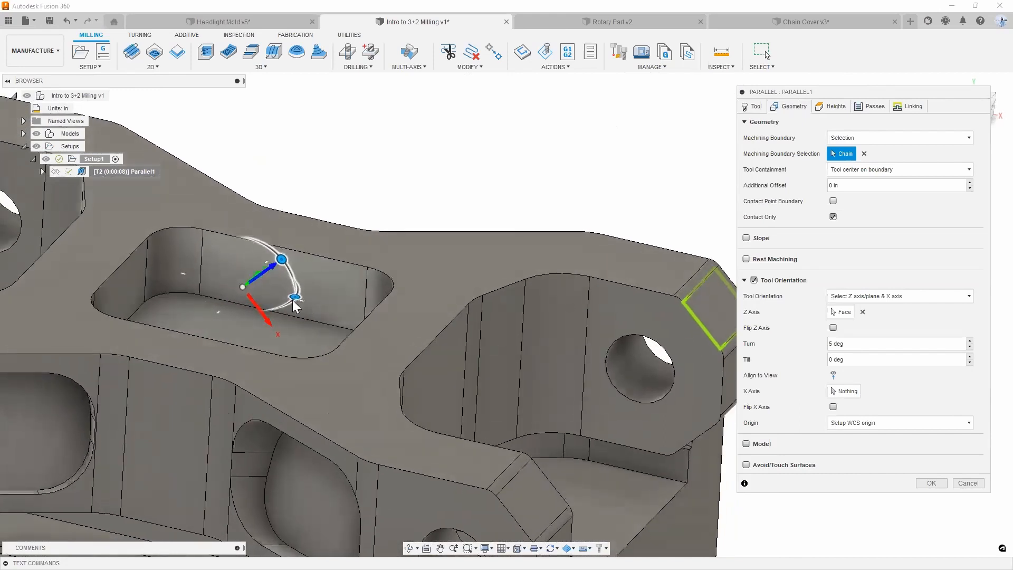
{"action": "left_click_drag", "start_coordinate": [294, 299], "coordinate": [291, 301]}
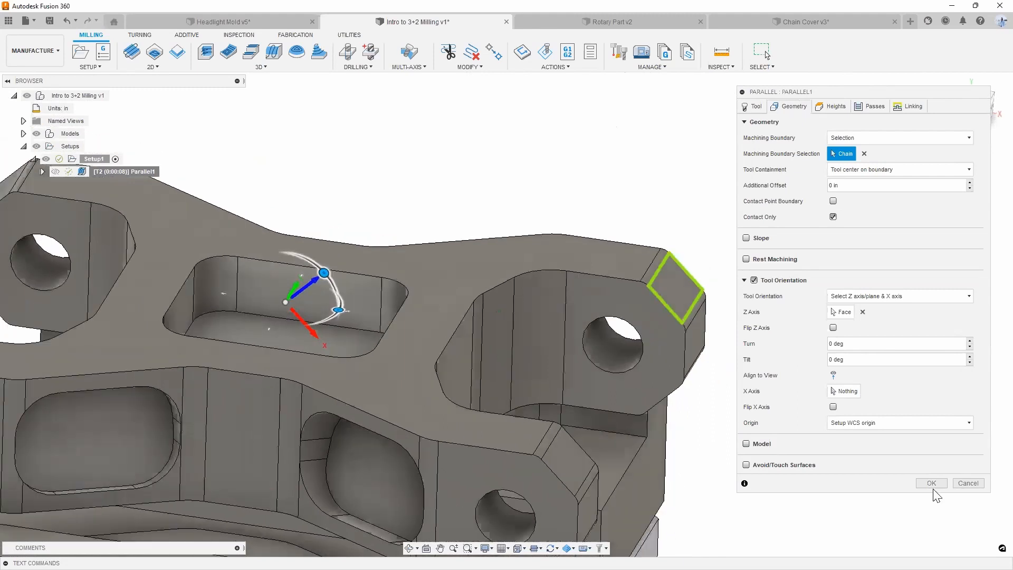
{"action": "left_click", "coordinate": [931, 483]}
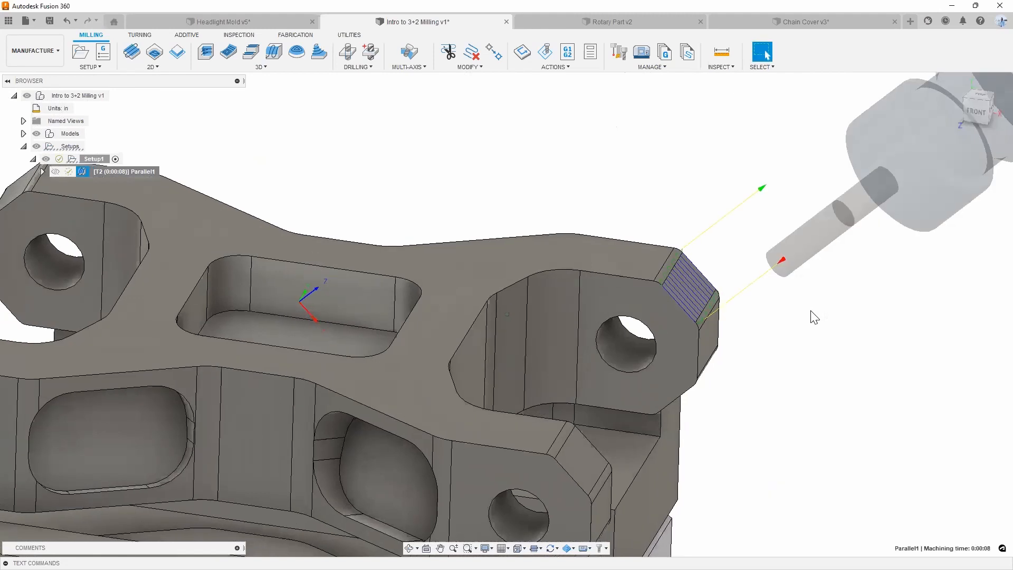
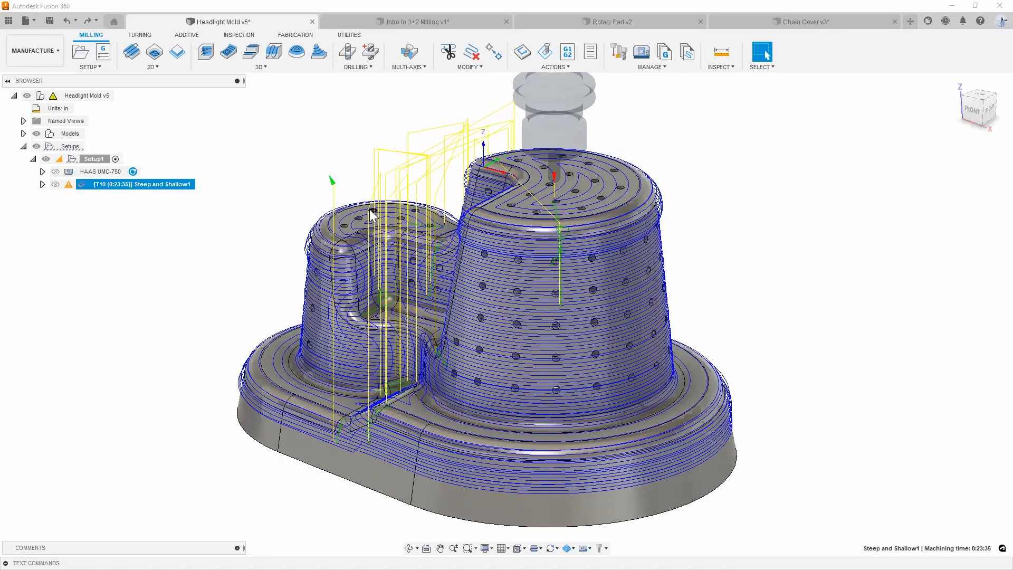
- Start trimming the headlight mold's Steep and Shallow toolpath and outline a four-point polygon over the base's outer edge beside the larger post
{"action": "left_click", "coordinate": [977, 115]}
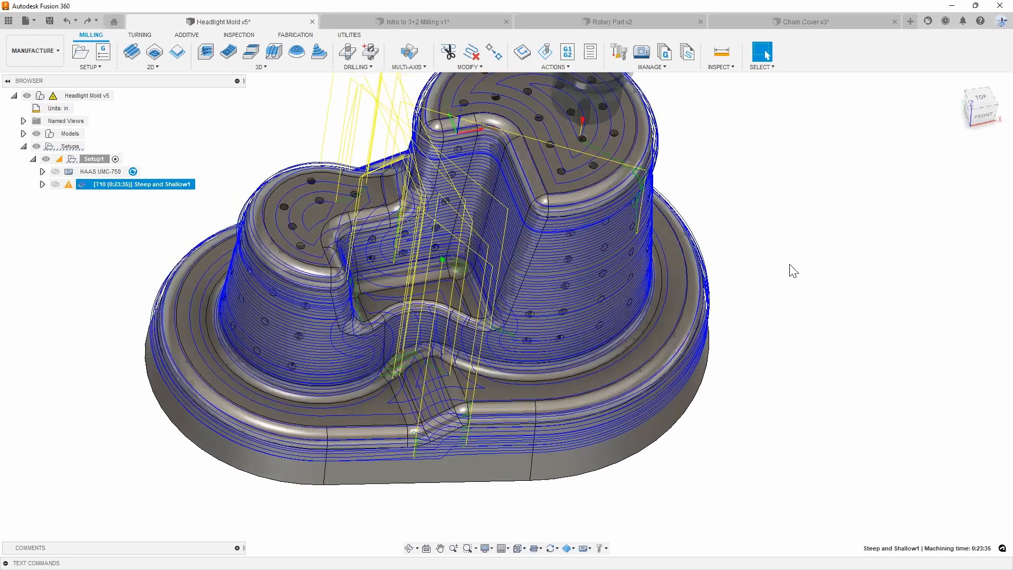
{"action": "key", "text": "Escape"}
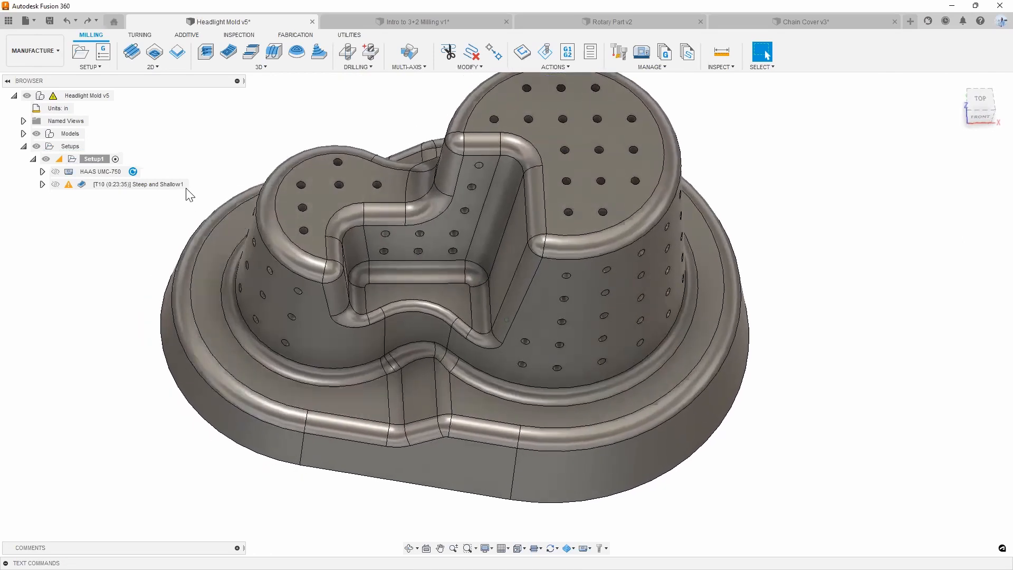
{"action": "left_click", "coordinate": [182, 185]}
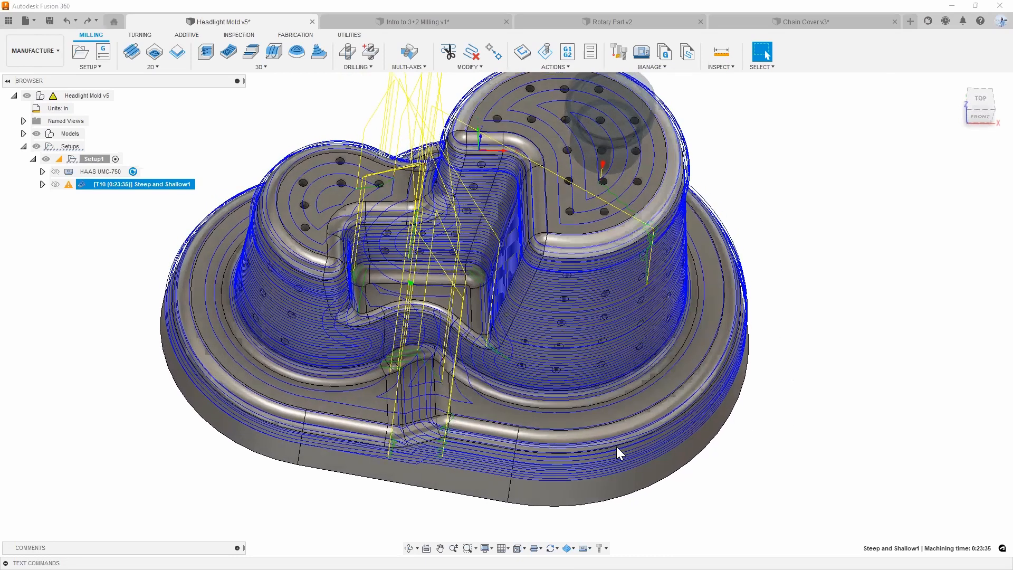
{"action": "middle_click_drag", "start_coordinate": [730, 418], "coordinate": [660, 226], "text": "shift"}
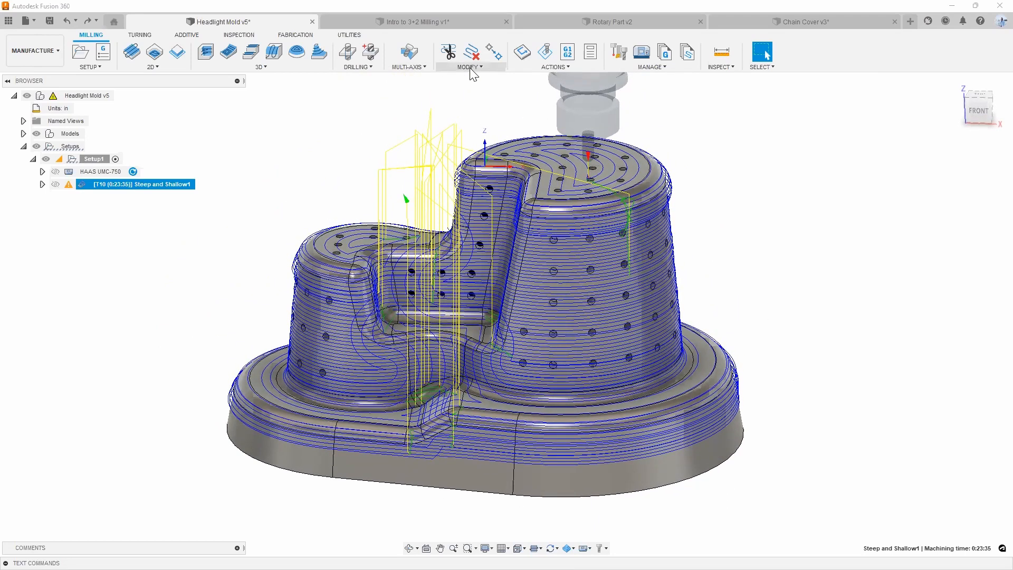
{"action": "left_click", "coordinate": [470, 67]}
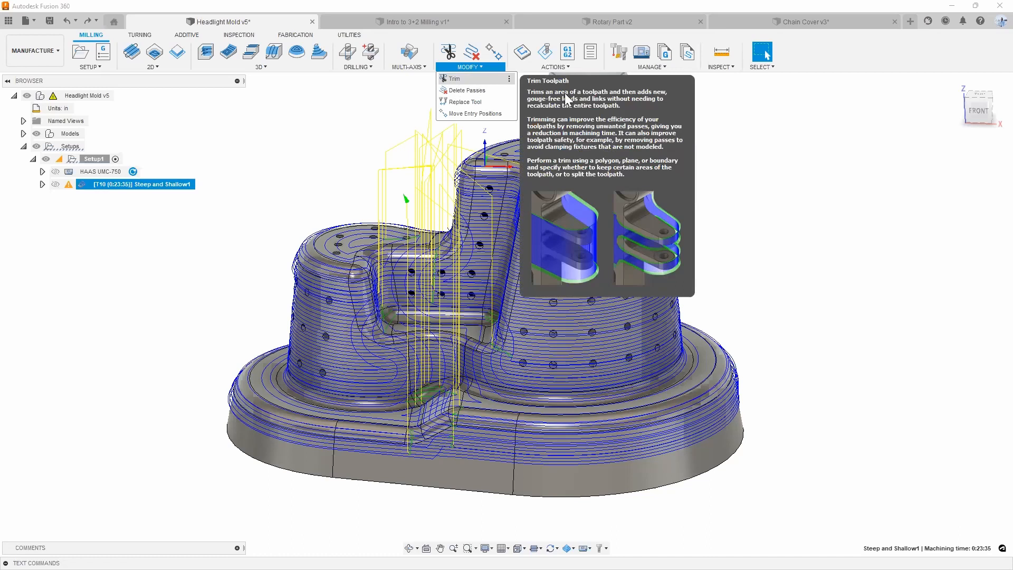
{"action": "left_click", "coordinate": [476, 78]}
{"action": "middle_click_drag", "start_coordinate": [677, 290], "coordinate": [698, 245], "text": "shift"}
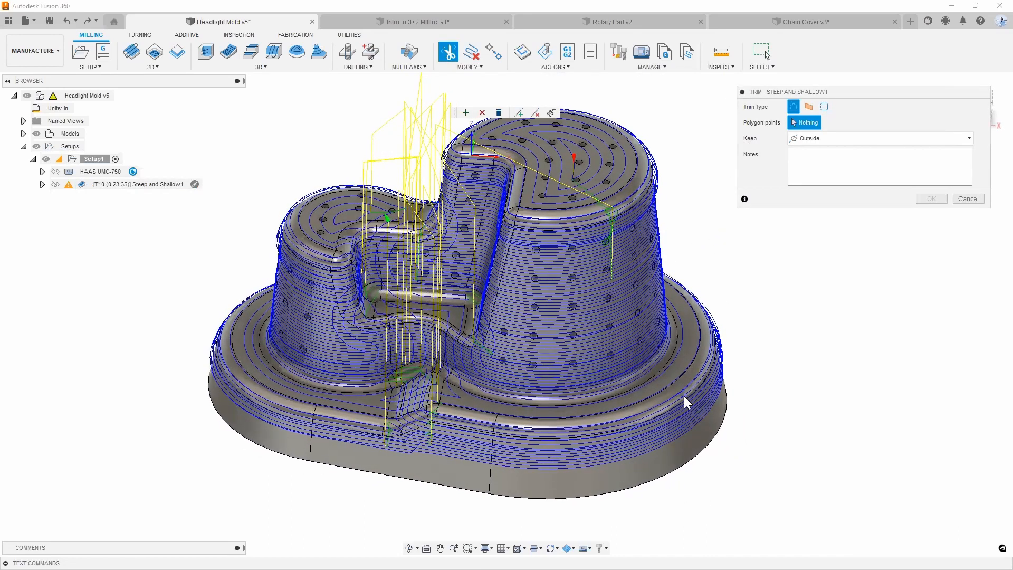
{"action": "middle_click_drag", "start_coordinate": [683, 396], "coordinate": [985, 103], "text": "shift"}
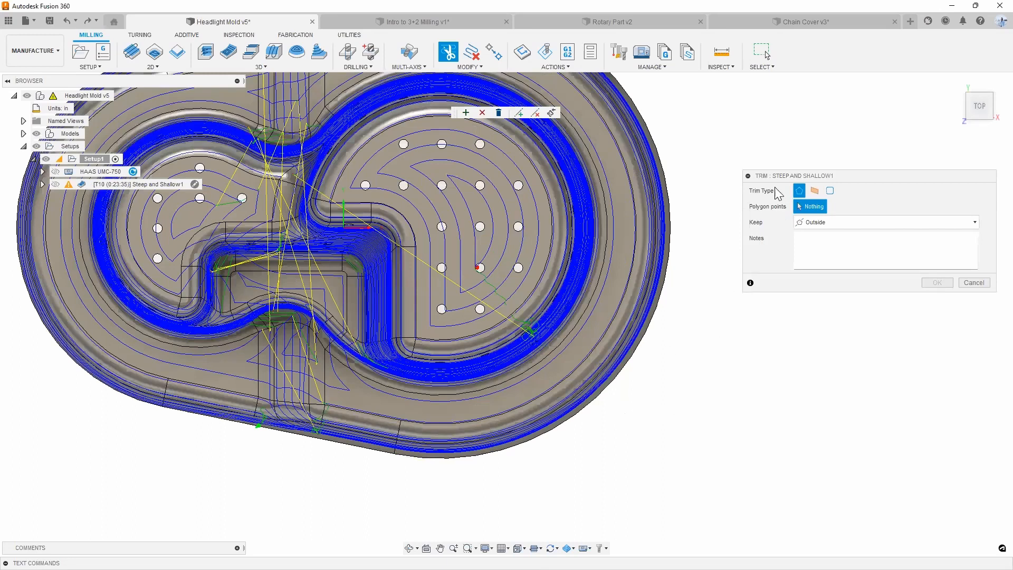
{"action": "left_click", "coordinate": [813, 209]}
{"action": "left_click", "coordinate": [673, 337]}
{"action": "left_click", "coordinate": [610, 300]}
{"action": "left_click", "coordinate": [559, 359]}
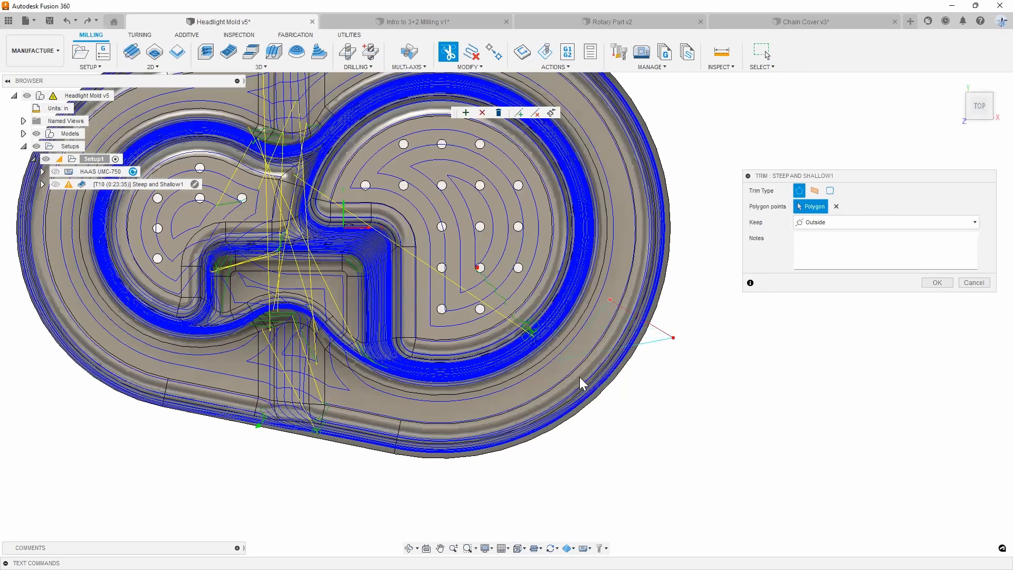
{"action": "left_click", "coordinate": [628, 415]}
{"action": "middle_click_drag", "start_coordinate": [624, 423], "coordinate": [790, 251], "text": "shift"}
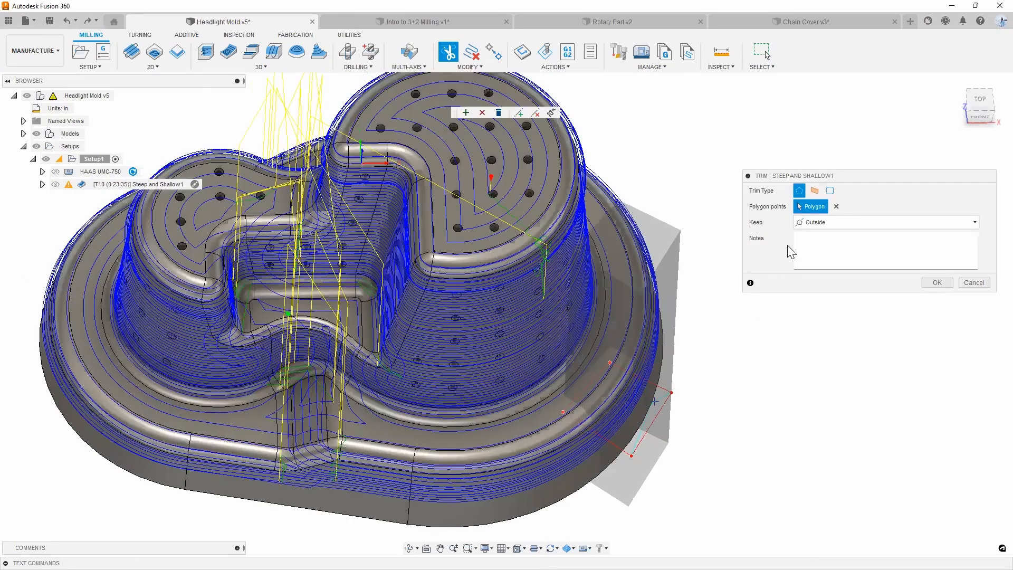
- Keep the toolpath outside the polygon, apply the trim, and inspect the cut passes along the mold's base
{"action": "left_click", "coordinate": [825, 226]}
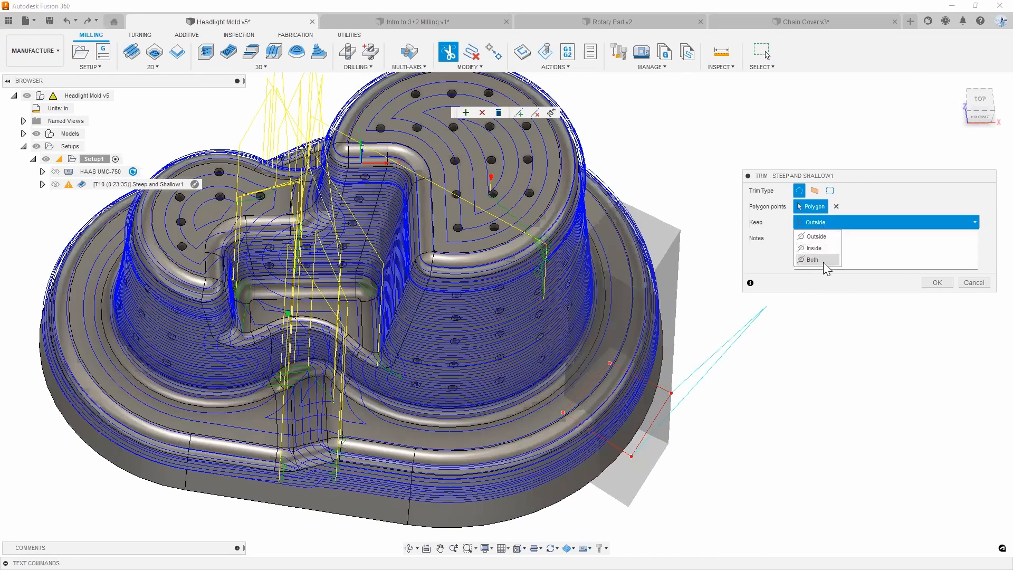
{"action": "left_click", "coordinate": [832, 221]}
{"action": "middle_click_drag", "start_coordinate": [757, 353], "coordinate": [739, 343], "text": "shift"}
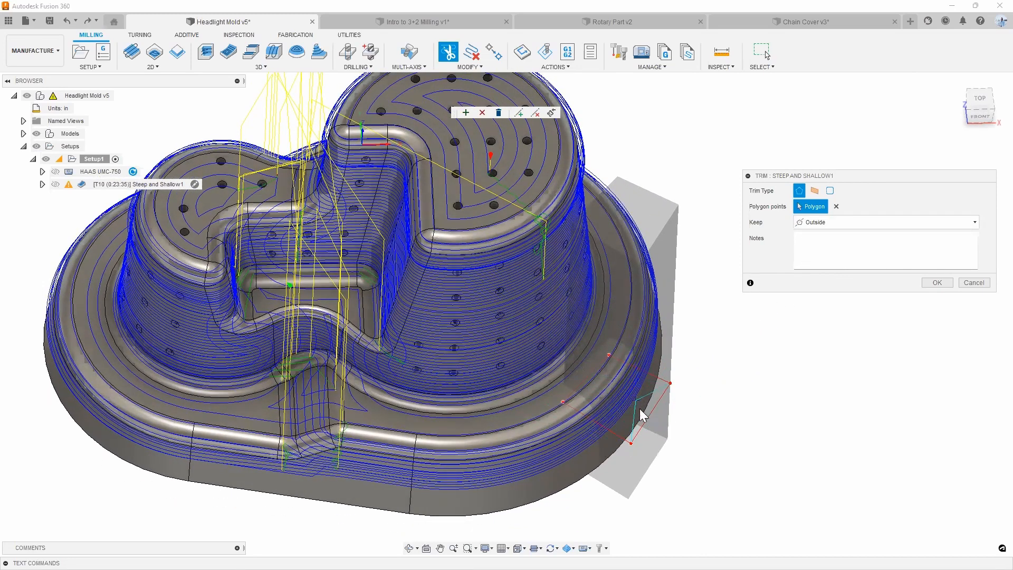
{"action": "left_click", "coordinate": [938, 283]}
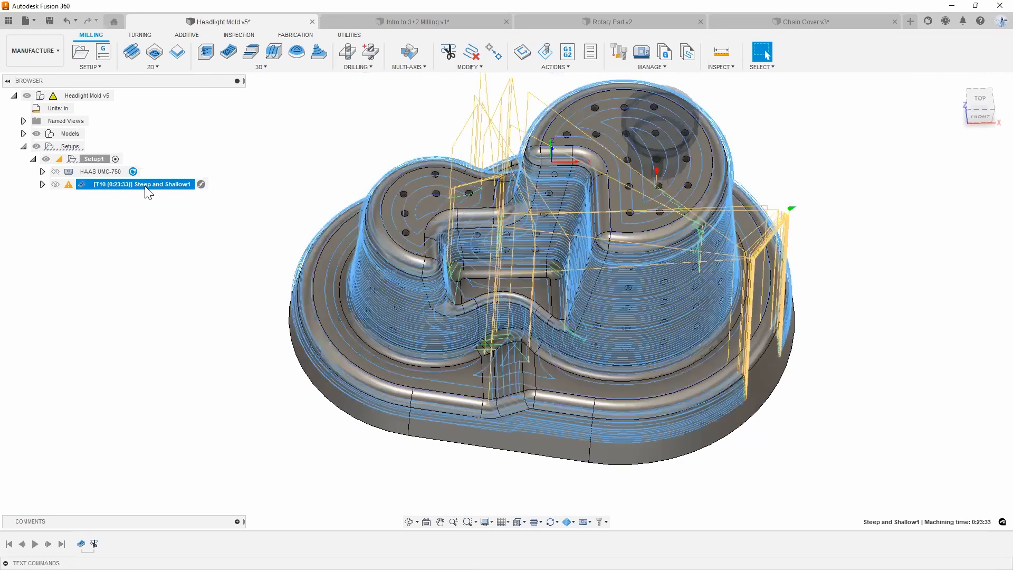
{"action": "scroll", "coordinate": [729, 397], "scroll_direction": "up", "scroll_amount": 6}
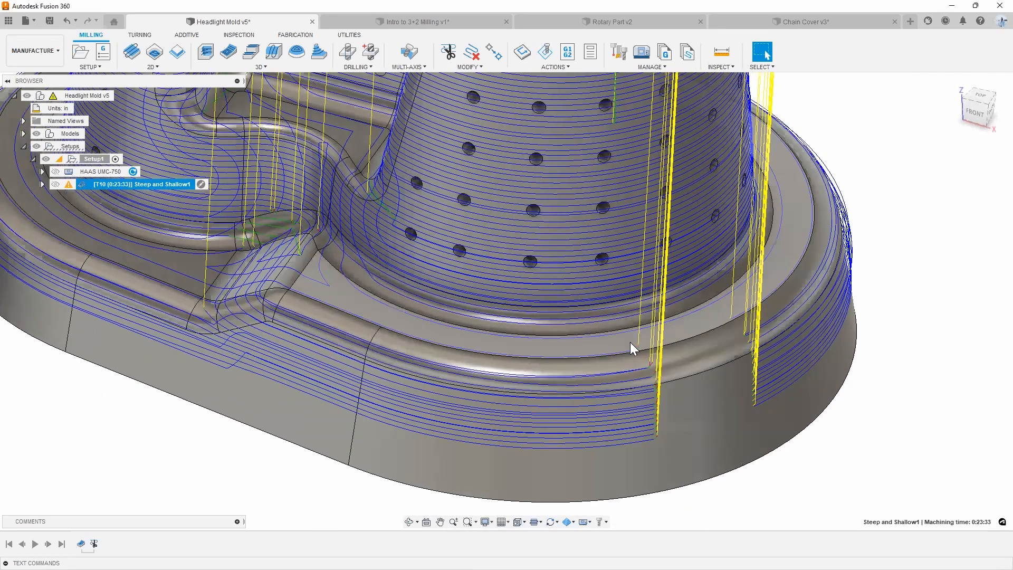
{"action": "middle_click_drag", "start_coordinate": [630, 342], "coordinate": [719, 421], "text": "shift"}
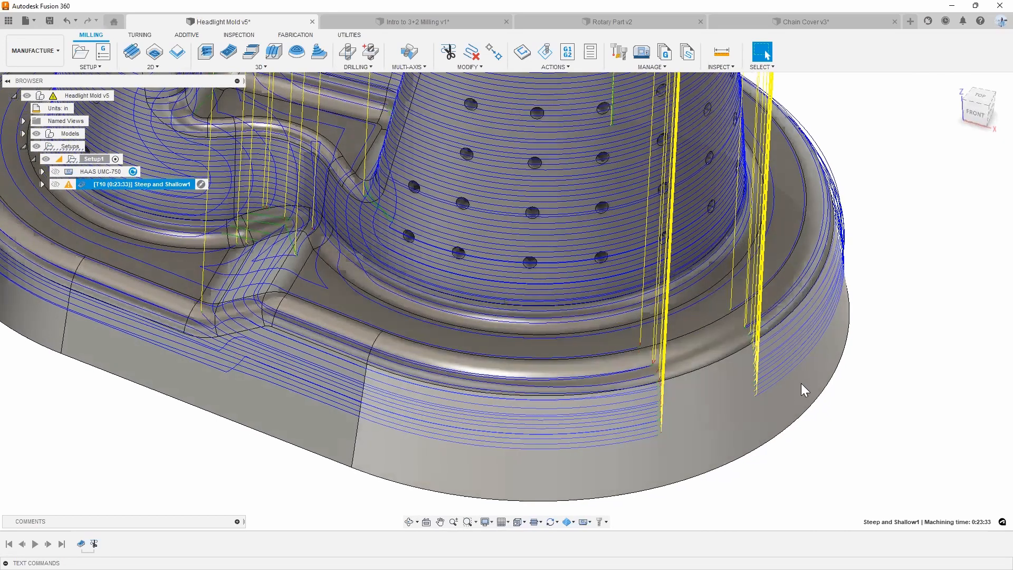
{"action": "scroll", "coordinate": [801, 383], "scroll_direction": "down", "scroll_amount": 3}
{"action": "middle_click_drag", "start_coordinate": [832, 385], "coordinate": [817, 321], "text": "shift"}
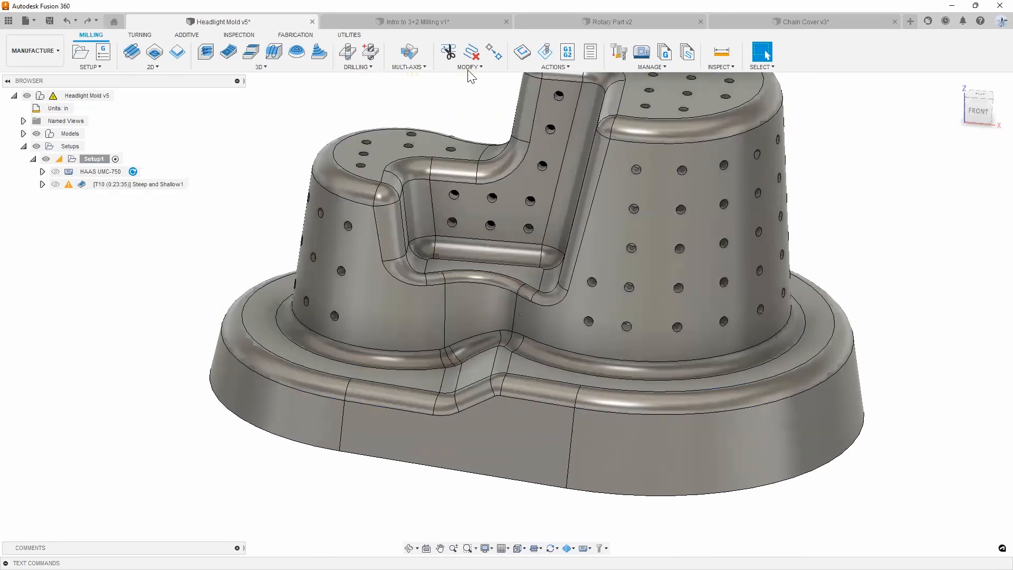
- Delete three curved passes that double back across the smaller post's front wall from the Steep and Shallow toolpath
{"action": "left_click", "coordinate": [469, 67]}
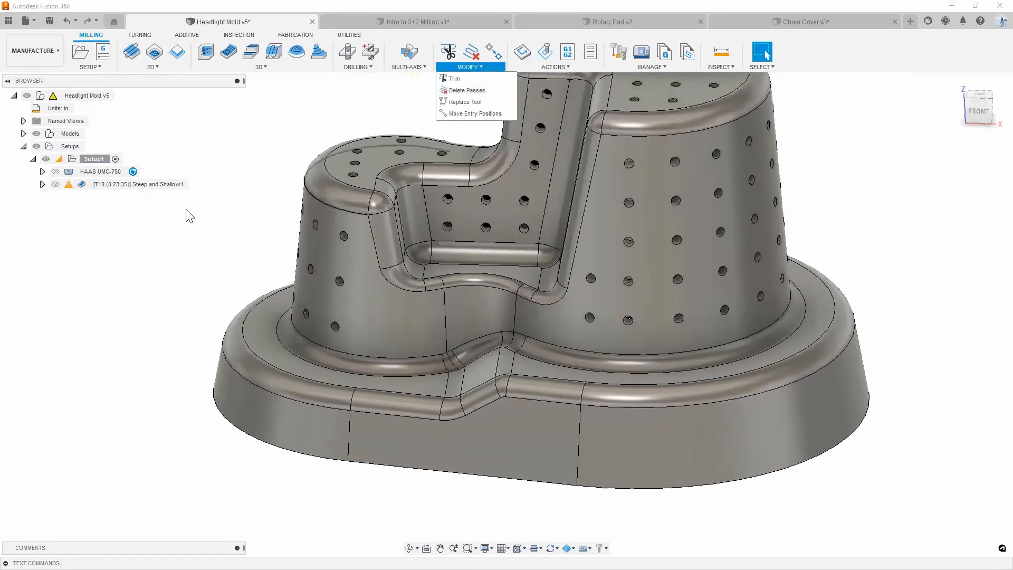
{"action": "left_click", "coordinate": [461, 90]}
{"action": "left_click", "coordinate": [561, 301]}
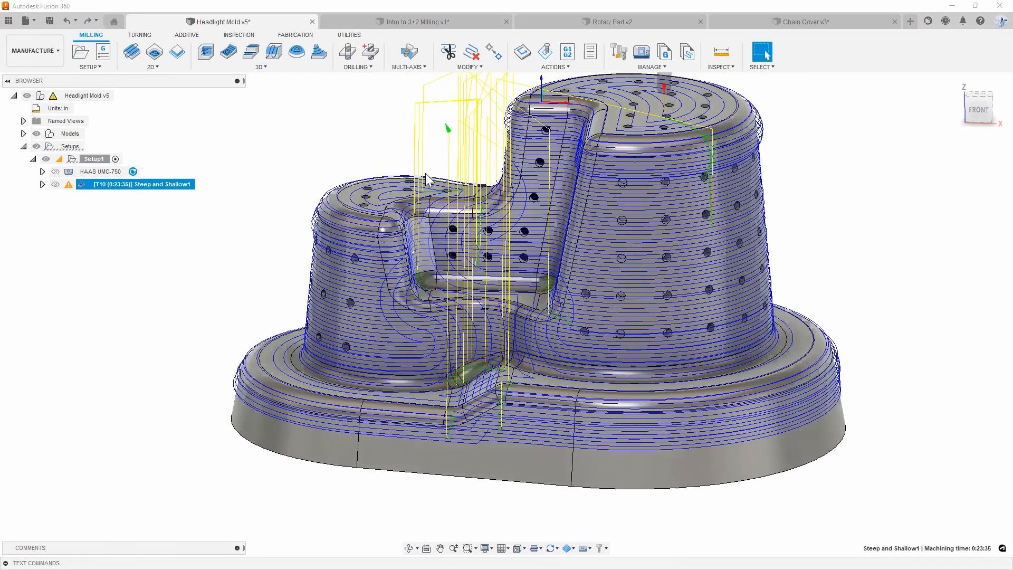
{"action": "left_click", "coordinate": [470, 67]}
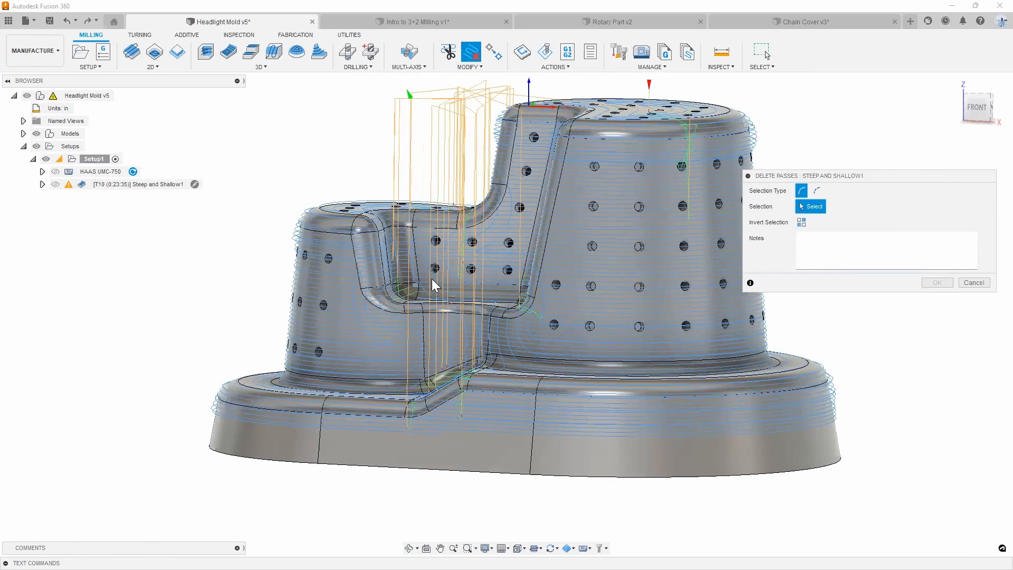
{"action": "middle_click_drag", "start_coordinate": [428, 298], "coordinate": [487, 312], "text": "shift"}
{"action": "scroll", "coordinate": [487, 312], "scroll_direction": "up", "scroll_amount": 3}
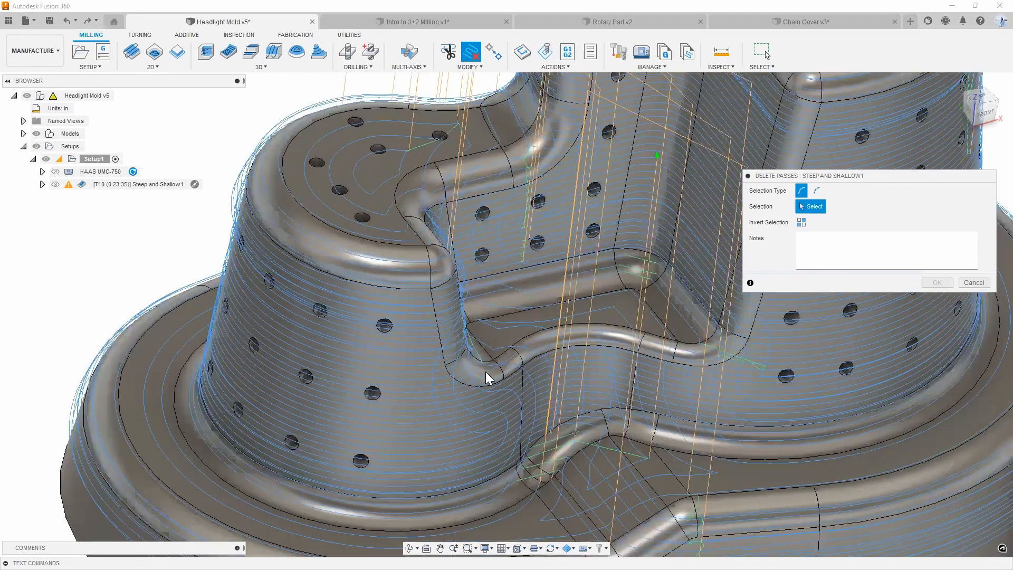
{"action": "scroll", "coordinate": [418, 405], "scroll_direction": "up", "scroll_amount": 3}
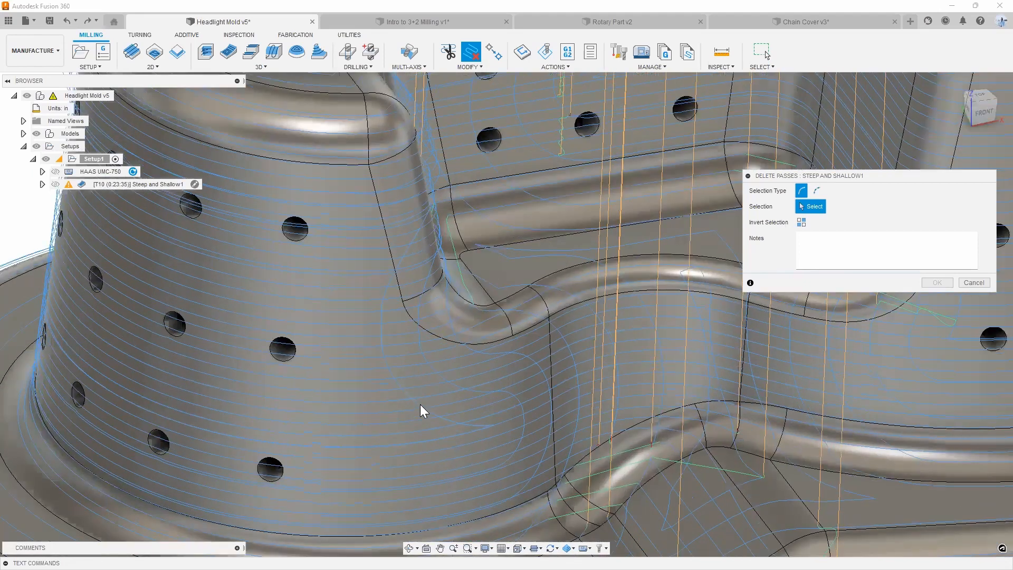
{"action": "left_click", "coordinate": [419, 405]}
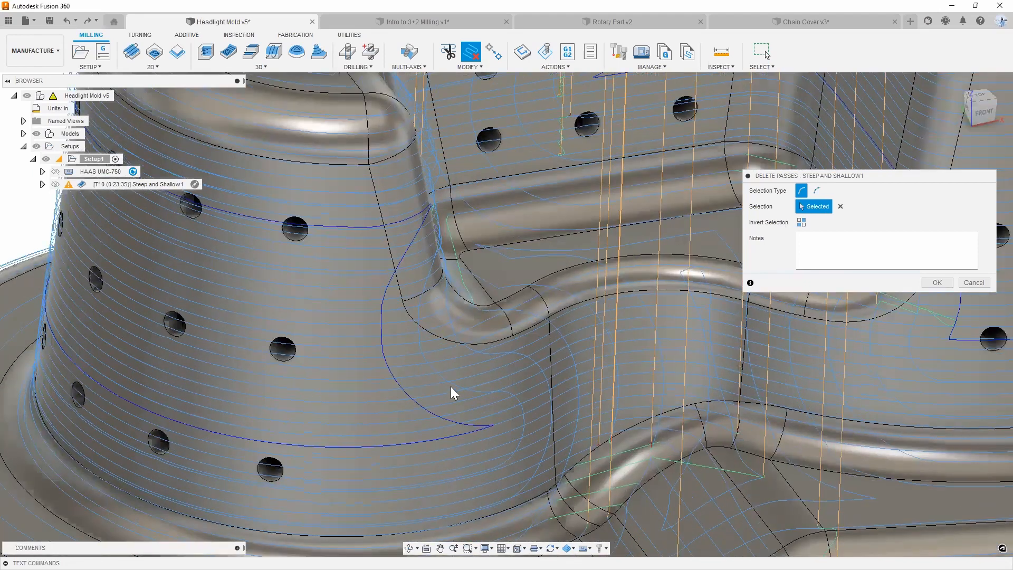
{"action": "left_click", "coordinate": [478, 375]}
{"action": "left_click", "coordinate": [489, 354]}
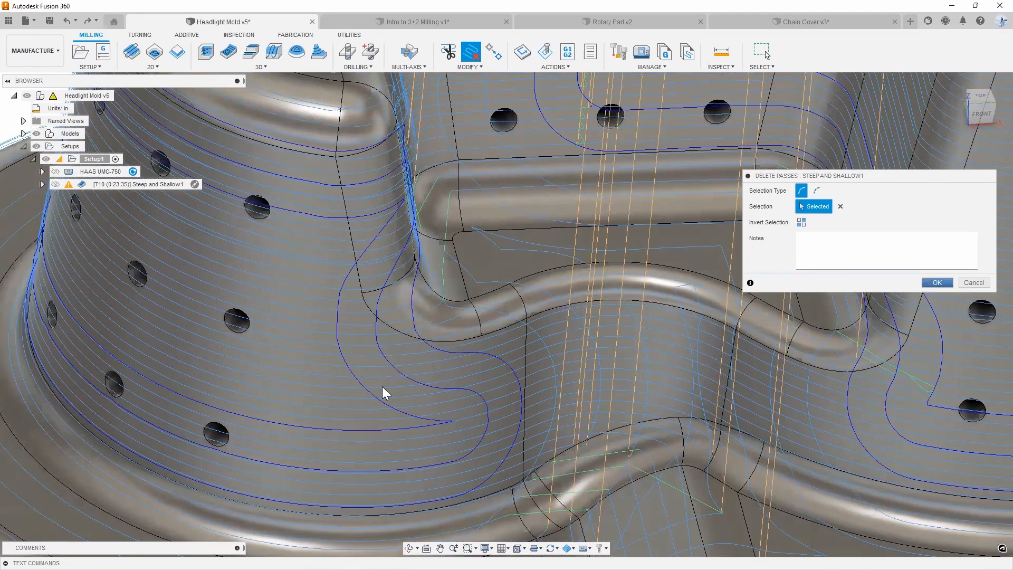
{"action": "key", "text": "Return"}
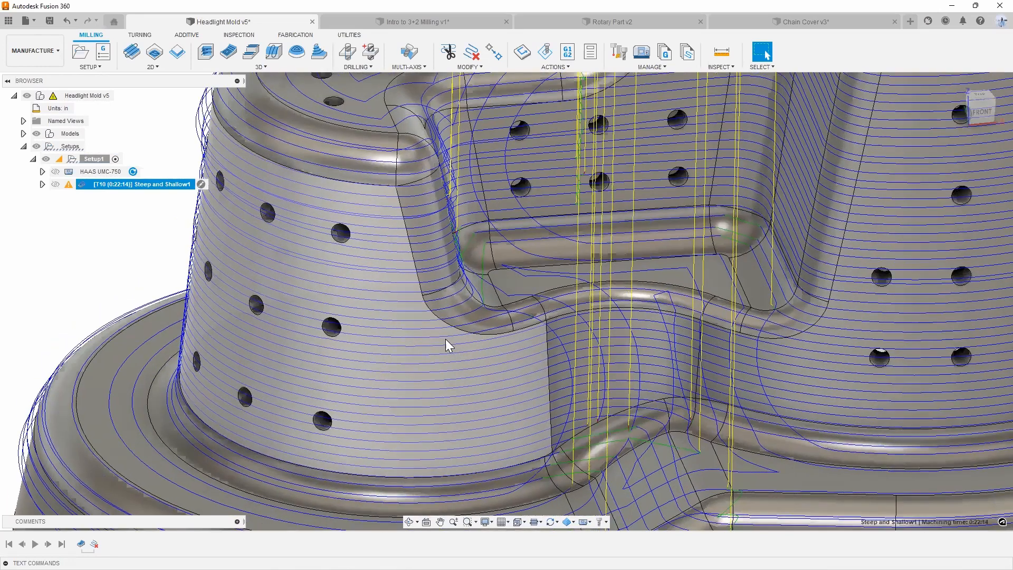
- Examine the remaining Steep and Shallow passes on the smaller post and around the junction between the two posts
{"action": "middle_click_drag", "start_coordinate": [446, 339], "coordinate": [408, 328], "text": "shift"}
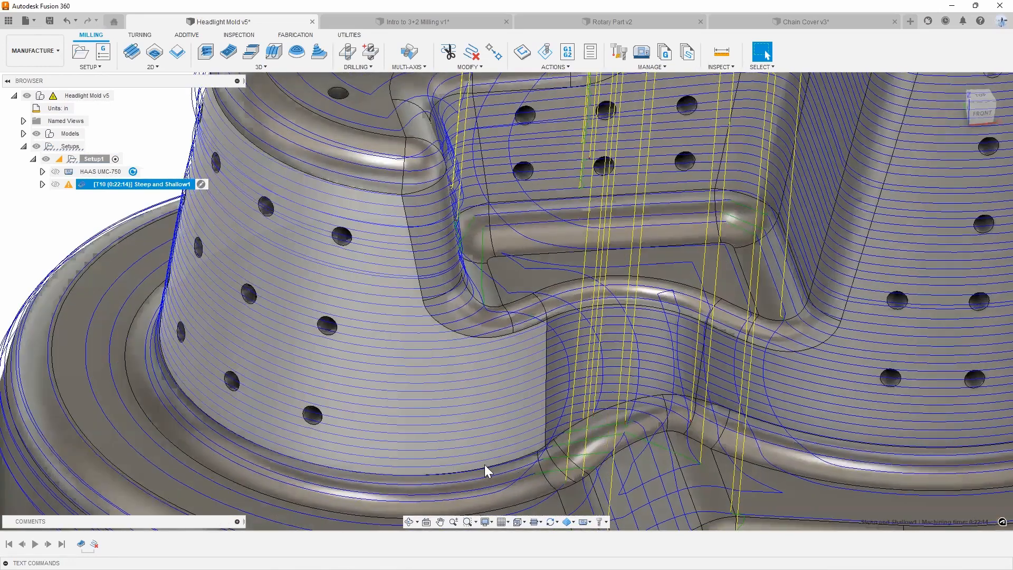
{"action": "middle_click_drag", "start_coordinate": [443, 380], "coordinate": [505, 172], "text": "shift"}
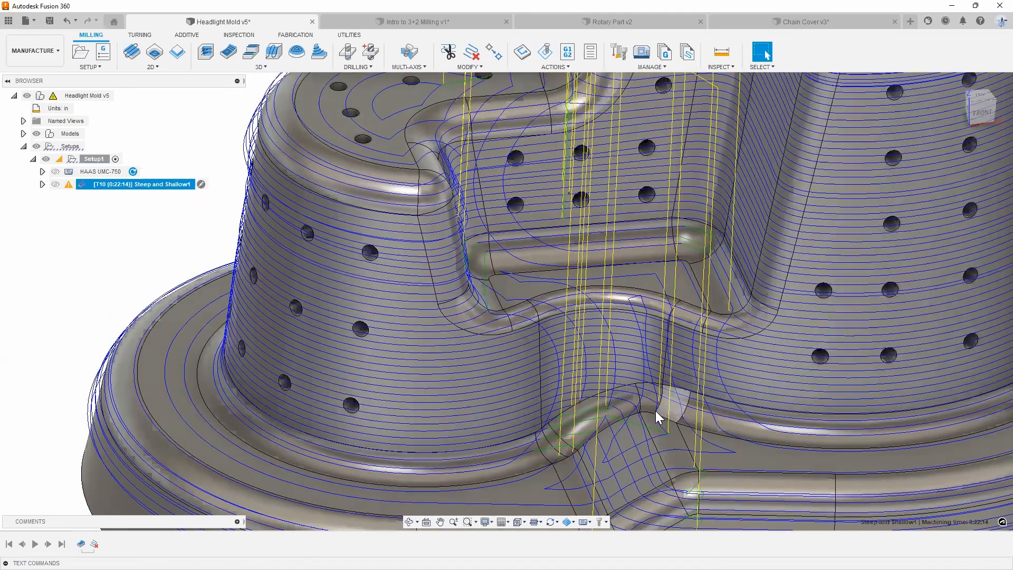
{"action": "scroll", "coordinate": [606, 407], "scroll_direction": "down", "scroll_amount": 2}
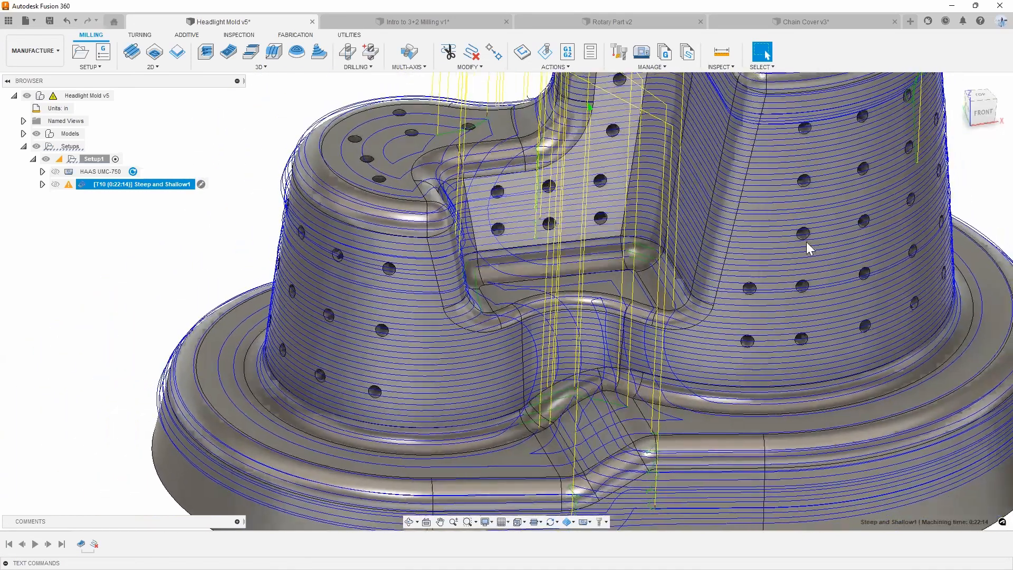
{"action": "mouse_move", "coordinate": [601, 422]}
{"action": "middle_mouse_down", "text": "shift"}
{"action": "mouse_move", "coordinate": [633, 413]}
{"action": "mouse_move", "coordinate": [556, 309]}
{"action": "mouse_move", "coordinate": [592, 412]}
{"action": "mouse_move", "coordinate": [558, 442]}
{"action": "middle_mouse_up", "text": "shift"}
{"action": "scroll", "coordinate": [561, 431], "scroll_direction": "up", "scroll_amount": 5}
{"action": "scroll", "coordinate": [562, 431], "scroll_direction": "down", "scroll_amount": 6}
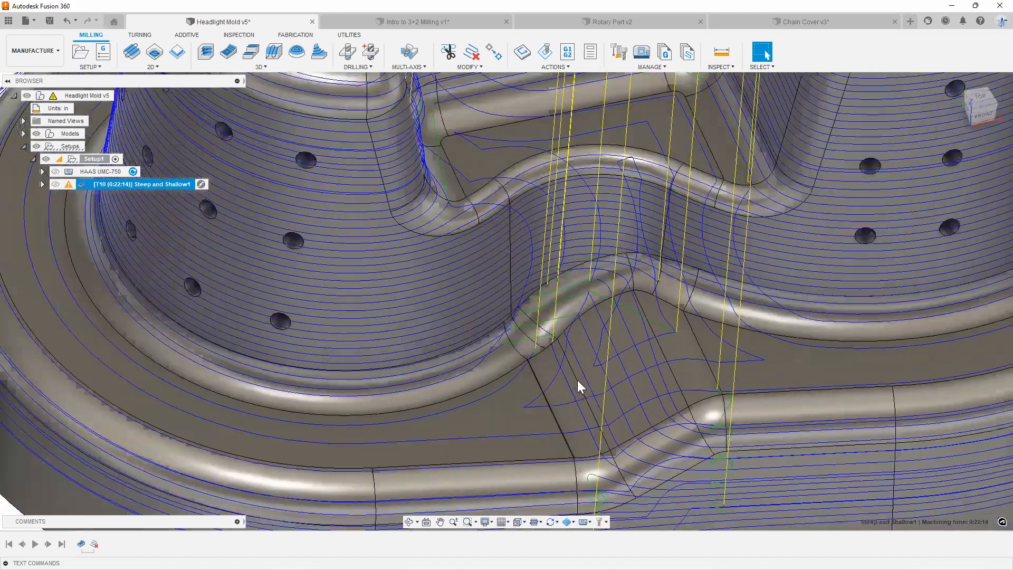
{"action": "scroll", "coordinate": [570, 405], "scroll_direction": "down", "scroll_amount": 4}
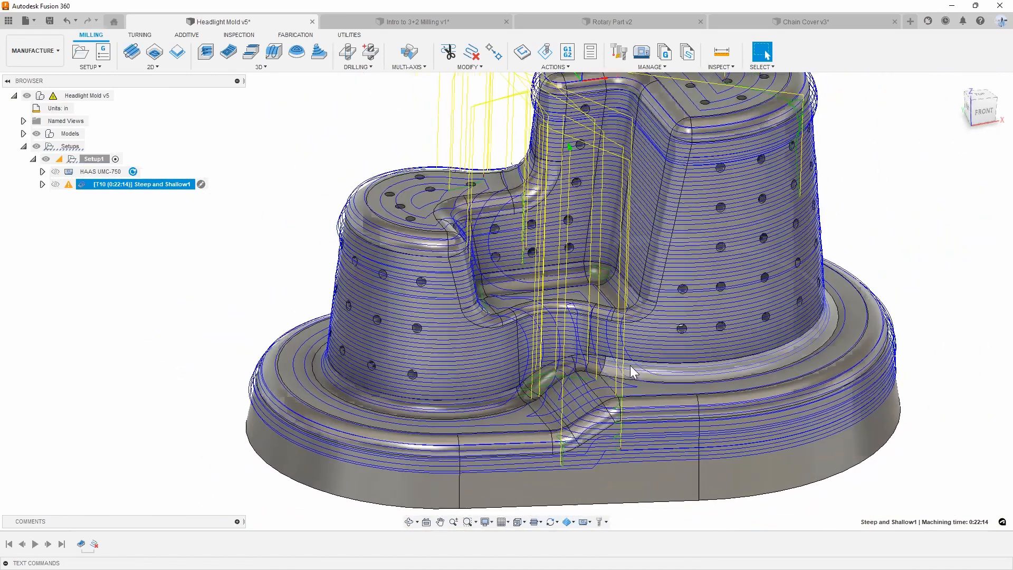
{"action": "middle_click_drag", "start_coordinate": [633, 372], "coordinate": [280, 228], "text": "shift"}
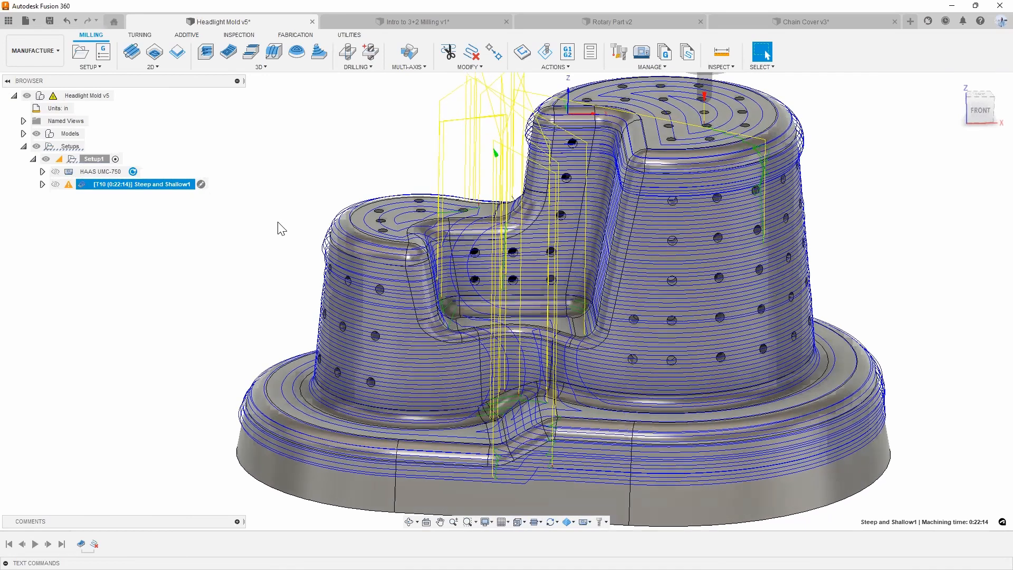
{"action": "left_click", "coordinate": [278, 226]}
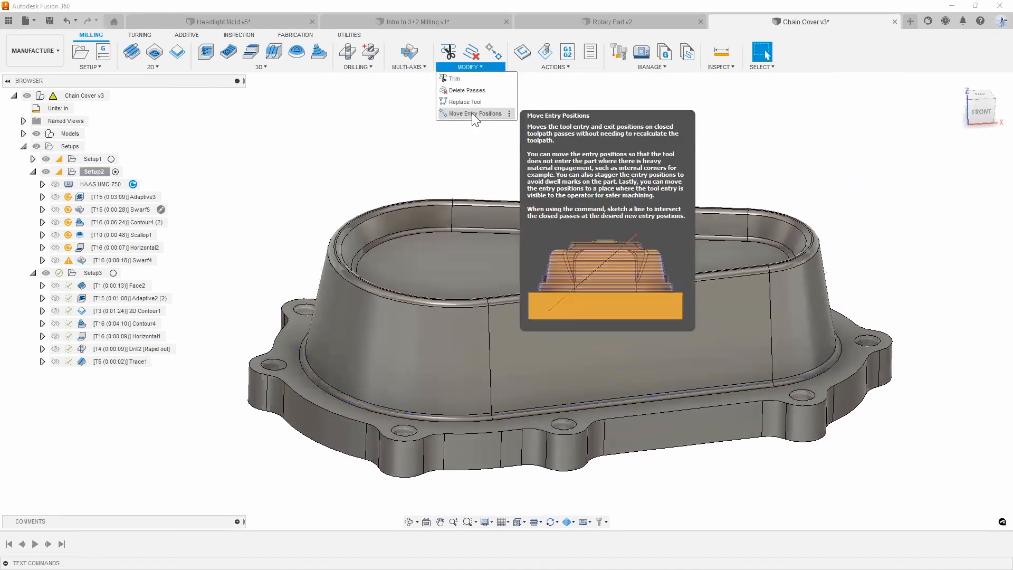
- Move Setup2's Swarf4 entry positions to a line drawn down the seam where the cover's large rounded end meets its flat front wall
{"action": "left_click", "coordinate": [473, 115]}
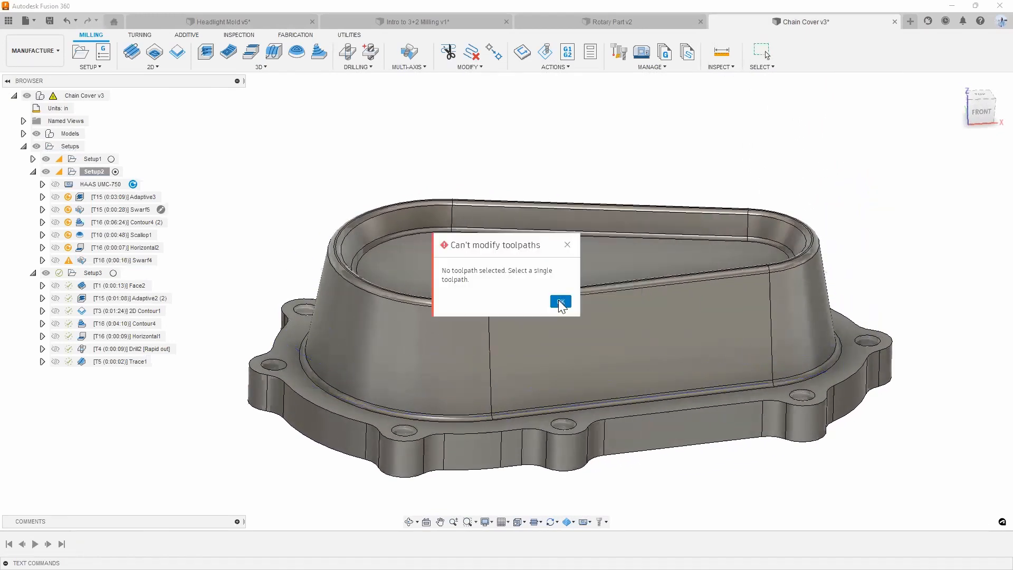
{"action": "left_click", "coordinate": [558, 301]}
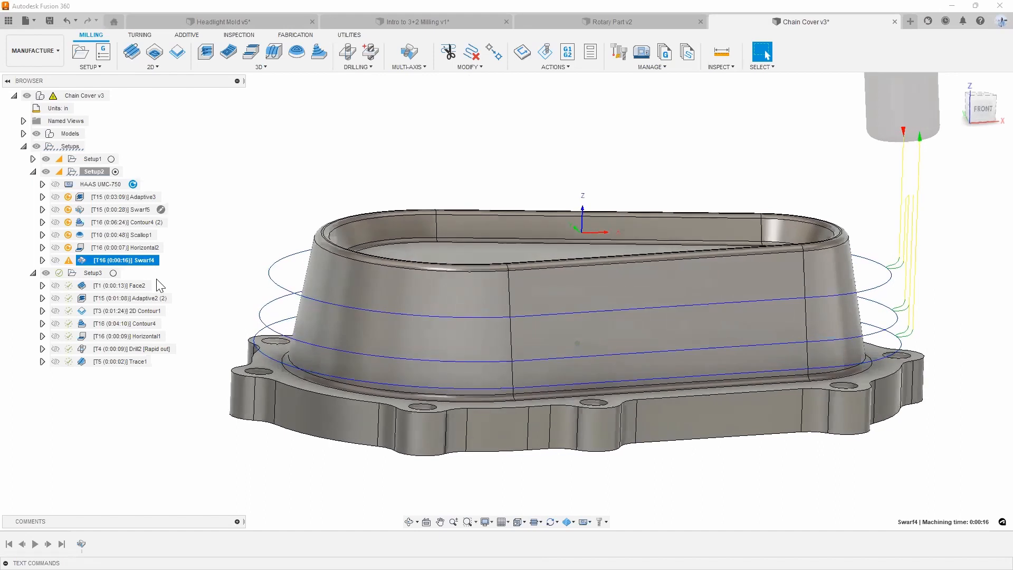
{"action": "left_click", "coordinate": [470, 67]}
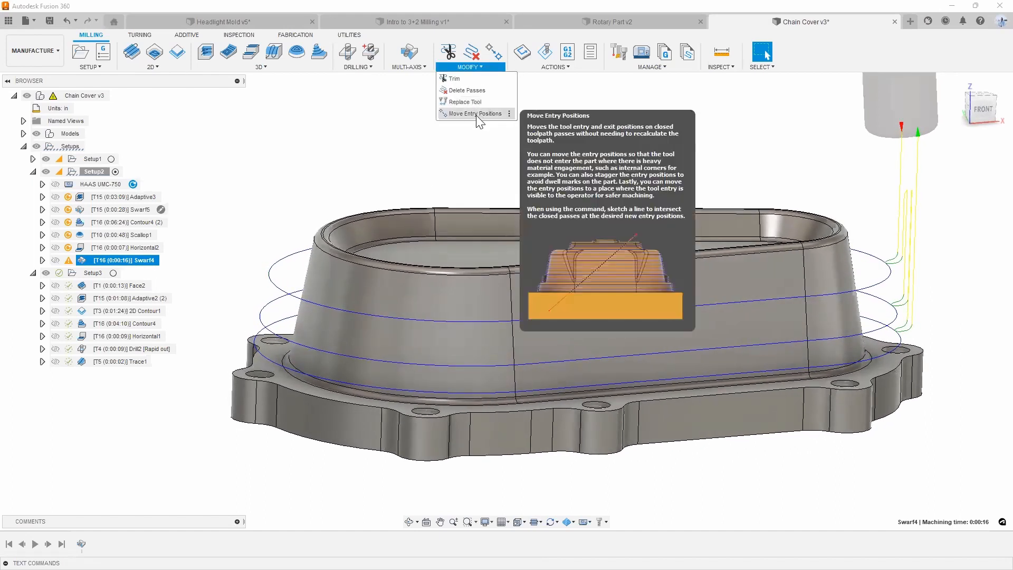
{"action": "left_click", "coordinate": [475, 113]}
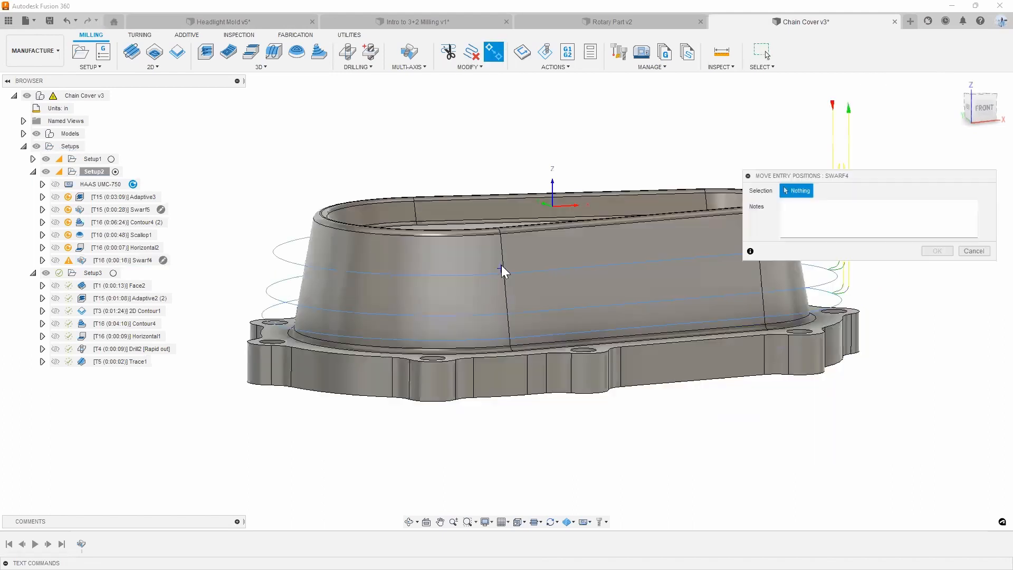
{"action": "left_click", "coordinate": [500, 265]}
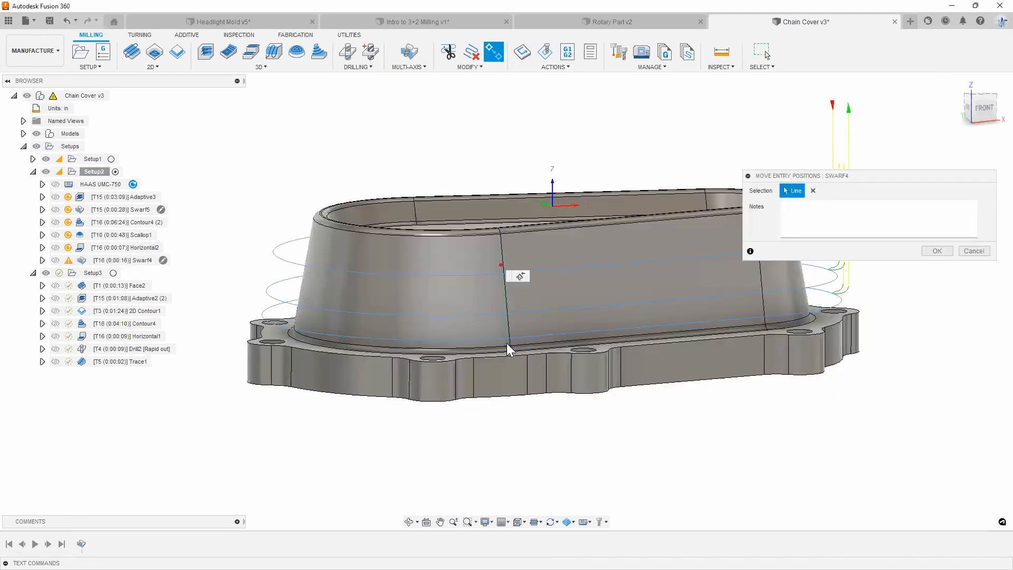
{"action": "middle_click_drag", "start_coordinate": [515, 359], "coordinate": [565, 293], "text": "shift"}
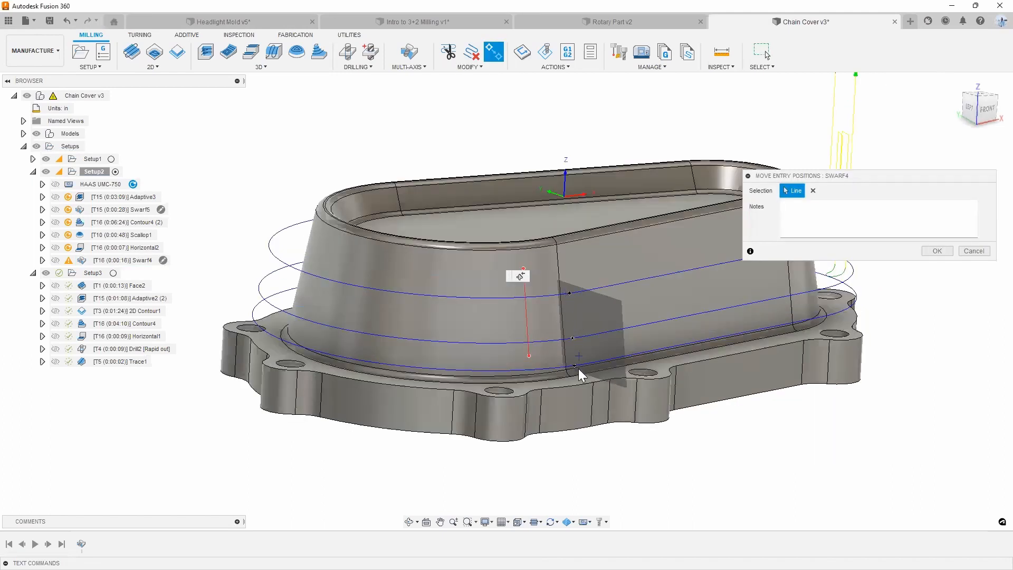
{"action": "middle_click_drag", "start_coordinate": [563, 351], "coordinate": [533, 291], "text": "shift"}
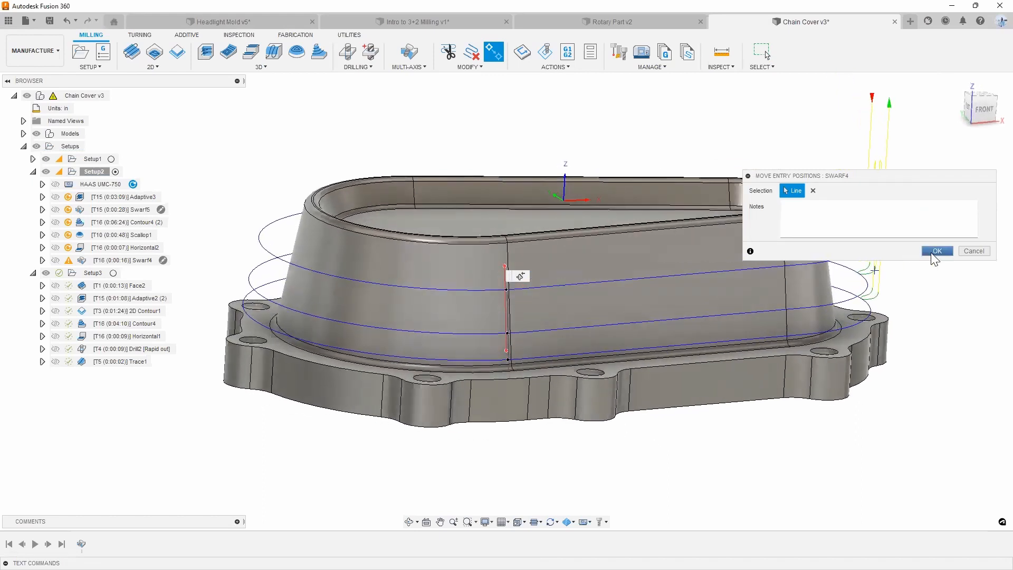
{"action": "left_click", "coordinate": [934, 252]}
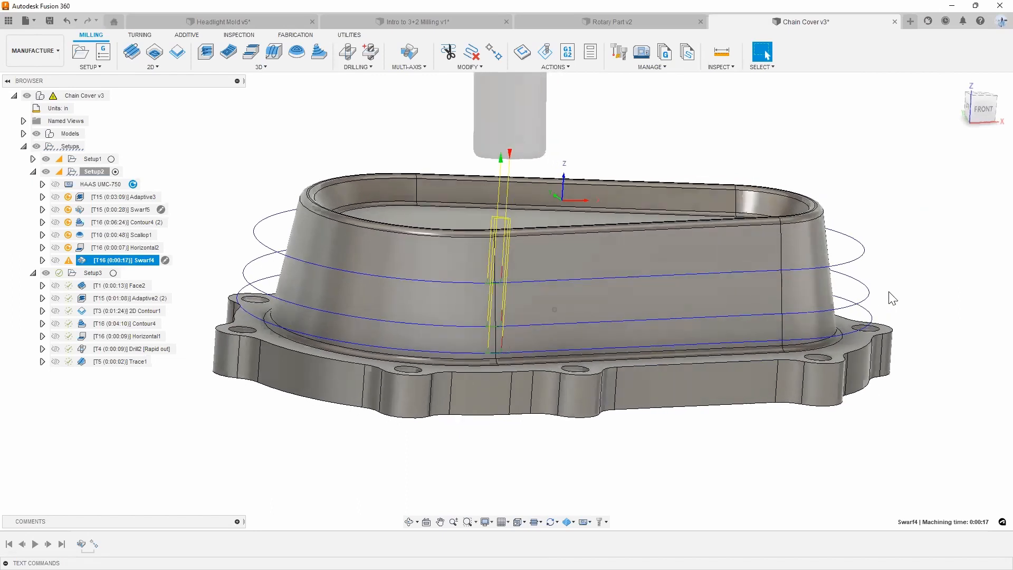
{"action": "middle_click_drag", "start_coordinate": [853, 283], "coordinate": [870, 272], "text": "shift"}
{"action": "left_click", "coordinate": [921, 232]}
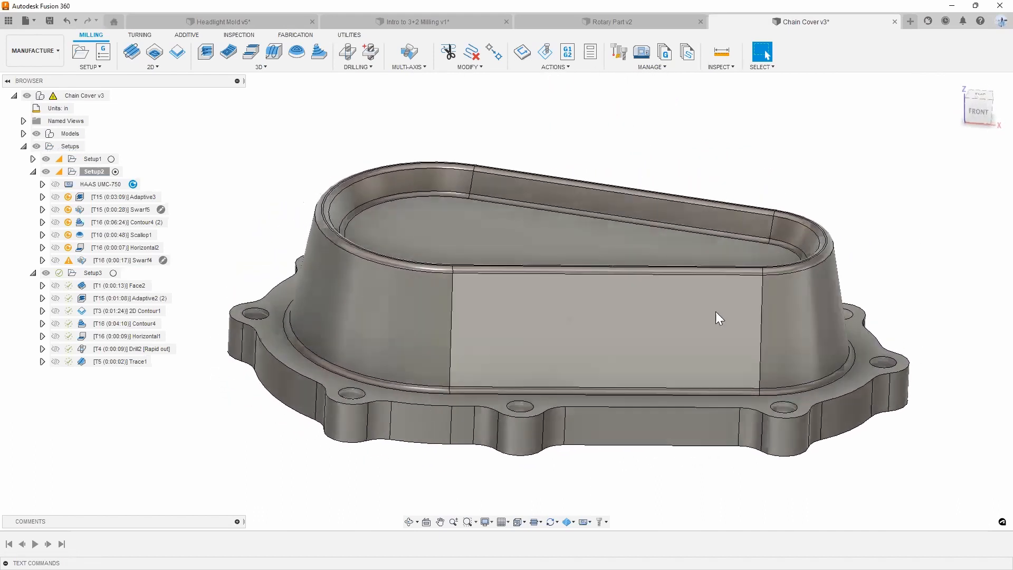
{"action": "middle_click_drag", "start_coordinate": [715, 311], "coordinate": [580, 208], "text": "shift"}
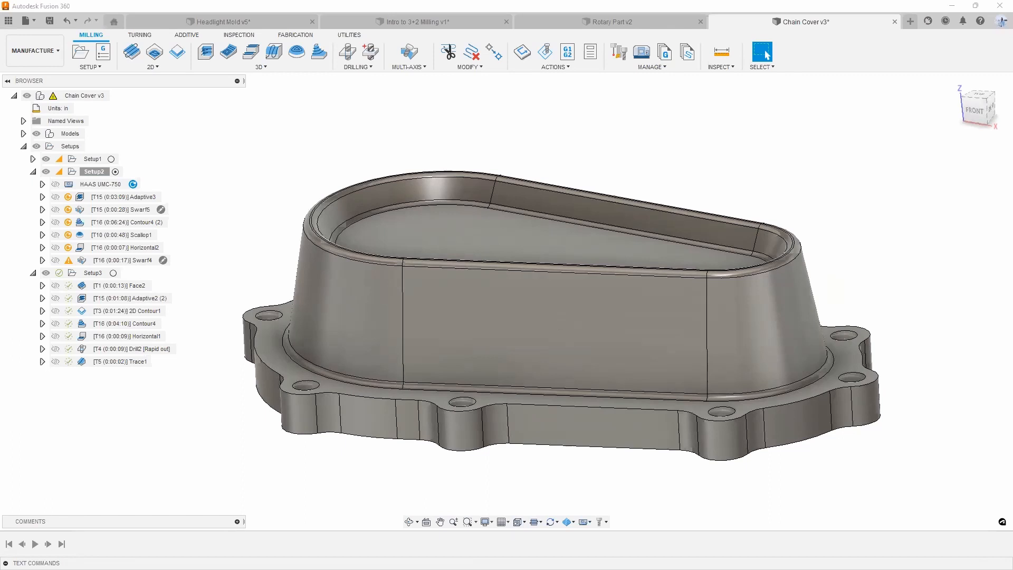
{"action": "key", "text": "alt+Tab"}
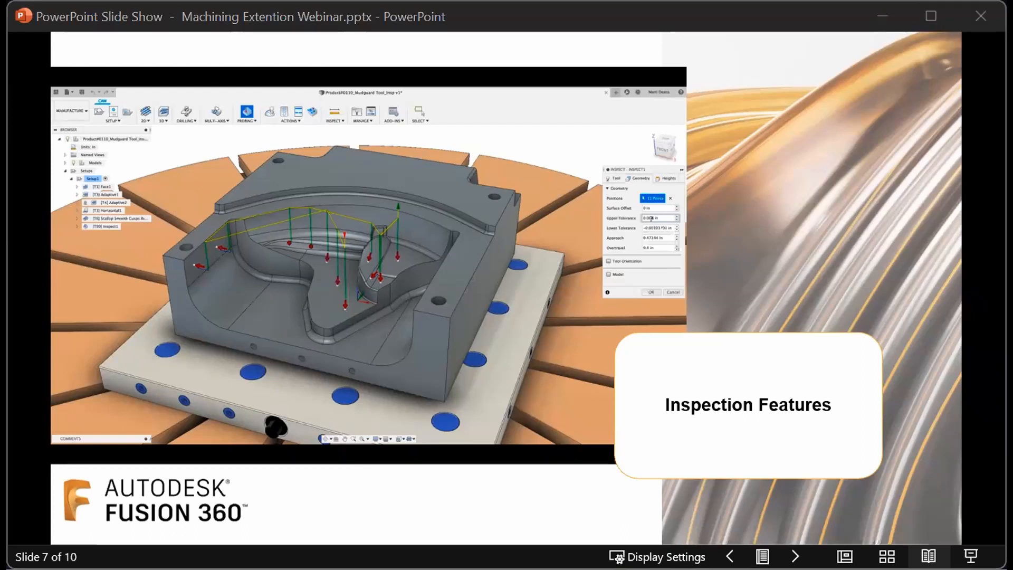
{"action": "key", "text": "alt+Tab"}
- Collapse Setup2's list of operations in the browser tree
{"action": "scroll", "coordinate": [721, 141], "scroll_direction": "down", "scroll_amount": 2}
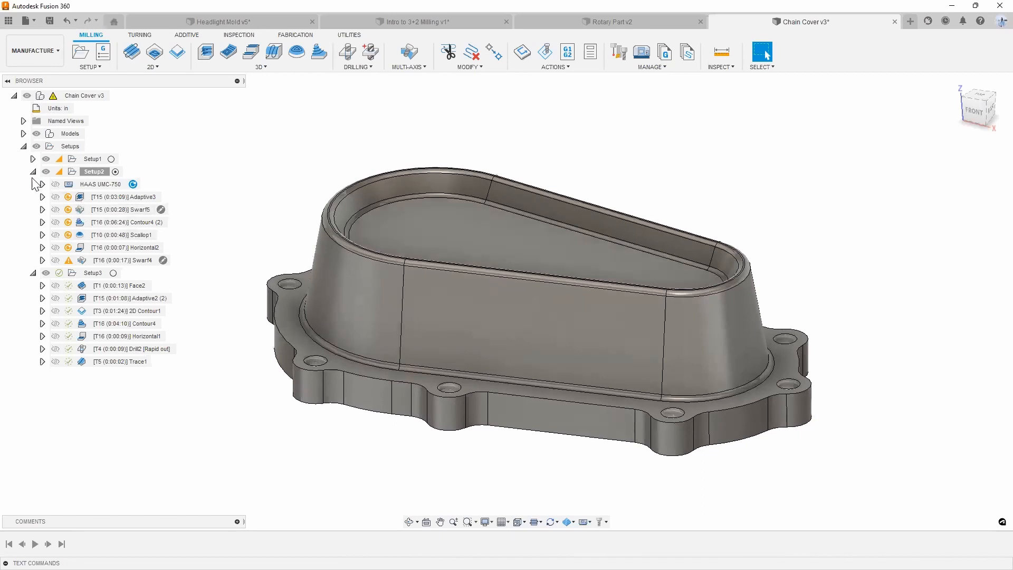
{"action": "left_click", "coordinate": [32, 172]}
{"action": "middle_click_drag", "start_coordinate": [441, 190], "coordinate": [670, 205], "text": "shift"}
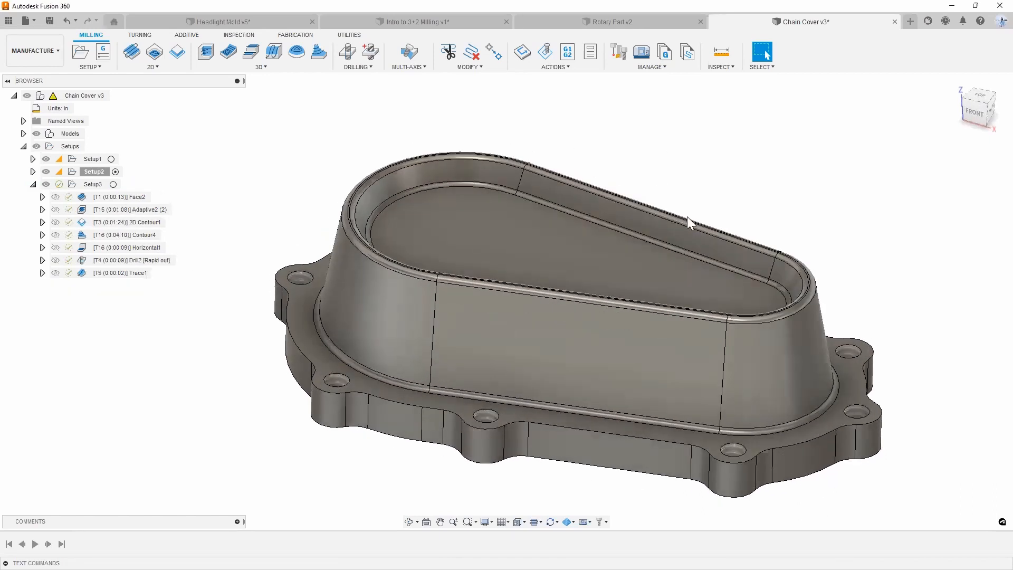
{"action": "scroll", "coordinate": [676, 184], "scroll_direction": "down", "scroll_amount": 1}
{"action": "scroll", "coordinate": [670, 174], "scroll_direction": "down", "scroll_amount": 3}
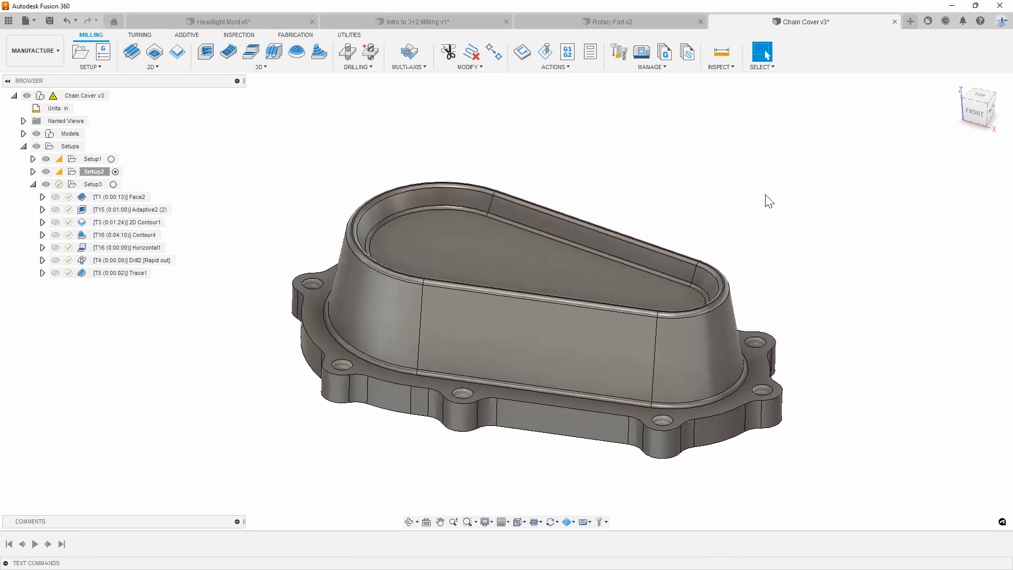
{"action": "scroll", "coordinate": [543, 198], "scroll_direction": "down", "scroll_amount": 1}
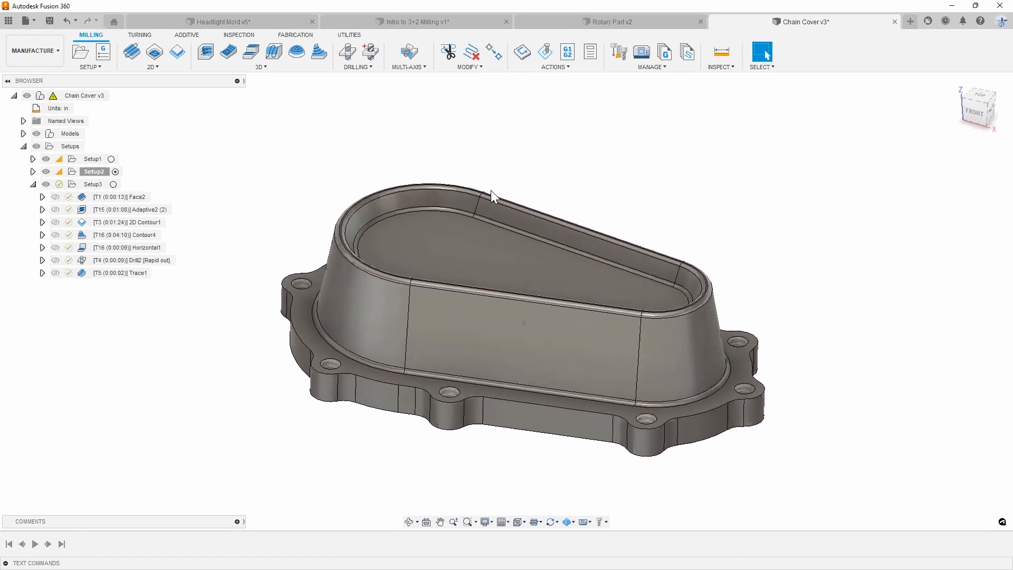
- Start an Inspect Surface operation using the 5 mm probe from the Fusion 360 Library's Sample Probes, with a safe feedrate of 30 in/min
{"action": "left_click", "coordinate": [238, 35]}
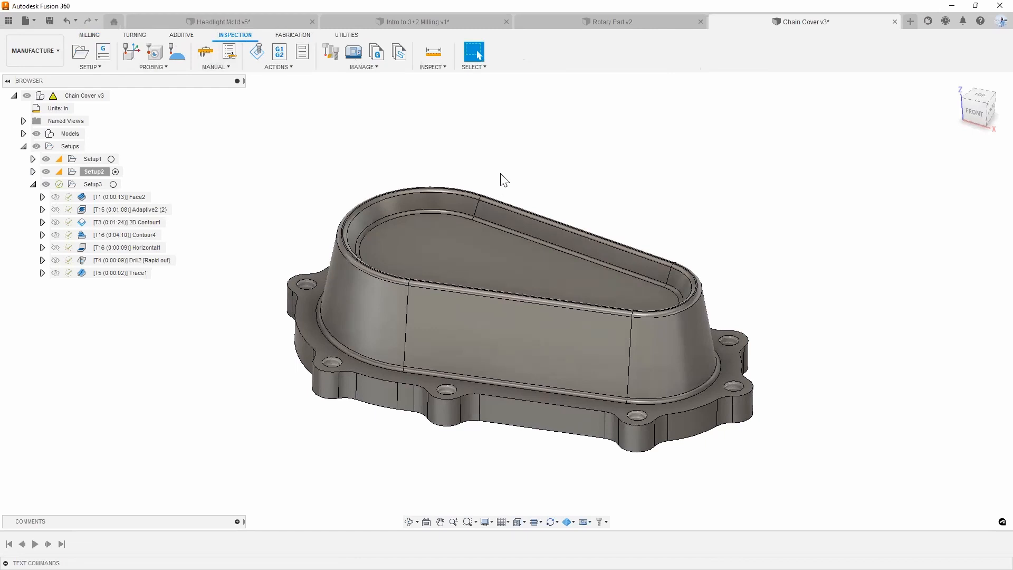
{"action": "left_click", "coordinate": [160, 67]}
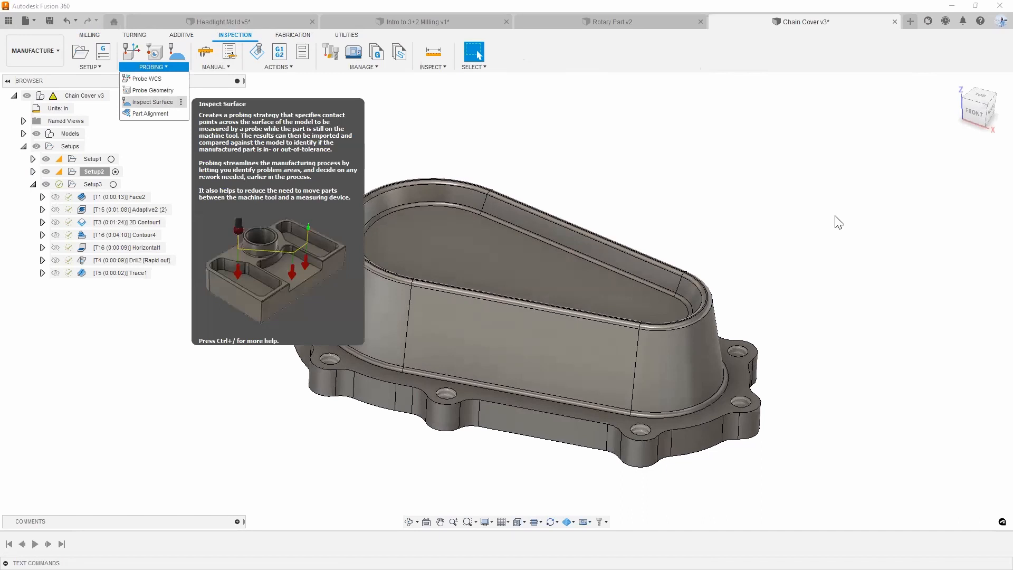
{"action": "left_click", "coordinate": [814, 222]}
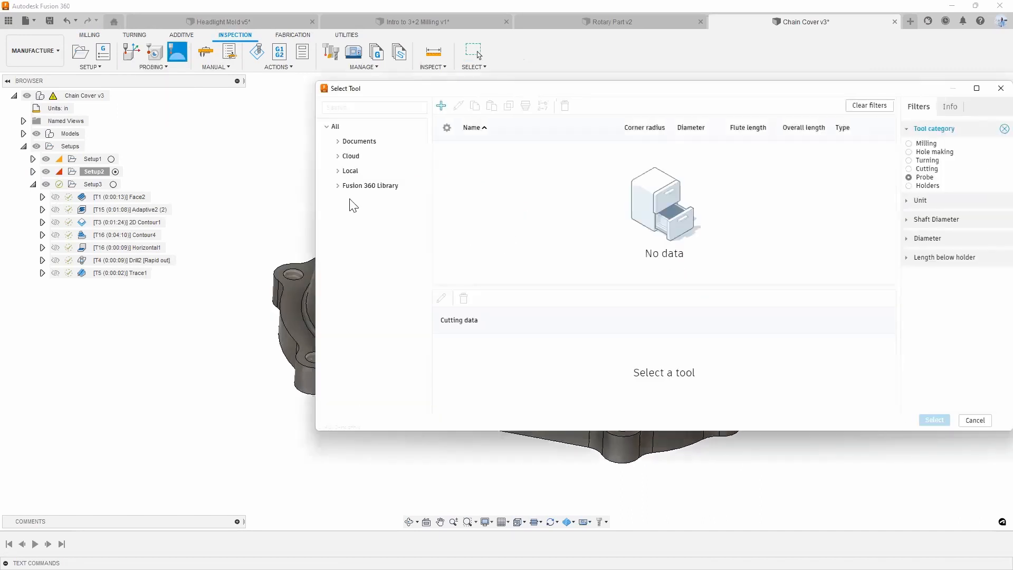
{"action": "left_click", "coordinate": [367, 186]}
{"action": "left_click", "coordinate": [543, 222]}
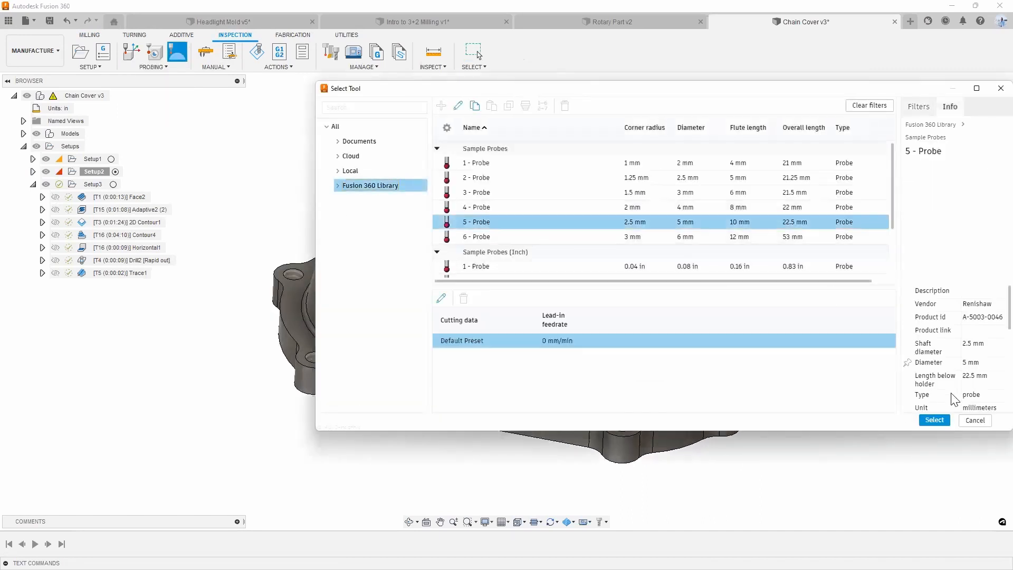
{"action": "left_click", "coordinate": [934, 420]}
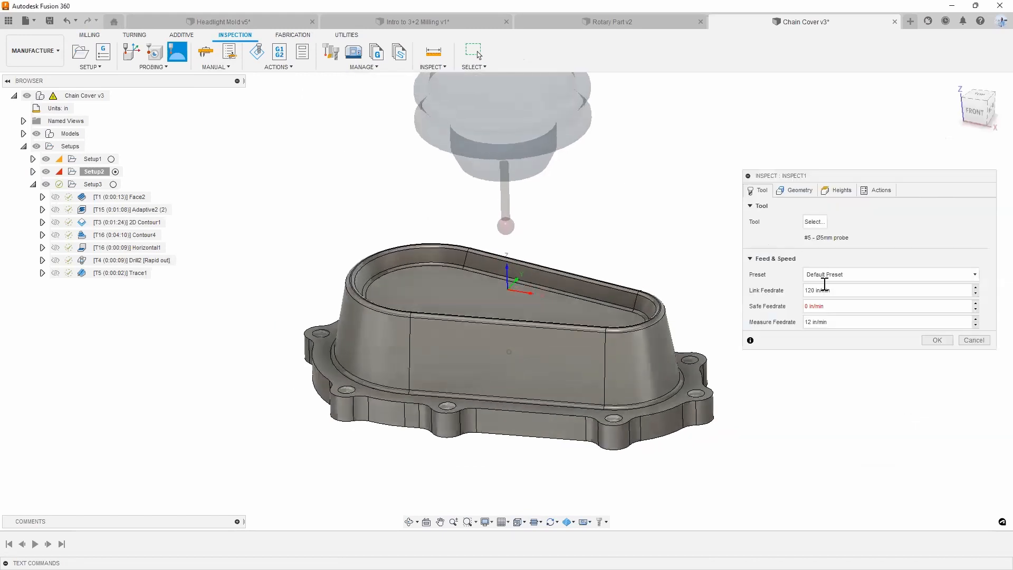
{"action": "left_click", "coordinate": [842, 308]}
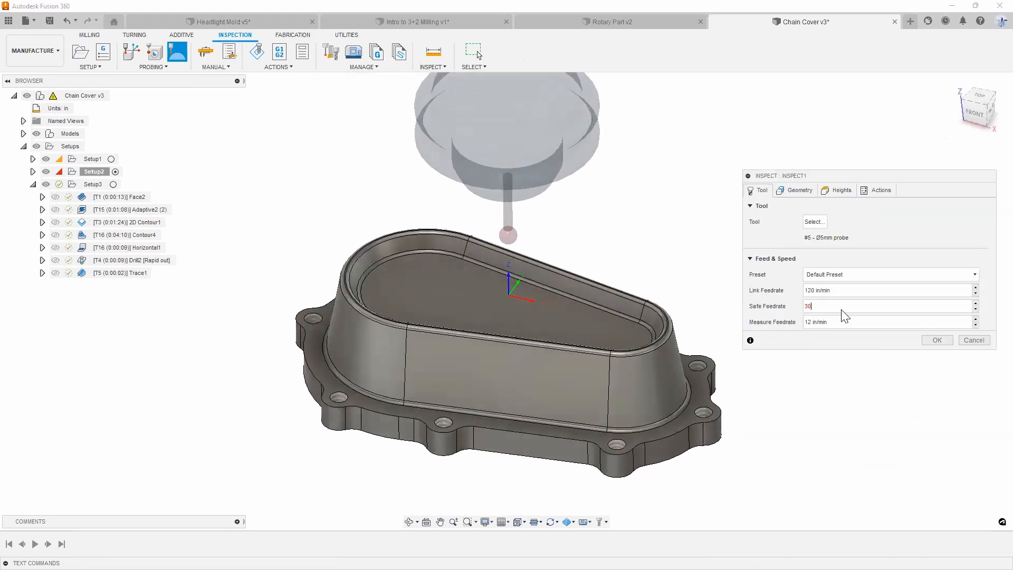
- Place nine inspection points on the chain cover: four across the pocket floor and five around the outer flange's upper face
{"action": "left_click", "coordinate": [798, 191]}
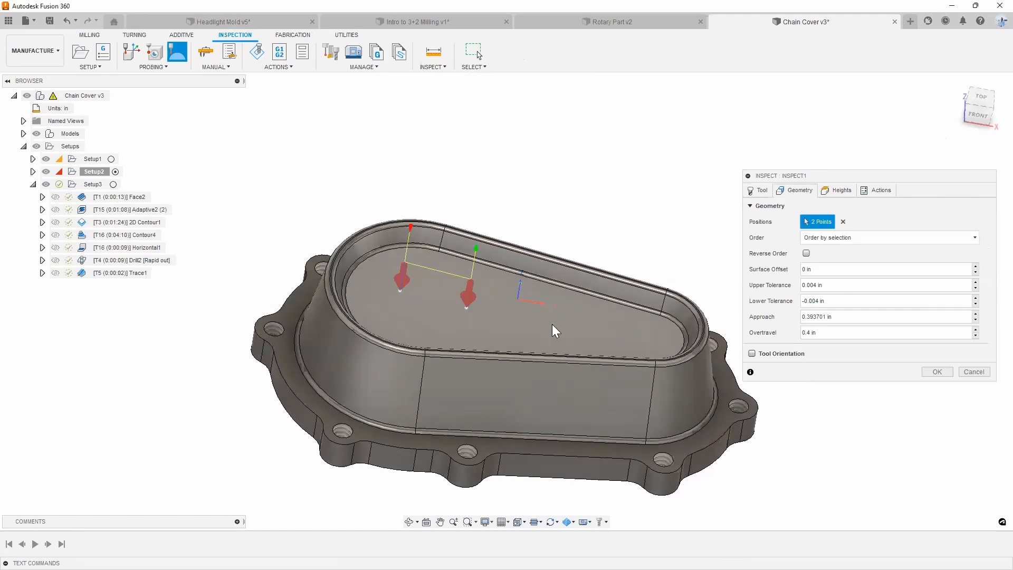
{"action": "left_click", "coordinate": [544, 326]}
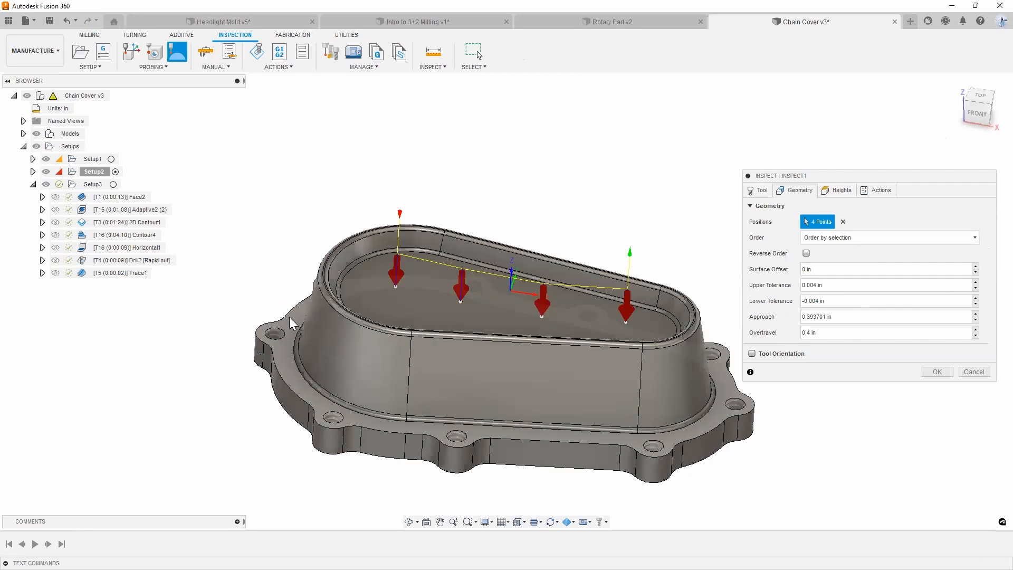
{"action": "left_click", "coordinate": [289, 316]}
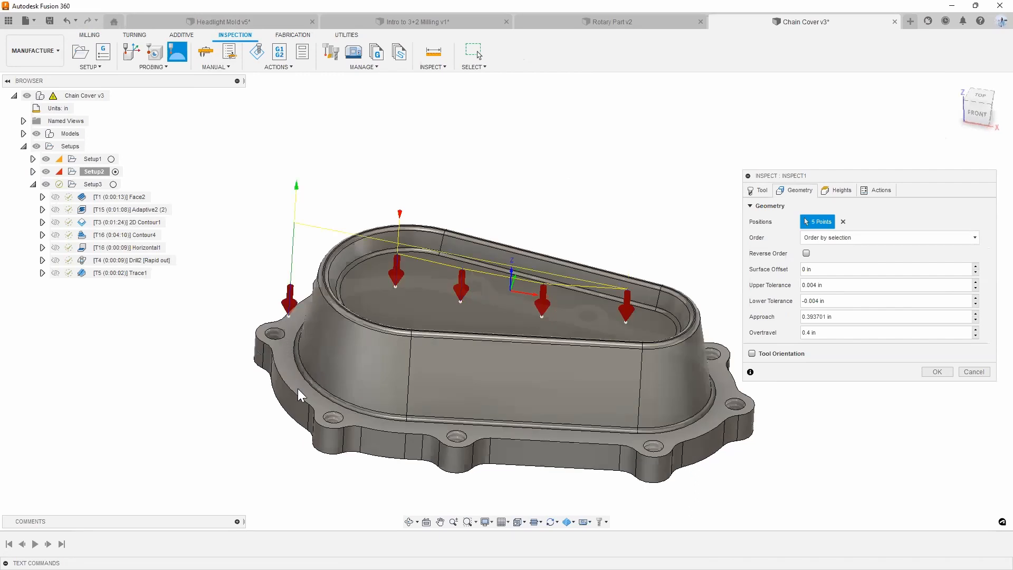
{"action": "left_click", "coordinate": [295, 390]}
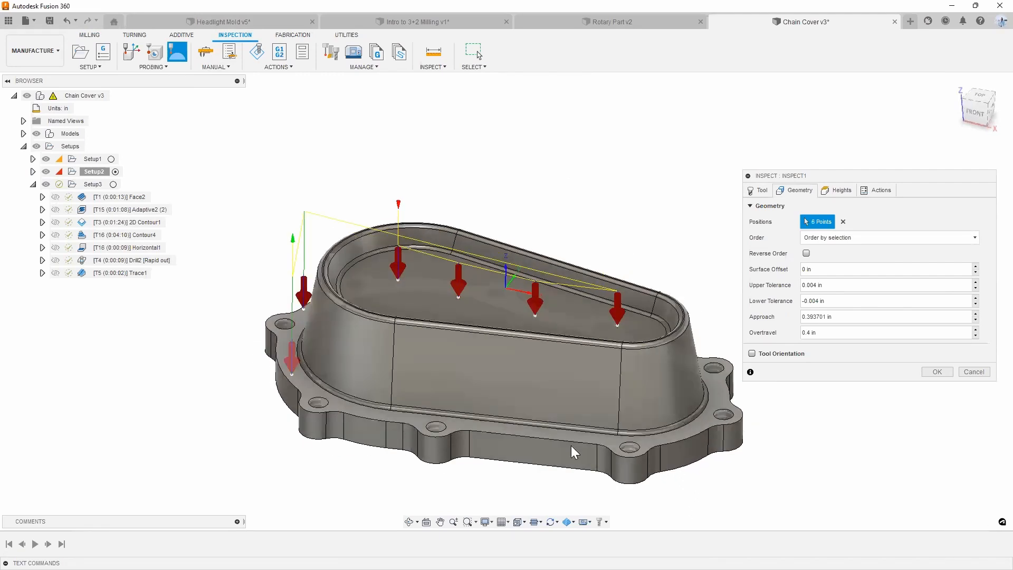
{"action": "left_click", "coordinate": [373, 381]}
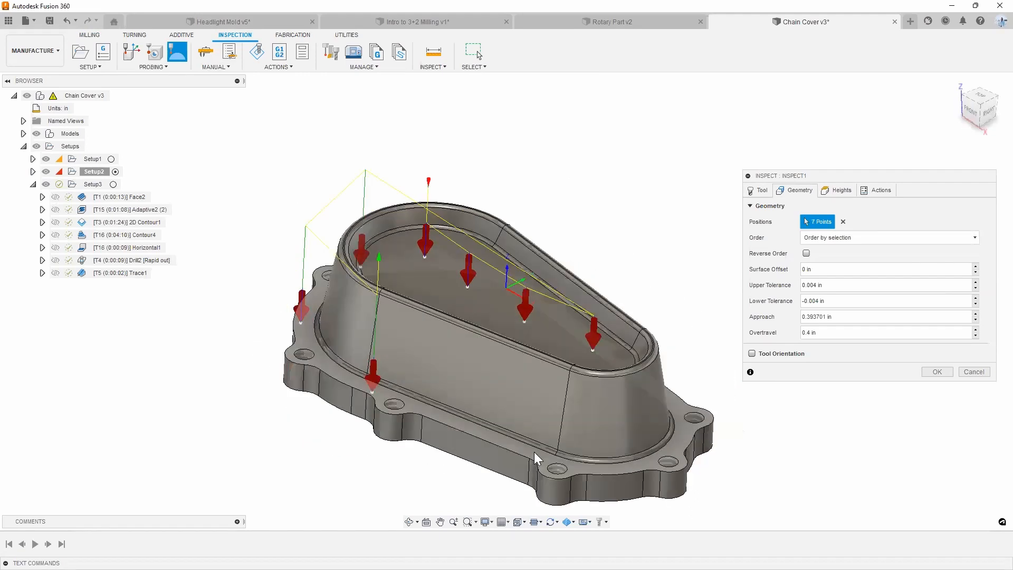
{"action": "left_click", "coordinate": [580, 470]}
{"action": "left_click", "coordinate": [620, 463]}
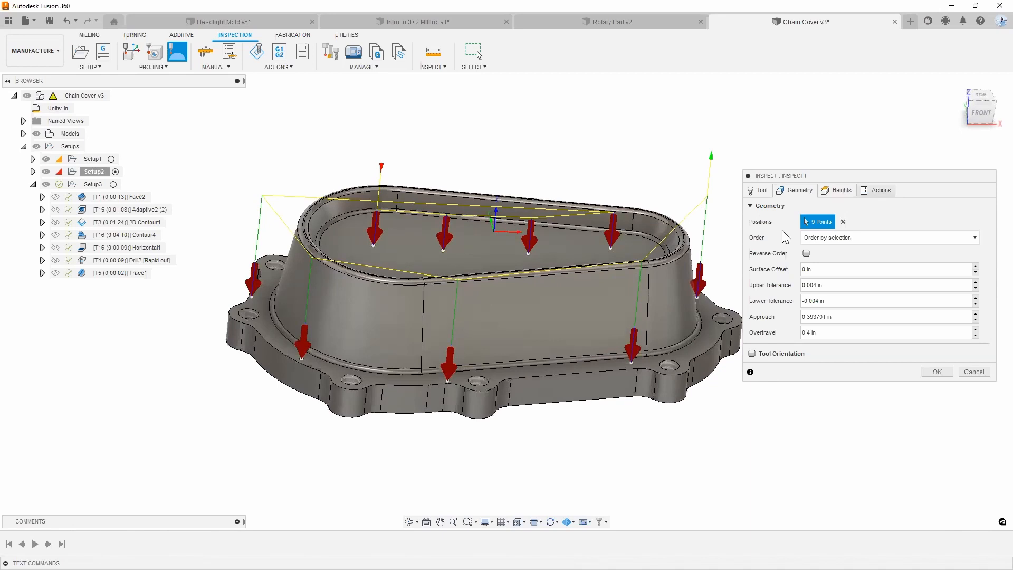
- Enable the Out of Position action with Stop with message, and create the surface inspection operation
{"action": "left_click", "coordinate": [879, 191]}
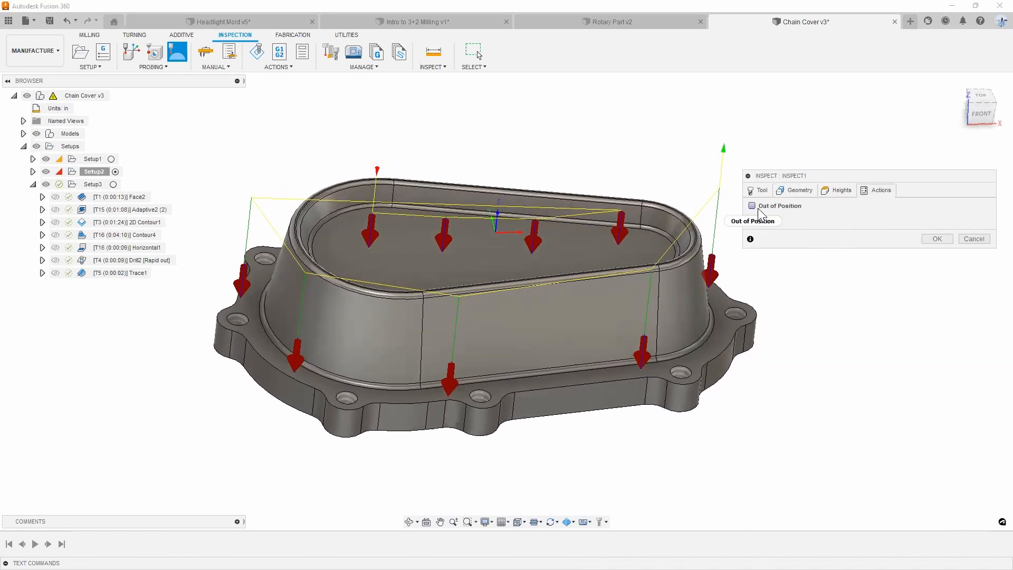
{"action": "left_click", "coordinate": [752, 206]}
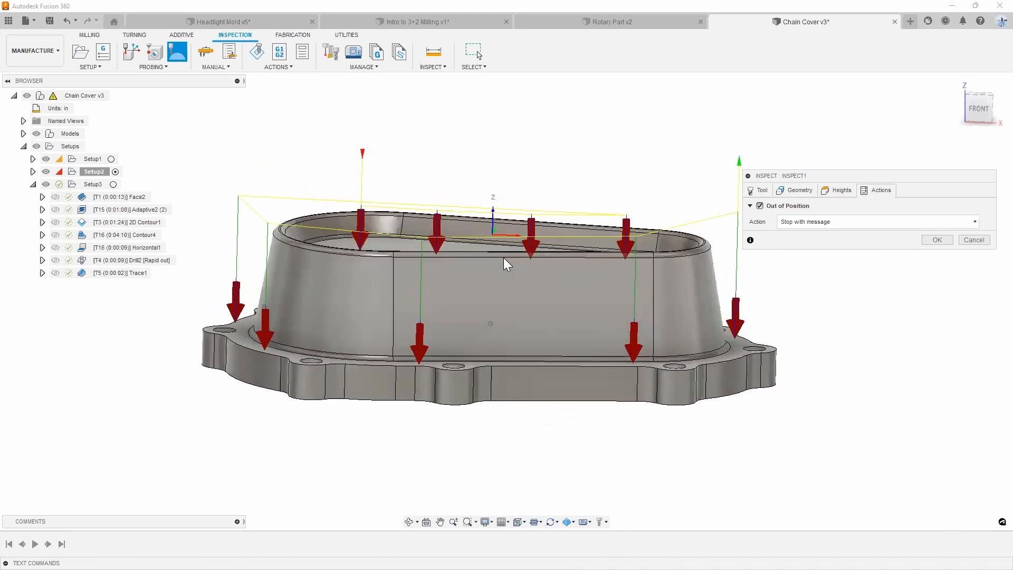
{"action": "left_click", "coordinate": [813, 193]}
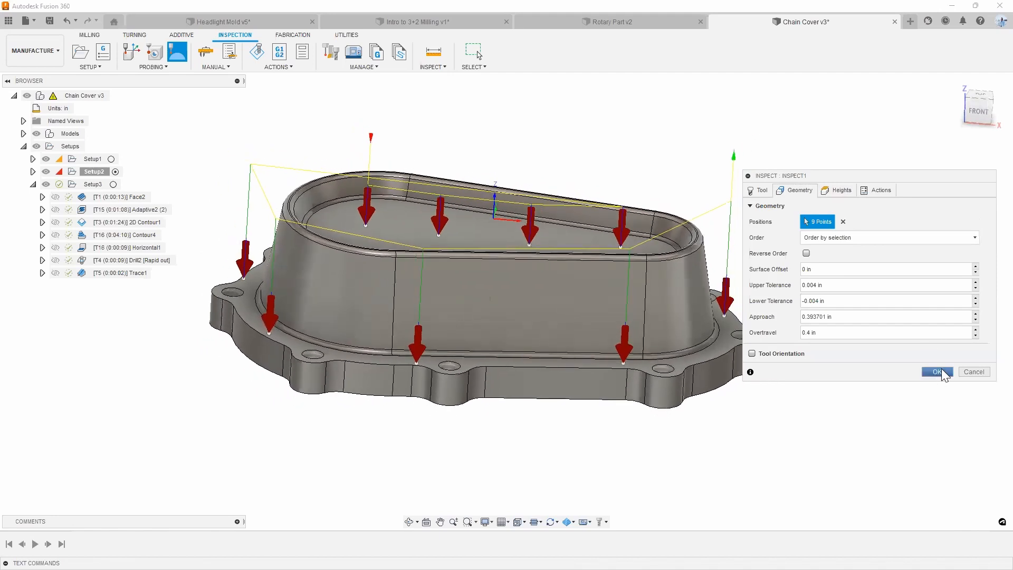
{"action": "left_click", "coordinate": [937, 372]}
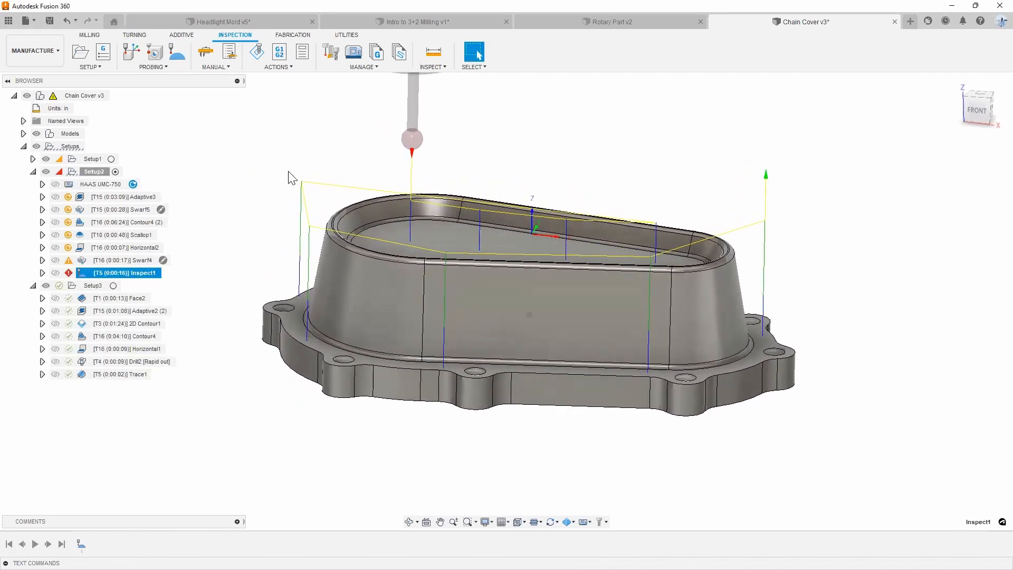
{"action": "left_click", "coordinate": [226, 68]}
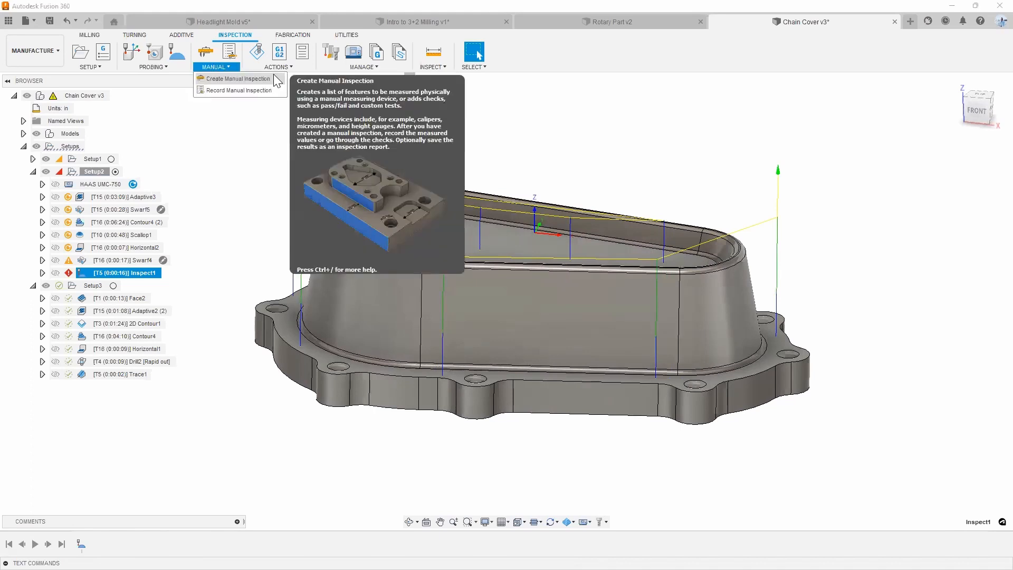
{"action": "left_click", "coordinate": [278, 67]}
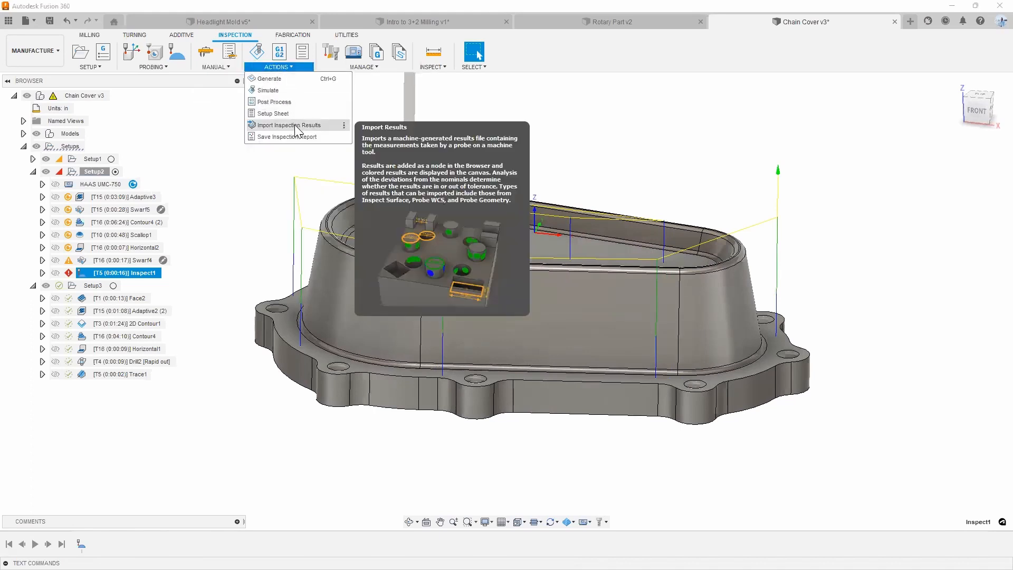
- Open the post-processing settings for the surface inspection operation and examine the available post processors, without posting
{"action": "right_click", "coordinate": [152, 279]}
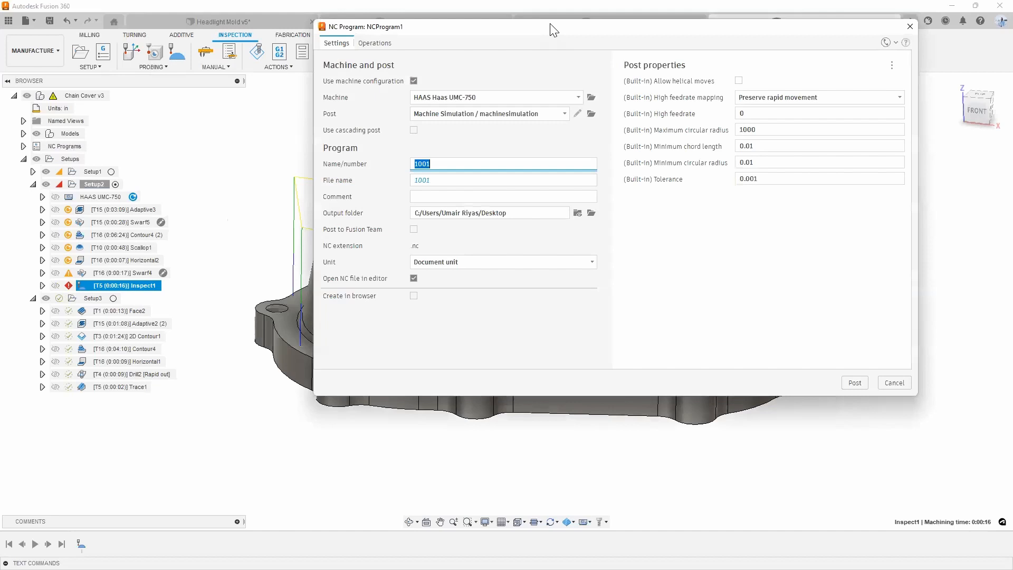
{"action": "left_click", "coordinate": [475, 137]}
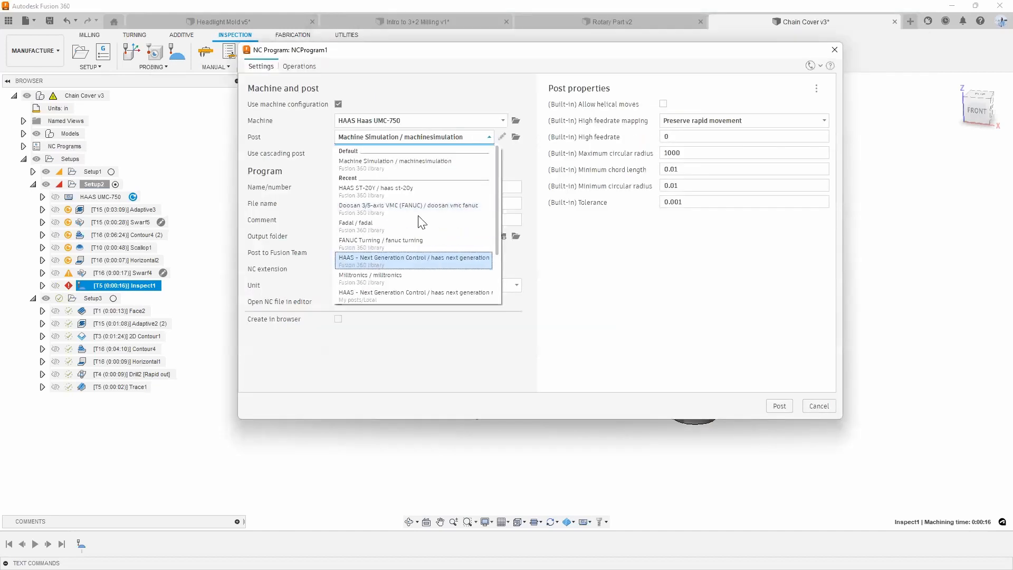
{"action": "scroll", "coordinate": [422, 227], "scroll_direction": "down", "scroll_amount": 1}
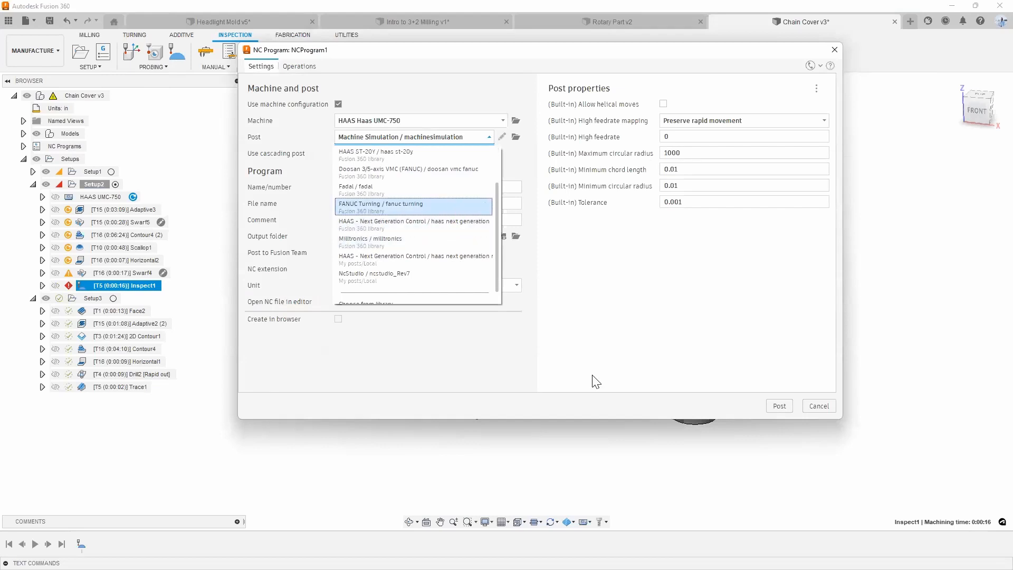
{"action": "left_click", "coordinate": [824, 405]}
{"action": "left_click", "coordinate": [823, 406]}
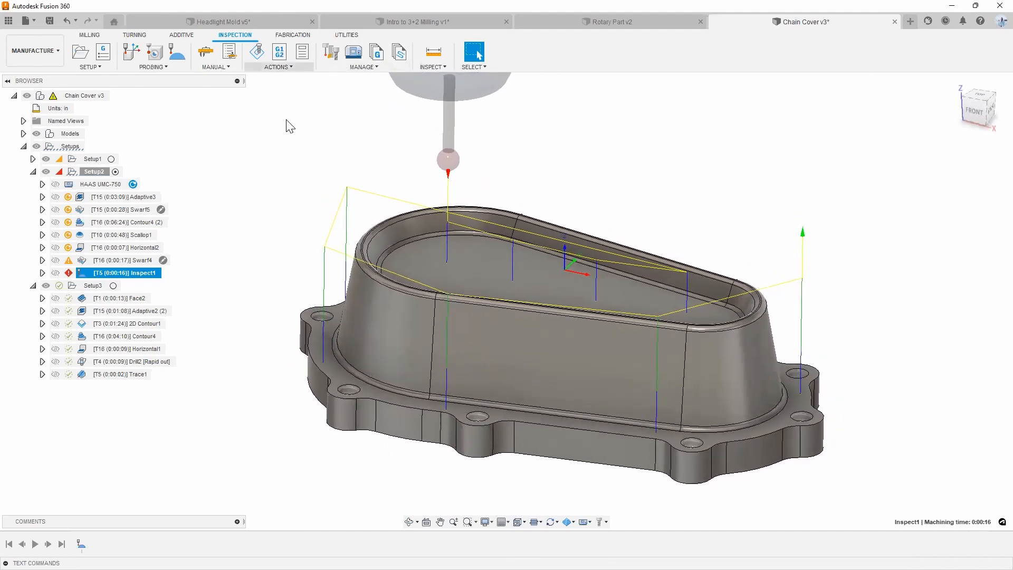
- Try the inspection results import, browsing for a results file and selecting the chain cover body for projection
{"action": "left_click", "coordinate": [278, 67]}
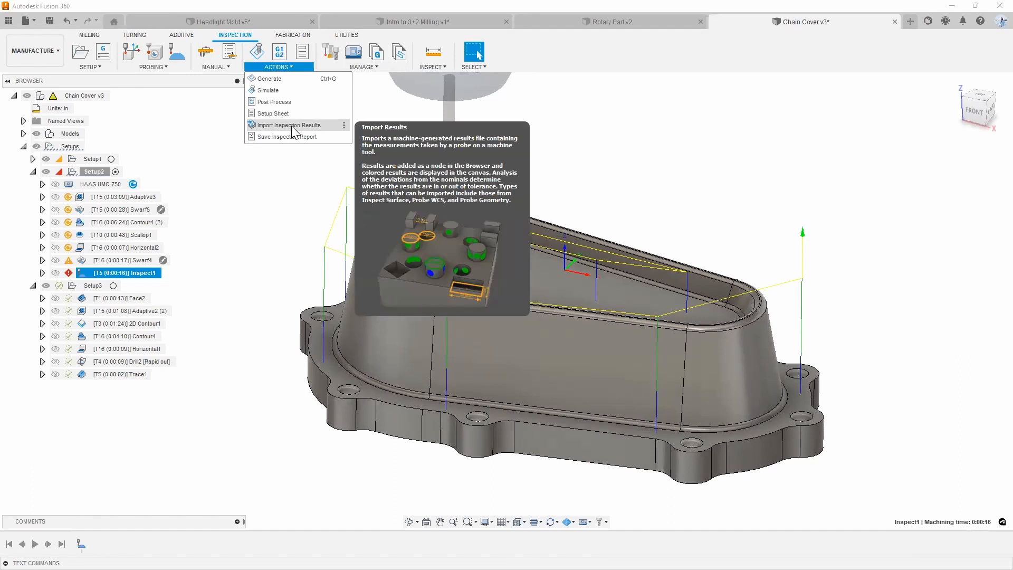
{"action": "left_click", "coordinate": [290, 125]}
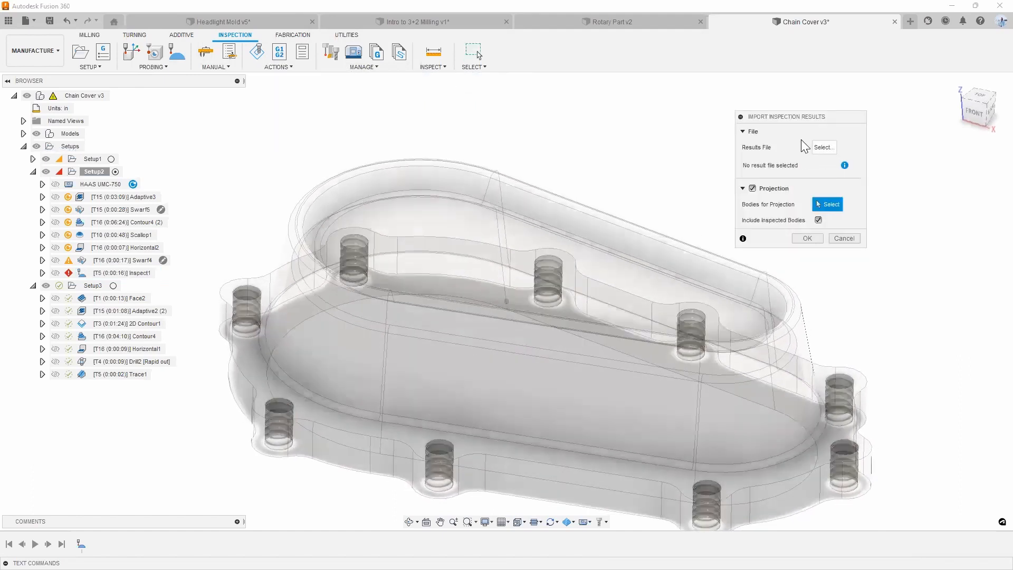
{"action": "left_click", "coordinate": [823, 148]}
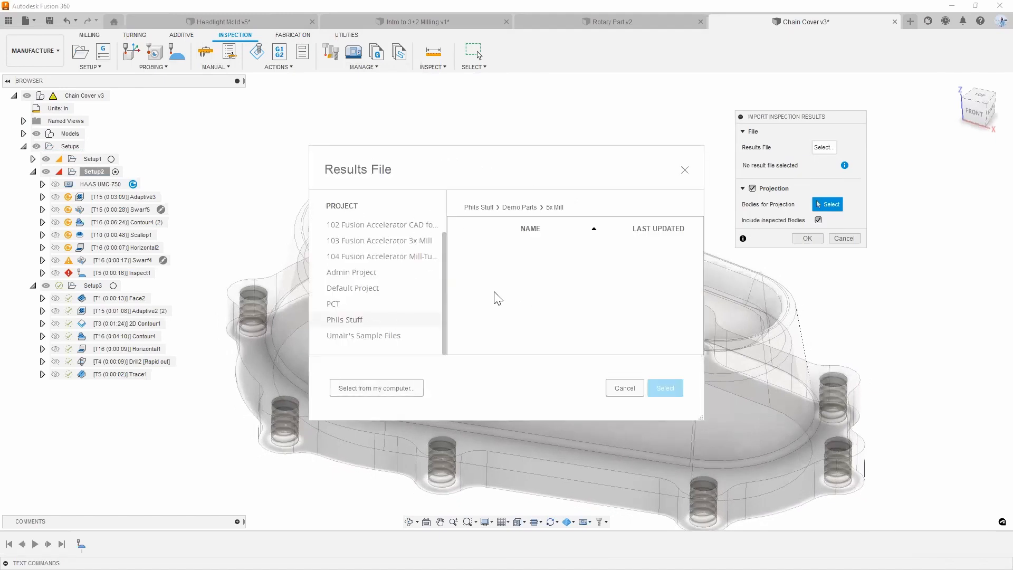
{"action": "left_click", "coordinate": [639, 388]}
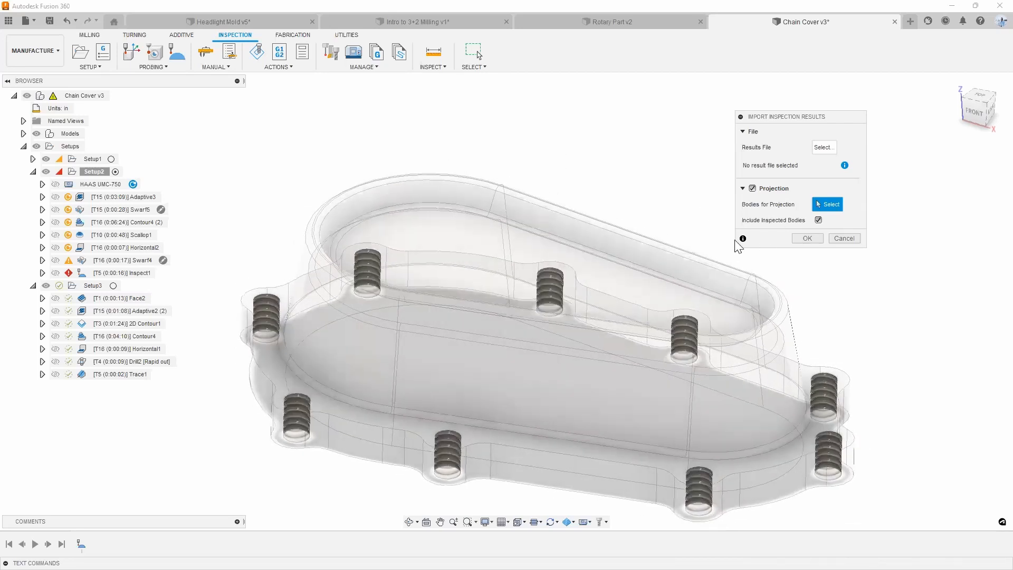
{"action": "left_click", "coordinate": [633, 232]}
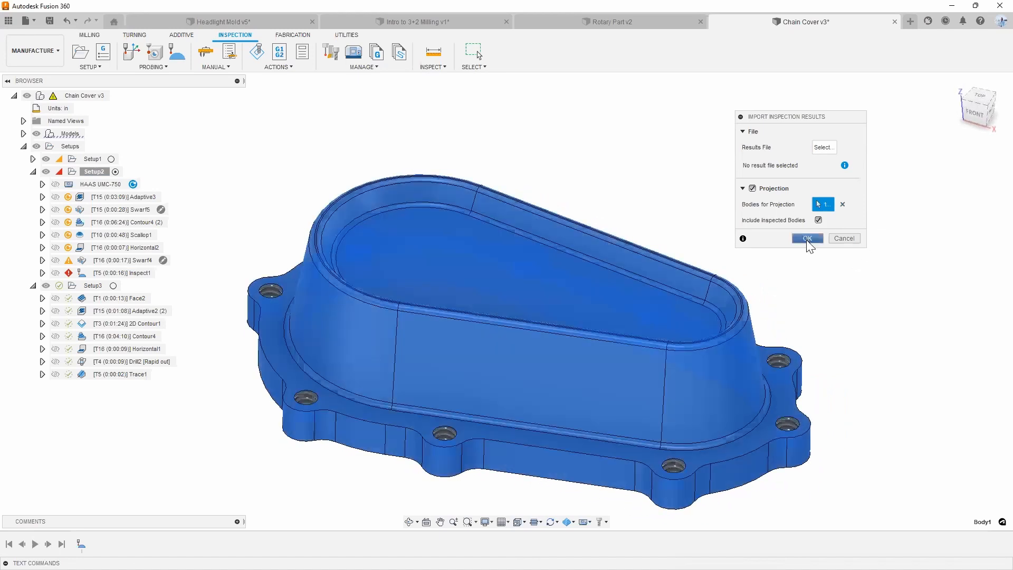
{"action": "key", "text": "Escape"}
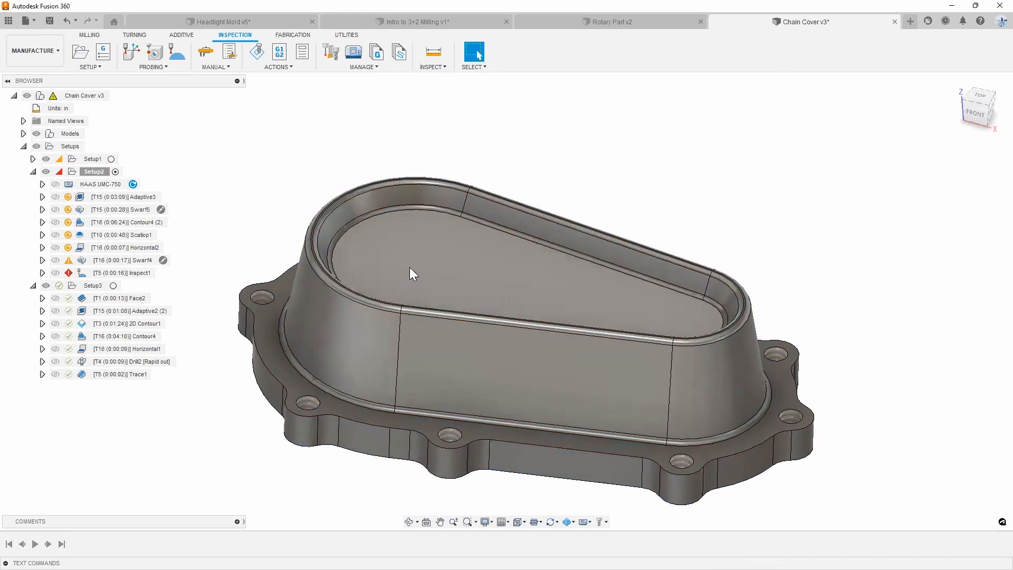
{"action": "left_click", "coordinate": [682, 296]}
{"action": "middle_click_drag", "start_coordinate": [656, 206], "coordinate": [663, 201], "text": "shift"}
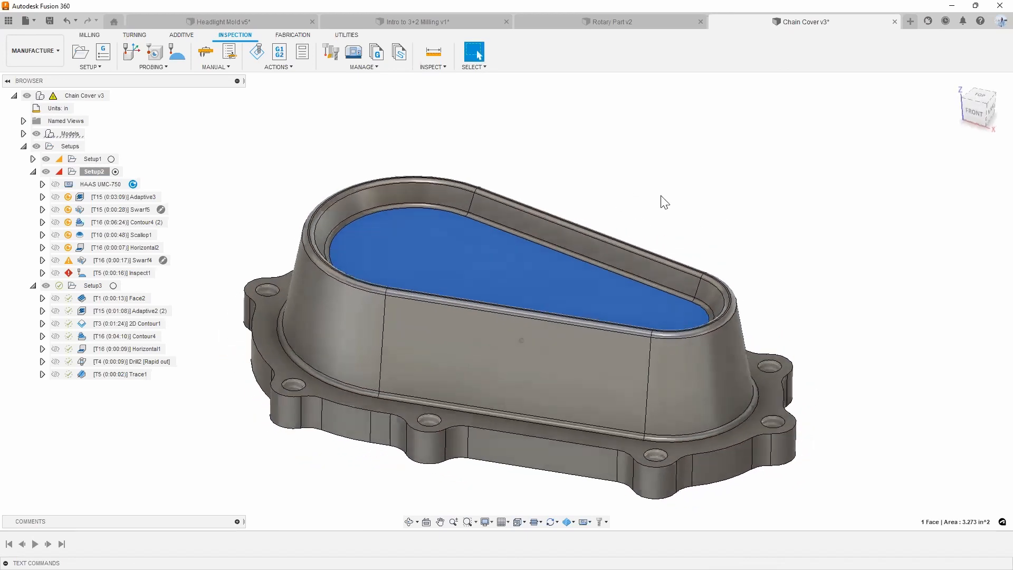
{"action": "left_click", "coordinate": [662, 201]}
{"action": "middle_click_drag", "start_coordinate": [531, 266], "coordinate": [549, 267], "text": "shift"}
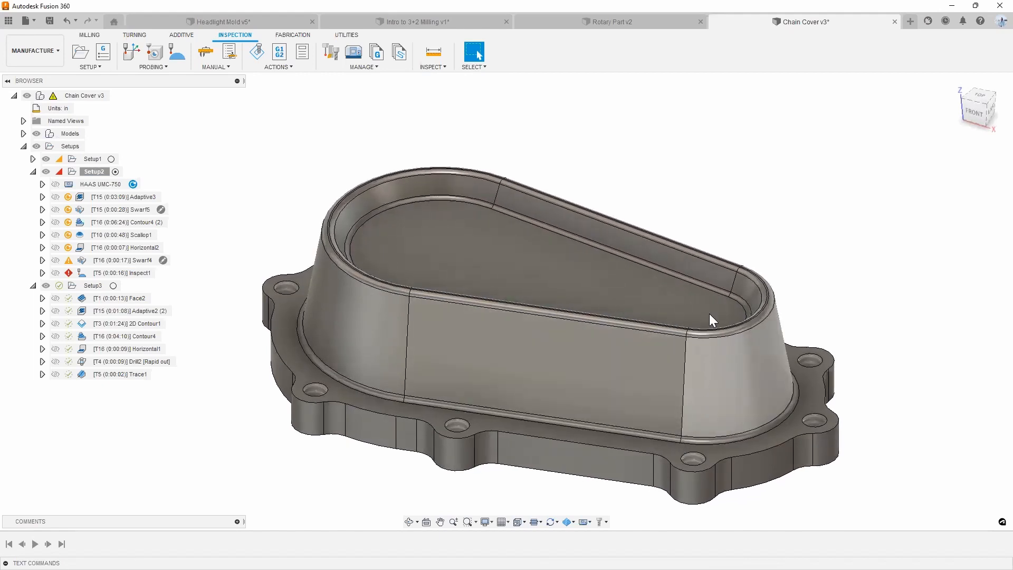
{"action": "middle_click_drag", "start_coordinate": [709, 315], "coordinate": [818, 244], "text": "shift"}
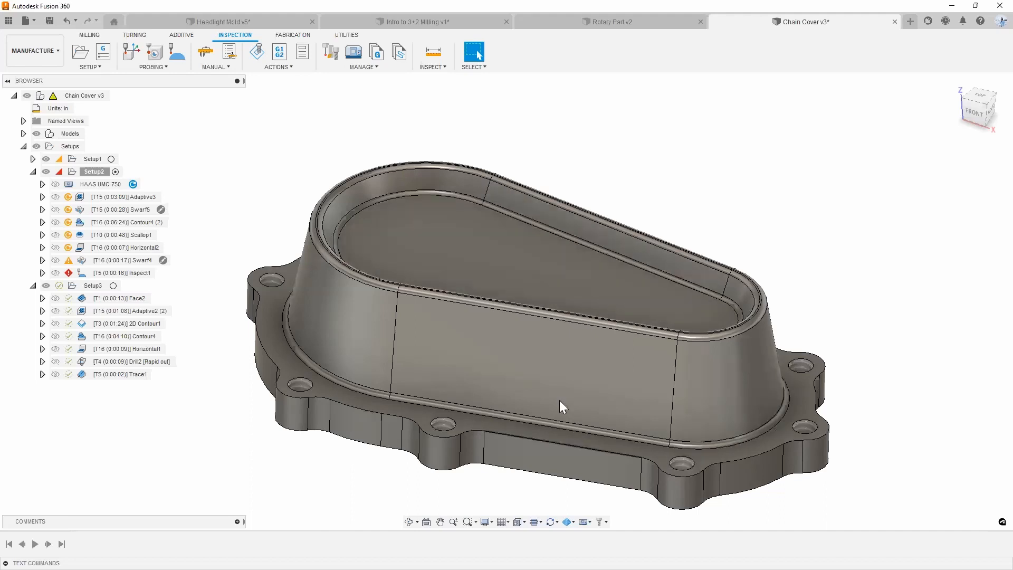
{"action": "scroll", "coordinate": [549, 320], "scroll_direction": "down", "scroll_amount": 1}
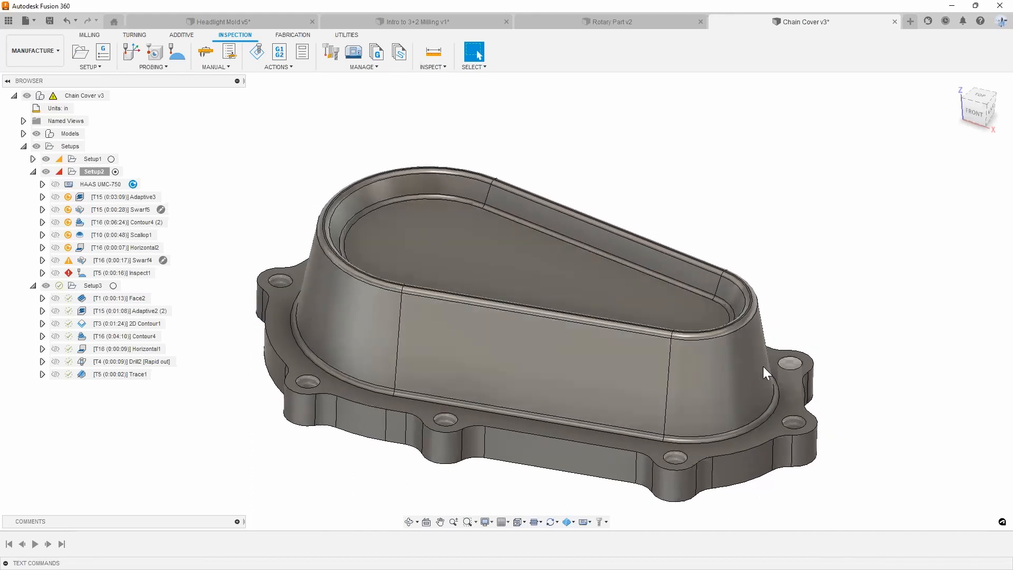
{"action": "middle_click_drag", "start_coordinate": [689, 220], "coordinate": [680, 220]}
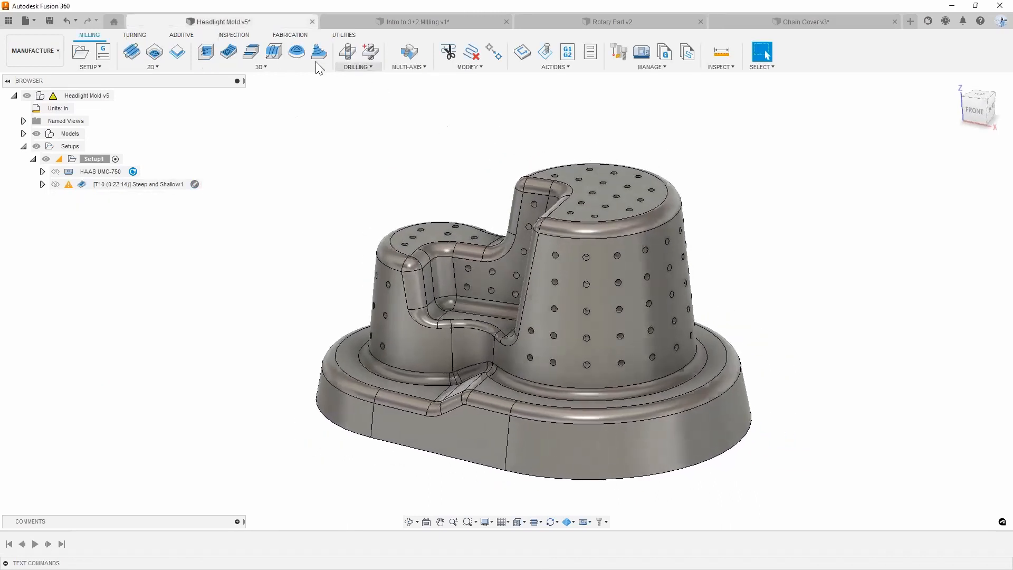
- Examine the holes on the headlight mold's upper face and check one hole's radius
{"action": "left_click", "coordinate": [356, 67]}
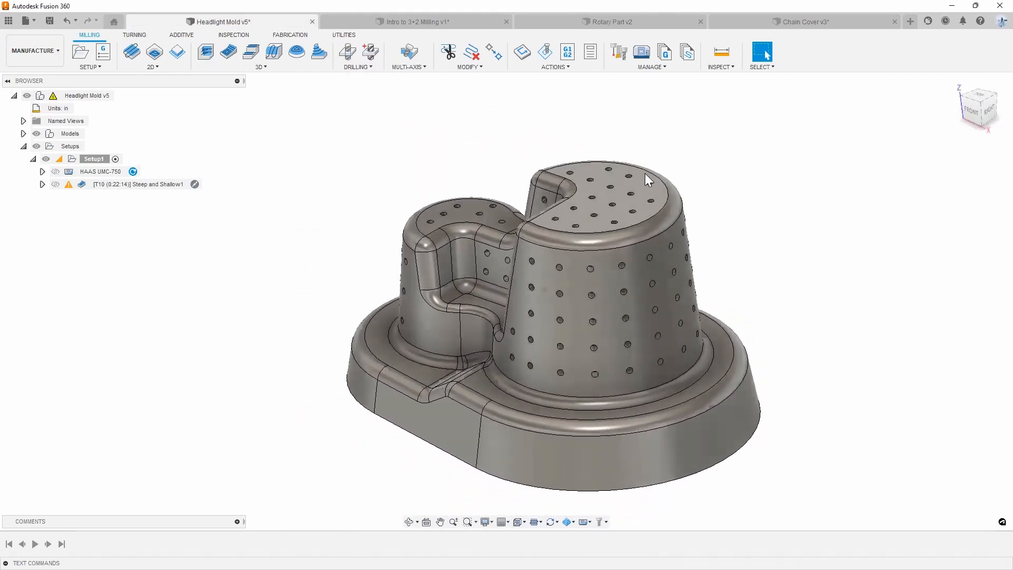
{"action": "scroll", "coordinate": [597, 182], "scroll_direction": "up", "scroll_amount": 5}
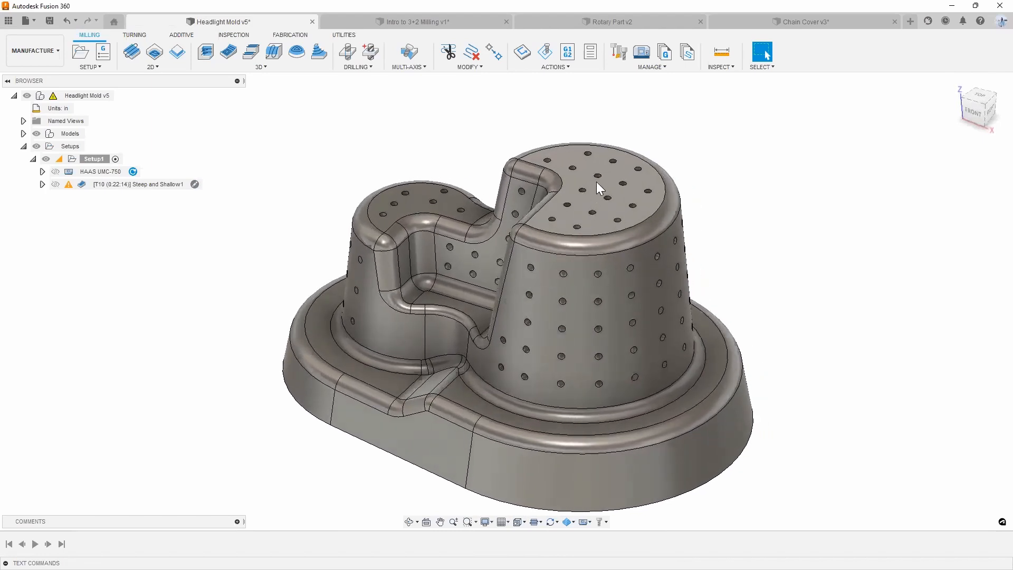
{"action": "scroll", "coordinate": [598, 170], "scroll_direction": "up", "scroll_amount": 3}
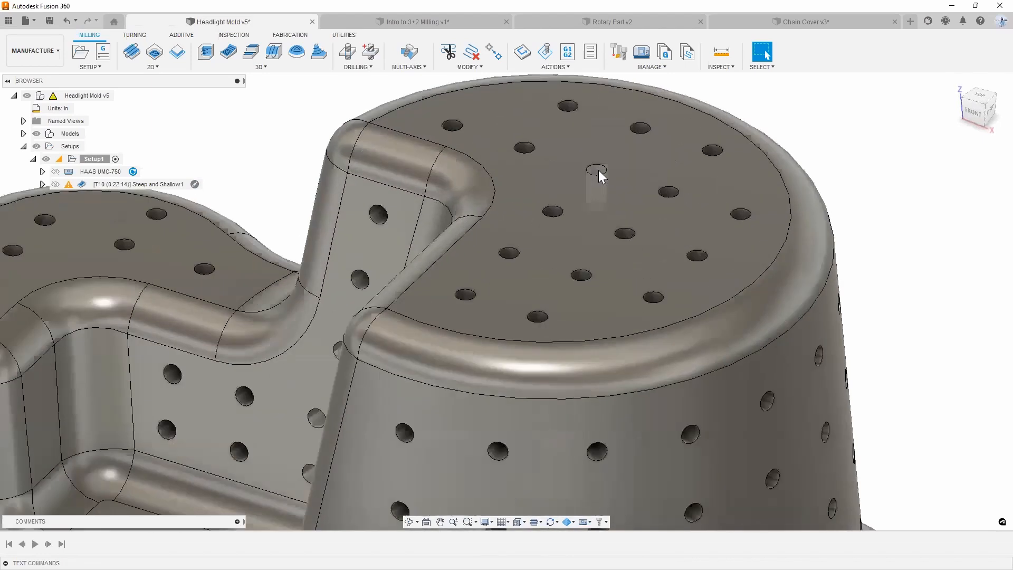
{"action": "left_click", "coordinate": [668, 192]}
{"action": "scroll", "coordinate": [741, 214], "scroll_direction": "down", "scroll_amount": 5}
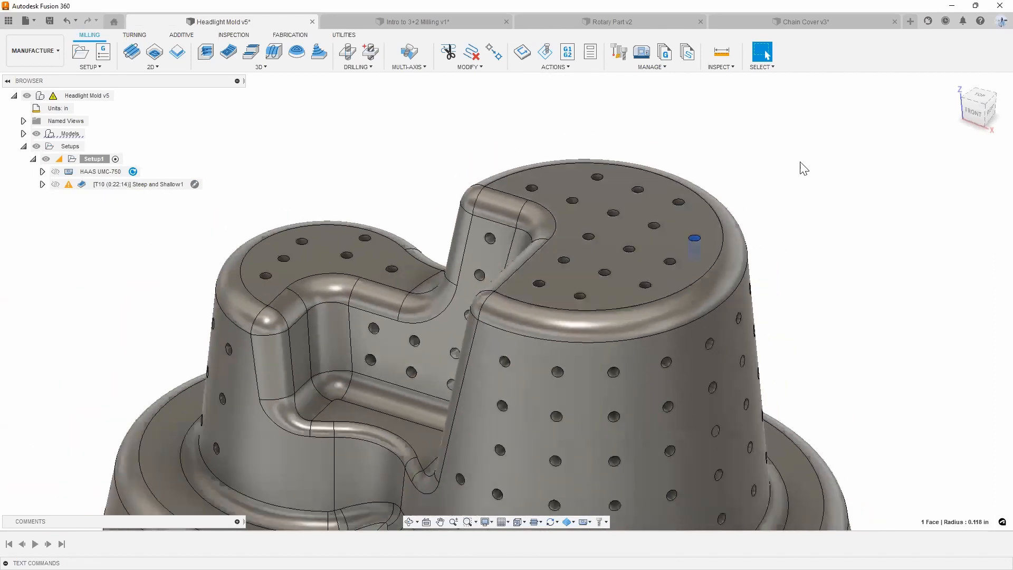
{"action": "key", "text": "Escape"}
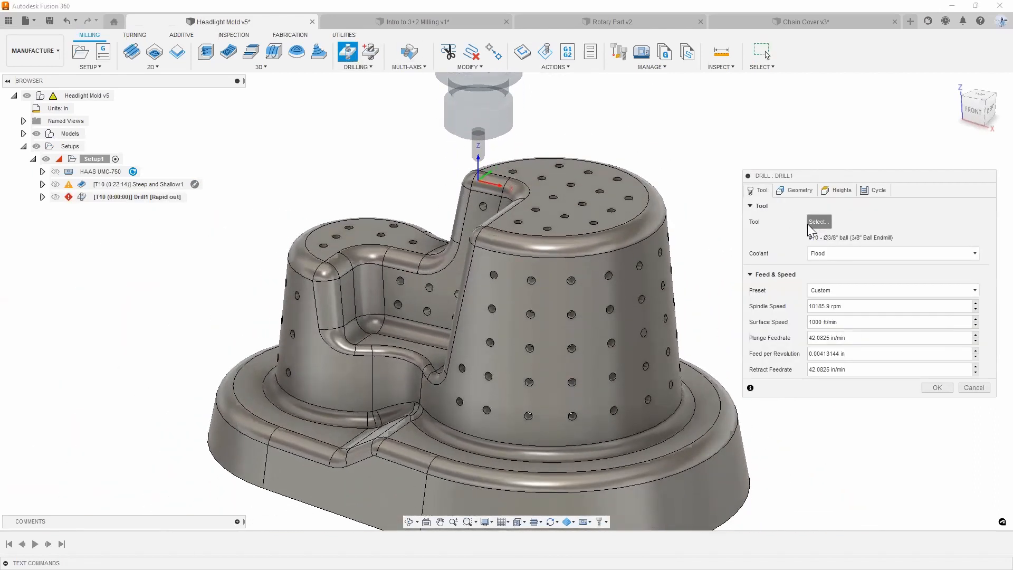
- Try a Drill operation with tool 4, the 6 mm 118° drill, on the mold's upper-face holes using Select Same Diameter
{"action": "left_click", "coordinate": [815, 222]}
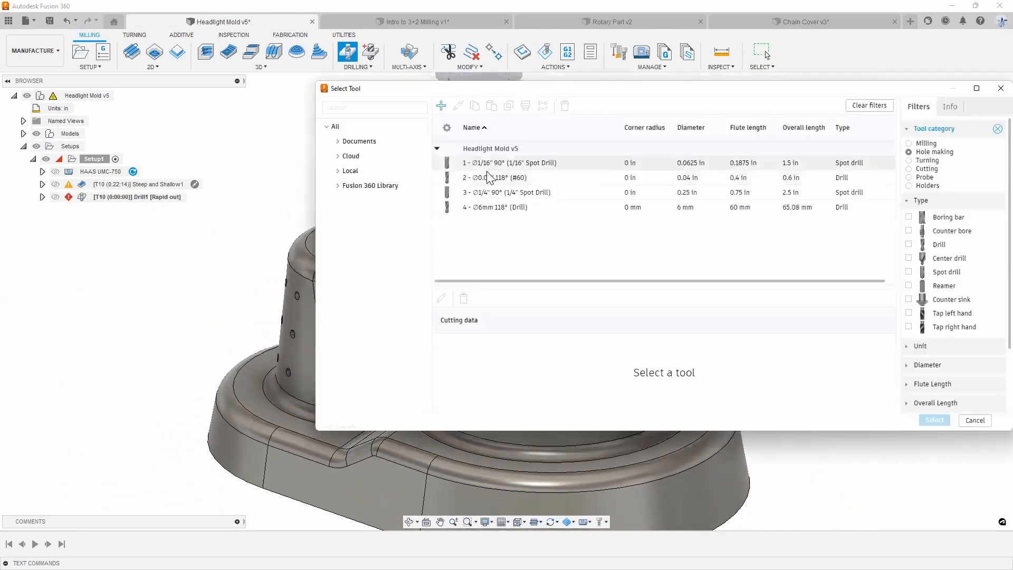
{"action": "left_click", "coordinate": [545, 194]}
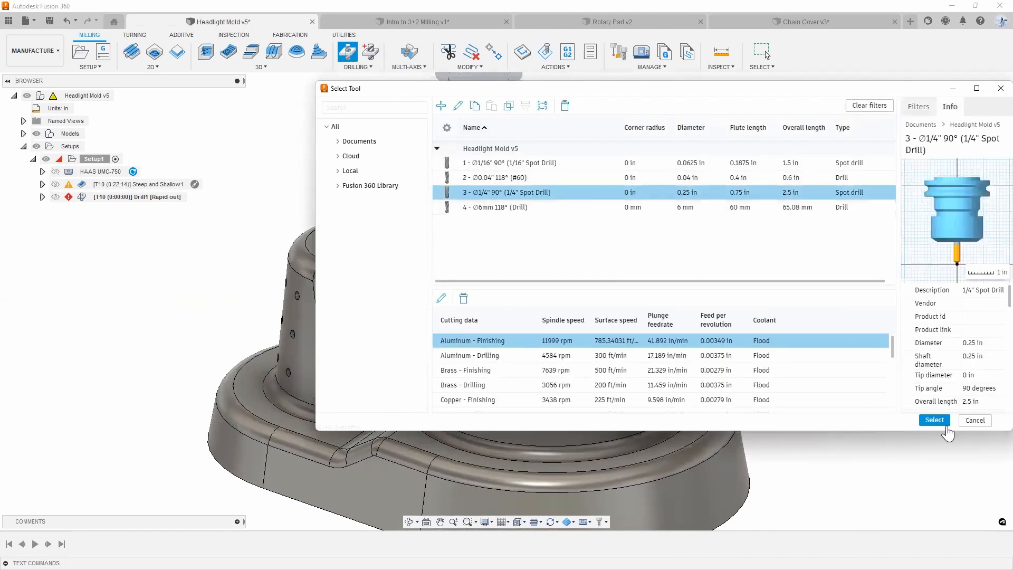
{"action": "key", "text": "Down"}
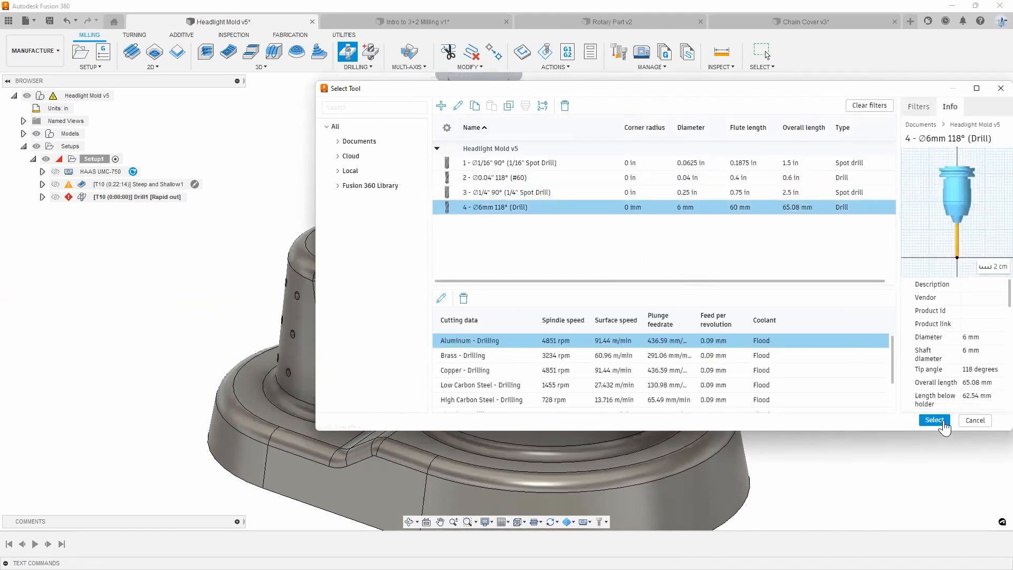
{"action": "left_click", "coordinate": [942, 424]}
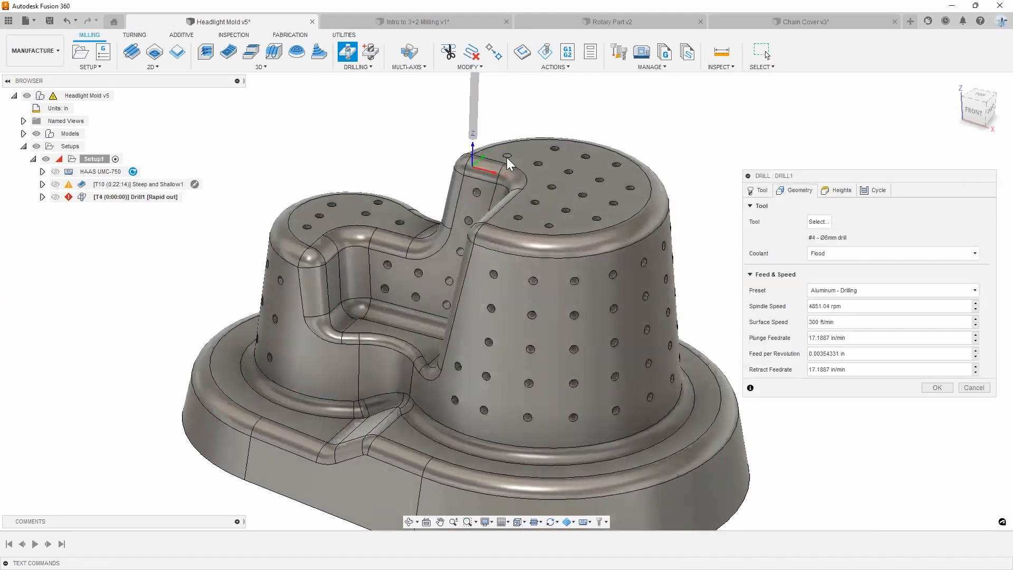
{"action": "left_click", "coordinate": [507, 157]}
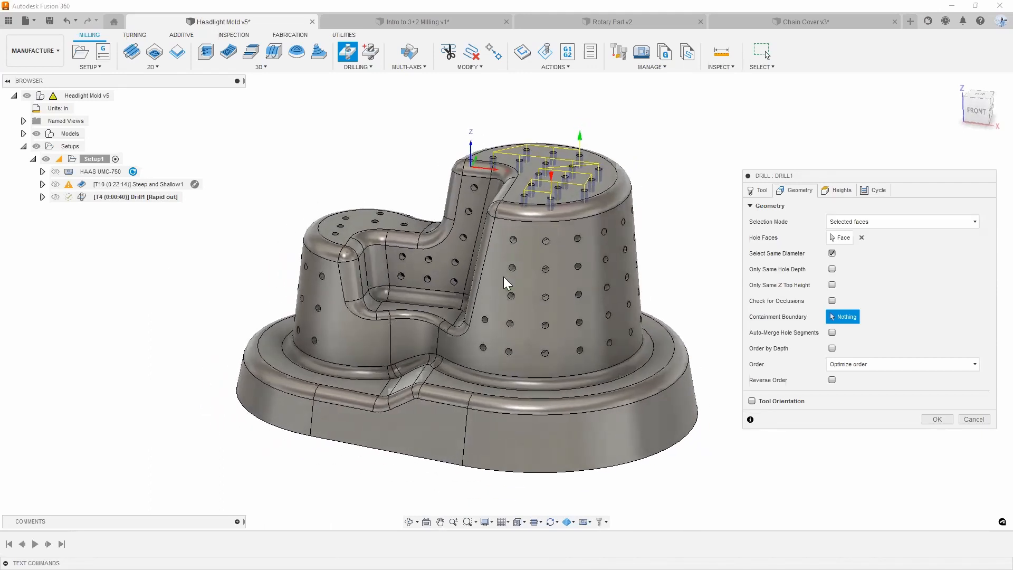
{"action": "left_click", "coordinate": [975, 419]}
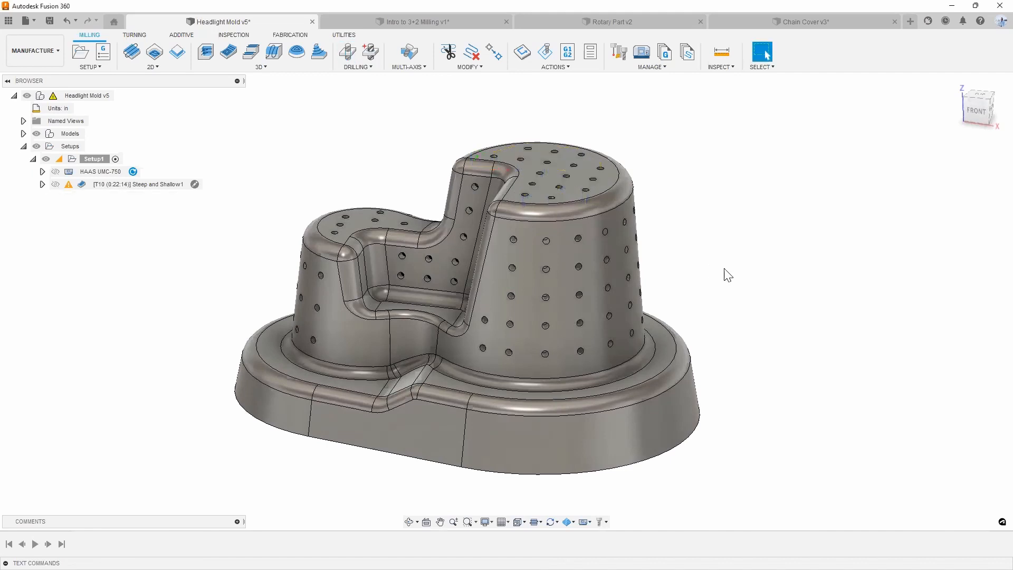
- Run Hole Recognition on the headlight mold and create the operations with the Spotdrill & Drill Hole action
{"action": "left_click", "coordinate": [357, 67]}
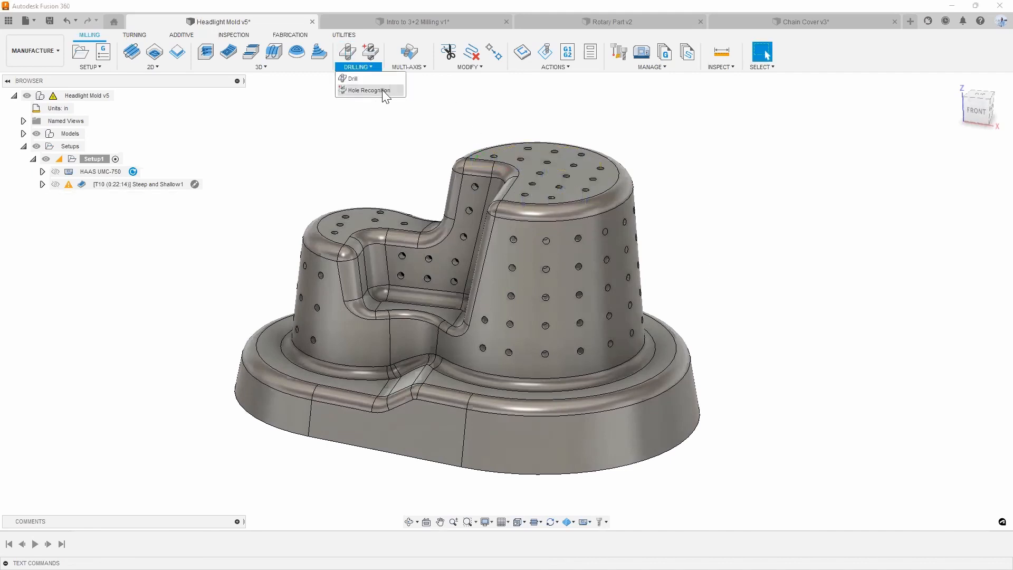
{"action": "left_click", "coordinate": [383, 90]}
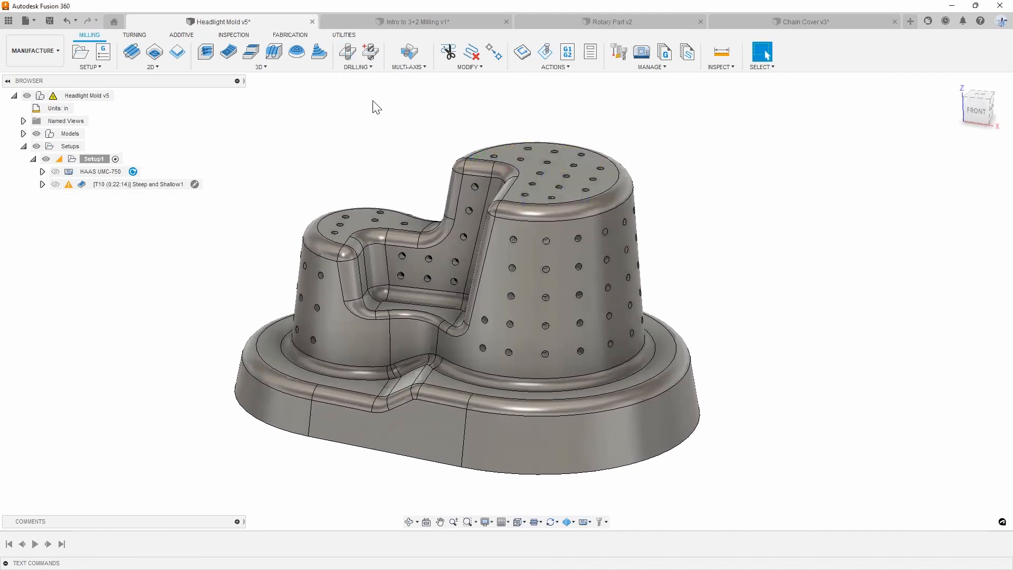
{"action": "middle_click_drag", "start_coordinate": [495, 168], "coordinate": [784, 112], "text": "shift"}
{"action": "scroll", "coordinate": [478, 168], "scroll_direction": "up", "scroll_amount": 2}
{"action": "left_click_drag", "start_coordinate": [784, 112], "coordinate": [756, 93]}
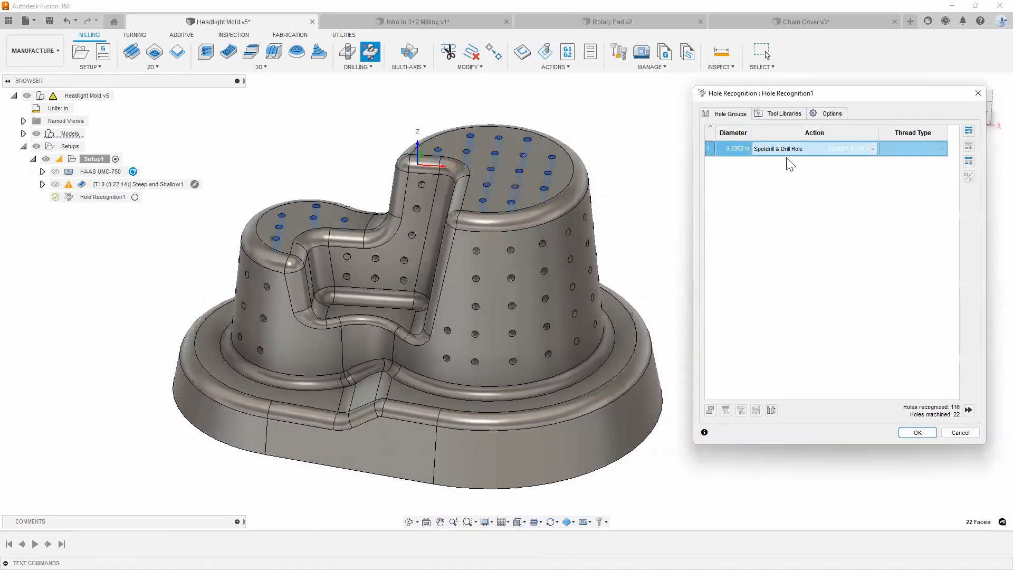
{"action": "left_click", "coordinate": [801, 146]}
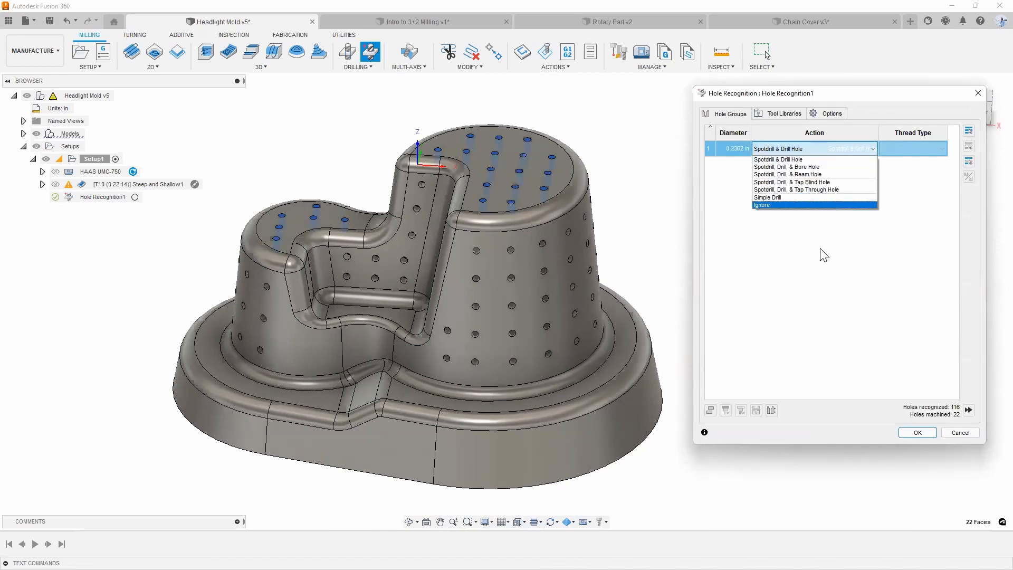
{"action": "left_click", "coordinate": [780, 156]}
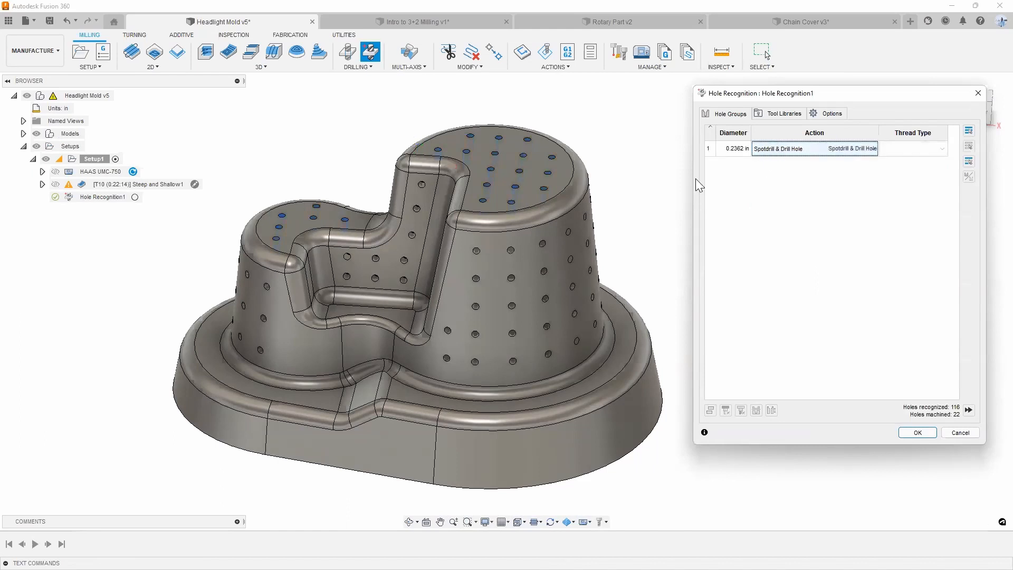
{"action": "left_click", "coordinate": [927, 435]}
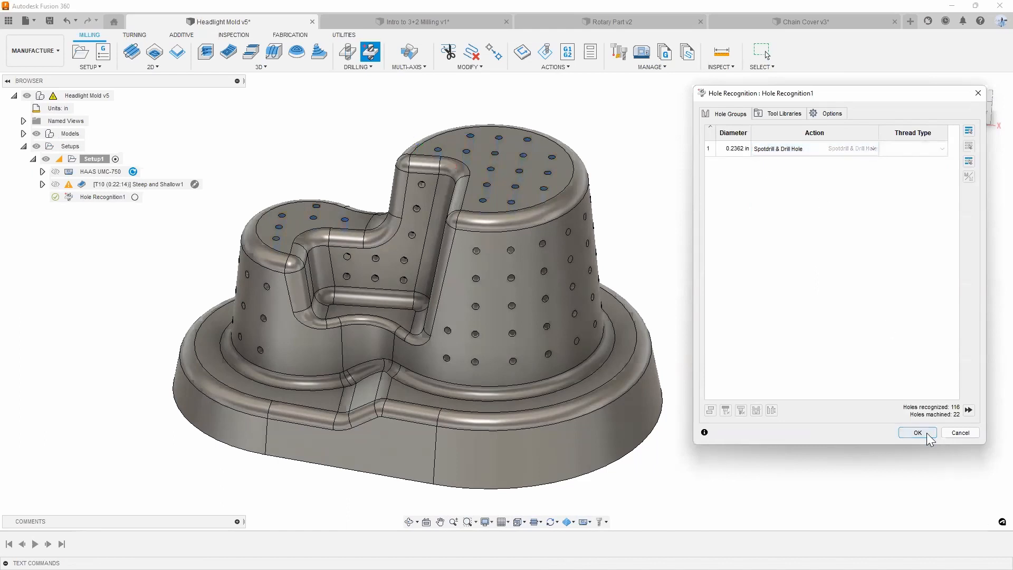
- Examine the drilling toolpath of the chip-breaking operation across the mold's two upper faces
{"action": "middle_click_drag", "start_coordinate": [547, 276], "coordinate": [386, 277], "text": "shift"}
{"action": "scroll", "coordinate": [329, 248], "scroll_direction": "up", "scroll_amount": 5}
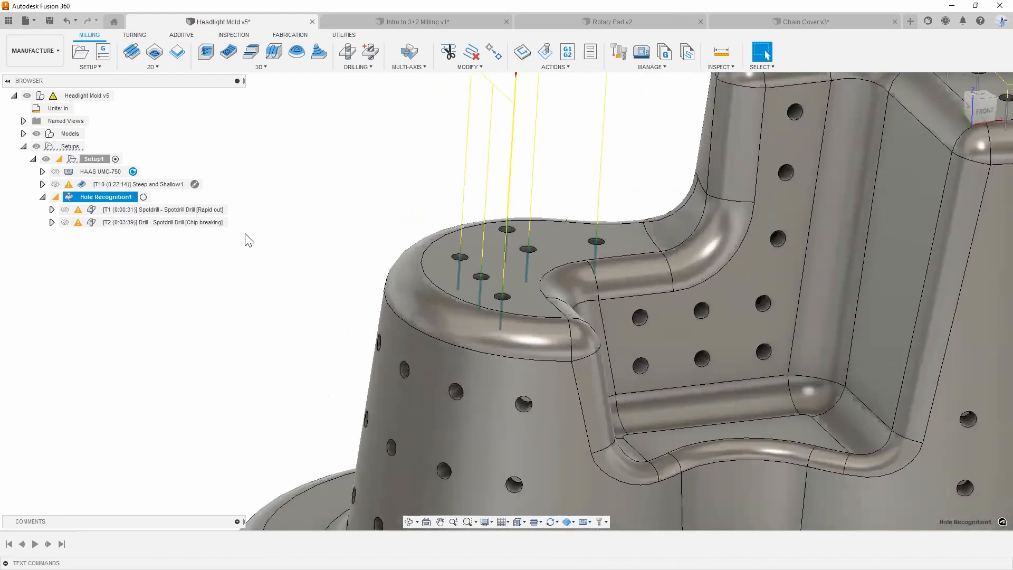
{"action": "left_click", "coordinate": [164, 222]}
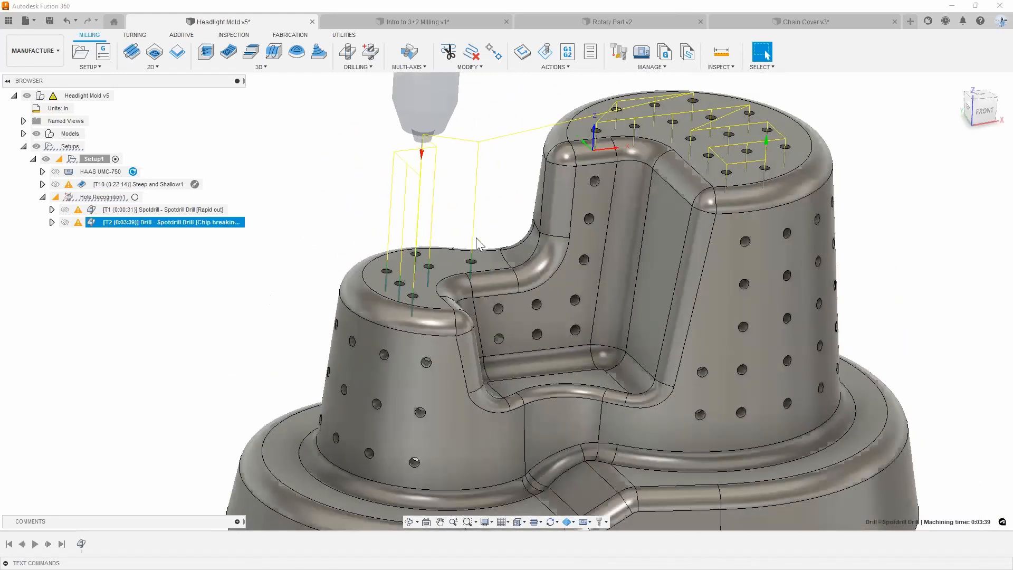
{"action": "middle_click_drag", "start_coordinate": [582, 162], "coordinate": [615, 194], "text": "shift"}
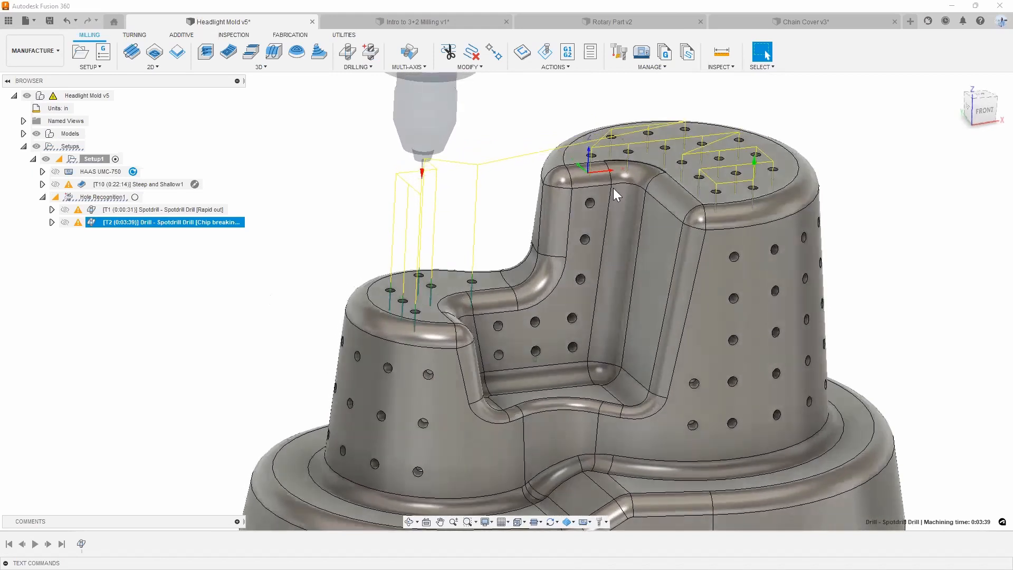
- Reopen the existing hole recognition and review its options, local and sample tool libraries, and the action assigned to the hole group
{"action": "right_click", "coordinate": [116, 198]}
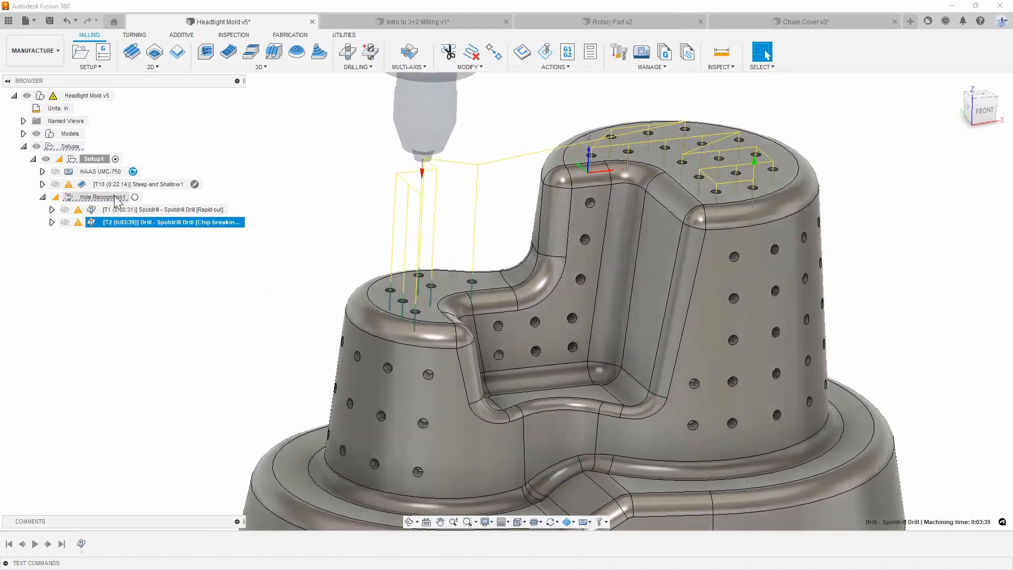
{"action": "left_click", "coordinate": [133, 205]}
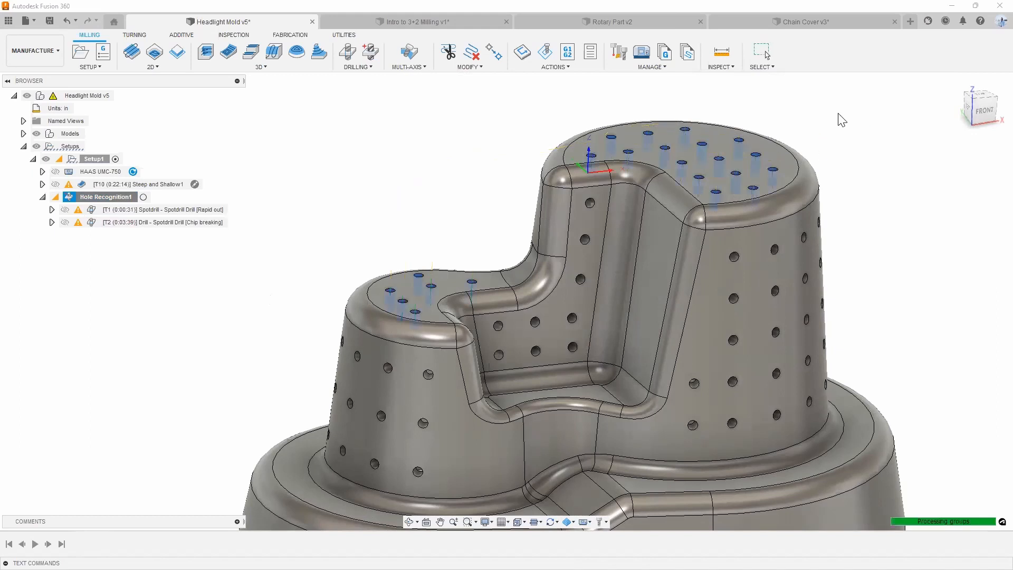
{"action": "left_click", "coordinate": [785, 114]}
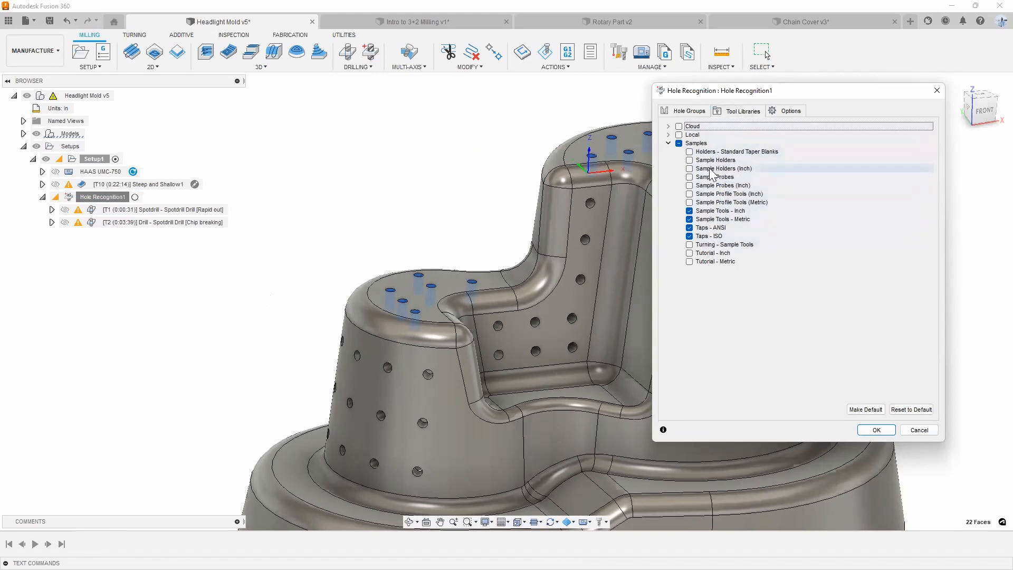
{"action": "left_click", "coordinate": [668, 134]}
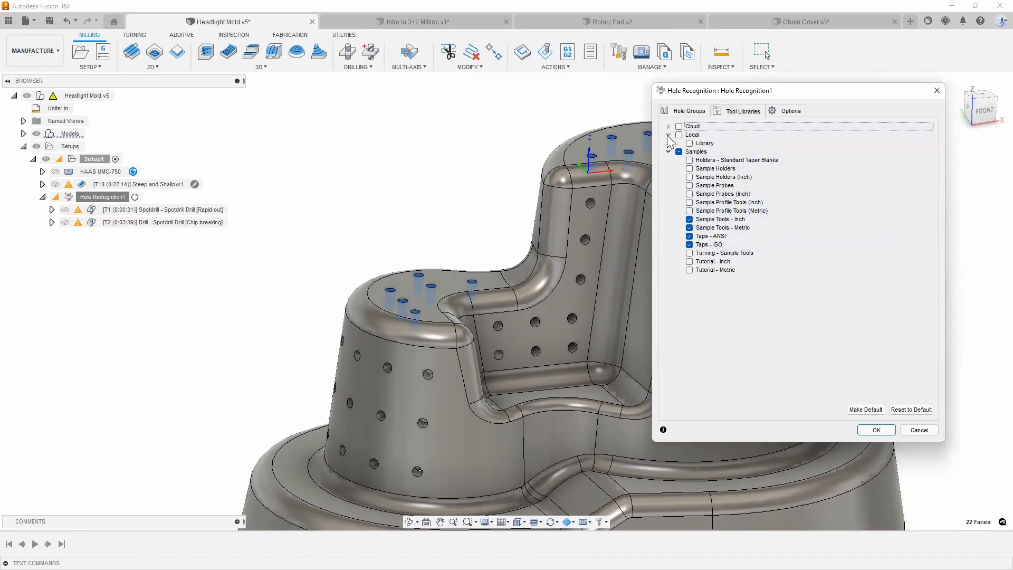
{"action": "left_click", "coordinate": [698, 145]}
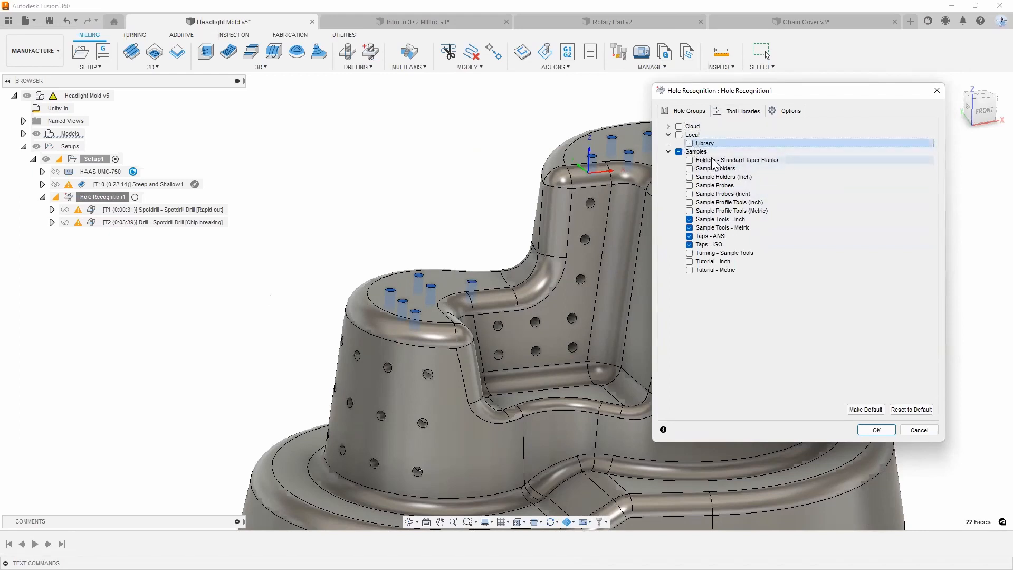
{"action": "left_click", "coordinate": [701, 114]}
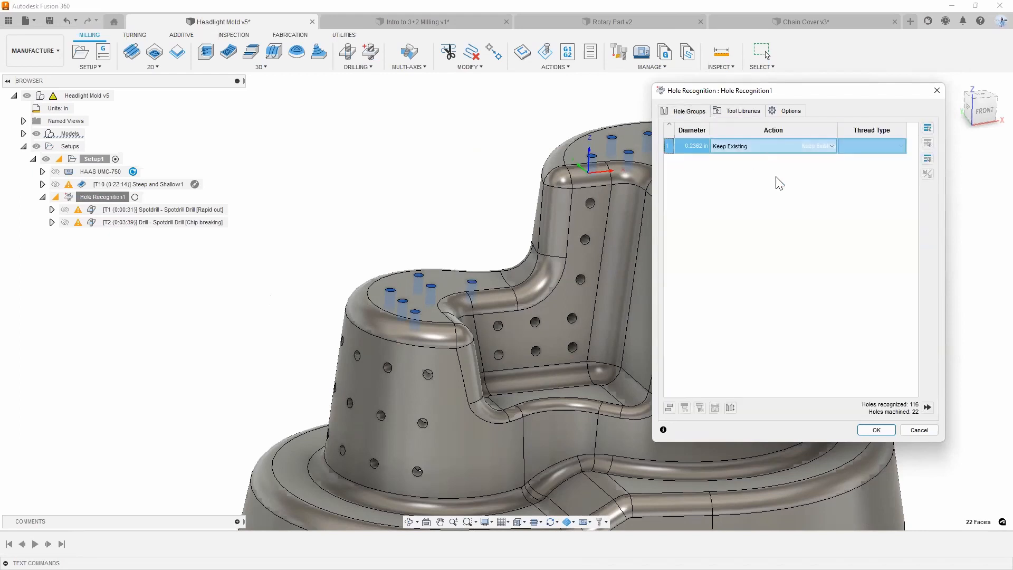
{"action": "left_click", "coordinate": [769, 148]}
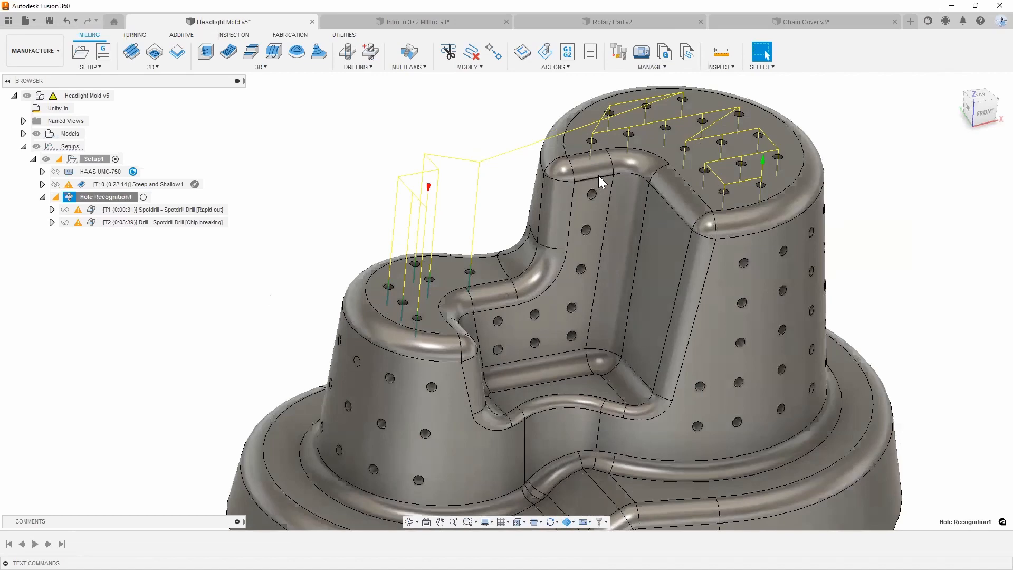
- Edit the hole recognition to enable Multi-Axis Machining for the holes around the headlight mold's side walls
{"action": "middle_click_drag", "start_coordinate": [598, 175], "coordinate": [427, 280], "text": "shift"}
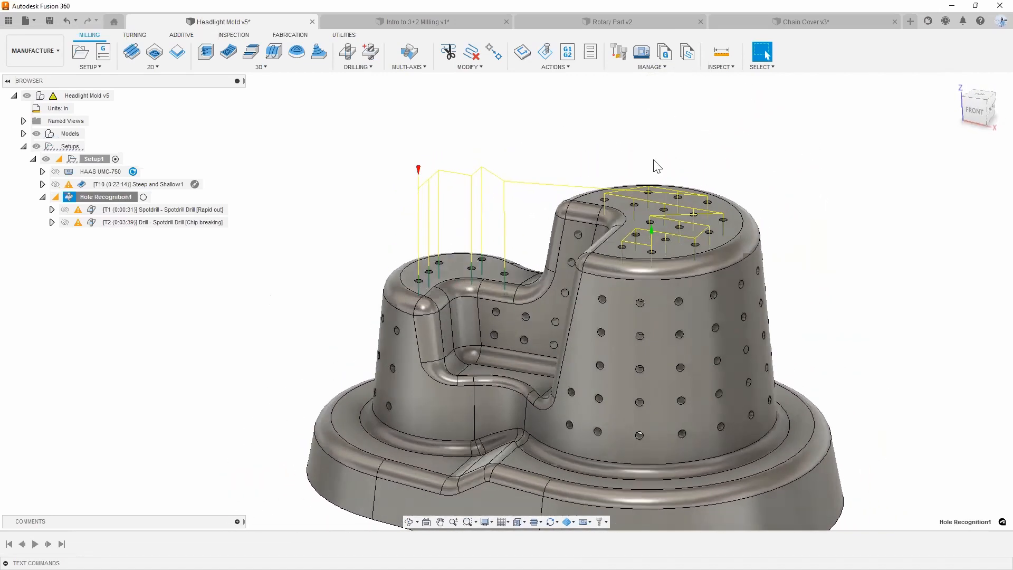
{"action": "middle_click_drag", "start_coordinate": [657, 166], "coordinate": [705, 348], "text": "shift"}
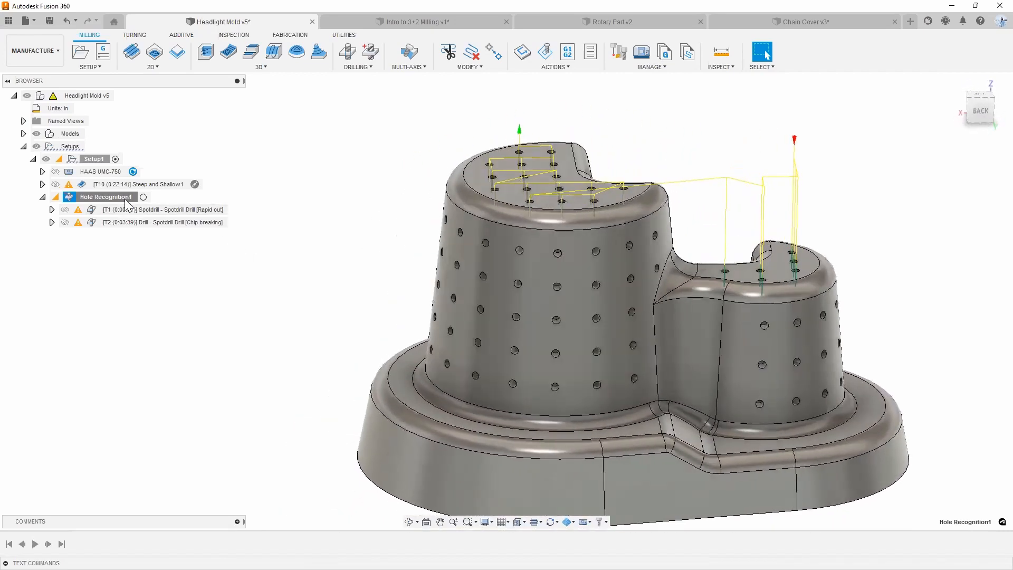
{"action": "right_click", "coordinate": [130, 199]}
{"action": "left_click", "coordinate": [134, 206]}
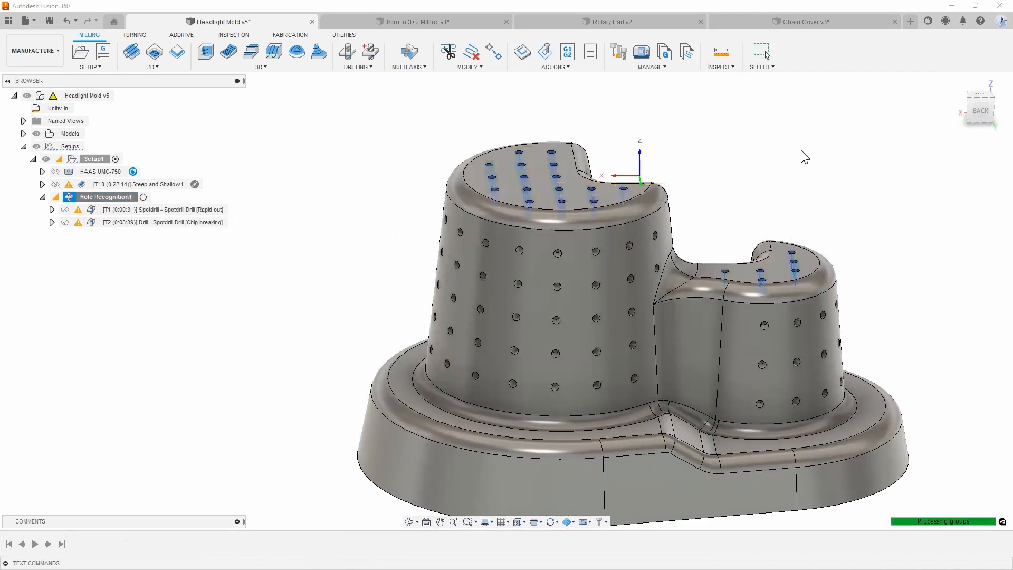
{"action": "left_click", "coordinate": [792, 112]}
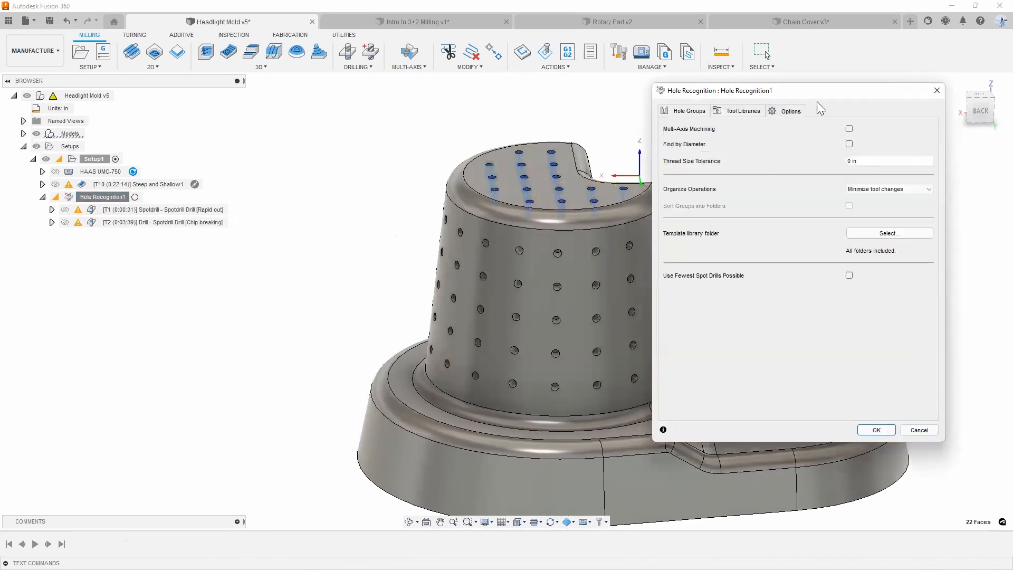
{"action": "left_click", "coordinate": [849, 130]}
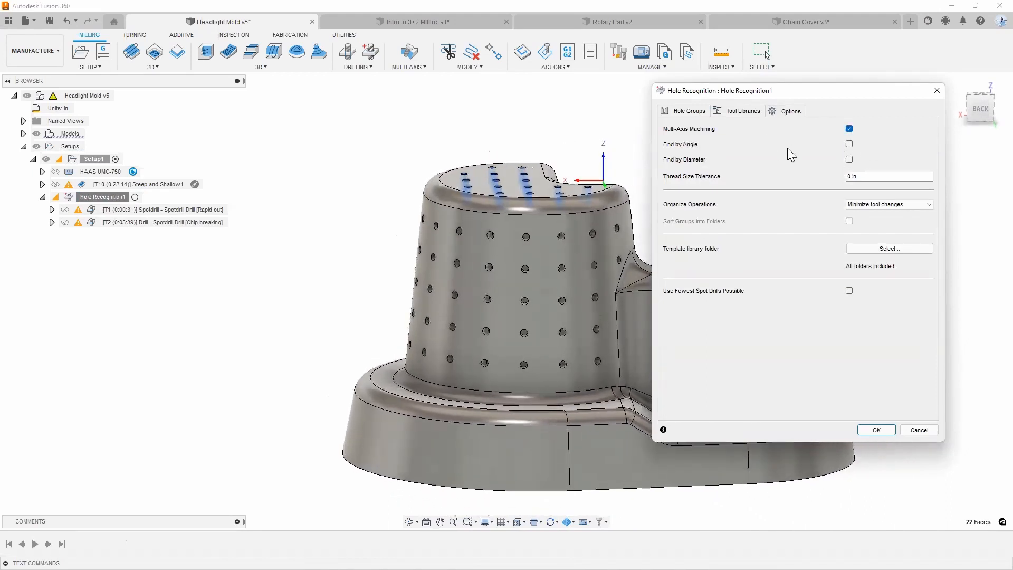
- Check hole group 11 and the tool libraries, and create the Spotdrill & Drill Hole operations for the multi-axis hole groups
{"action": "left_click", "coordinate": [686, 110]}
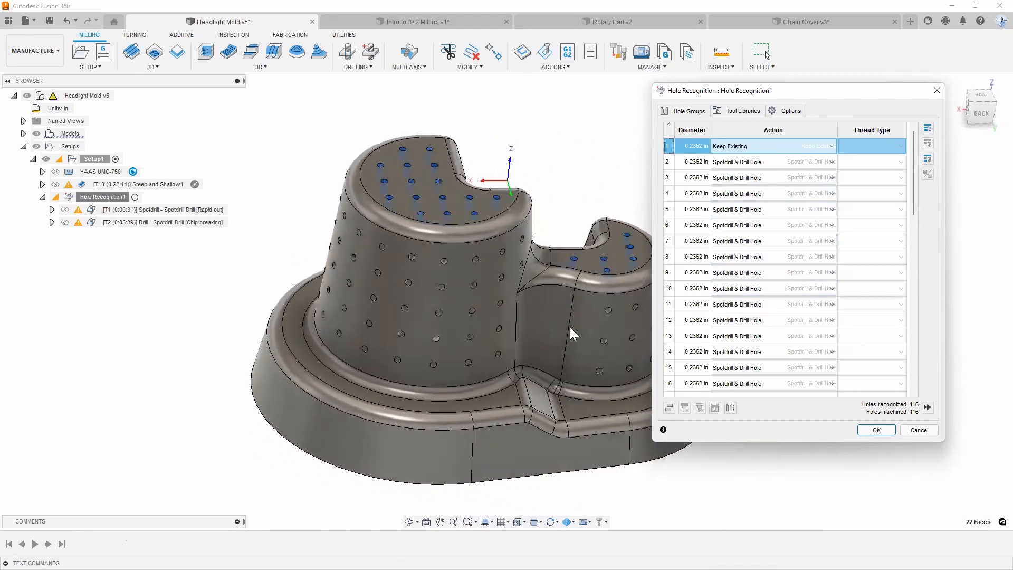
{"action": "left_click", "coordinate": [693, 306]}
{"action": "left_click", "coordinate": [743, 110]}
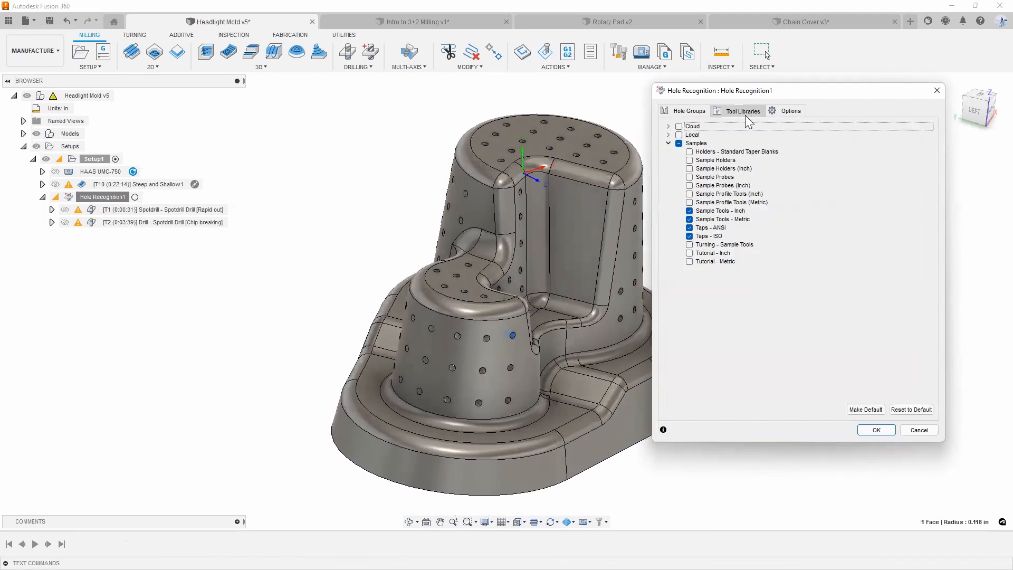
{"action": "left_click", "coordinate": [686, 111]}
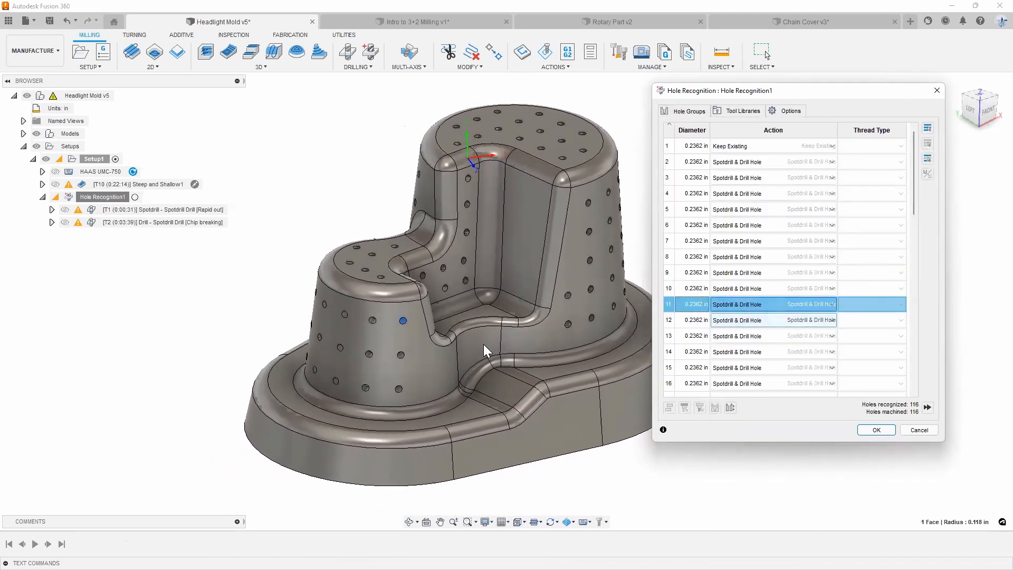
{"action": "left_click", "coordinate": [880, 430]}
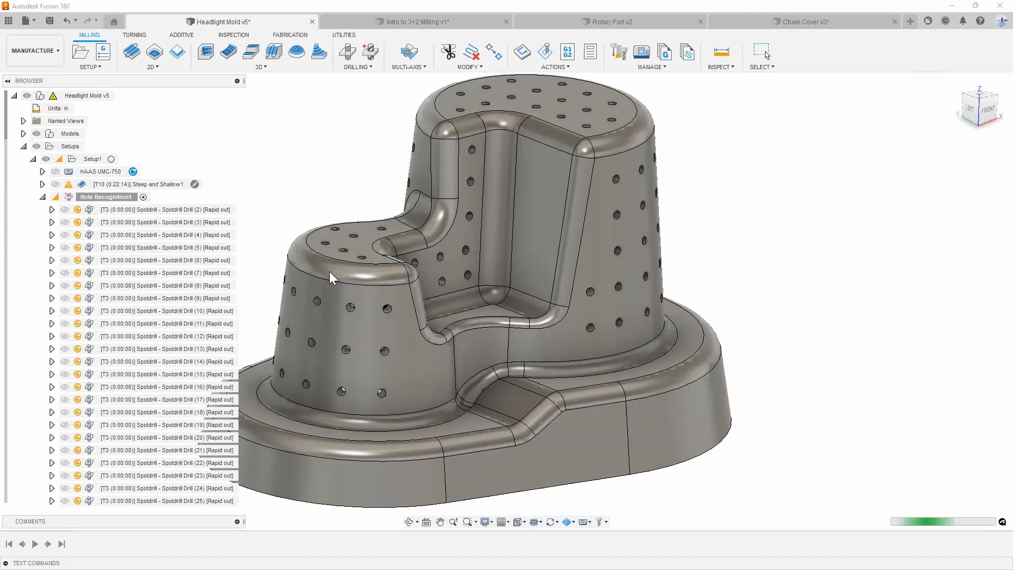
- Examine the drilling toolpaths around the mold and the tool orientation of individual spotdrill operations, including 14, 18 and 38
{"action": "scroll", "coordinate": [807, 289], "scroll_direction": "down", "scroll_amount": 3}
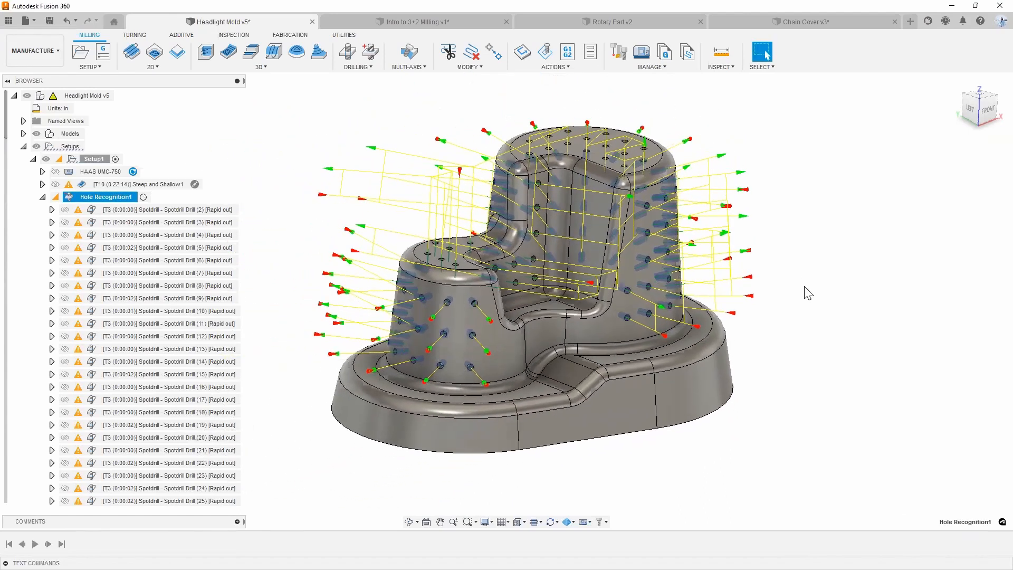
{"action": "middle_click_drag", "start_coordinate": [803, 287], "coordinate": [300, 253], "text": "shift"}
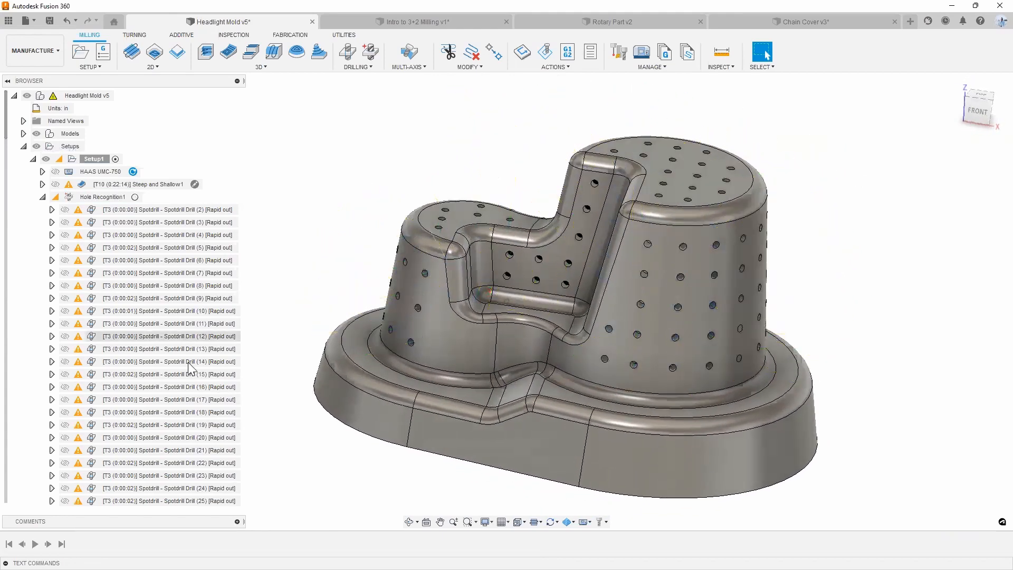
{"action": "left_click", "coordinate": [190, 363]}
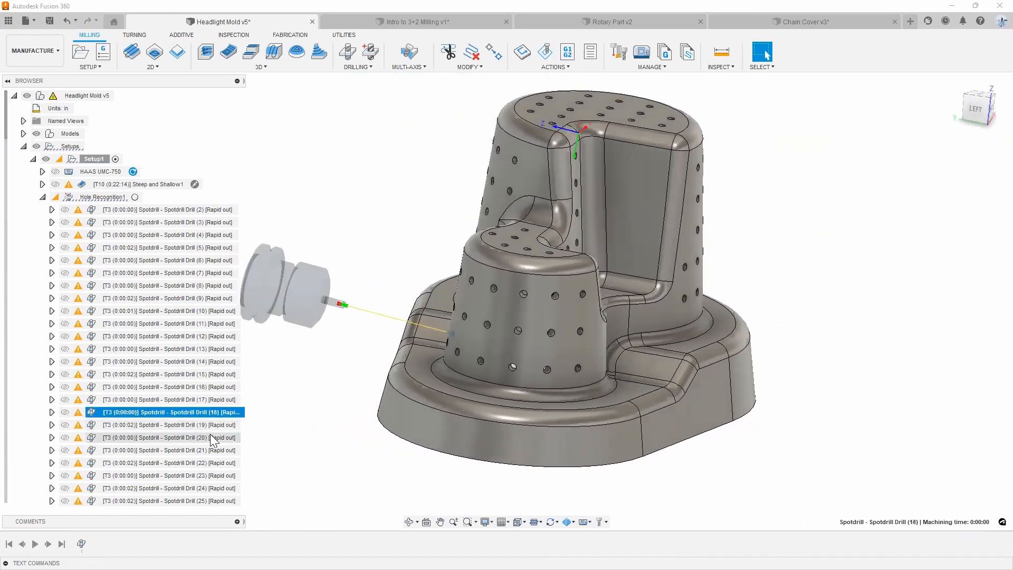
{"action": "left_click", "coordinate": [213, 412]}
{"action": "scroll", "coordinate": [209, 422], "scroll_direction": "down", "scroll_amount": 3}
{"action": "scroll", "coordinate": [202, 437], "scroll_direction": "down", "scroll_amount": 3}
{"action": "left_click", "coordinate": [186, 463]}
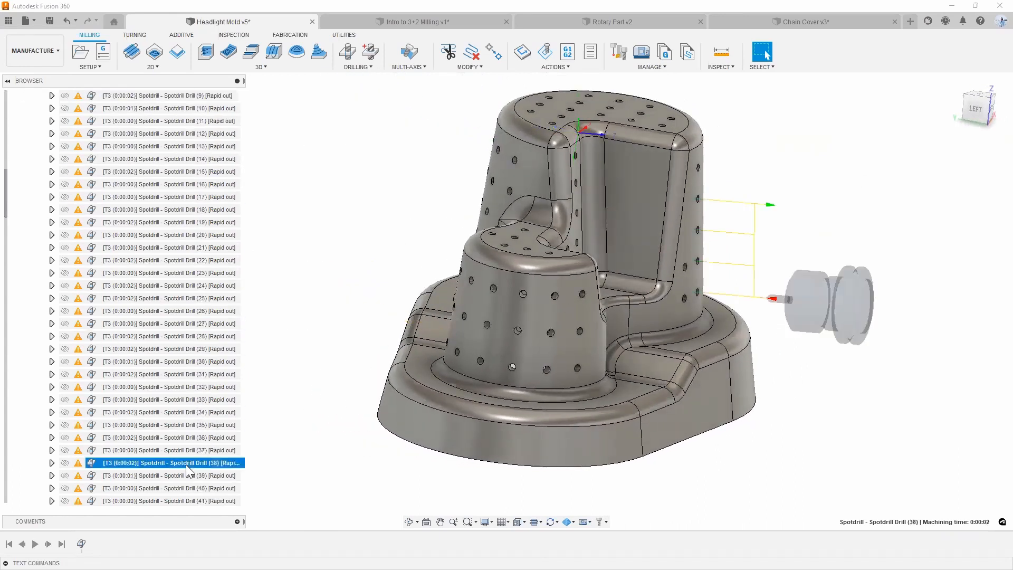